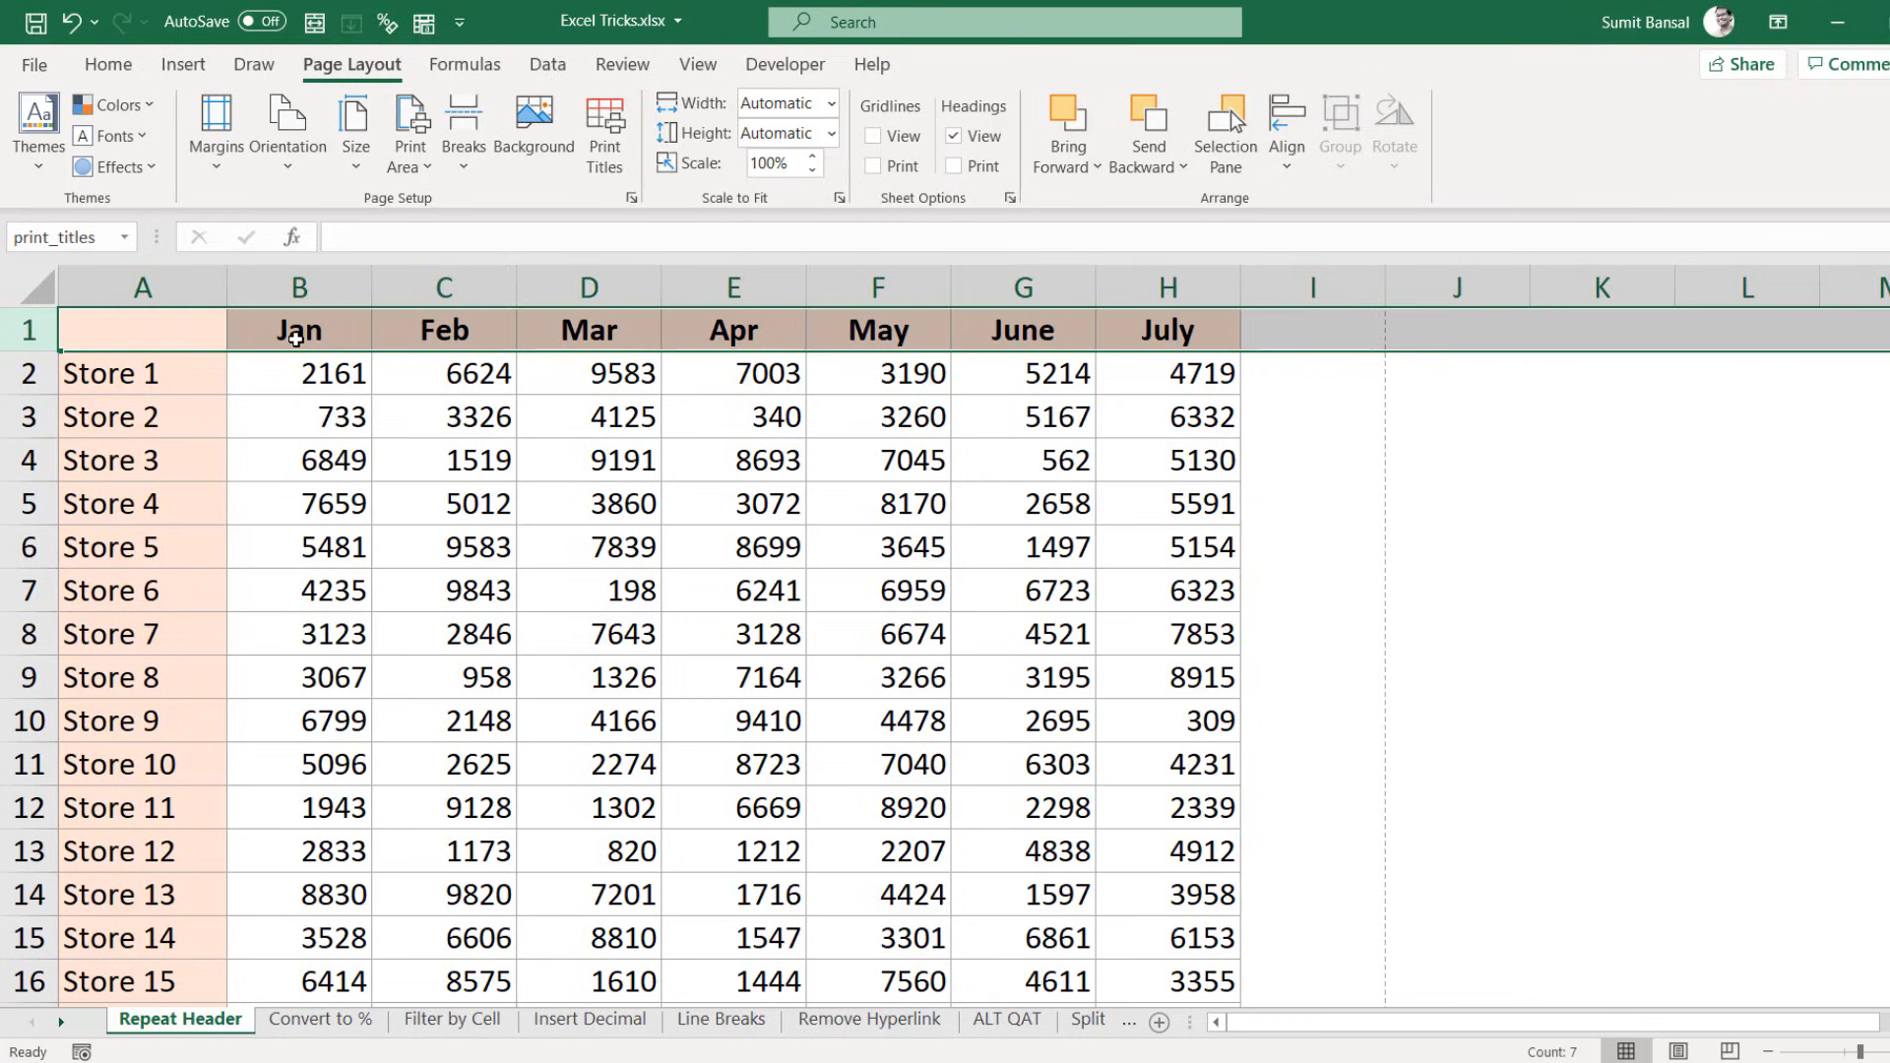
Step: Preview printed page 2 to confirm the month header repeats, then return to the sheet
key("ctrl+p")
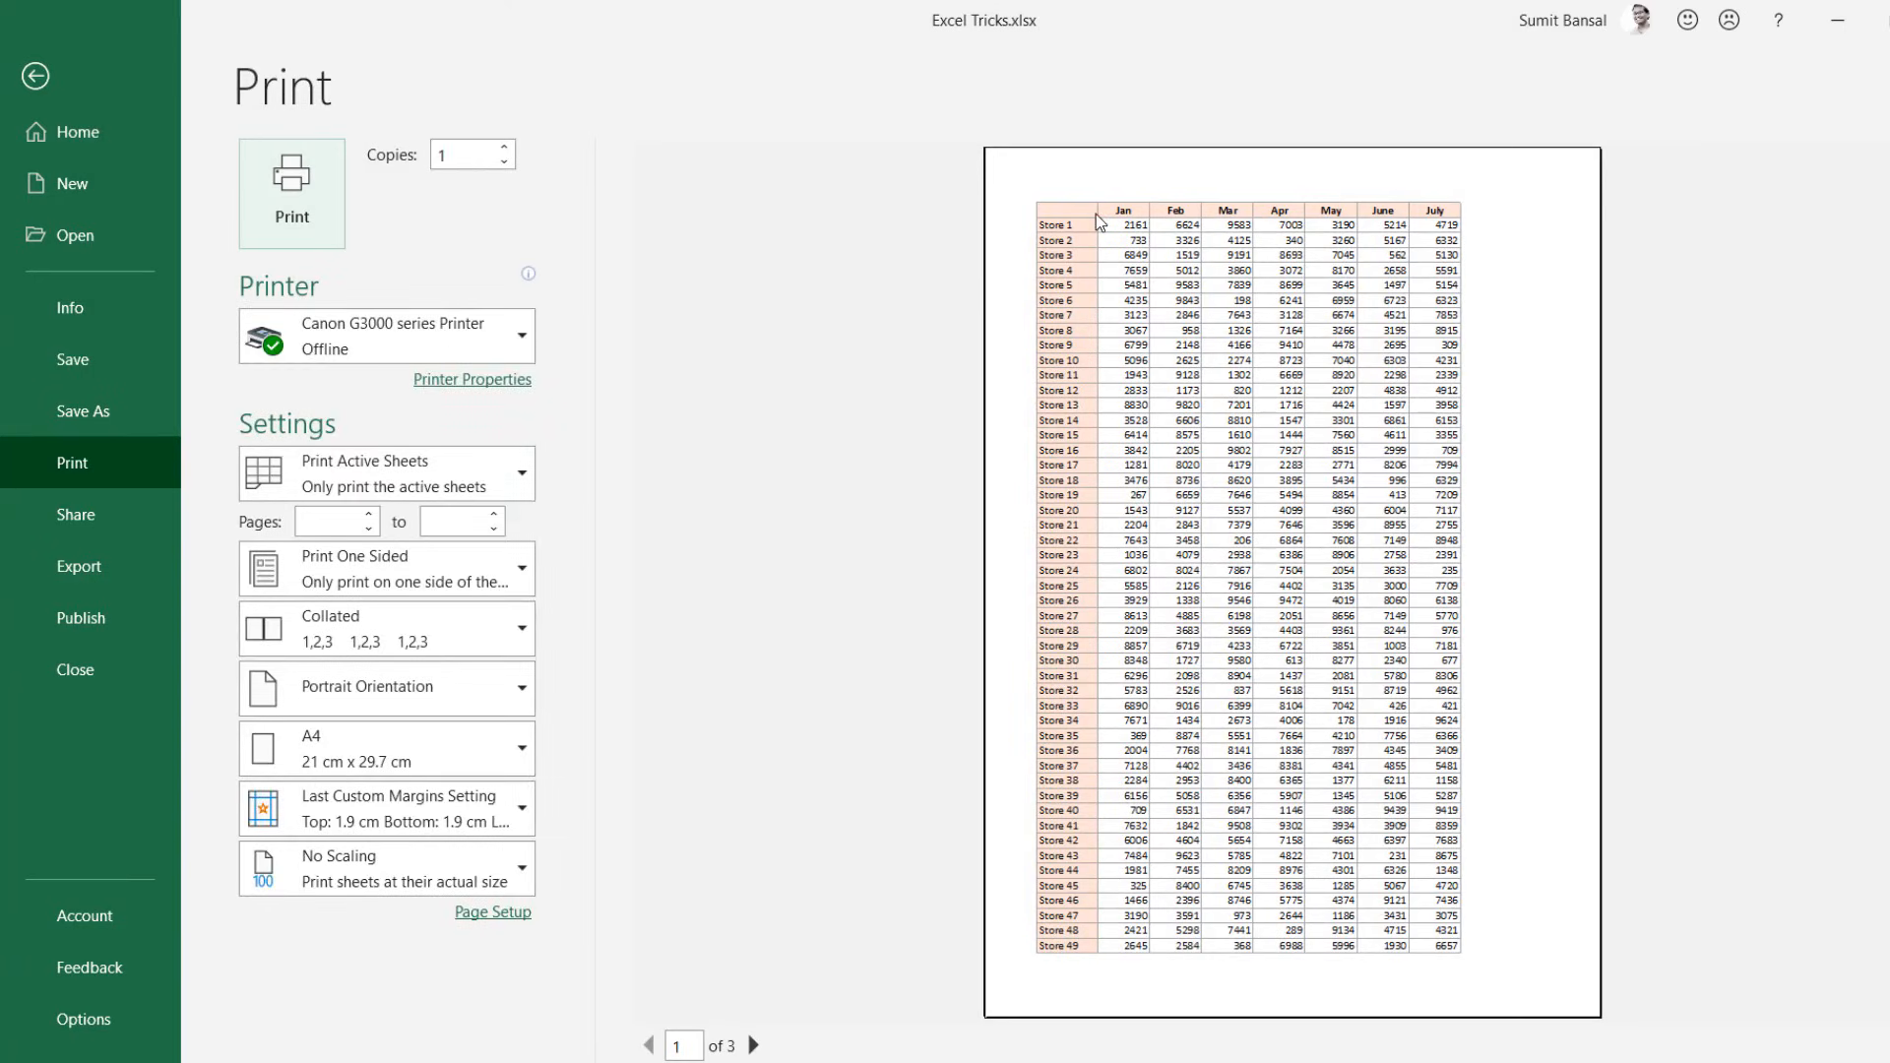
left_click(753, 1045)
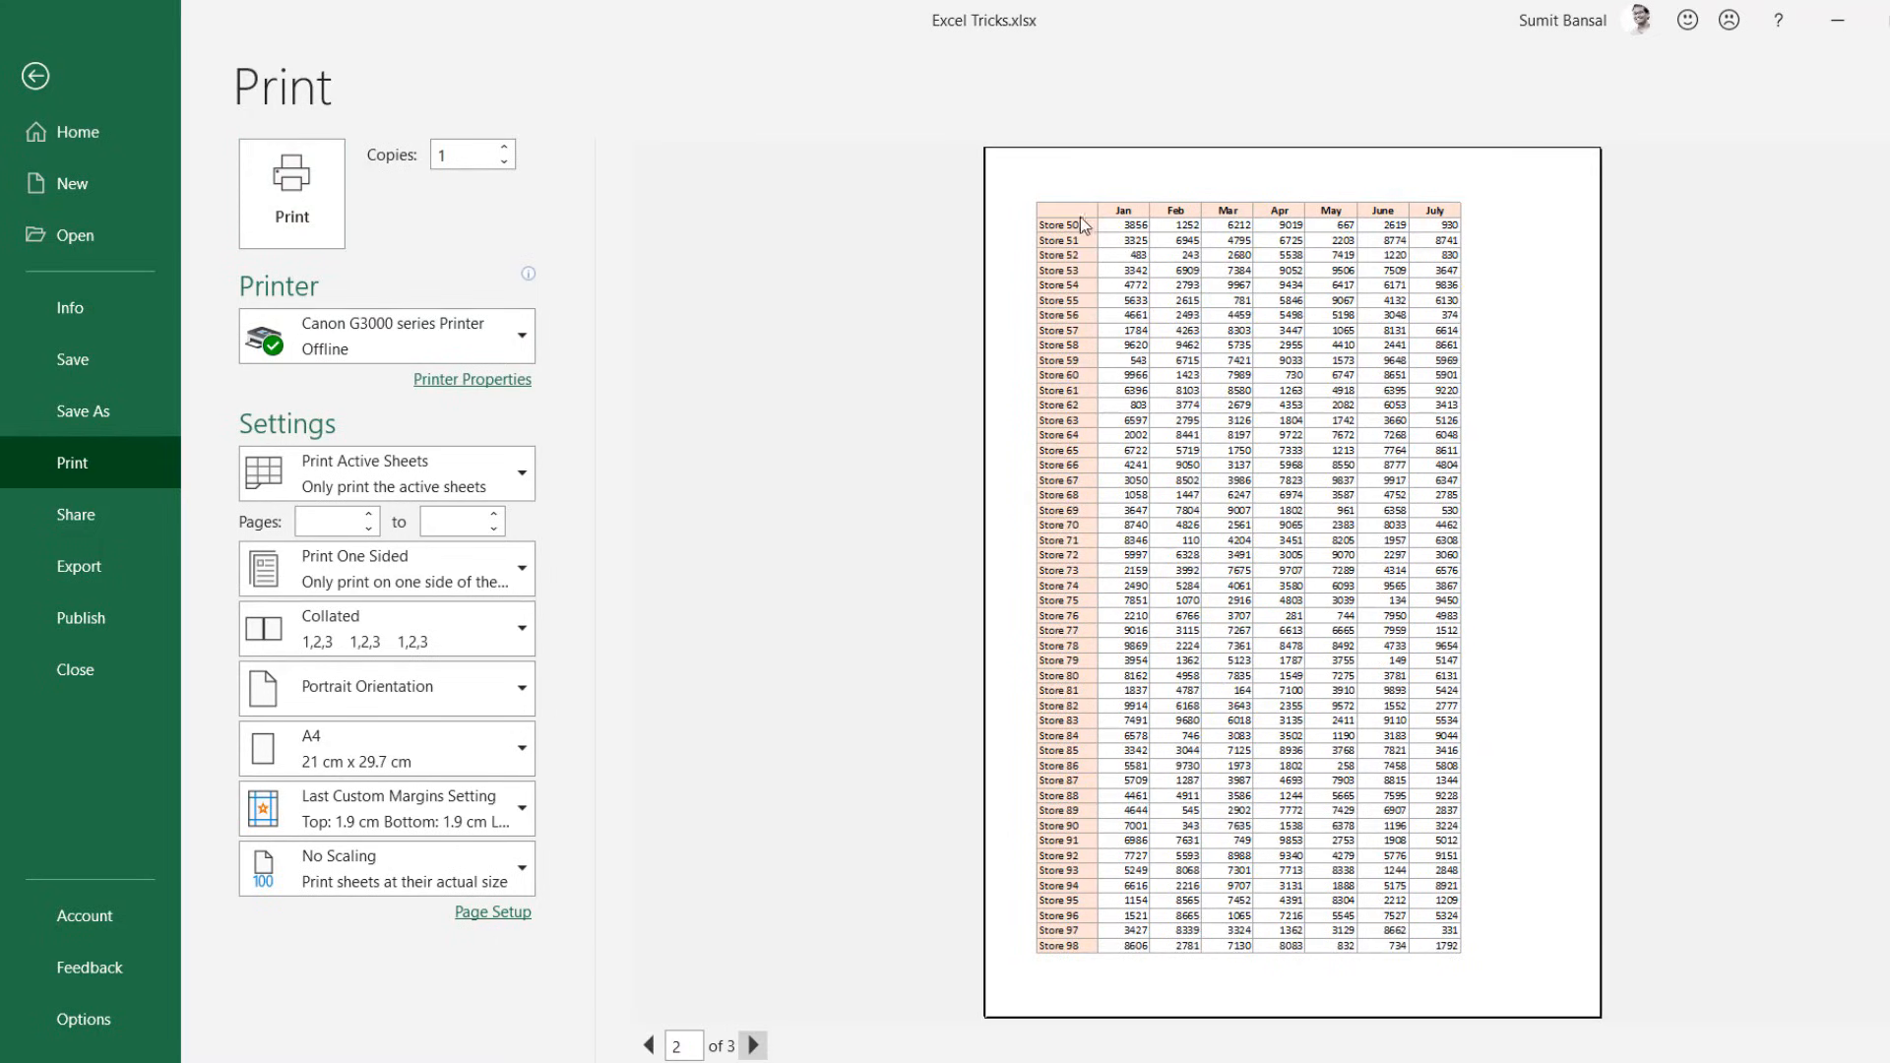
key("Escape")
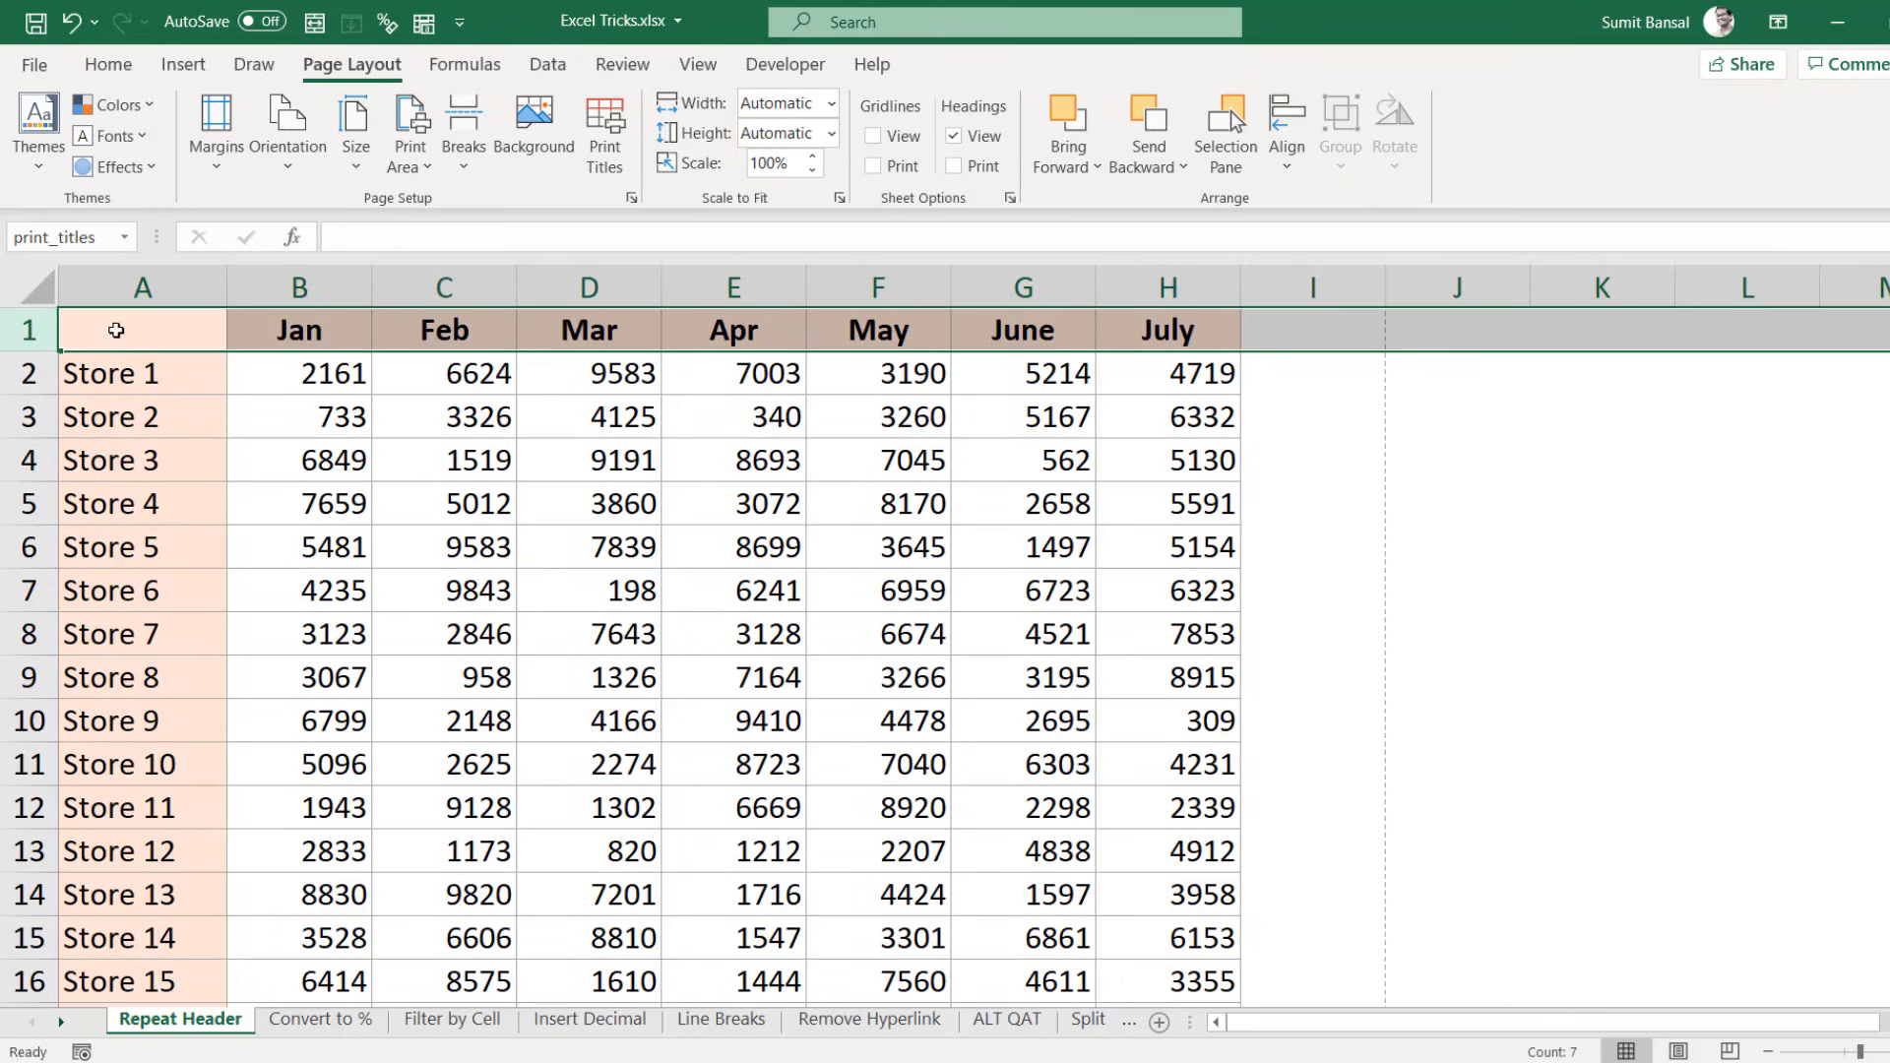
Step: Select rows 1–2, then the print_titles header row, then column A
left_click_drag(30, 332, 30, 374)
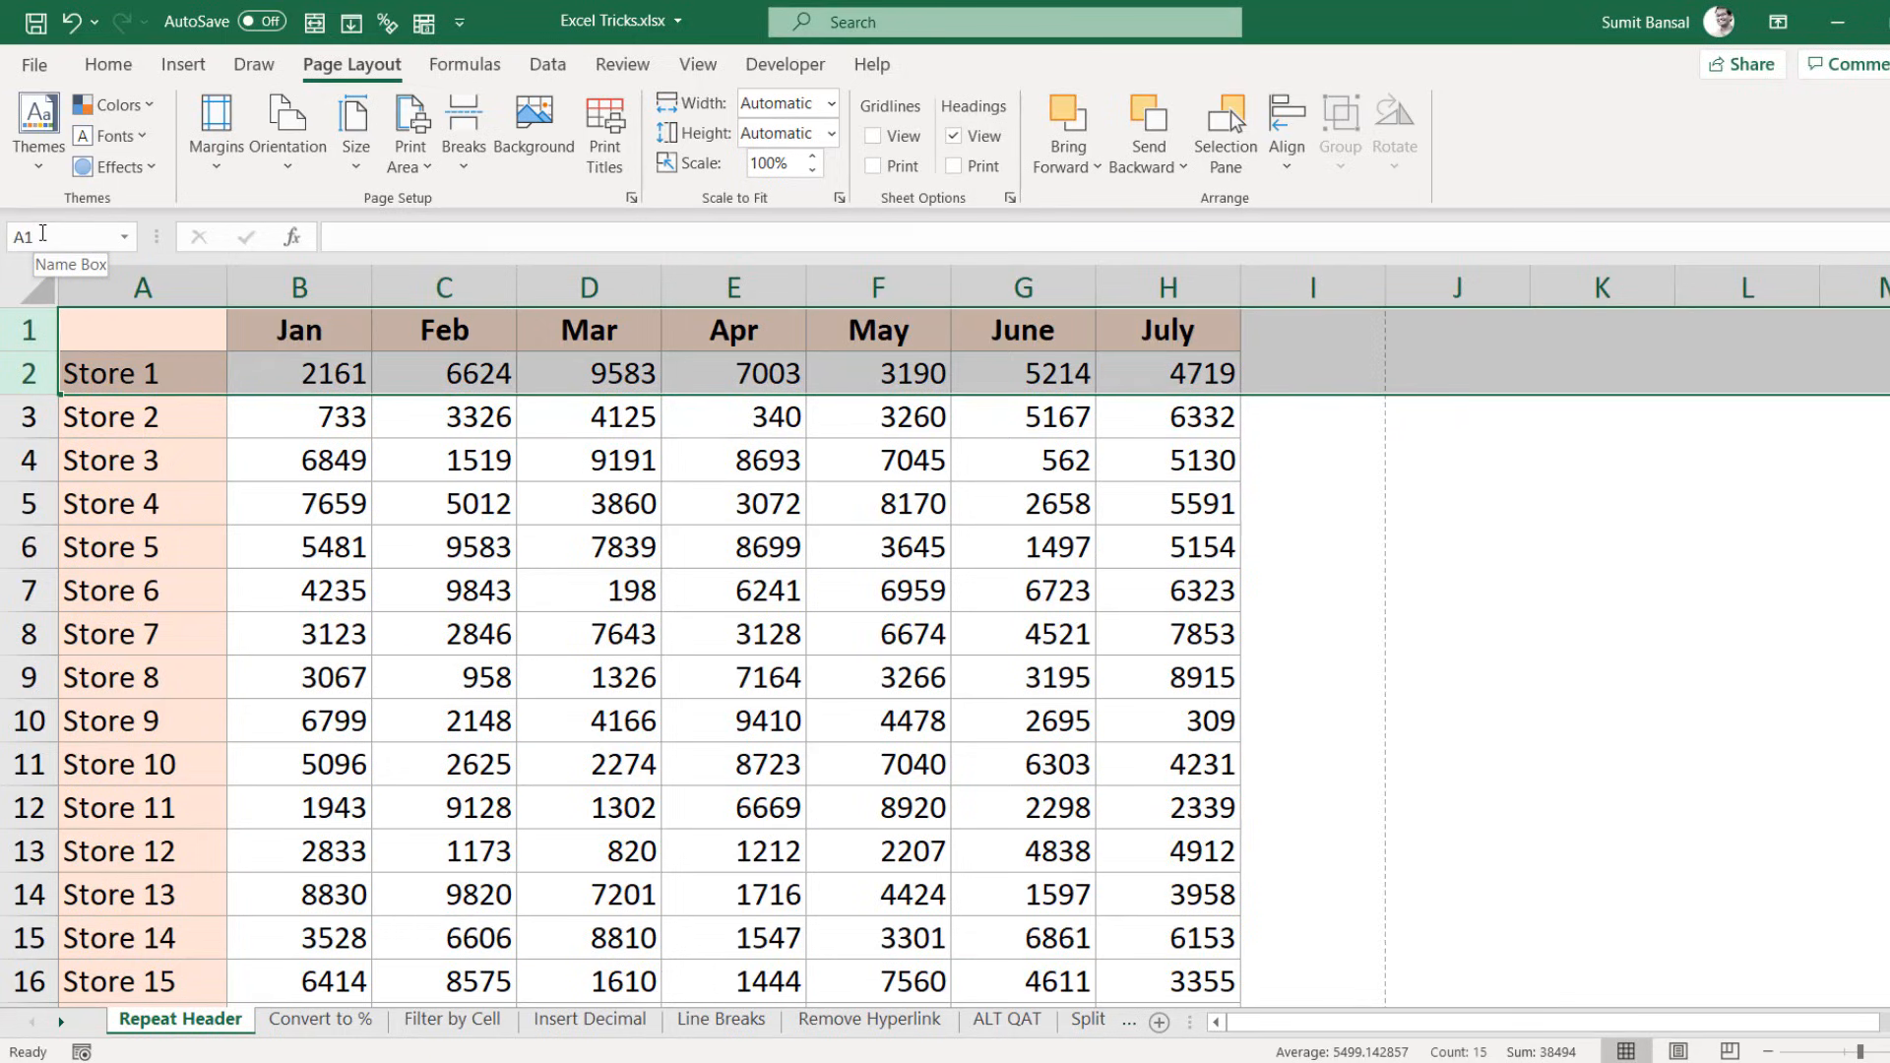
left_click(34, 330)
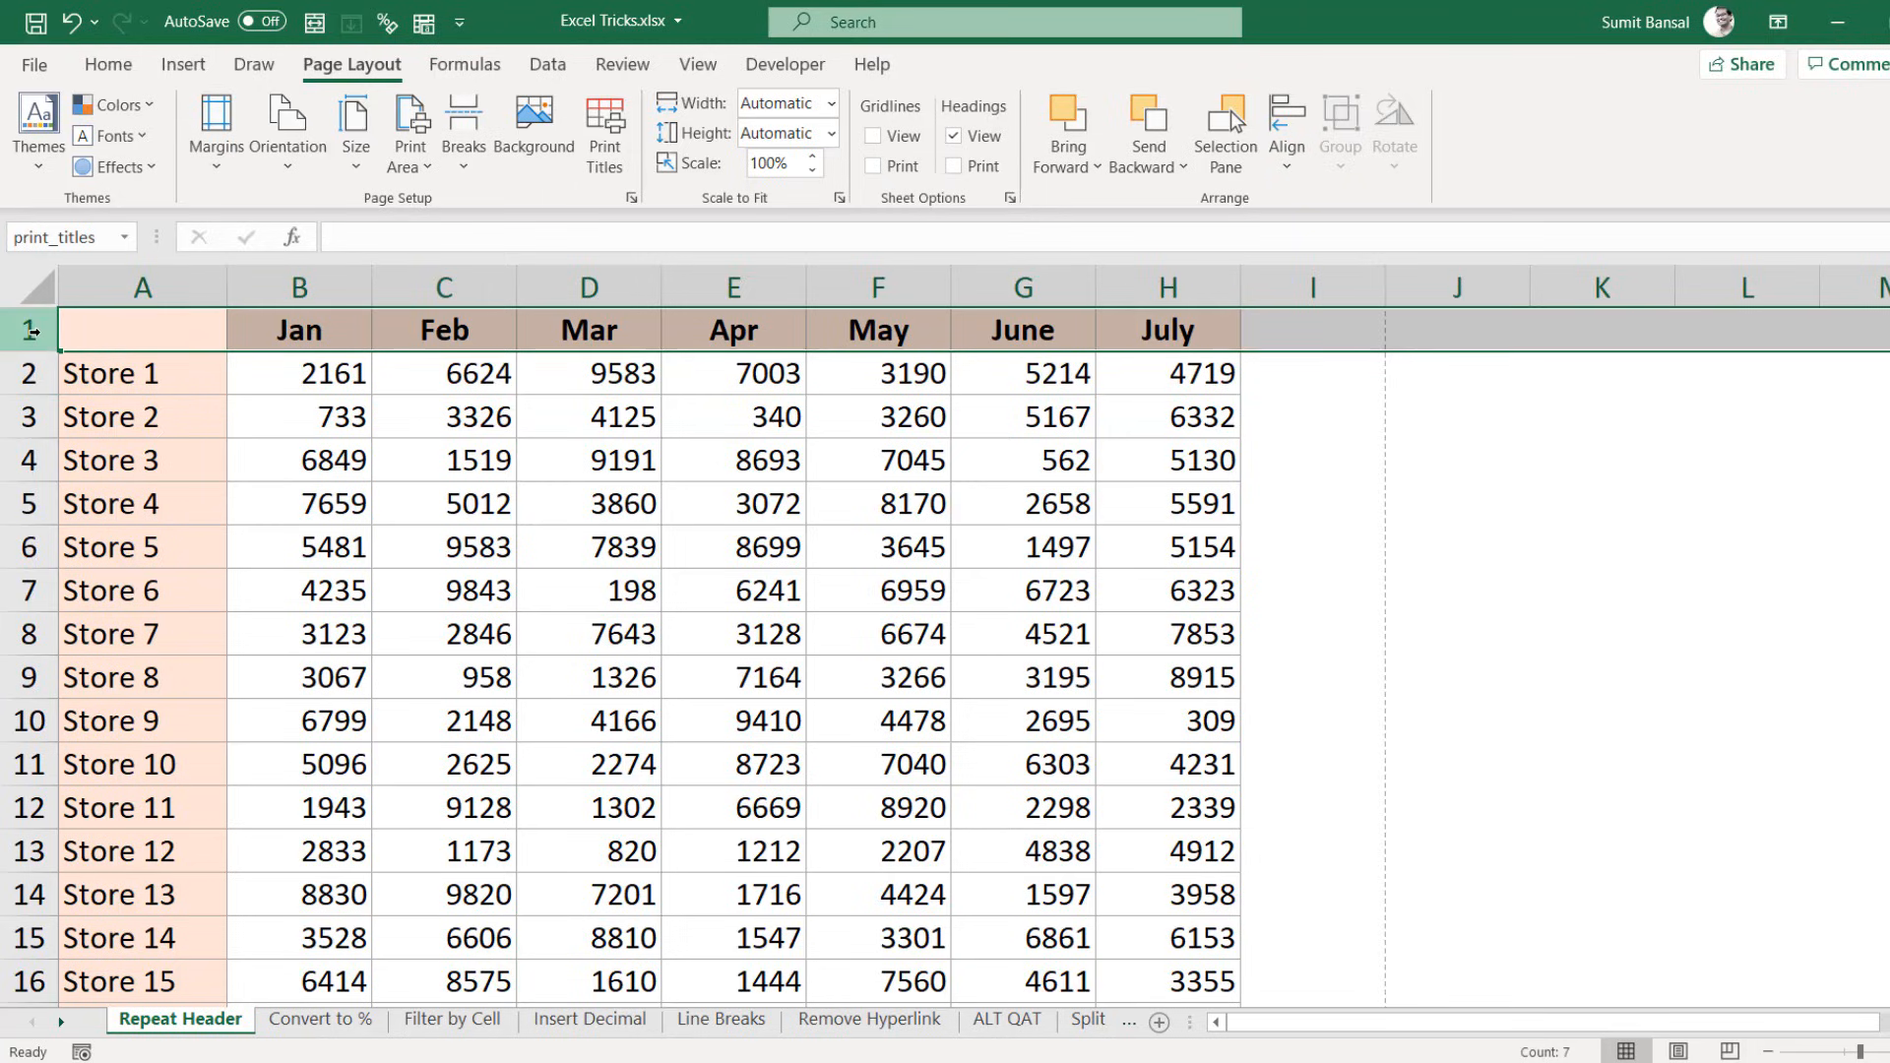
left_click(135, 288)
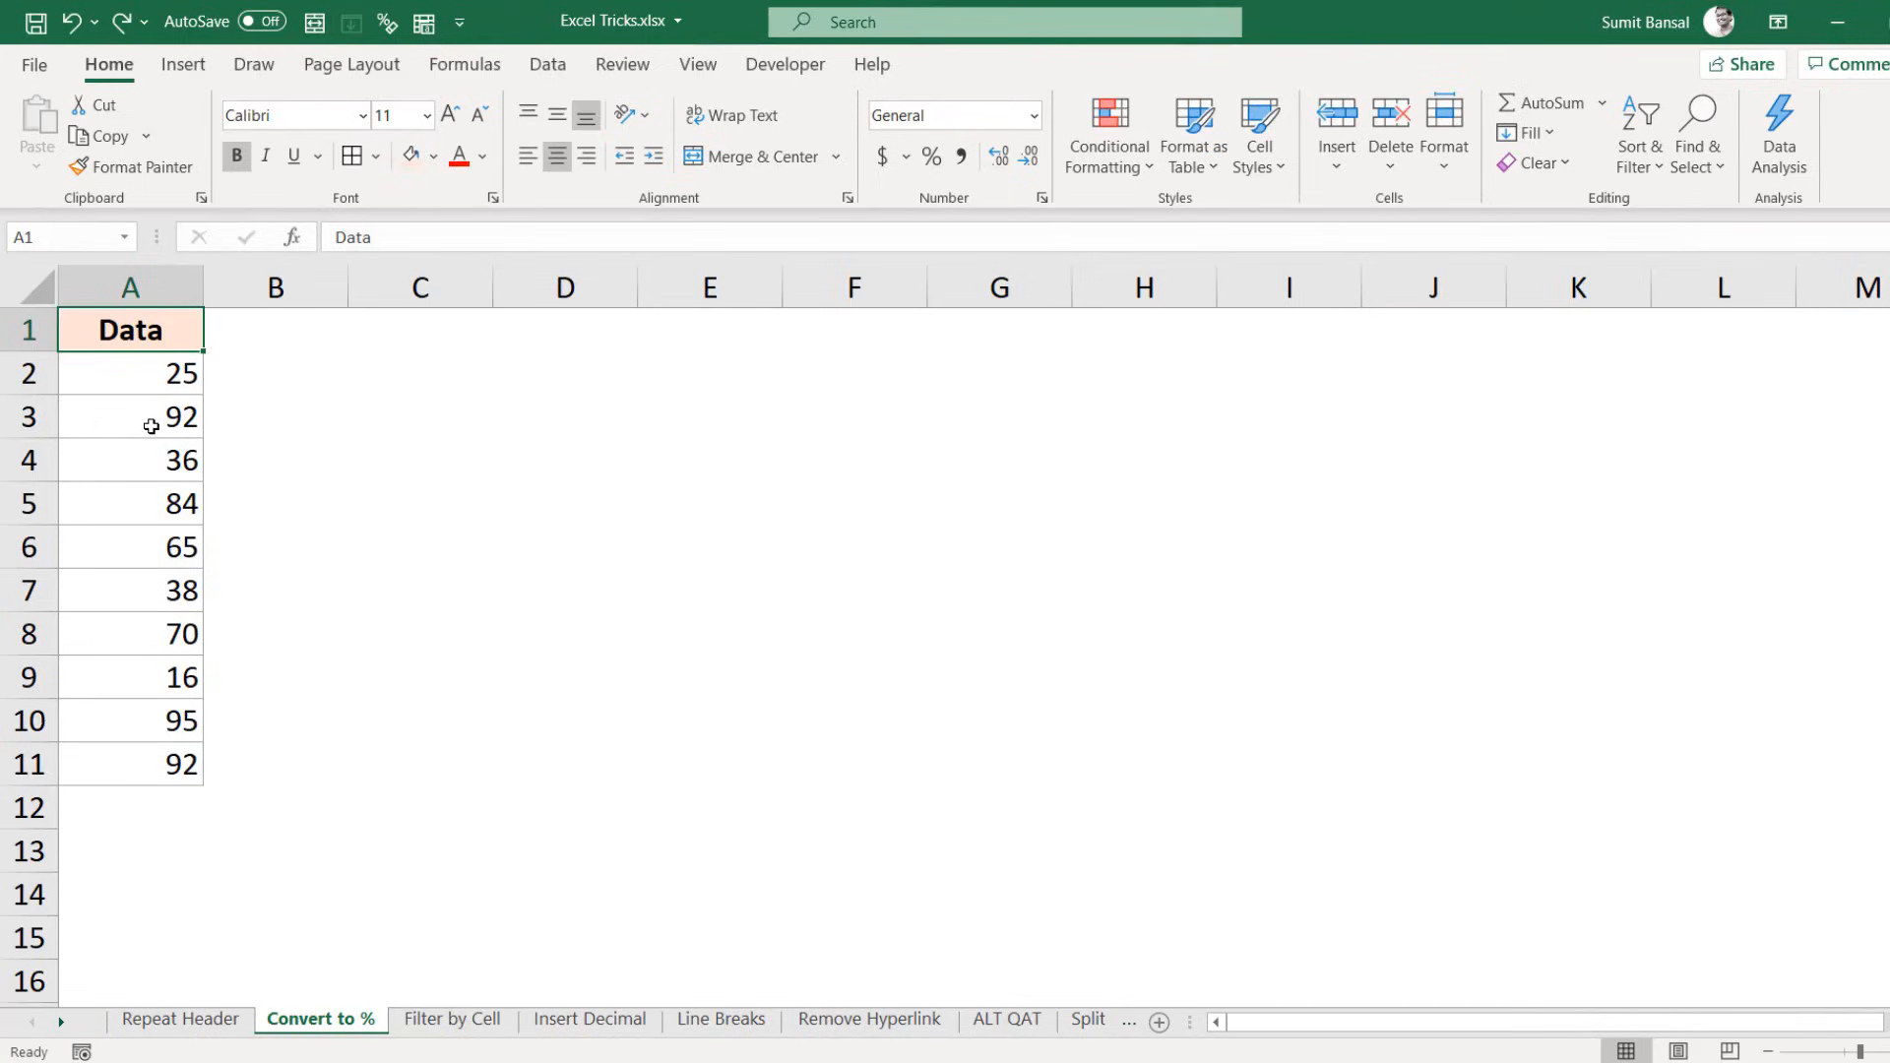
Step: Try percentage formatting on A2:A11, then undo it
left_click_drag(147, 380, 160, 759)
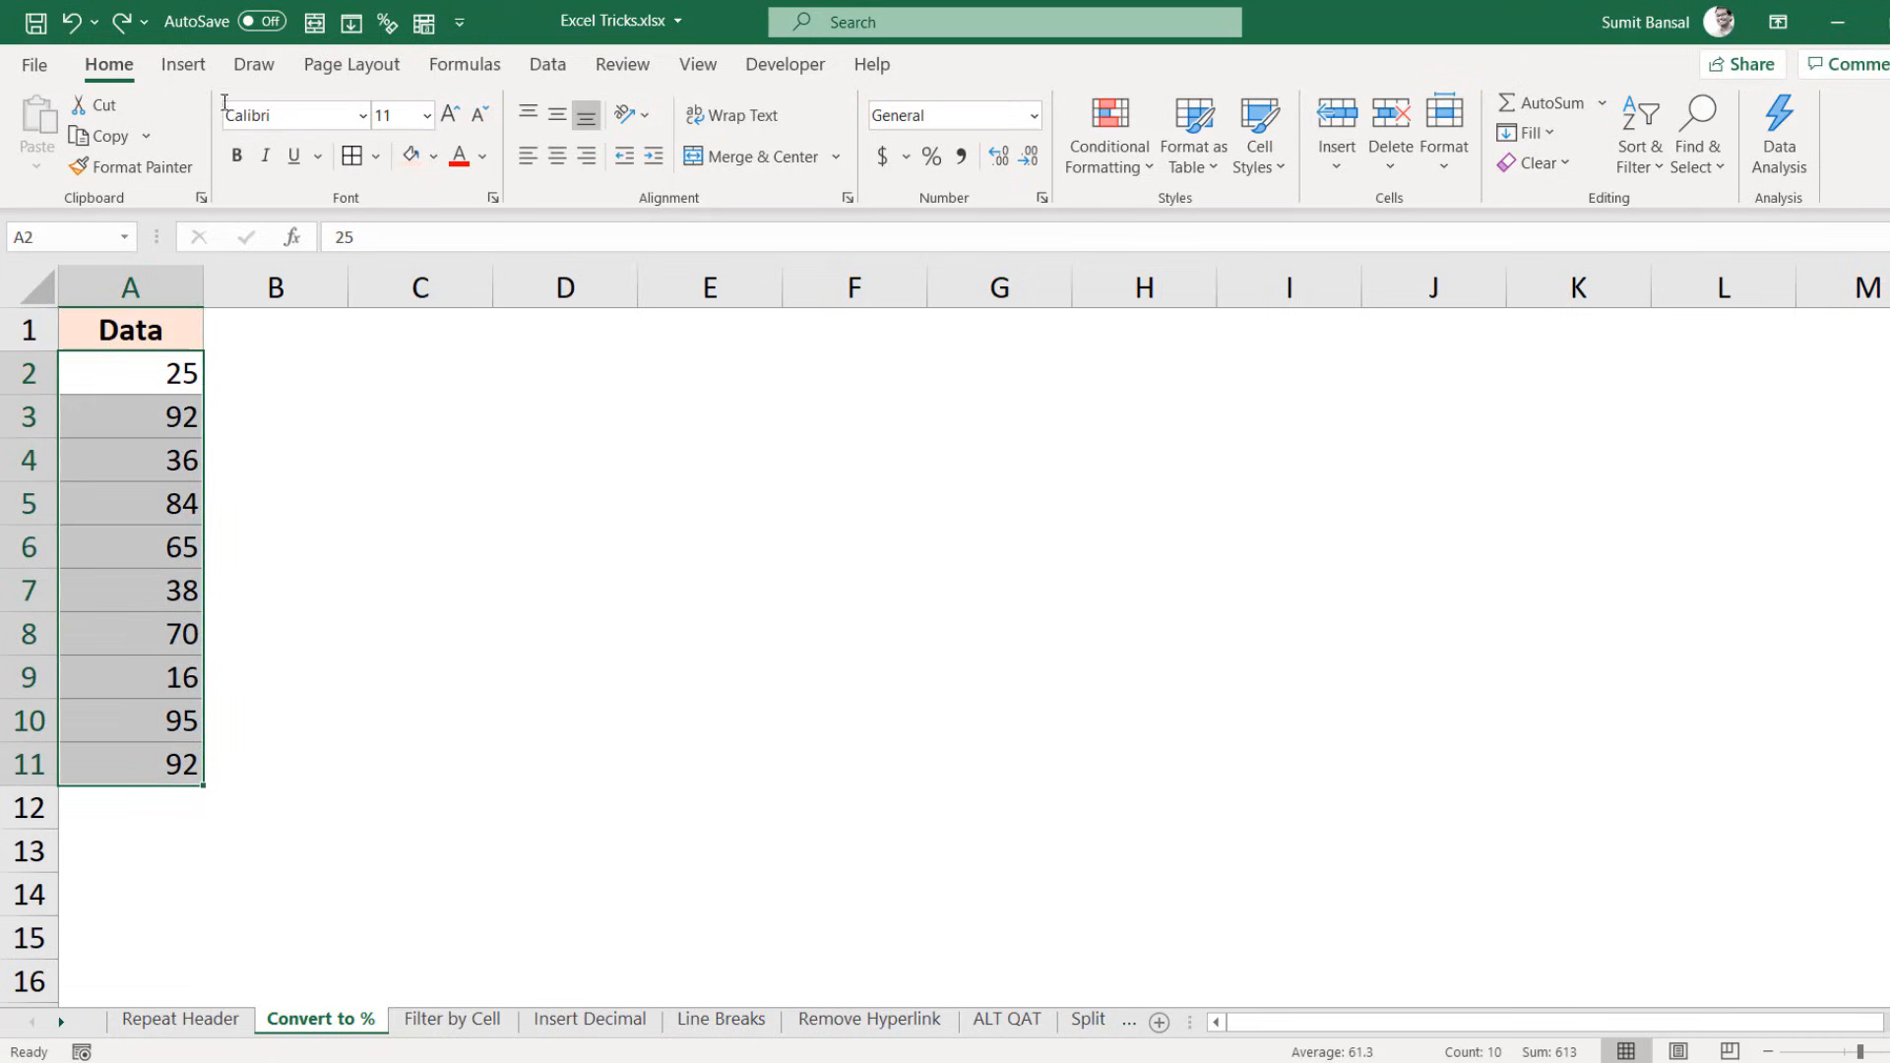
left_click(943, 158)
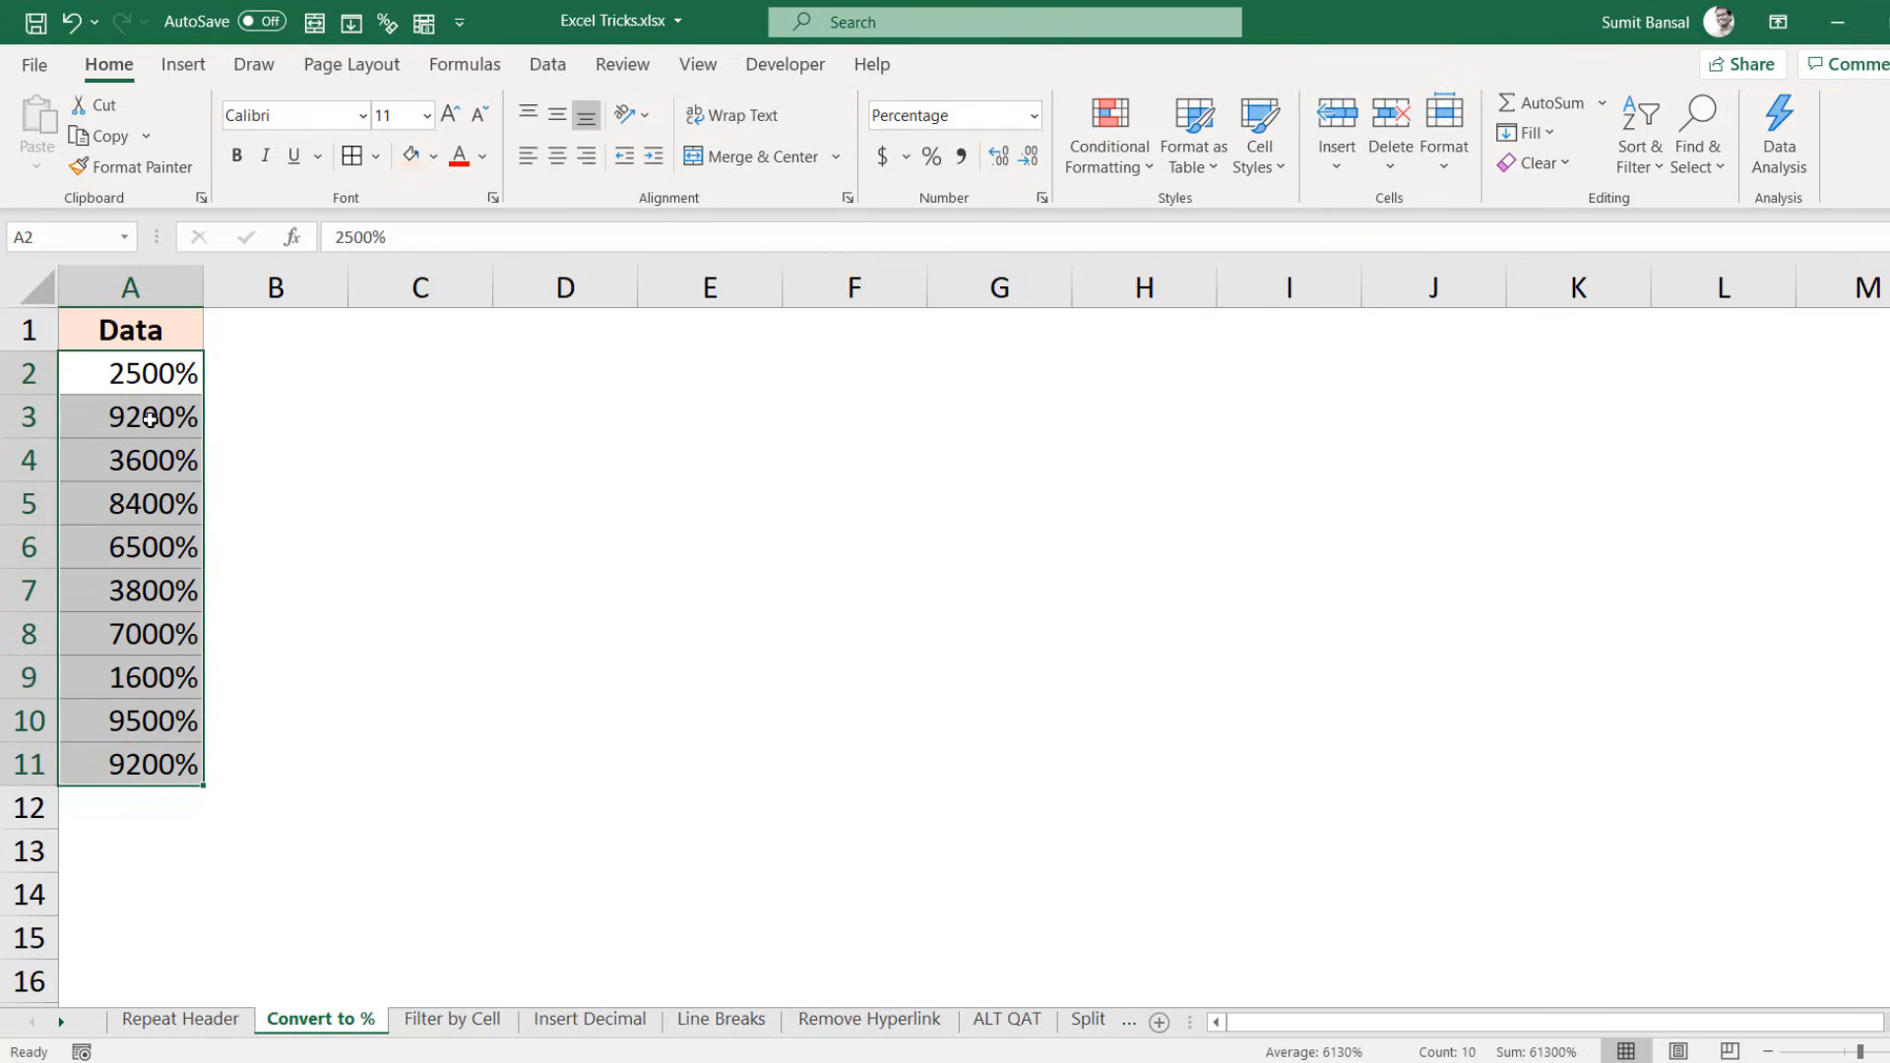
key("ctrl+z")
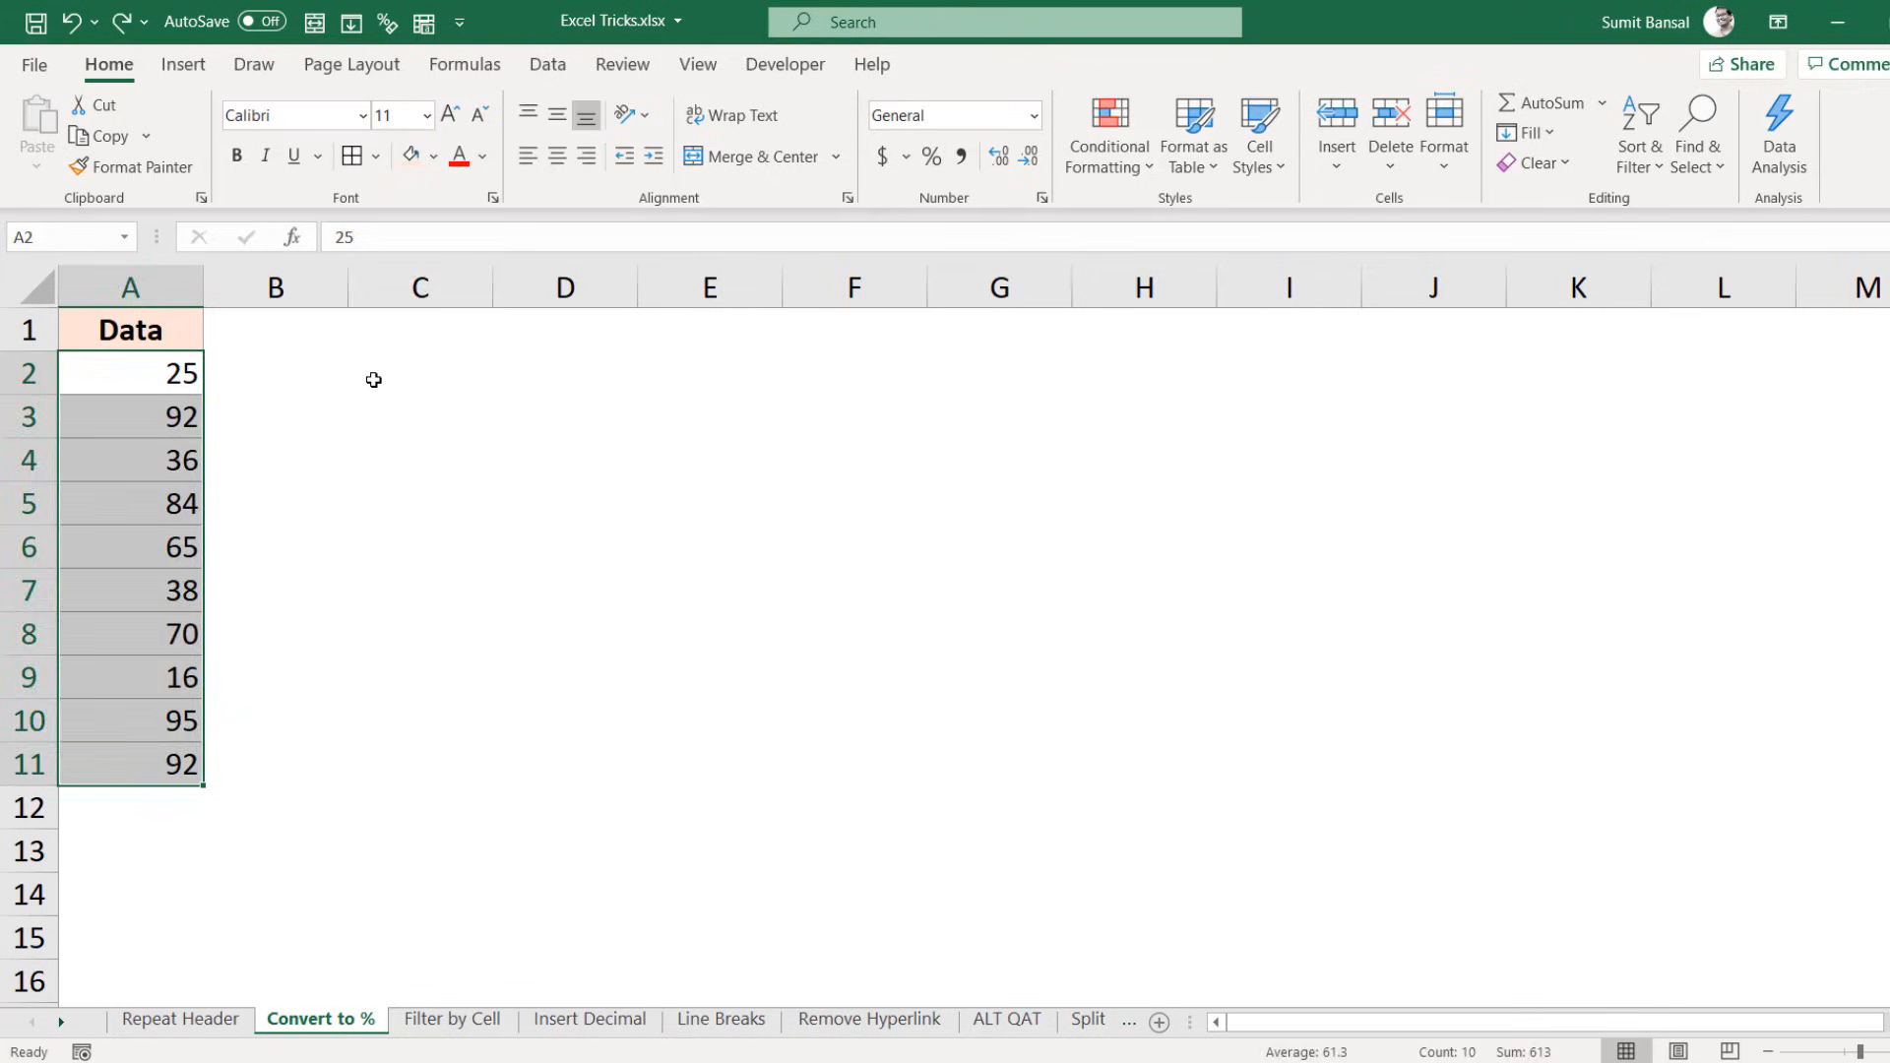
Step: Enter 1% as a helper value in C2 and copy it
left_click(403, 388)
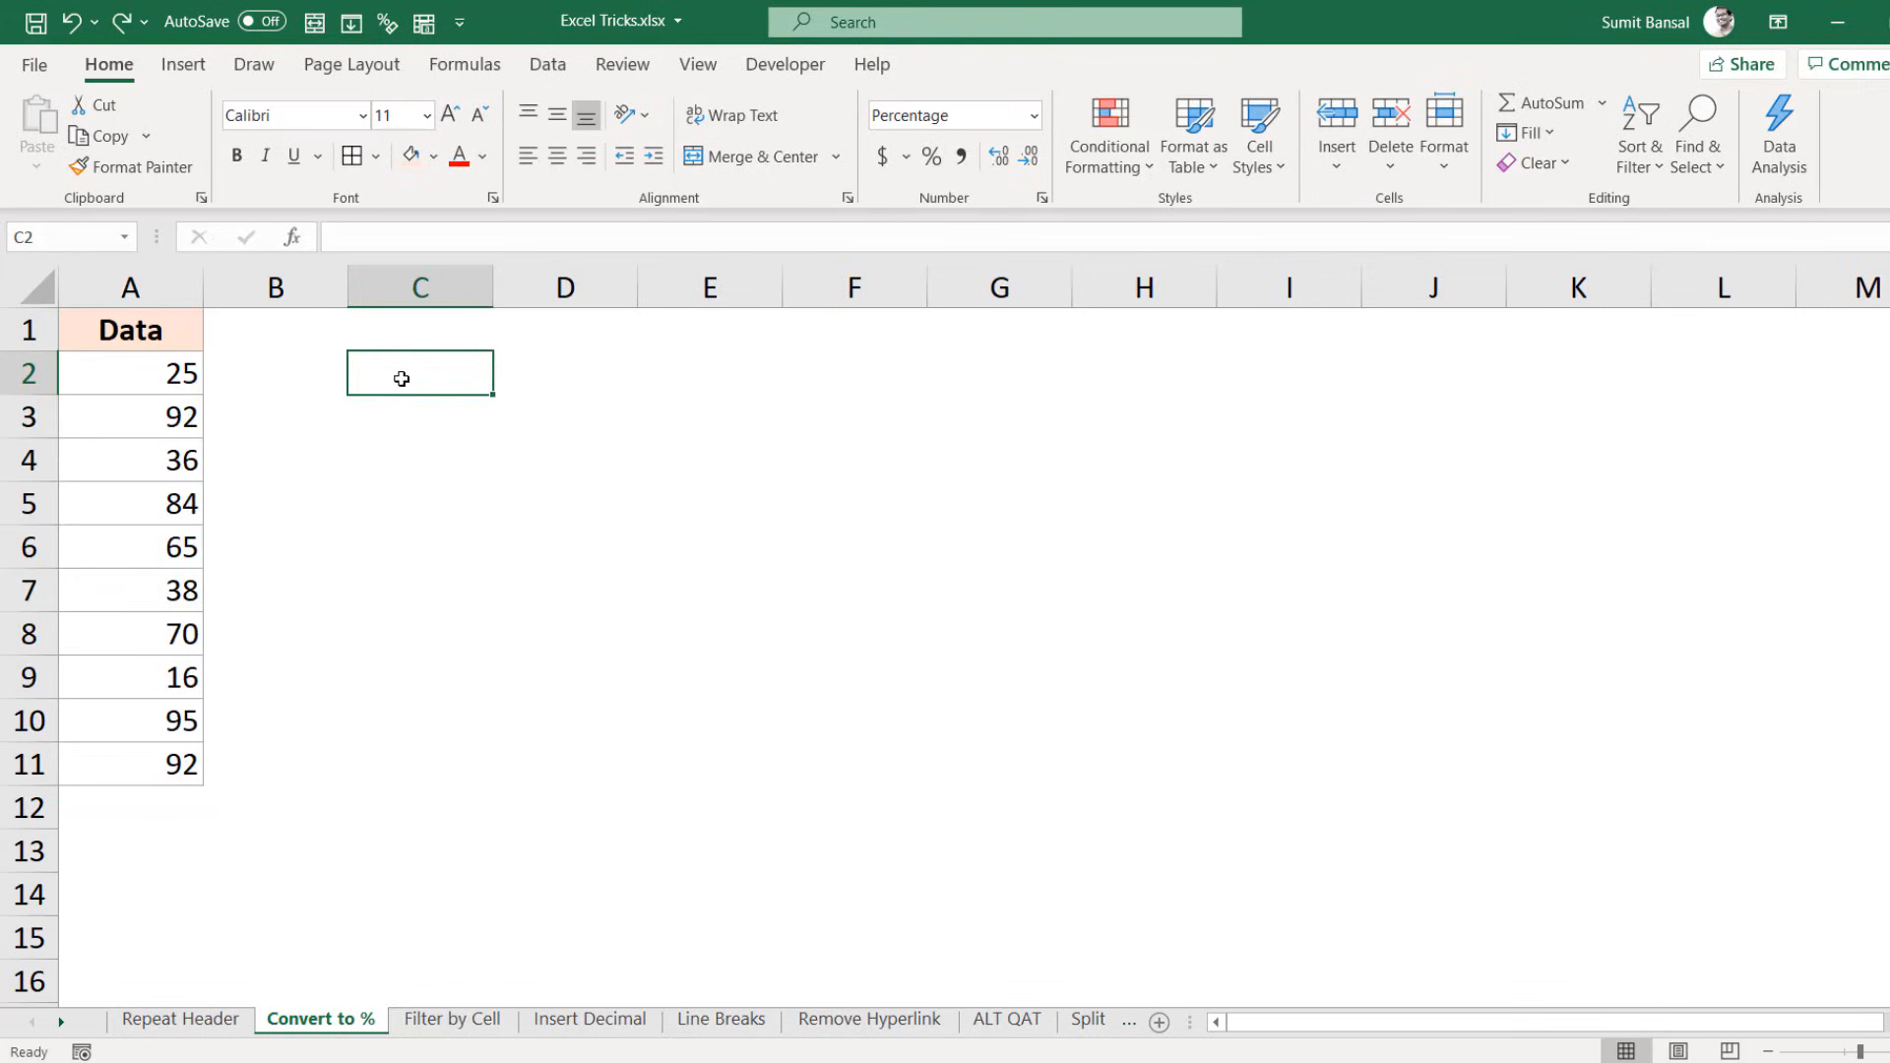
type("1")
key("Return")
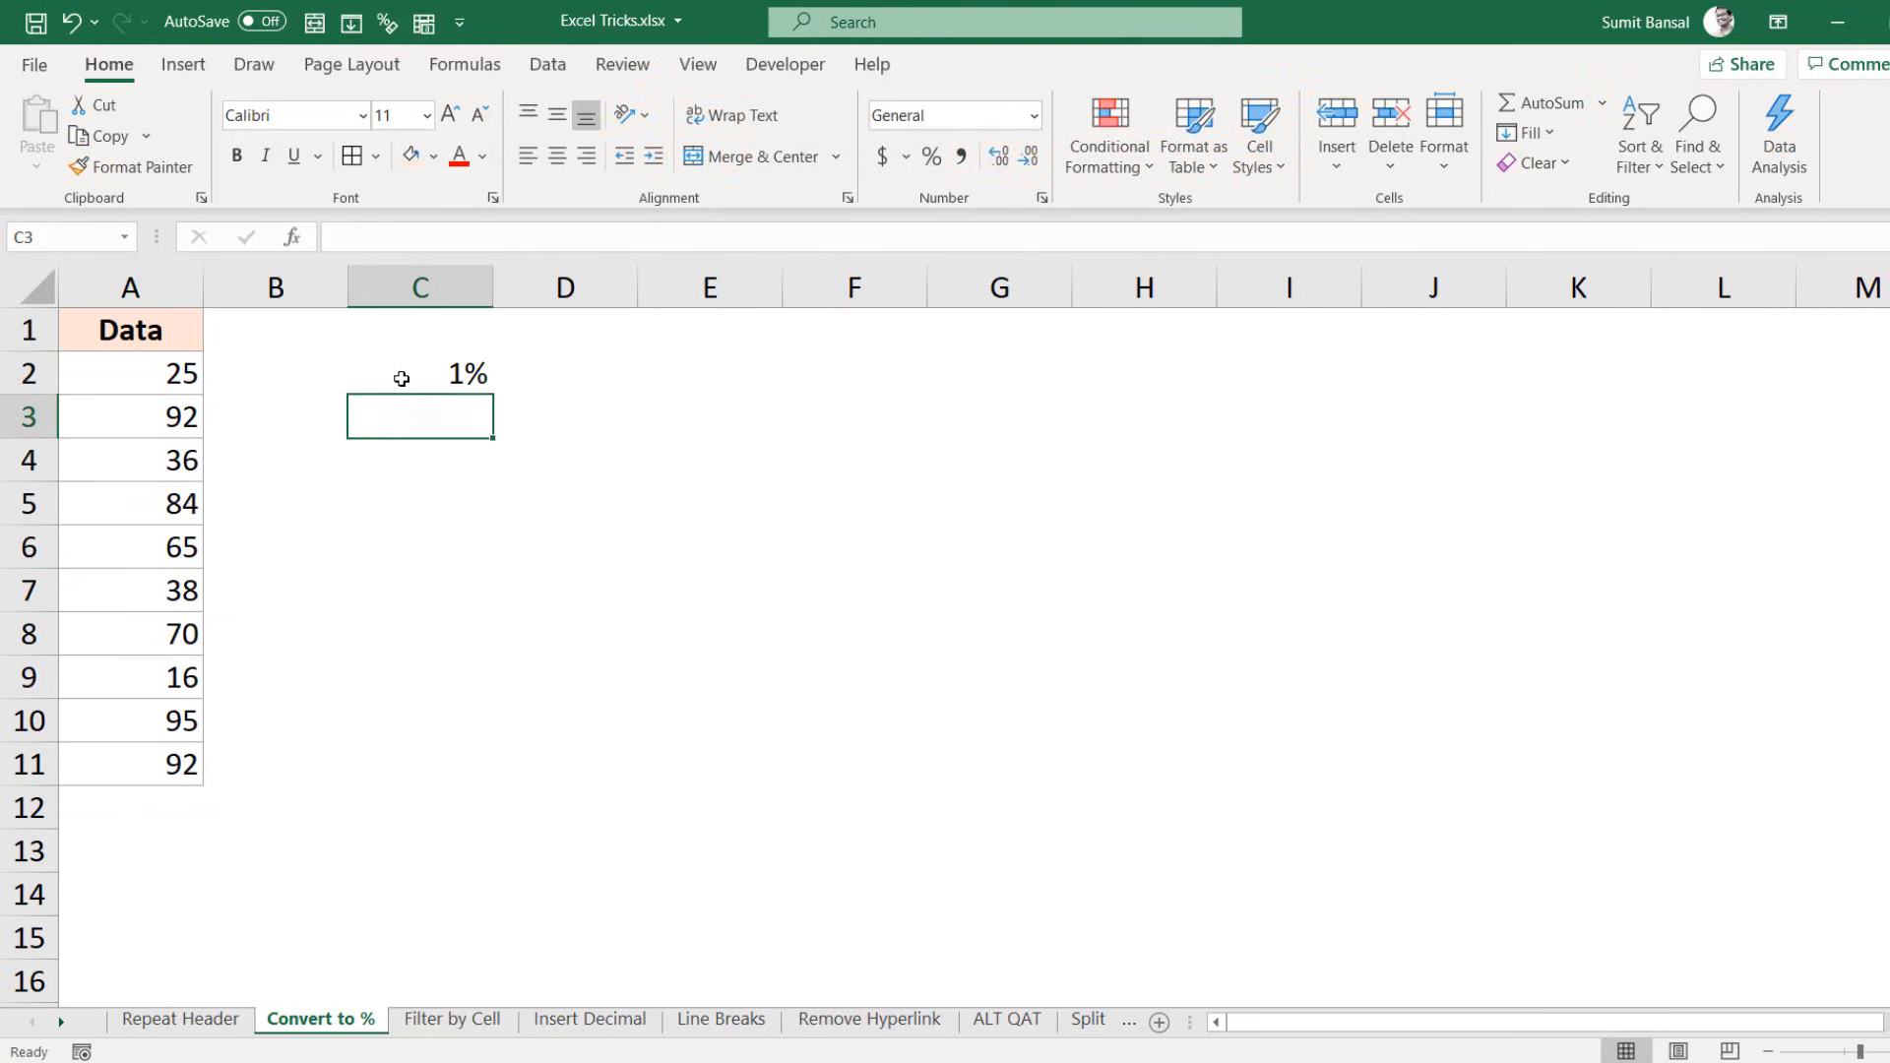
left_click(401, 374)
key("ctrl+c")
Step: Paste Special with Multiply onto A2:A11 to turn the numbers into percentages
left_click(182, 384)
left_click_drag(178, 425, 147, 765)
right_click(135, 456)
left_click(190, 502)
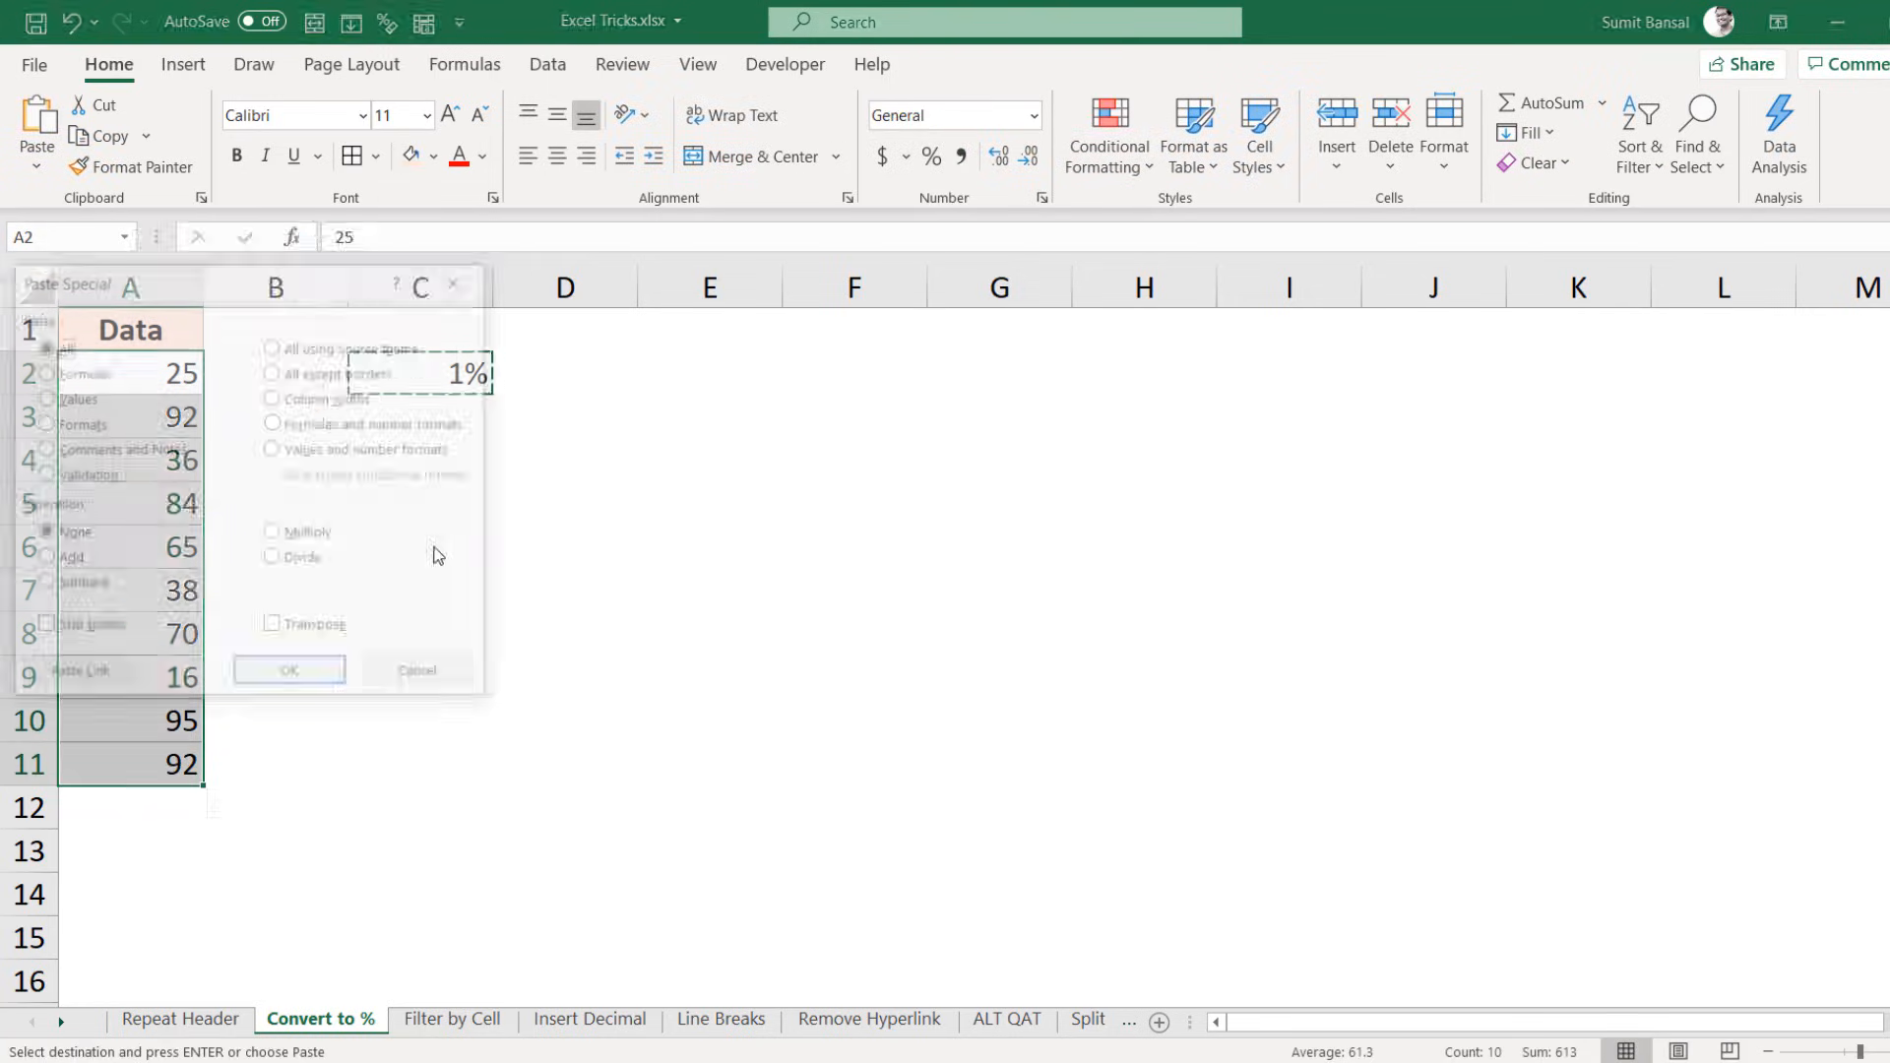
left_click(317, 536)
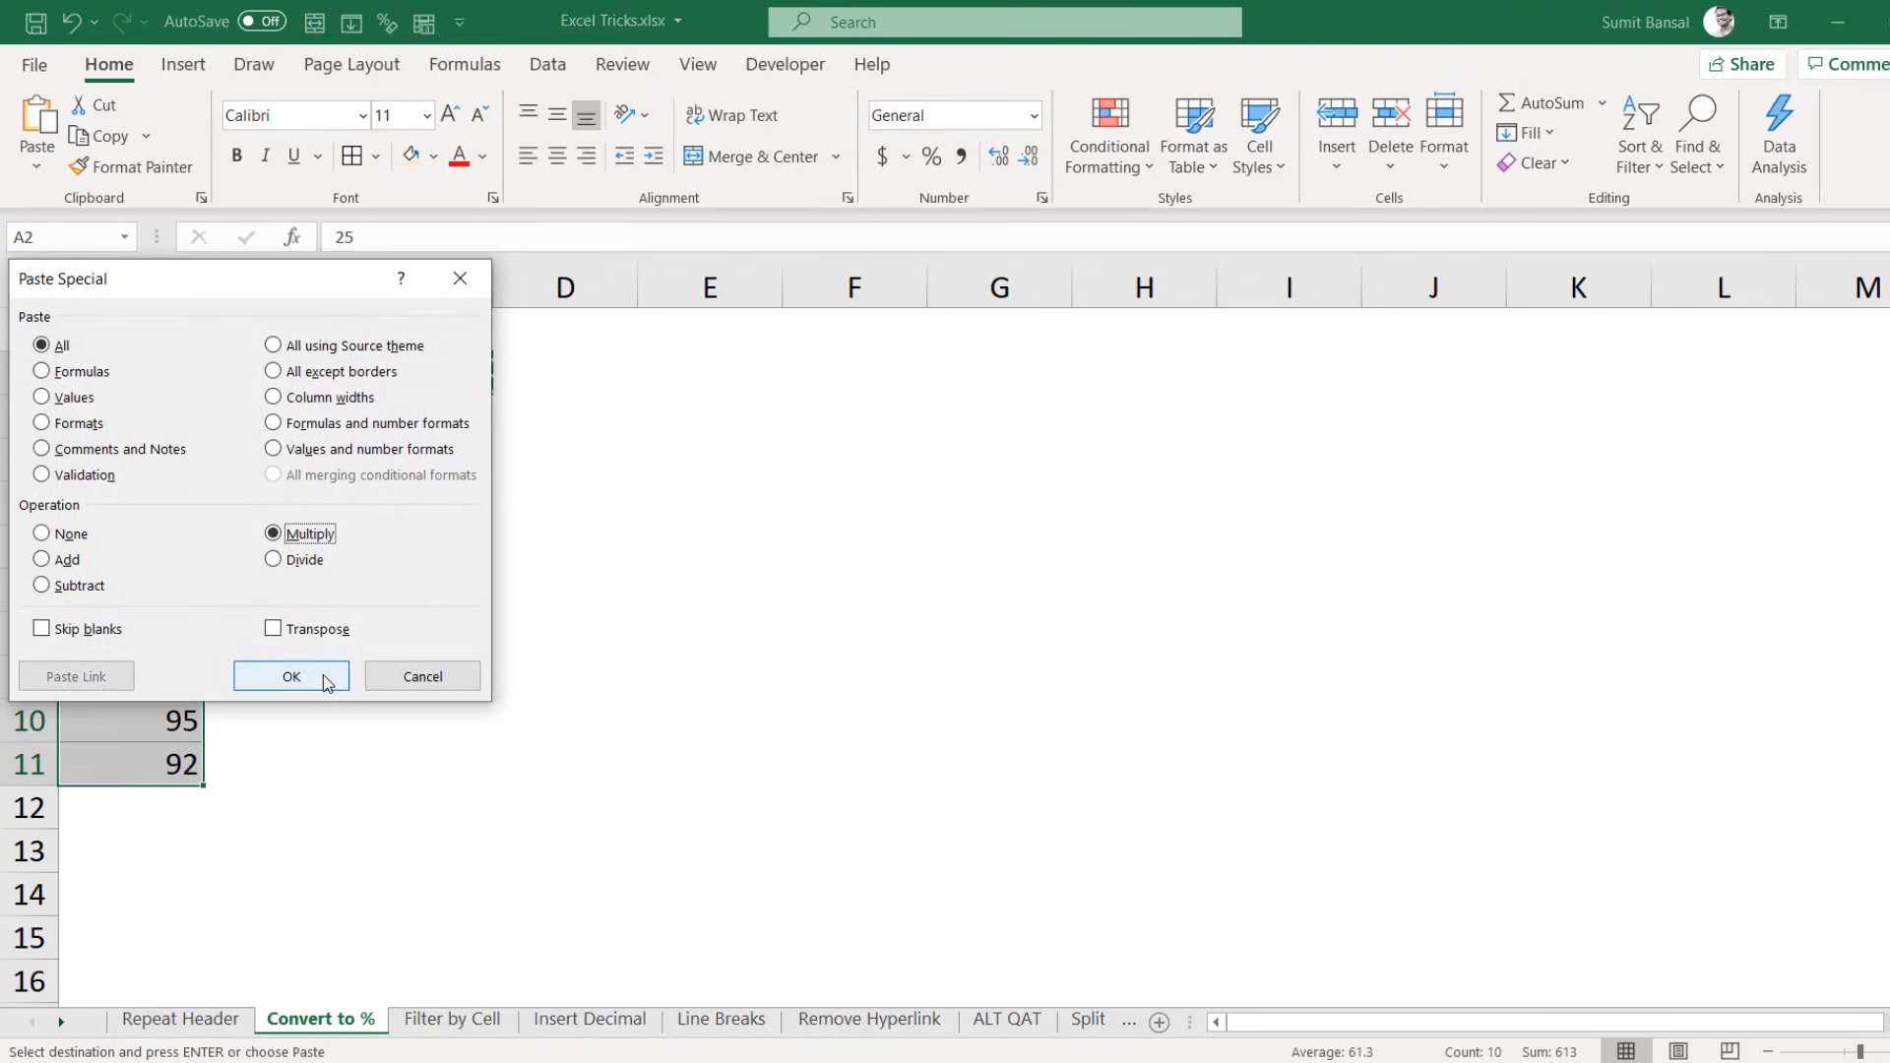
left_click(326, 681)
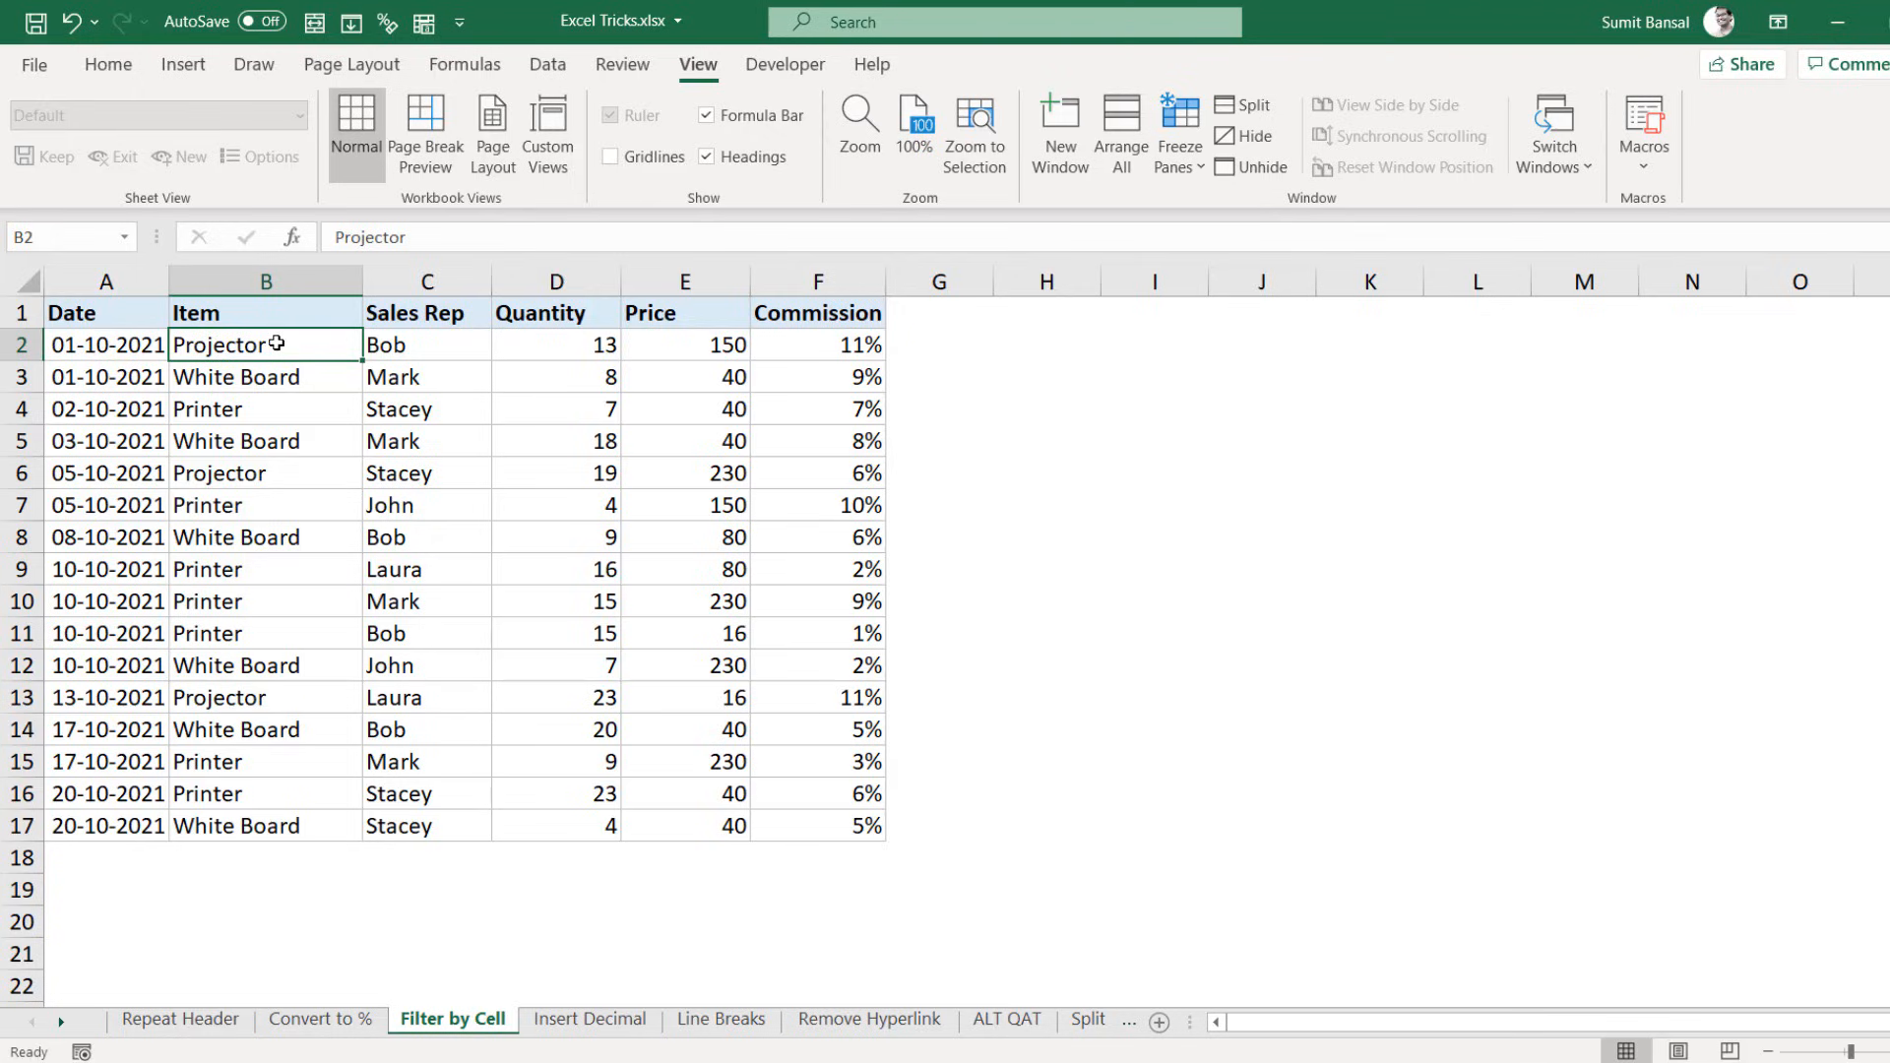
Step: Filter the sales table by B2's value so only Projector rows remain
right_click(277, 344)
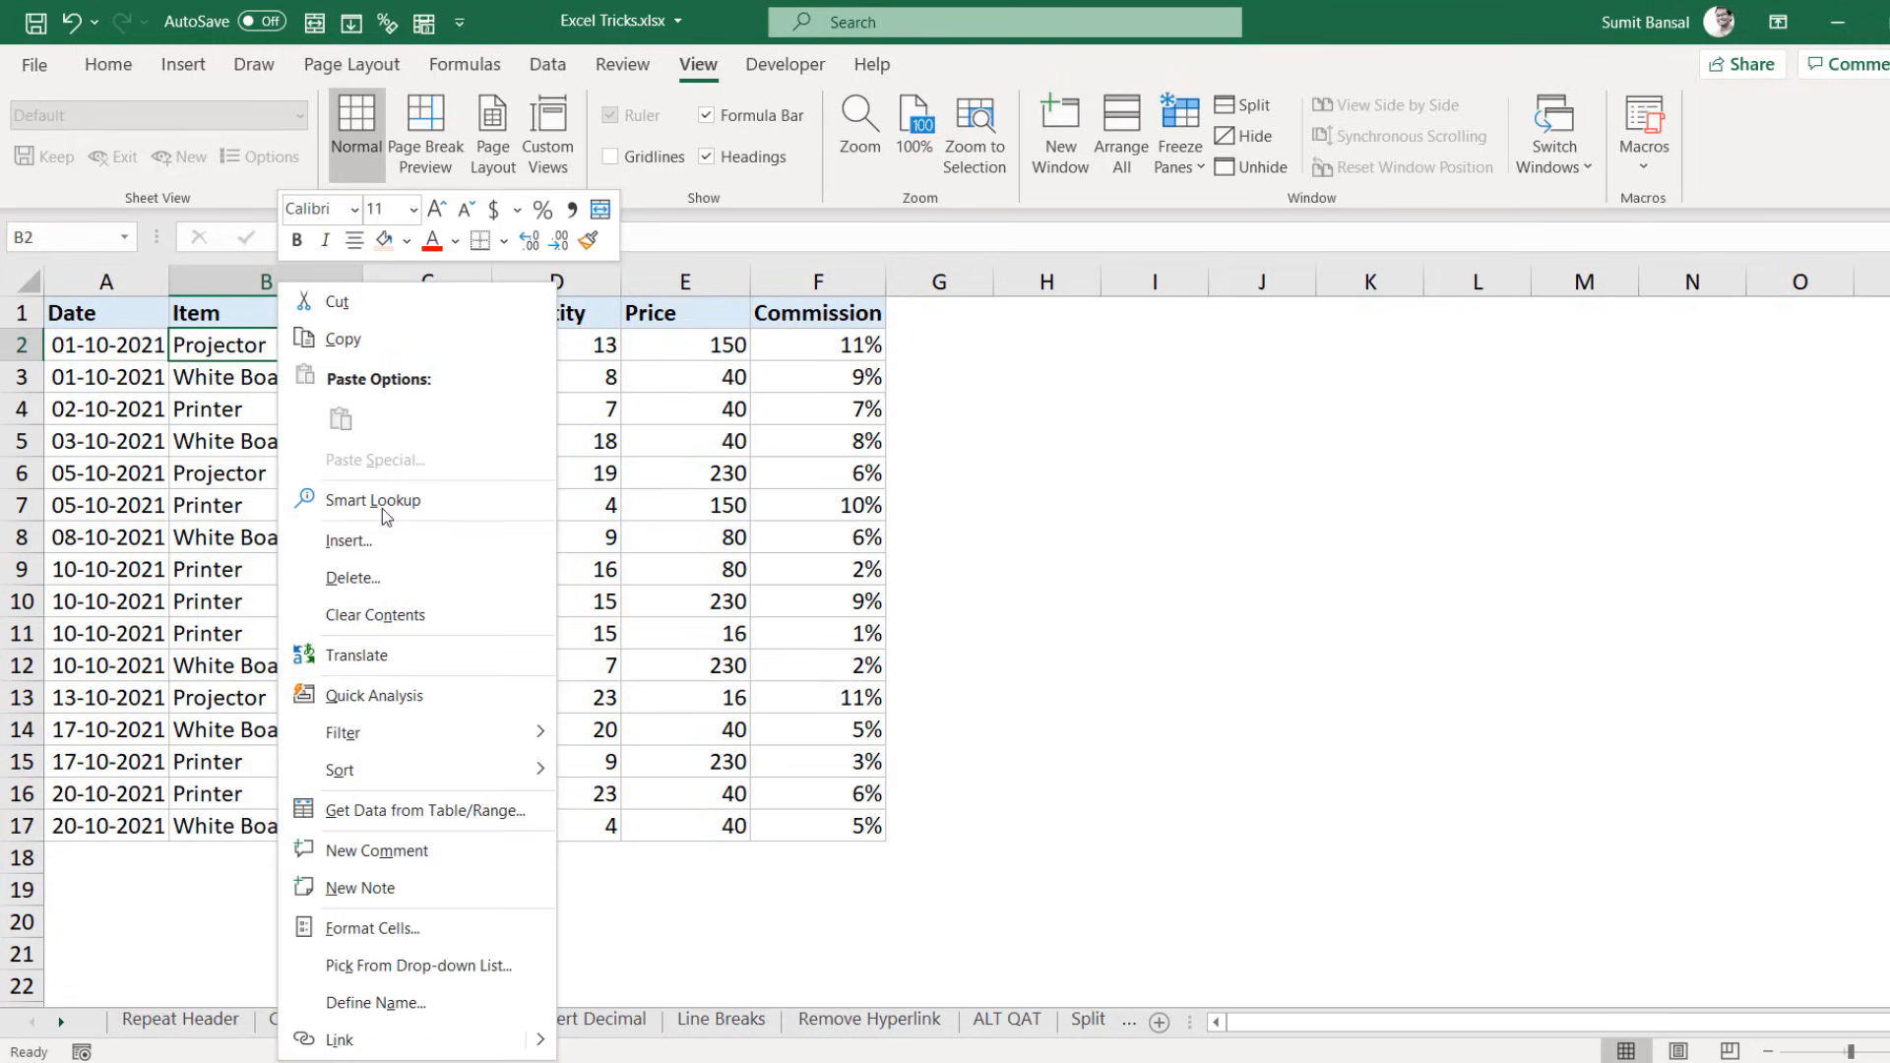
mouse_move(423, 752)
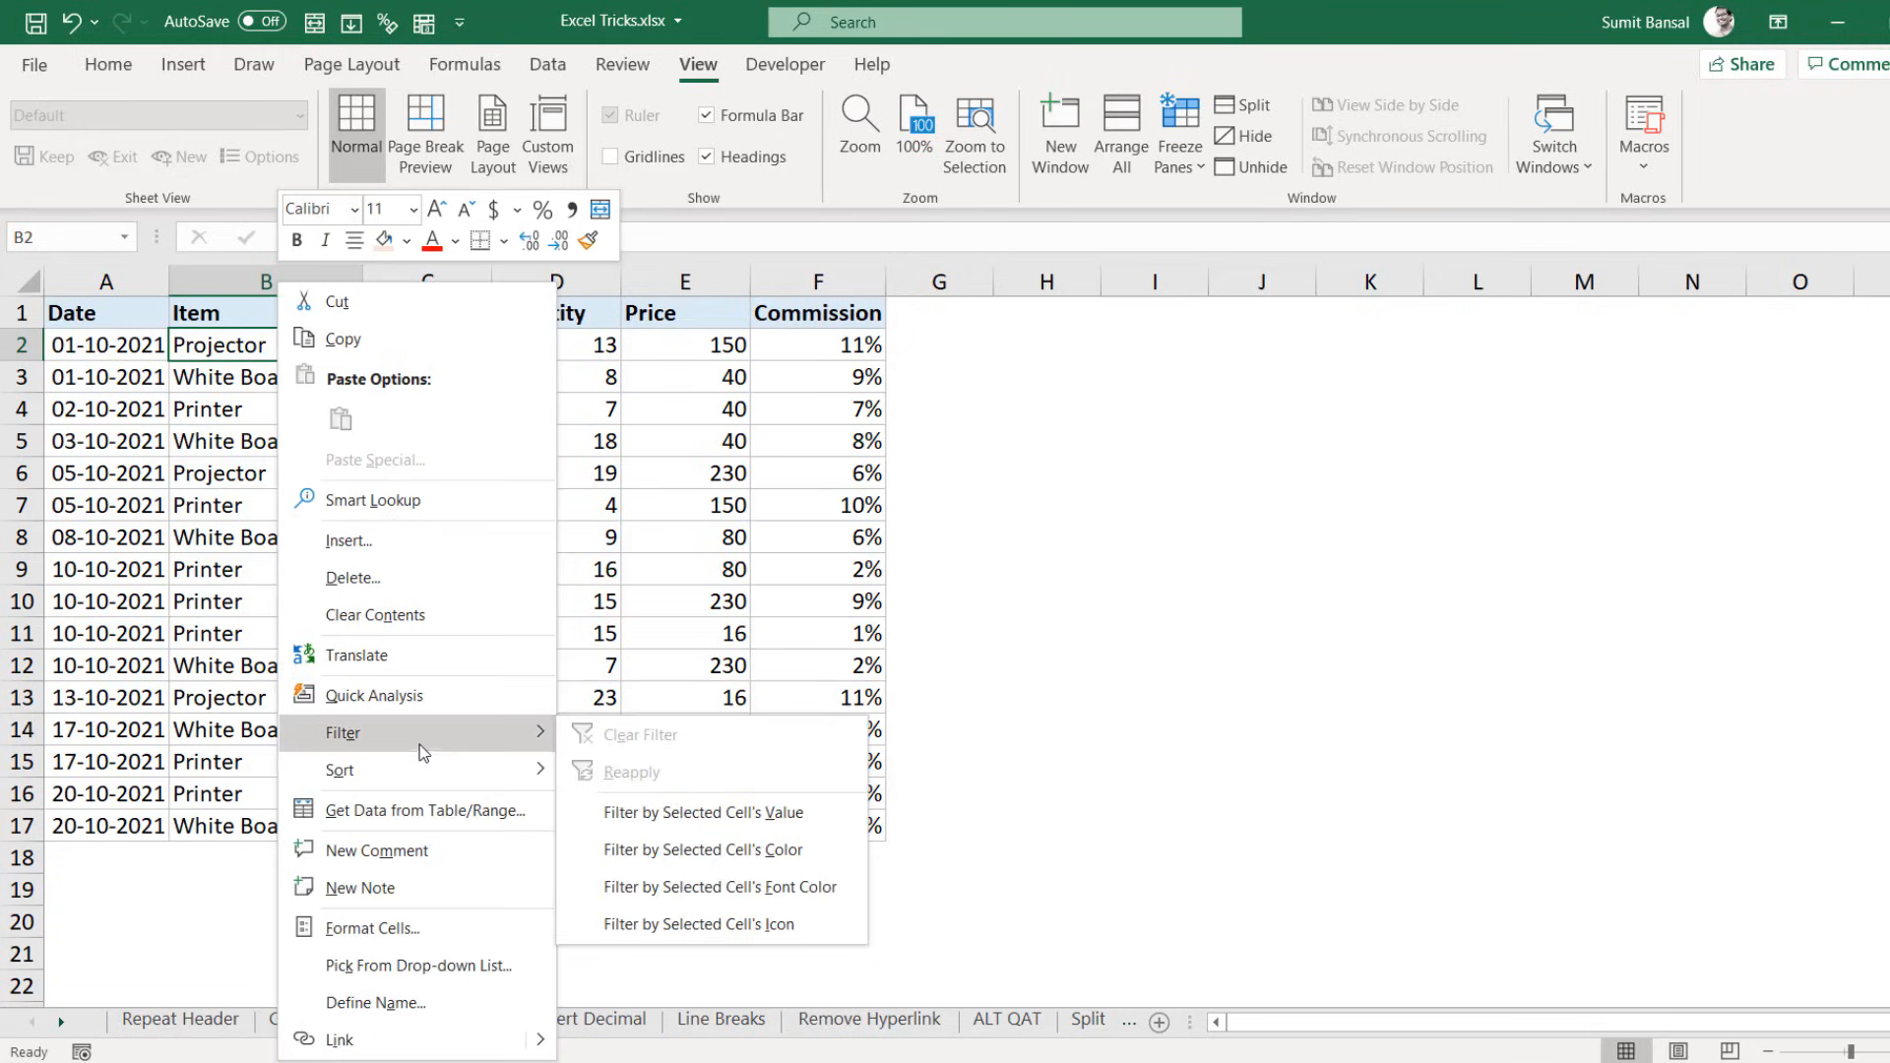
left_click(660, 815)
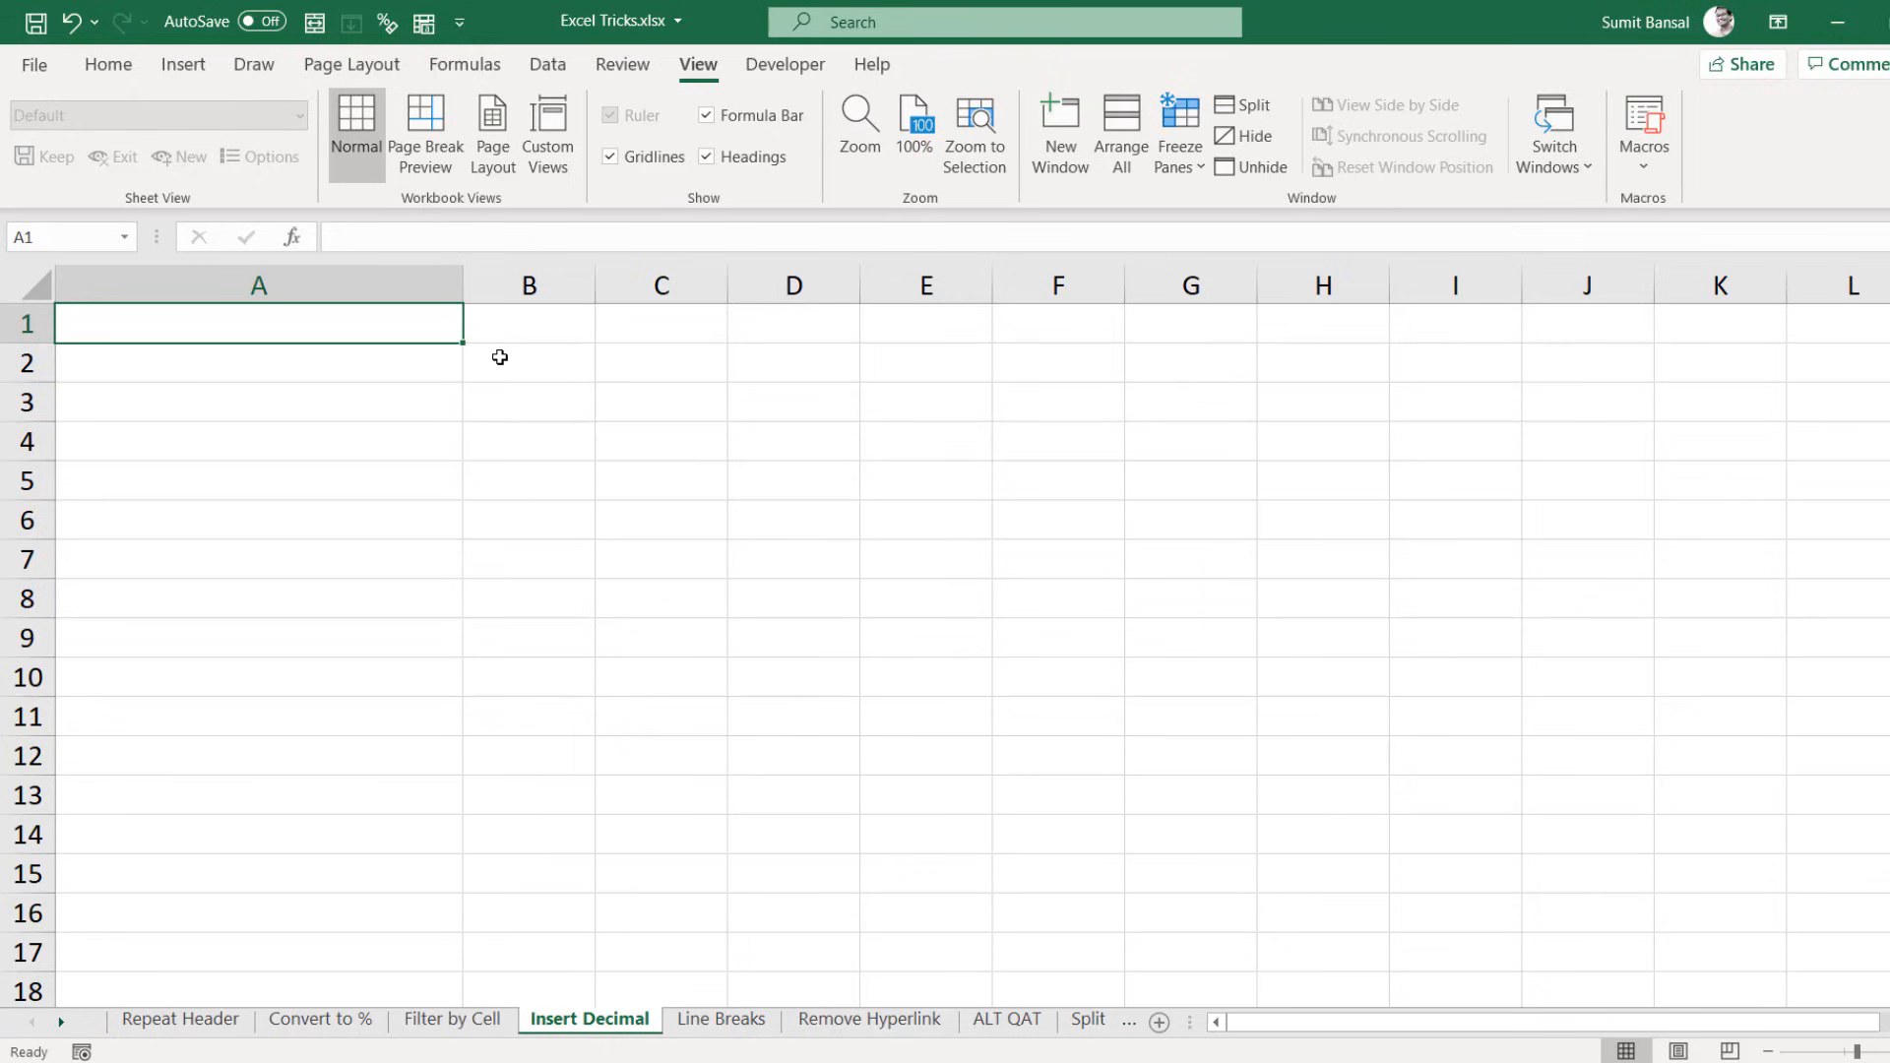
Step: Enter 100.54 in A1 and 321.65 in A2
type("100.54")
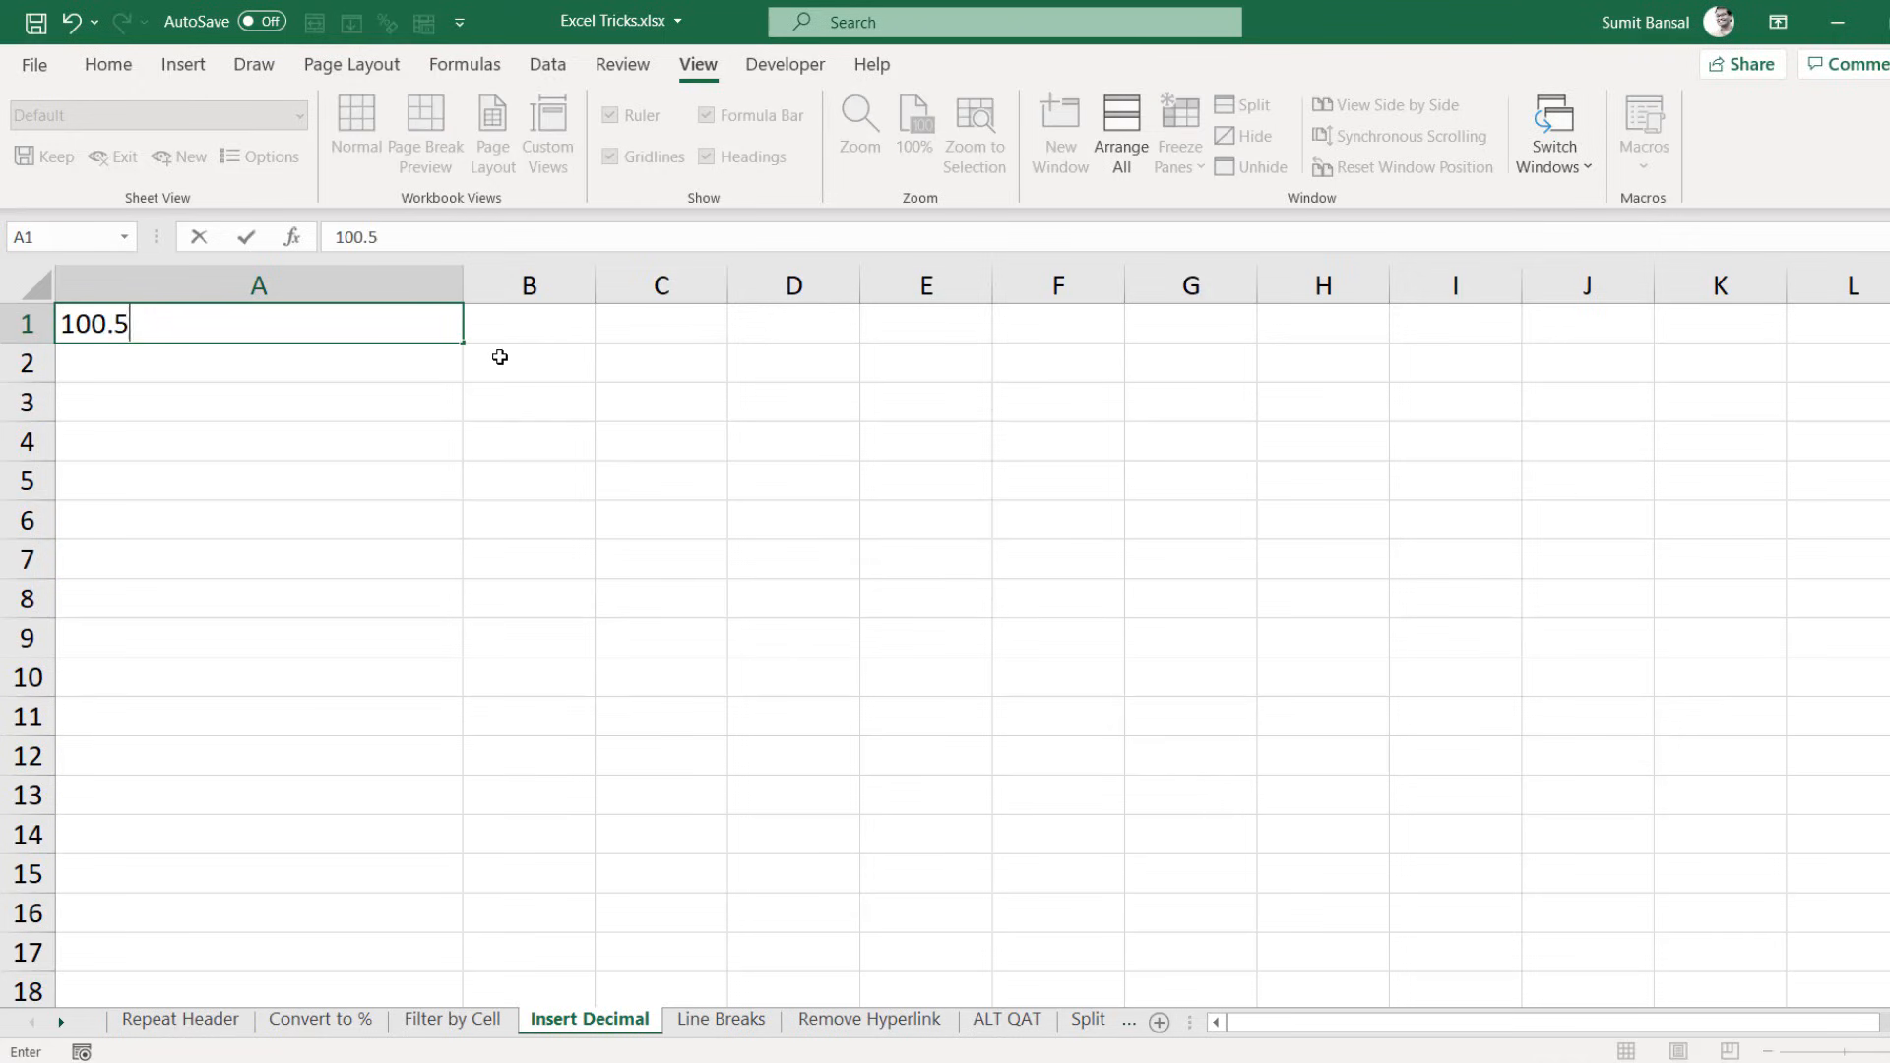
key("Return")
type("321.65")
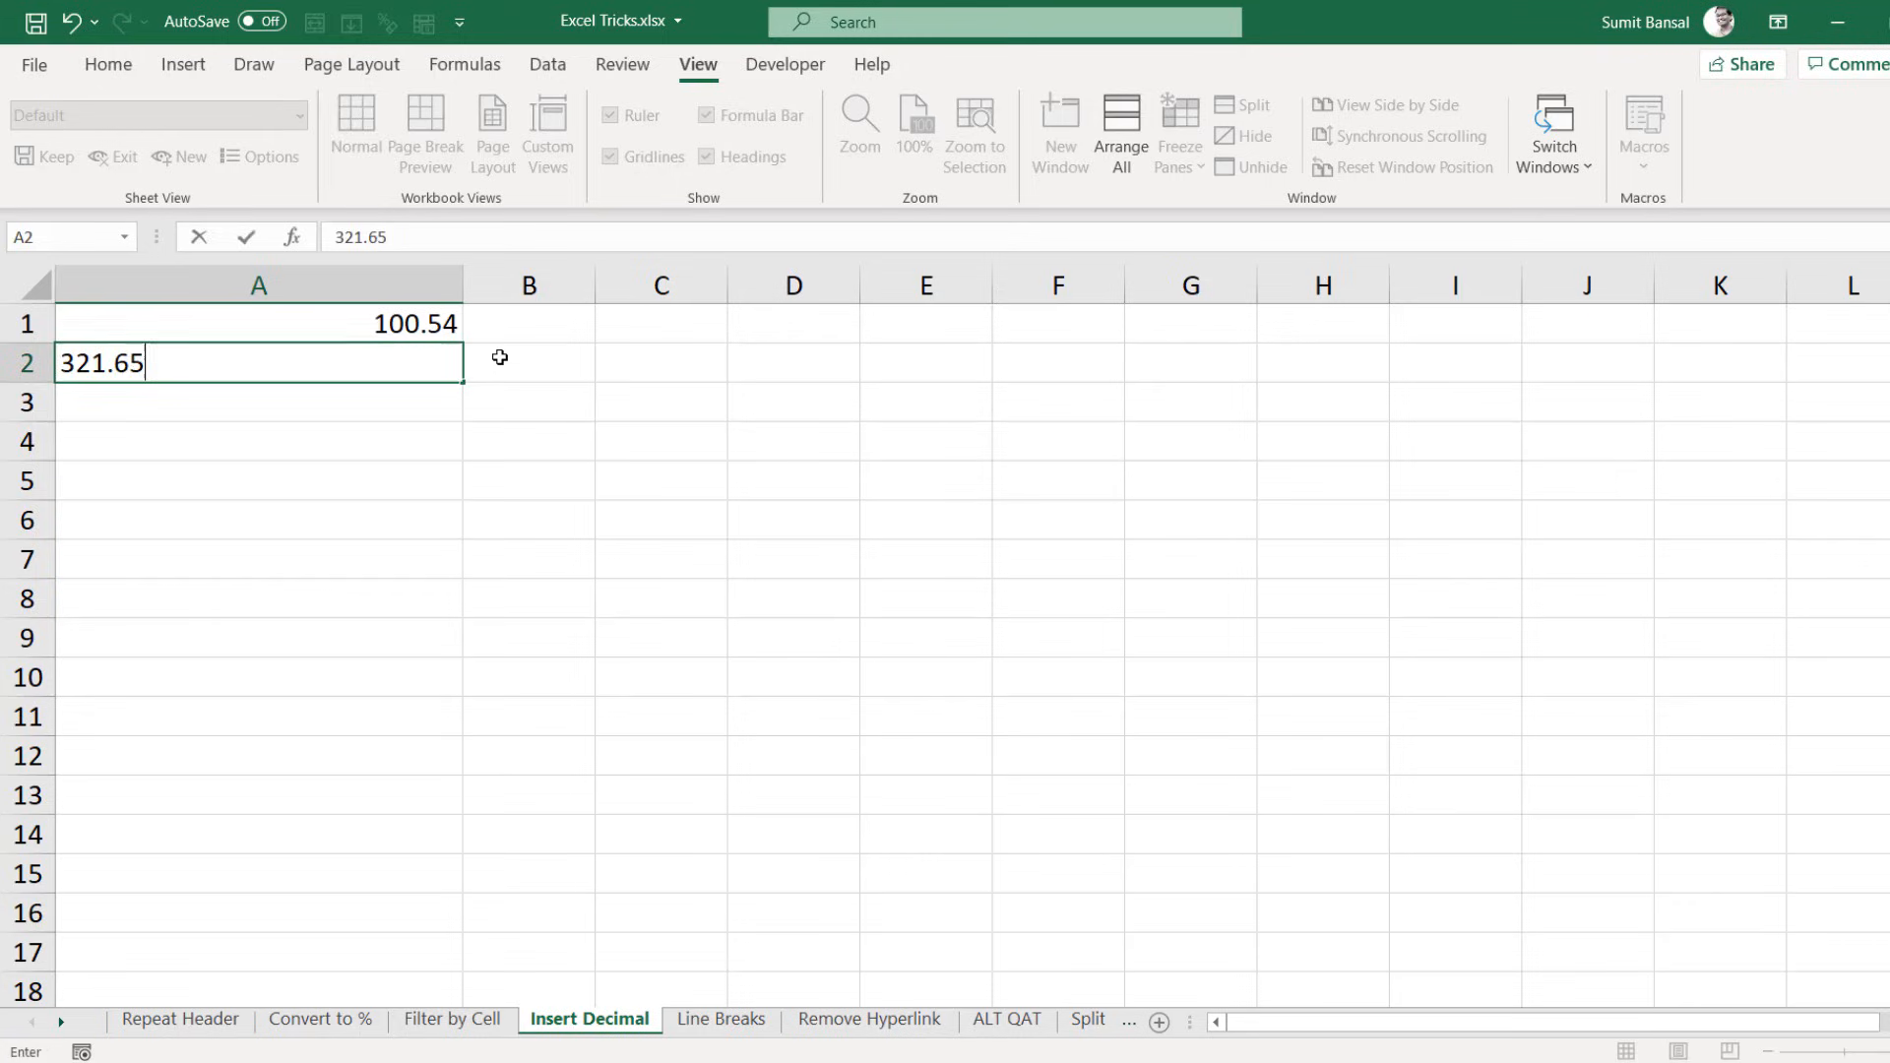
key("Return")
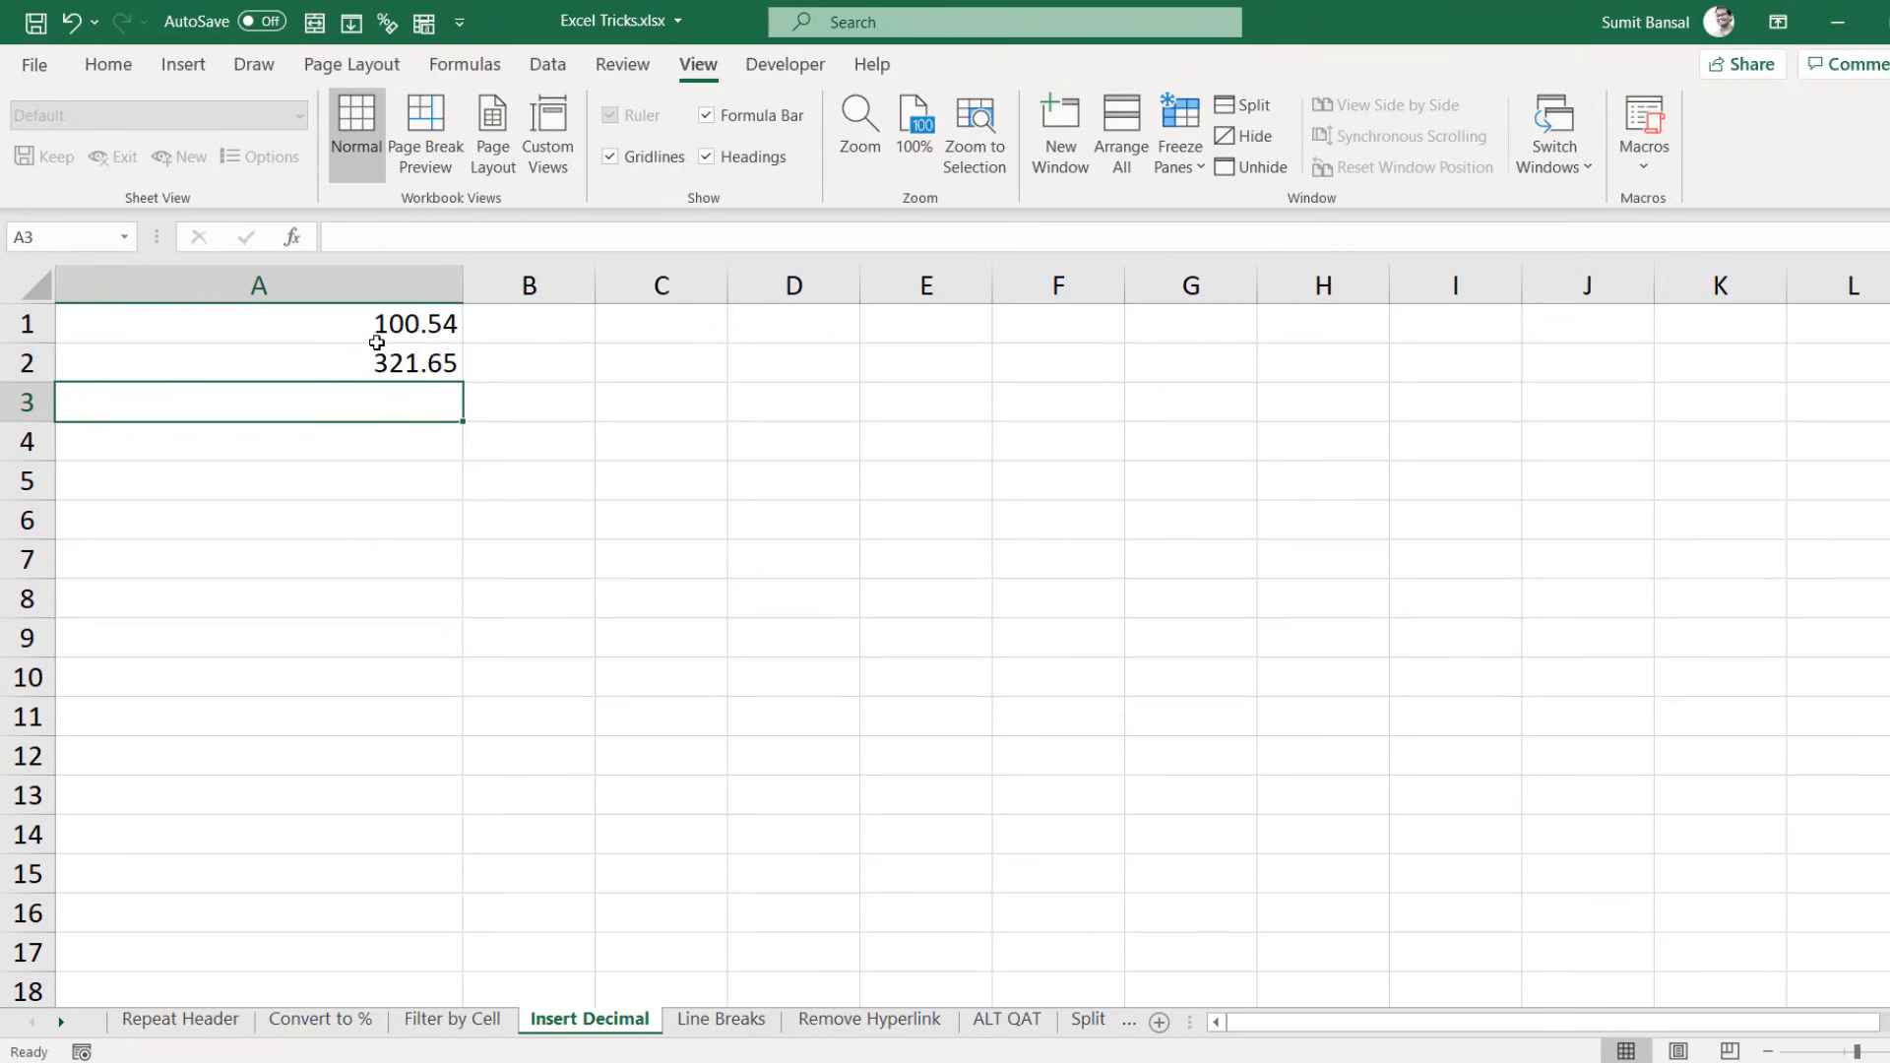
Step: Turn on automatic decimal point insertion with 2 places in Excel's Advanced options
left_click(35, 64)
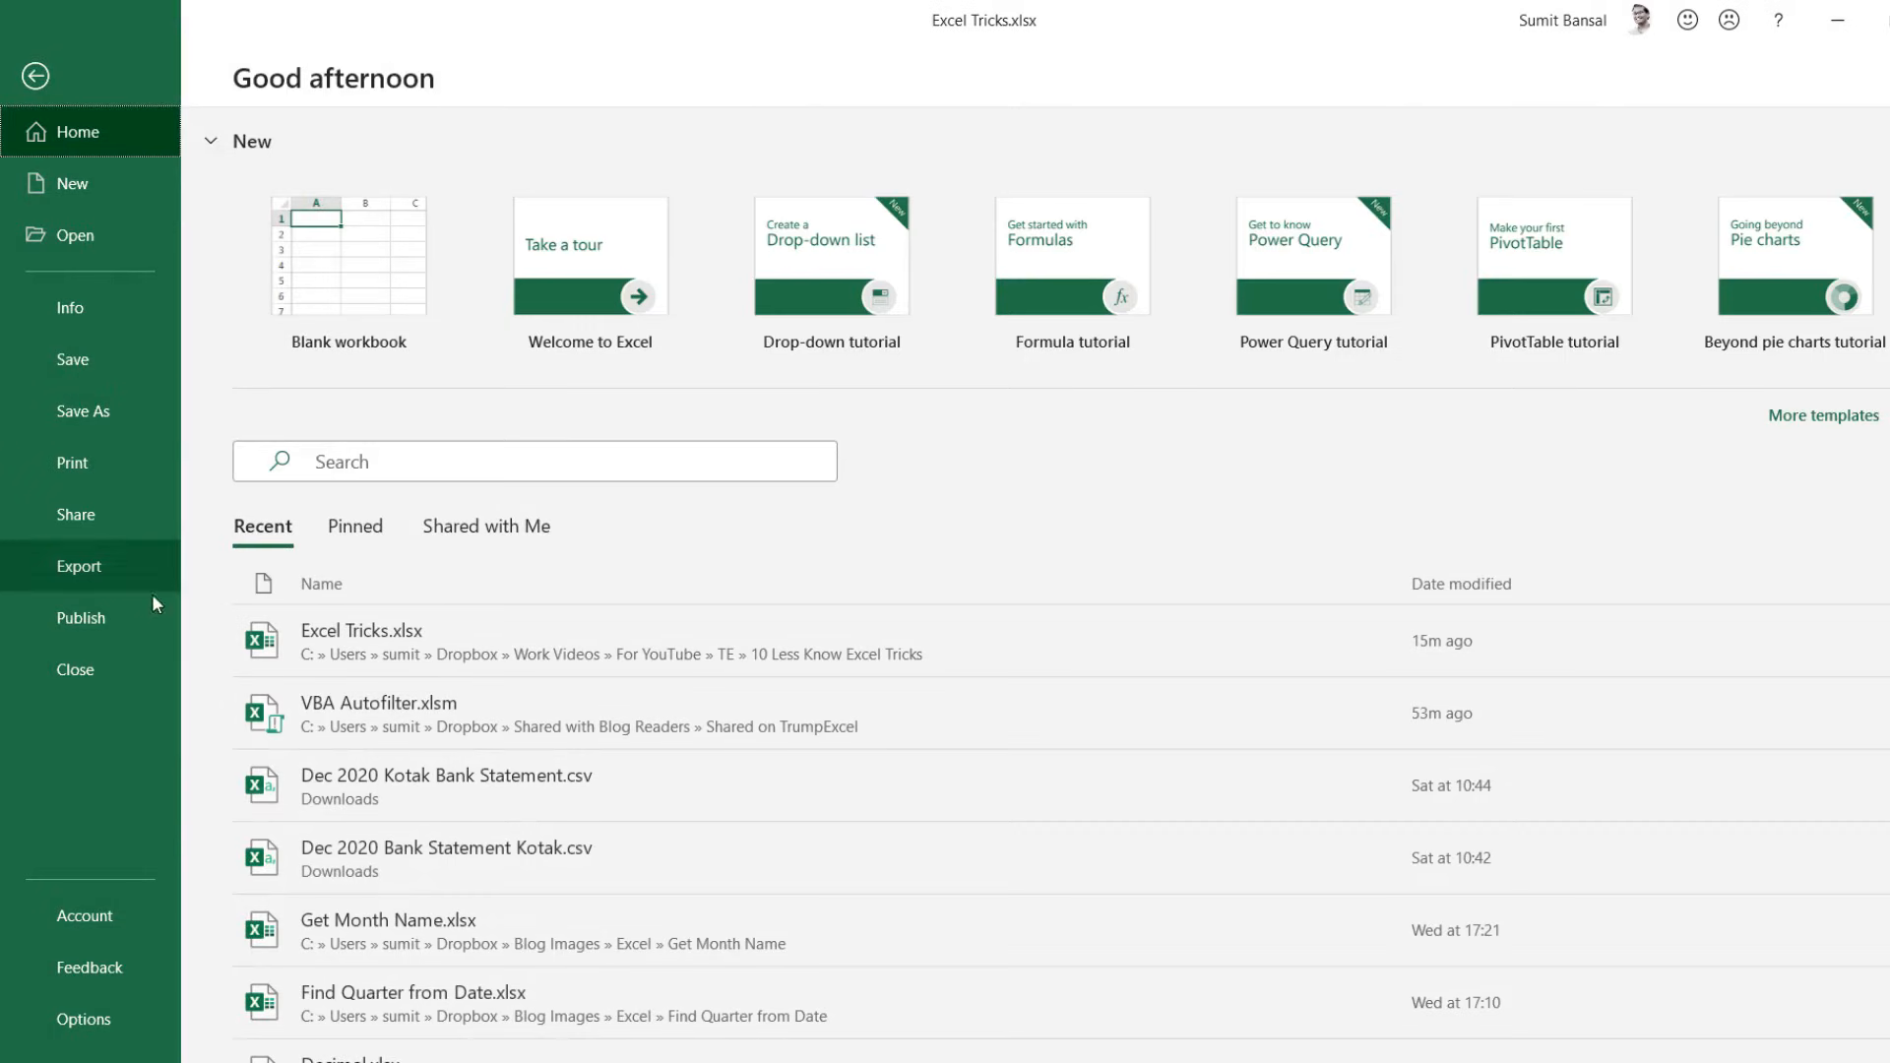
left_click(87, 1019)
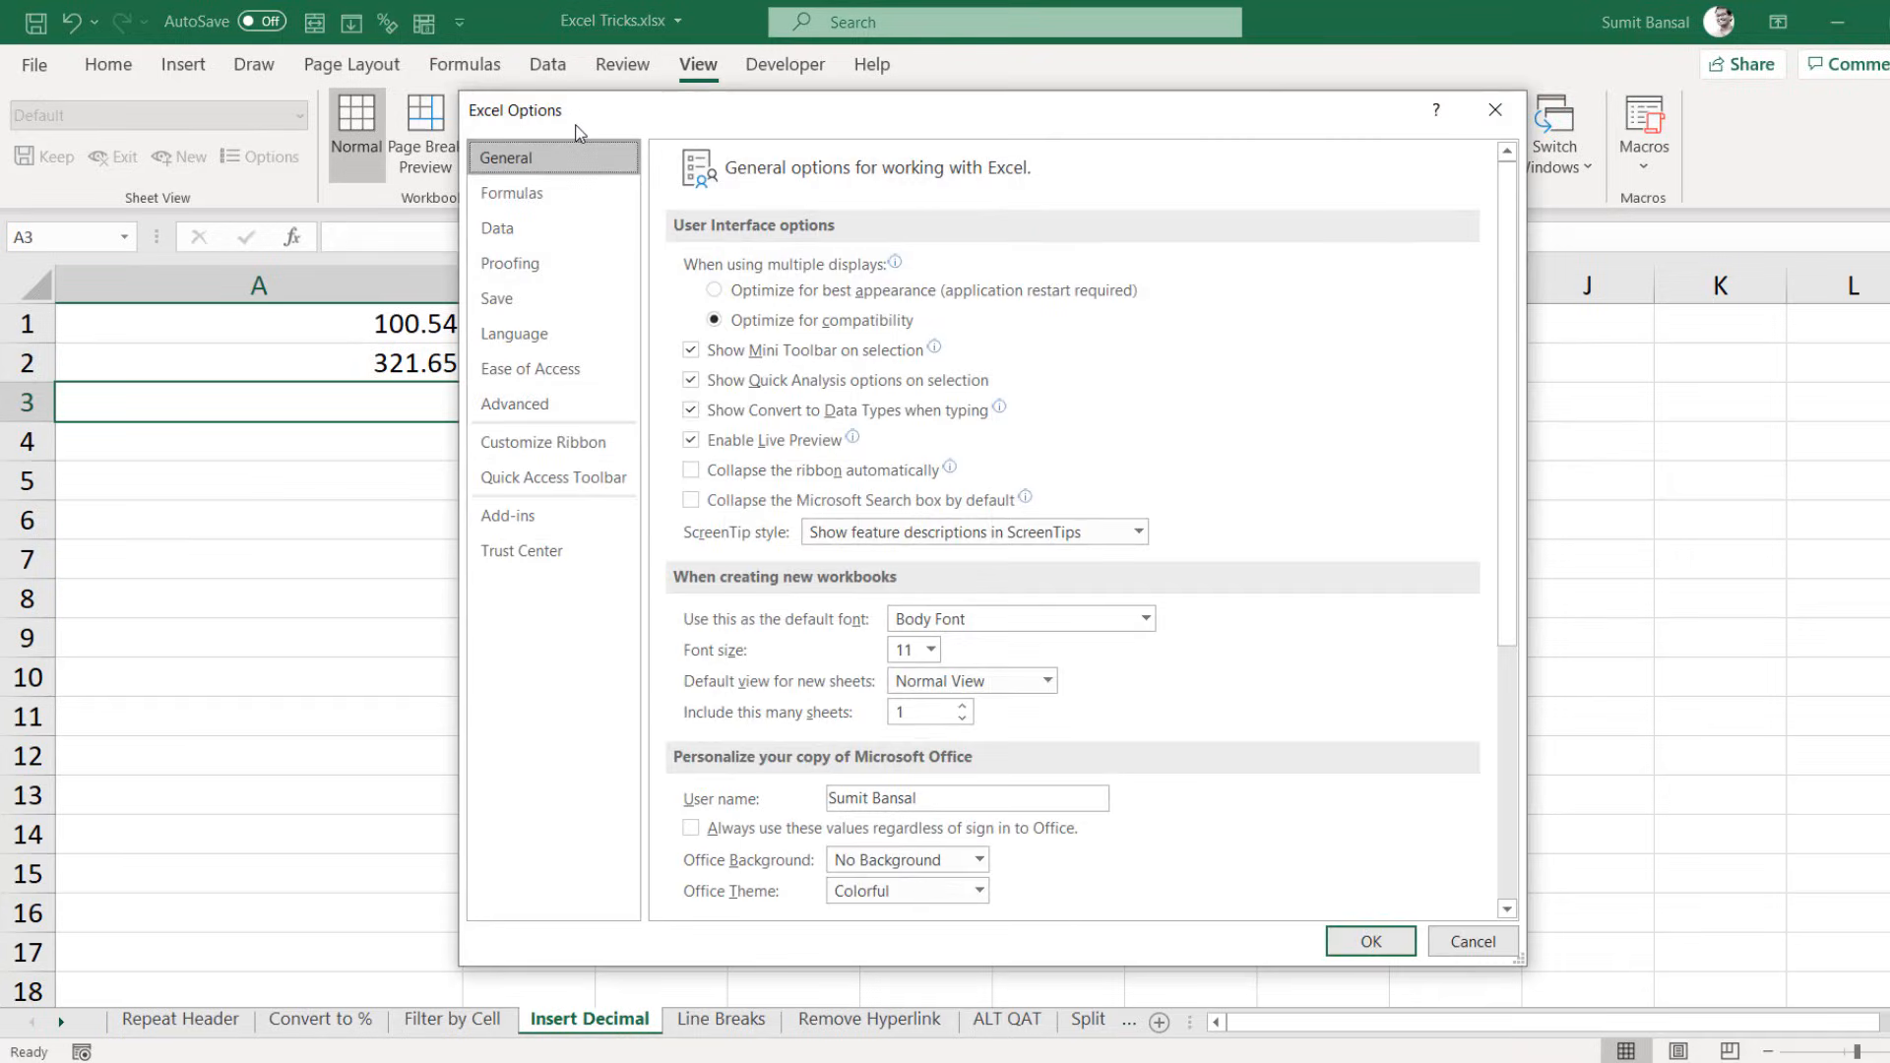
left_click(533, 414)
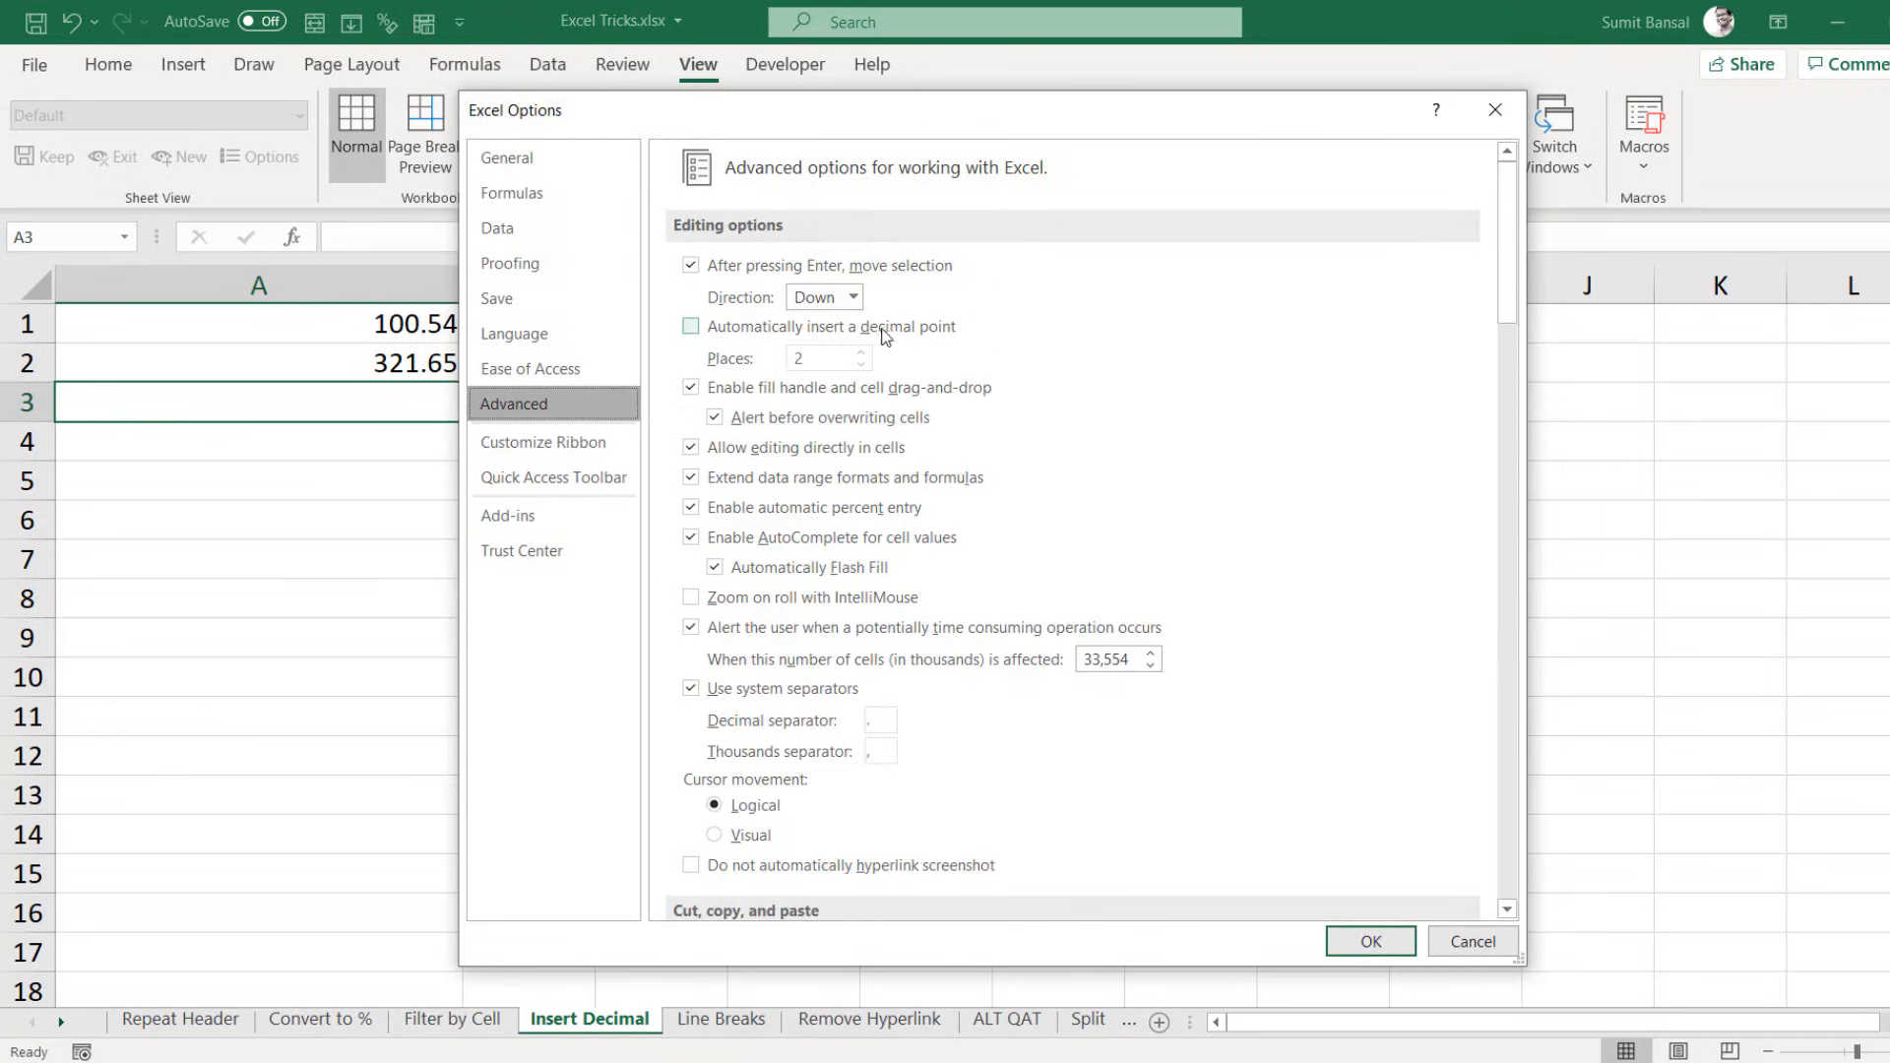
left_click(692, 328)
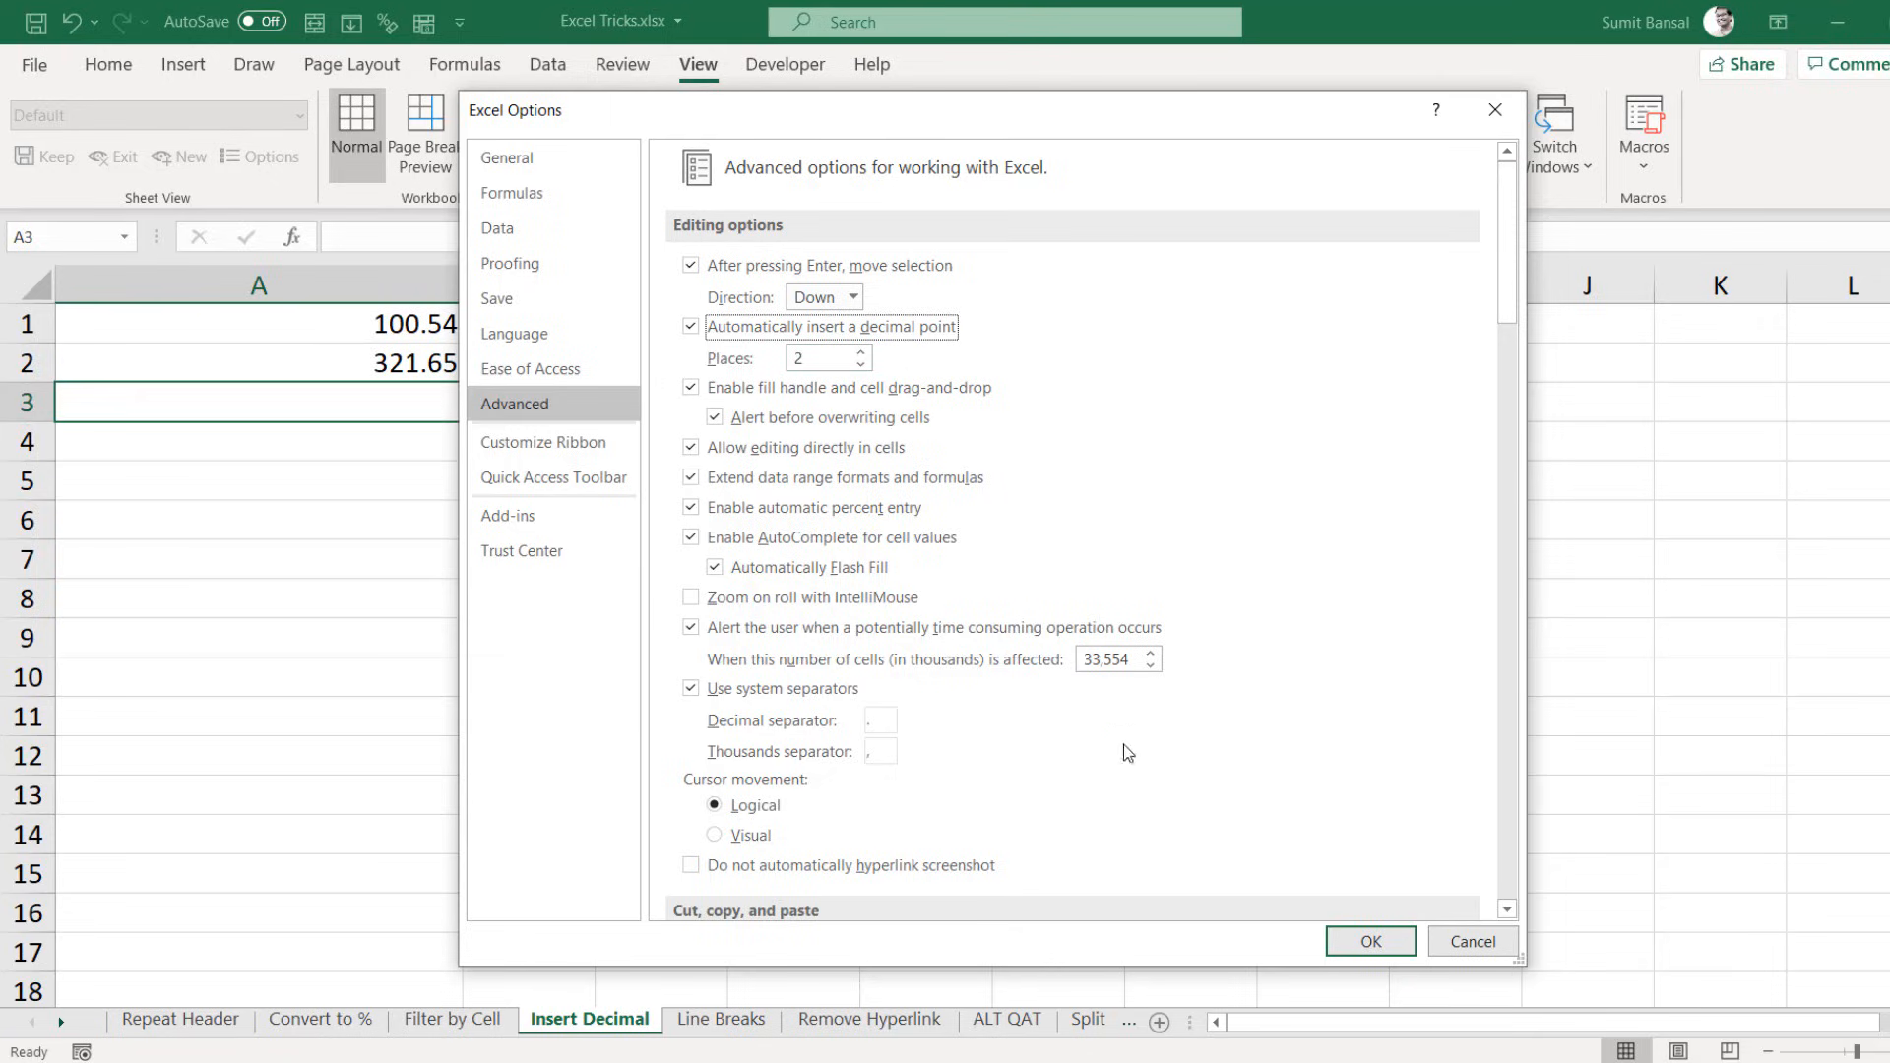
left_click(1370, 940)
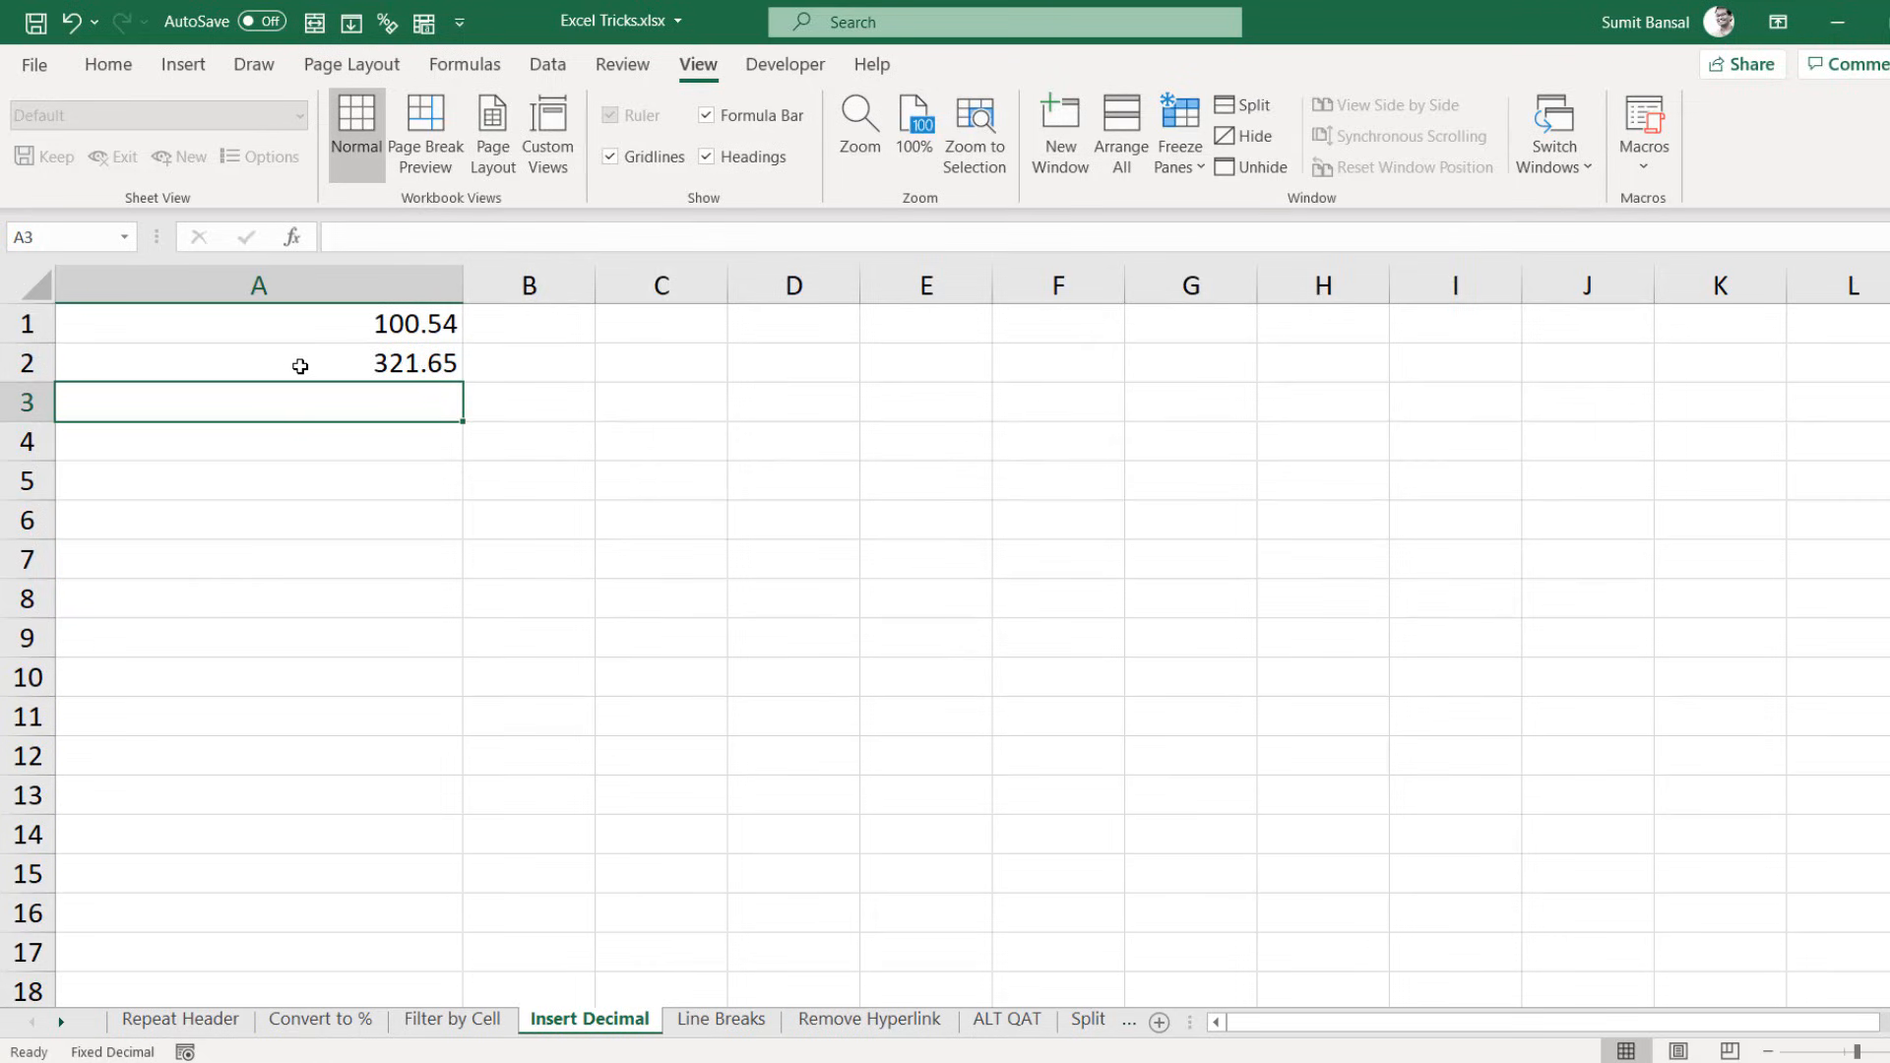
Step: Type 12345 and 546987 into A3:A4 so they become 123.45 and 5469.87
type("12345")
key("Return")
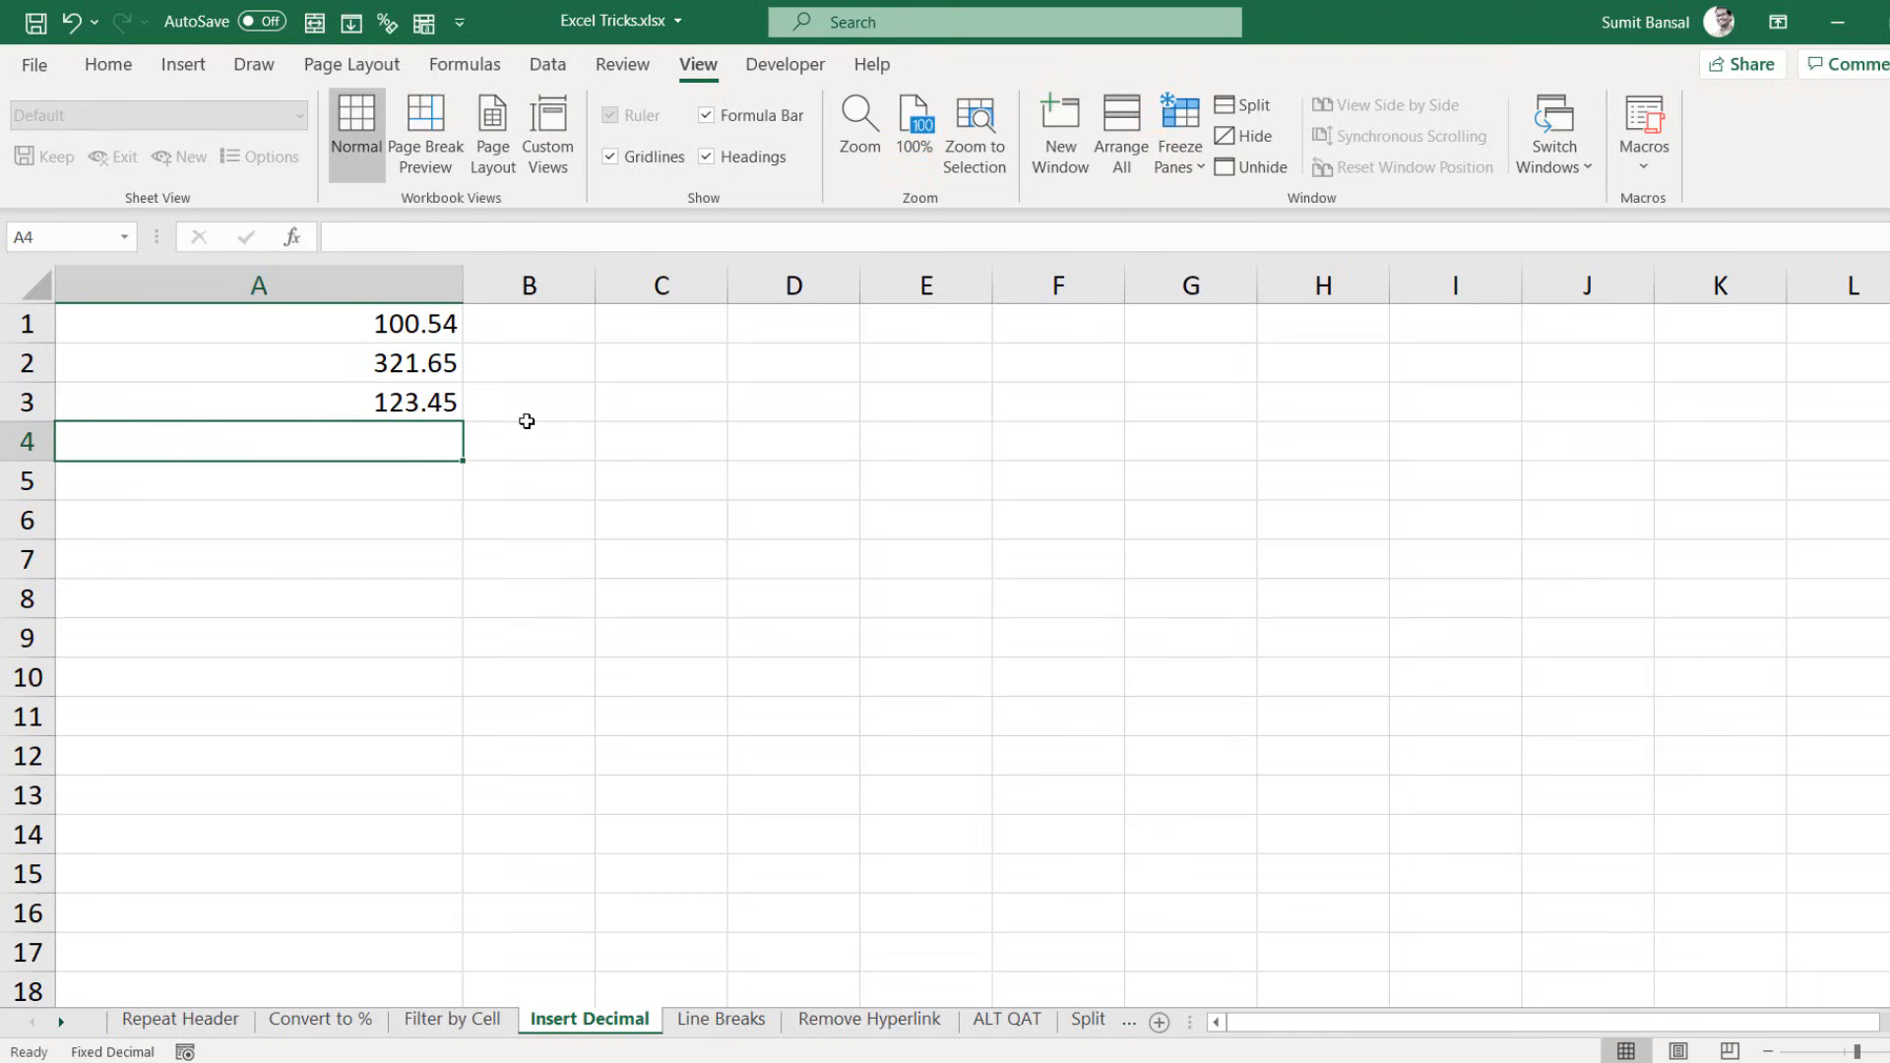
type("546987")
key("Return")
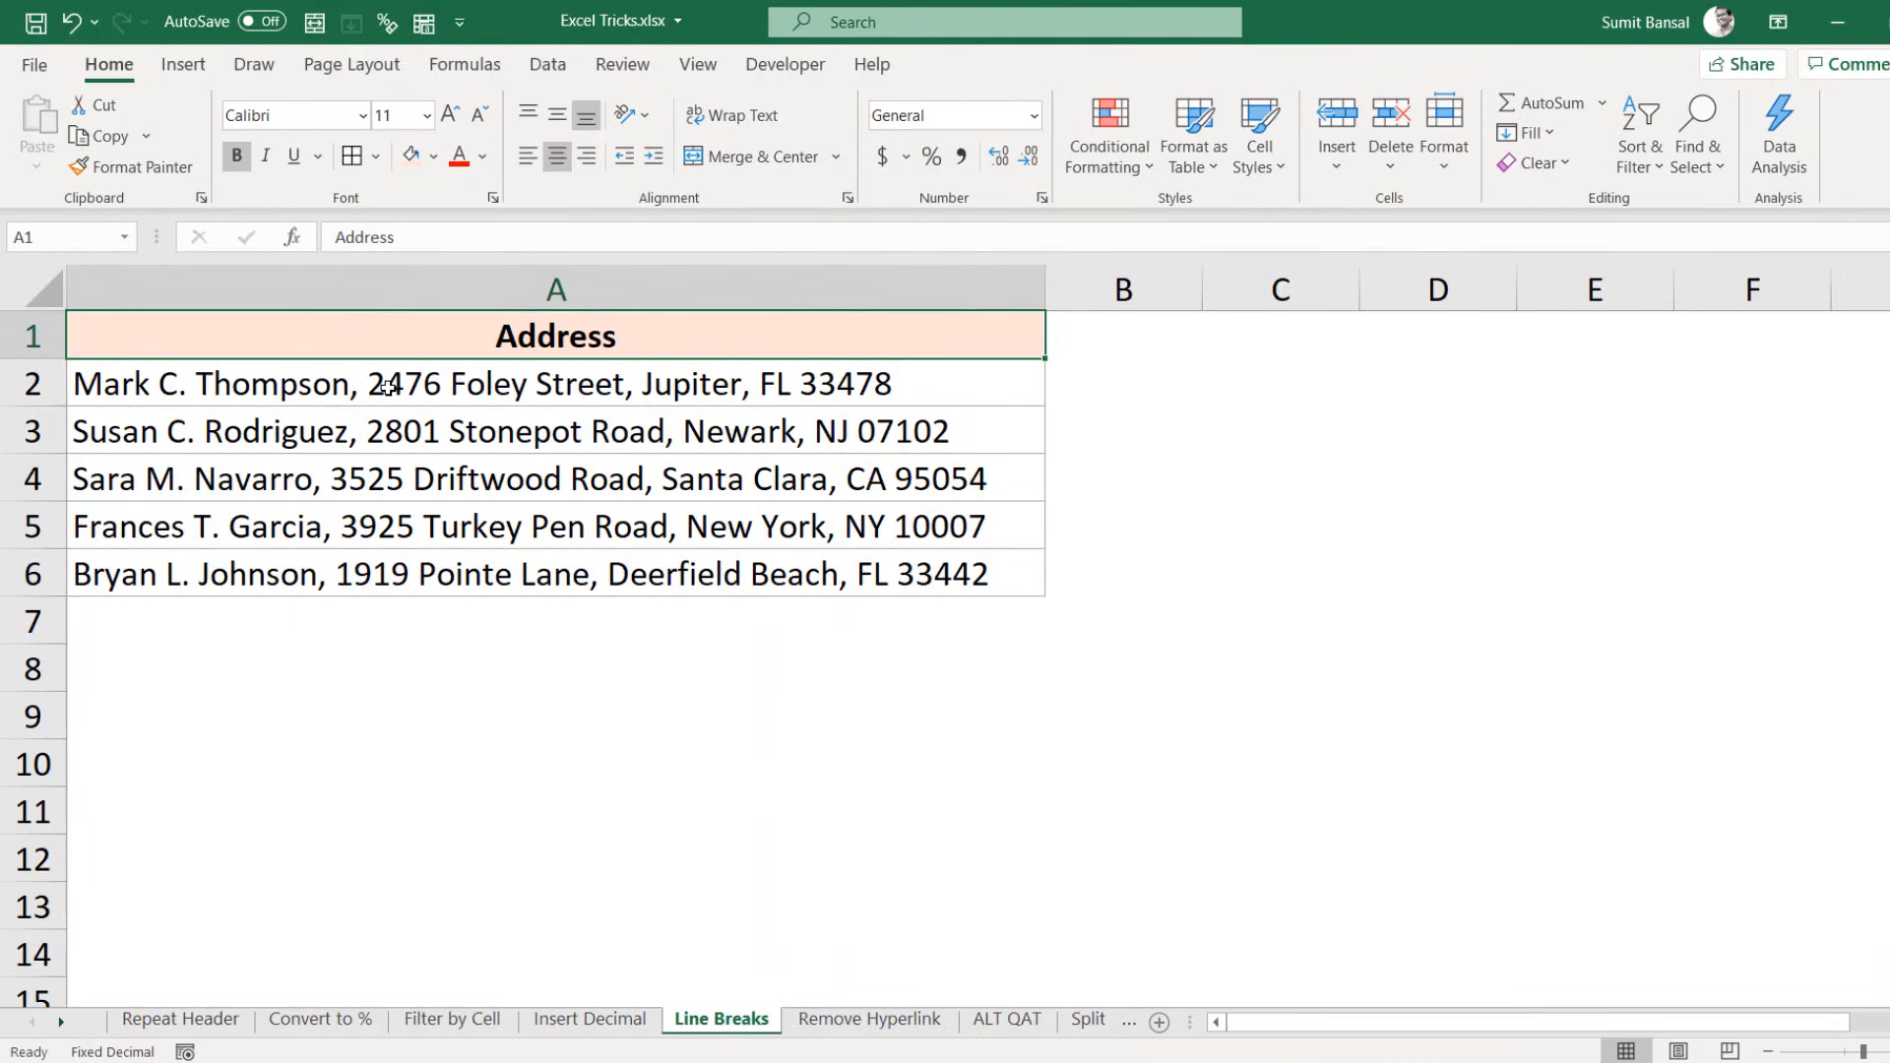
Step: Select the five addresses in A2:A6 and open Find and Replace with Ctrl+H
left_click_drag(387, 386, 389, 450)
left_click_drag(387, 549, 387, 579)
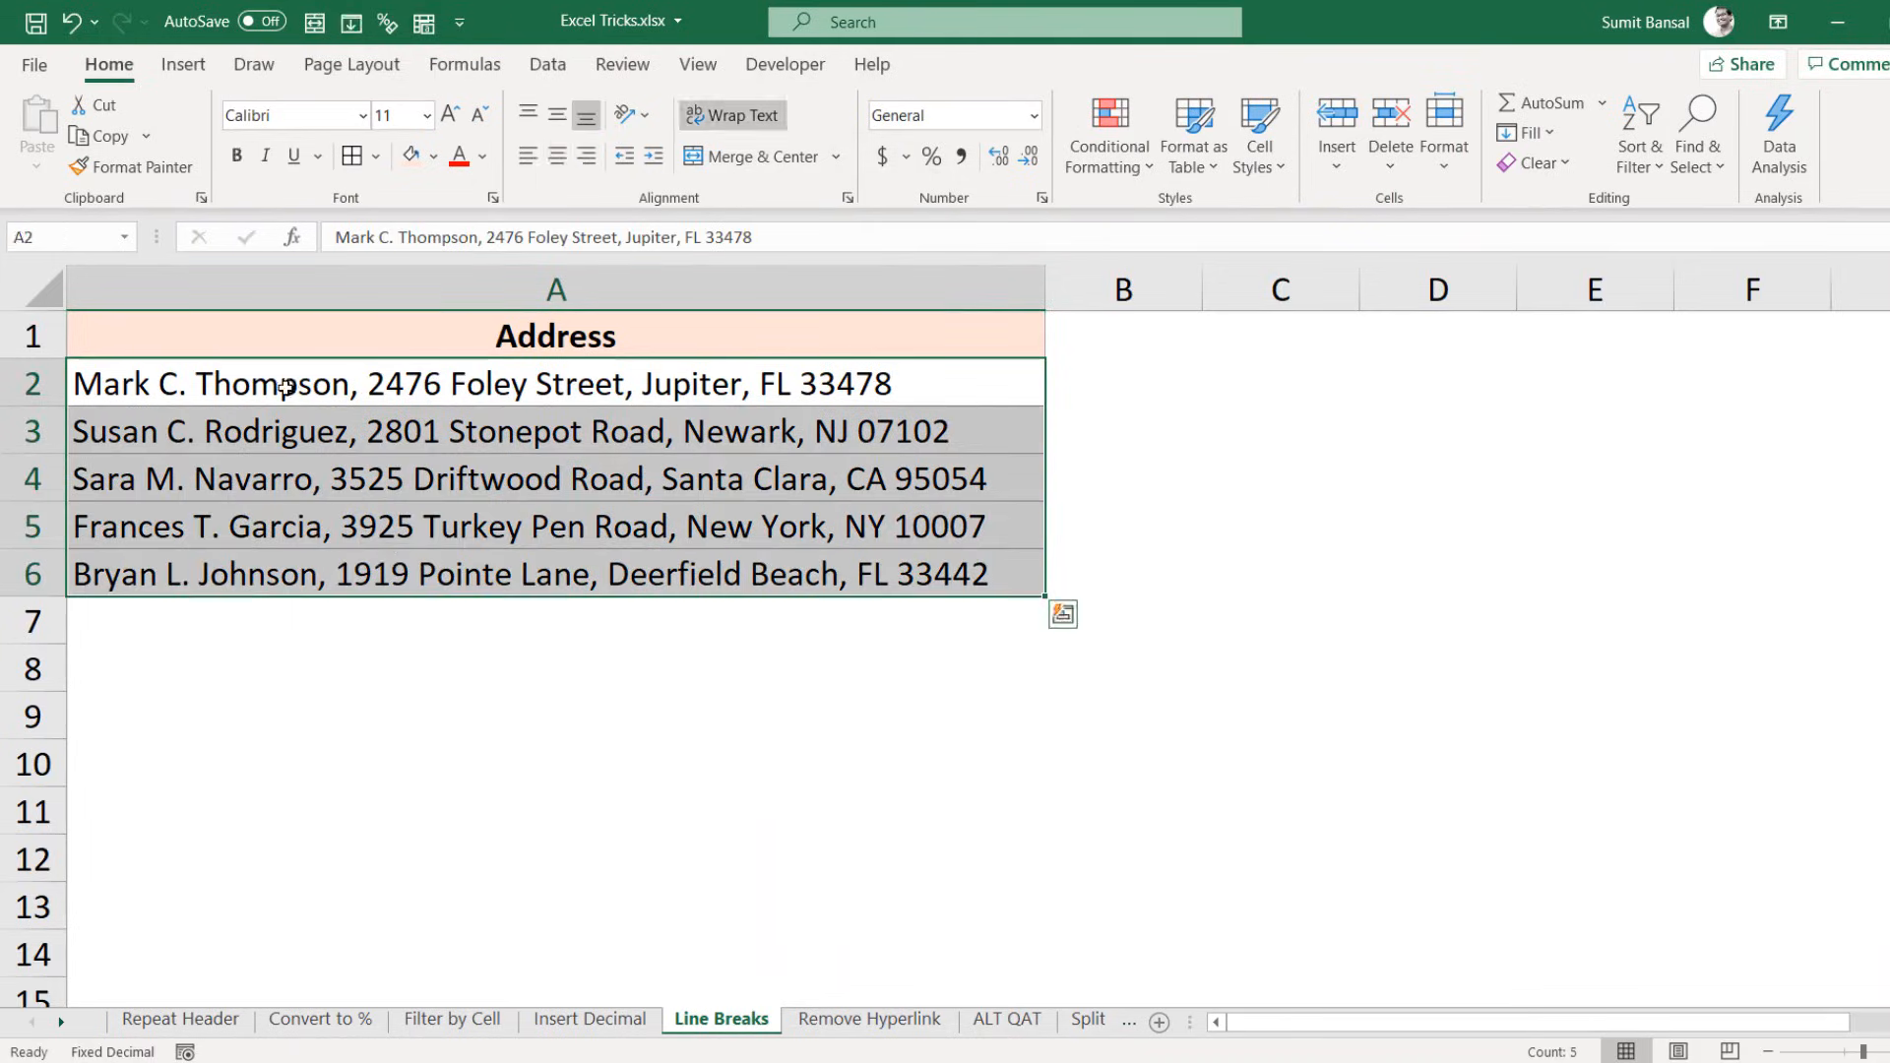
left_click(377, 385)
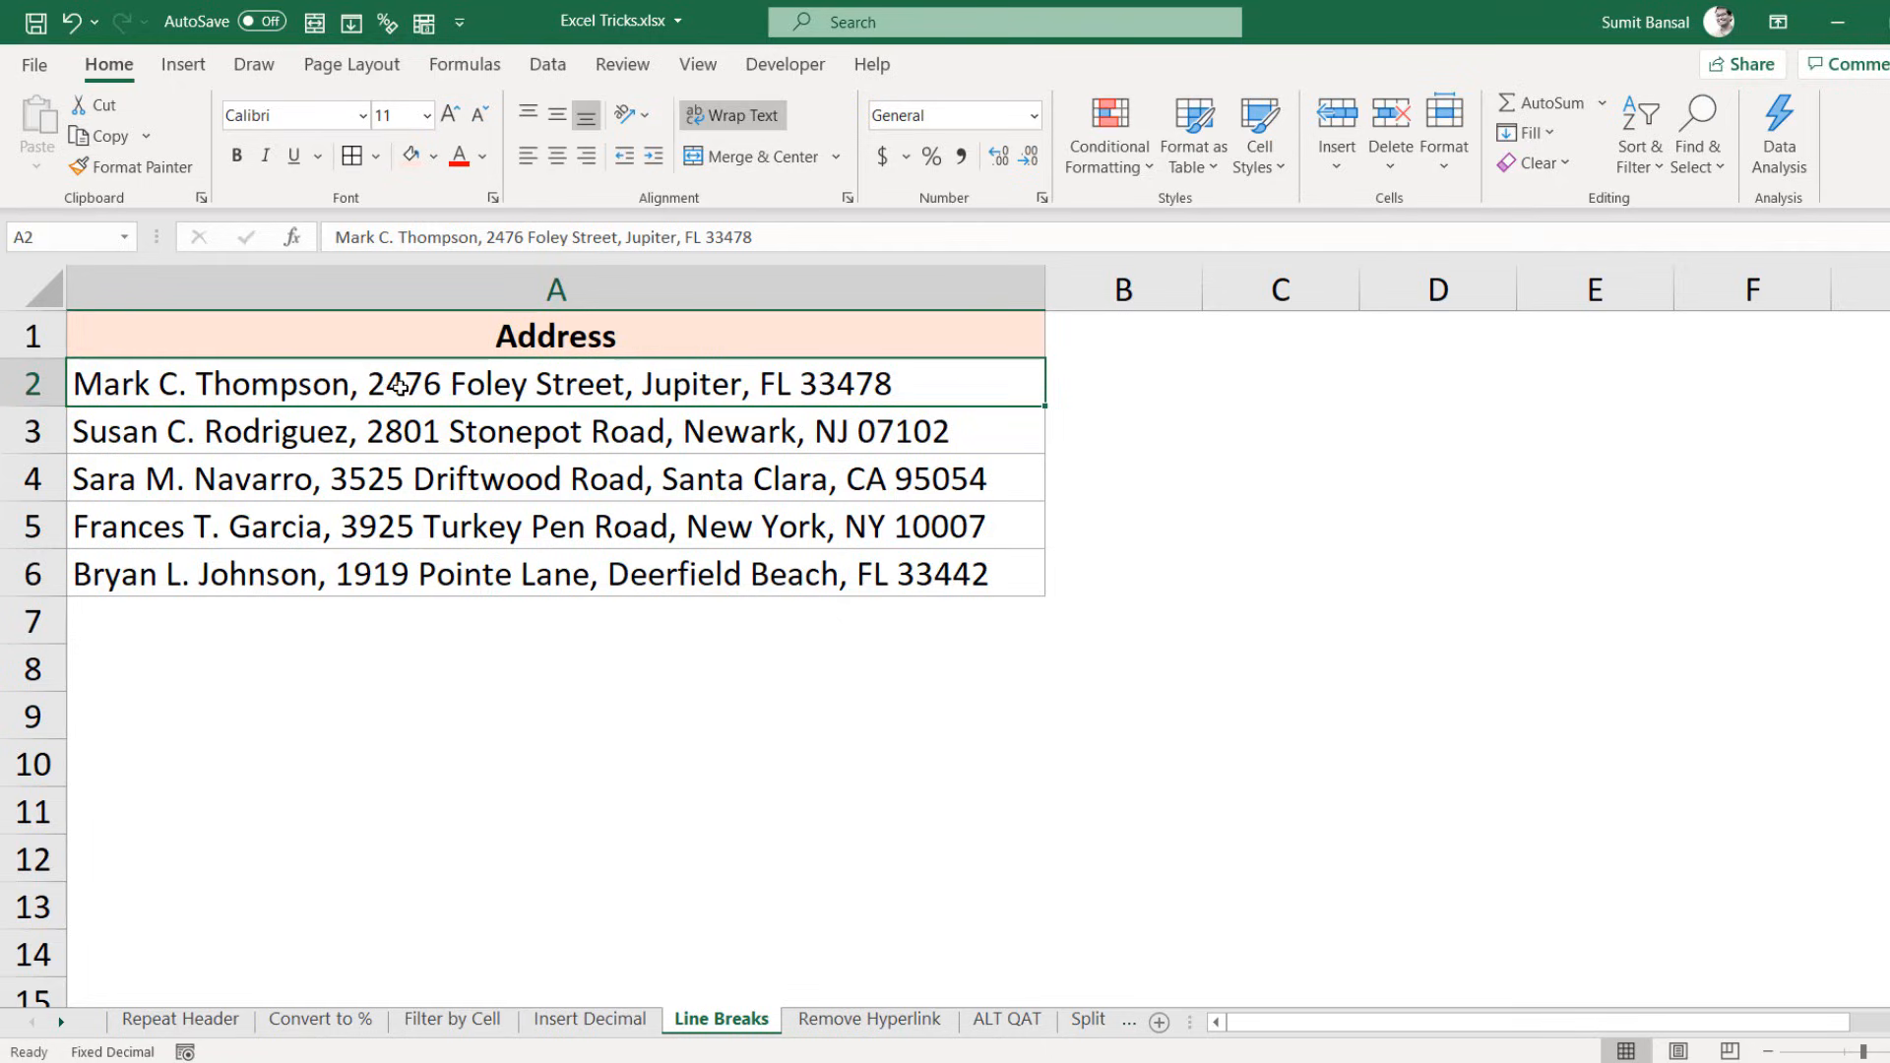
left_click_drag(402, 388, 398, 571)
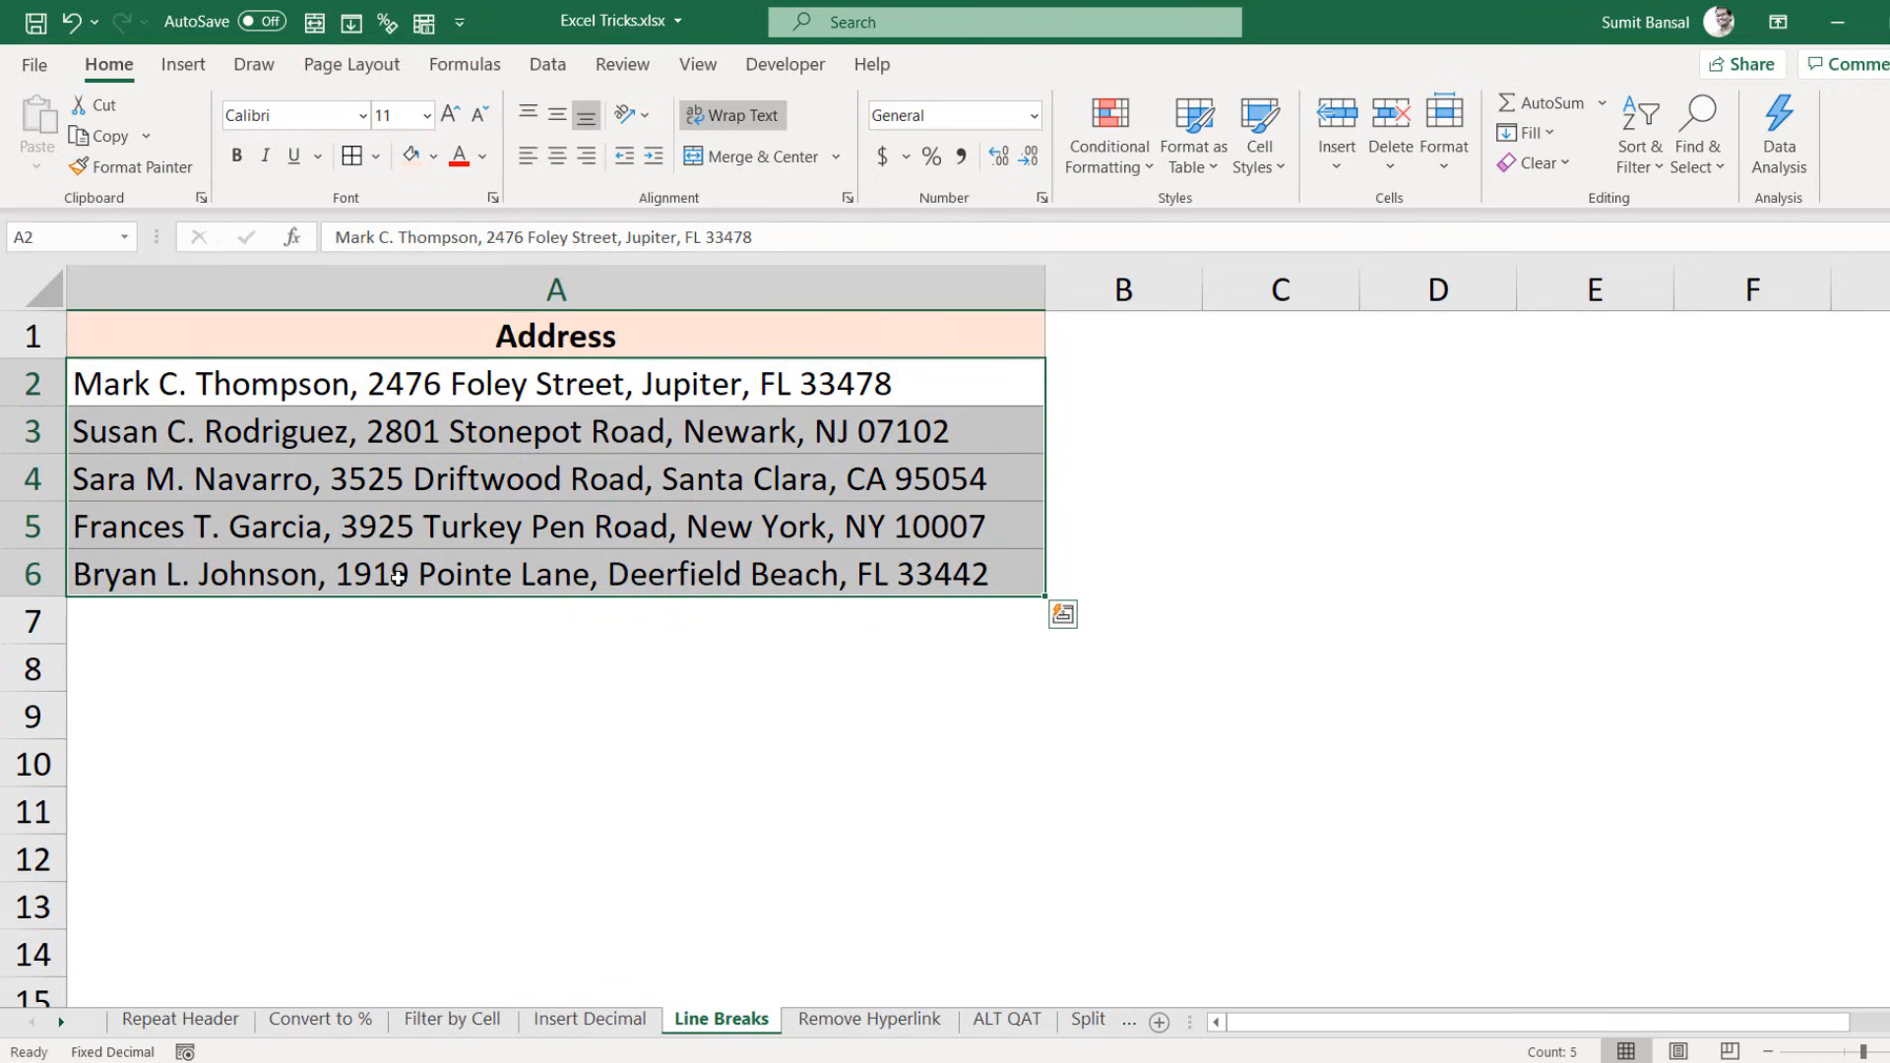
key("ctrl+h")
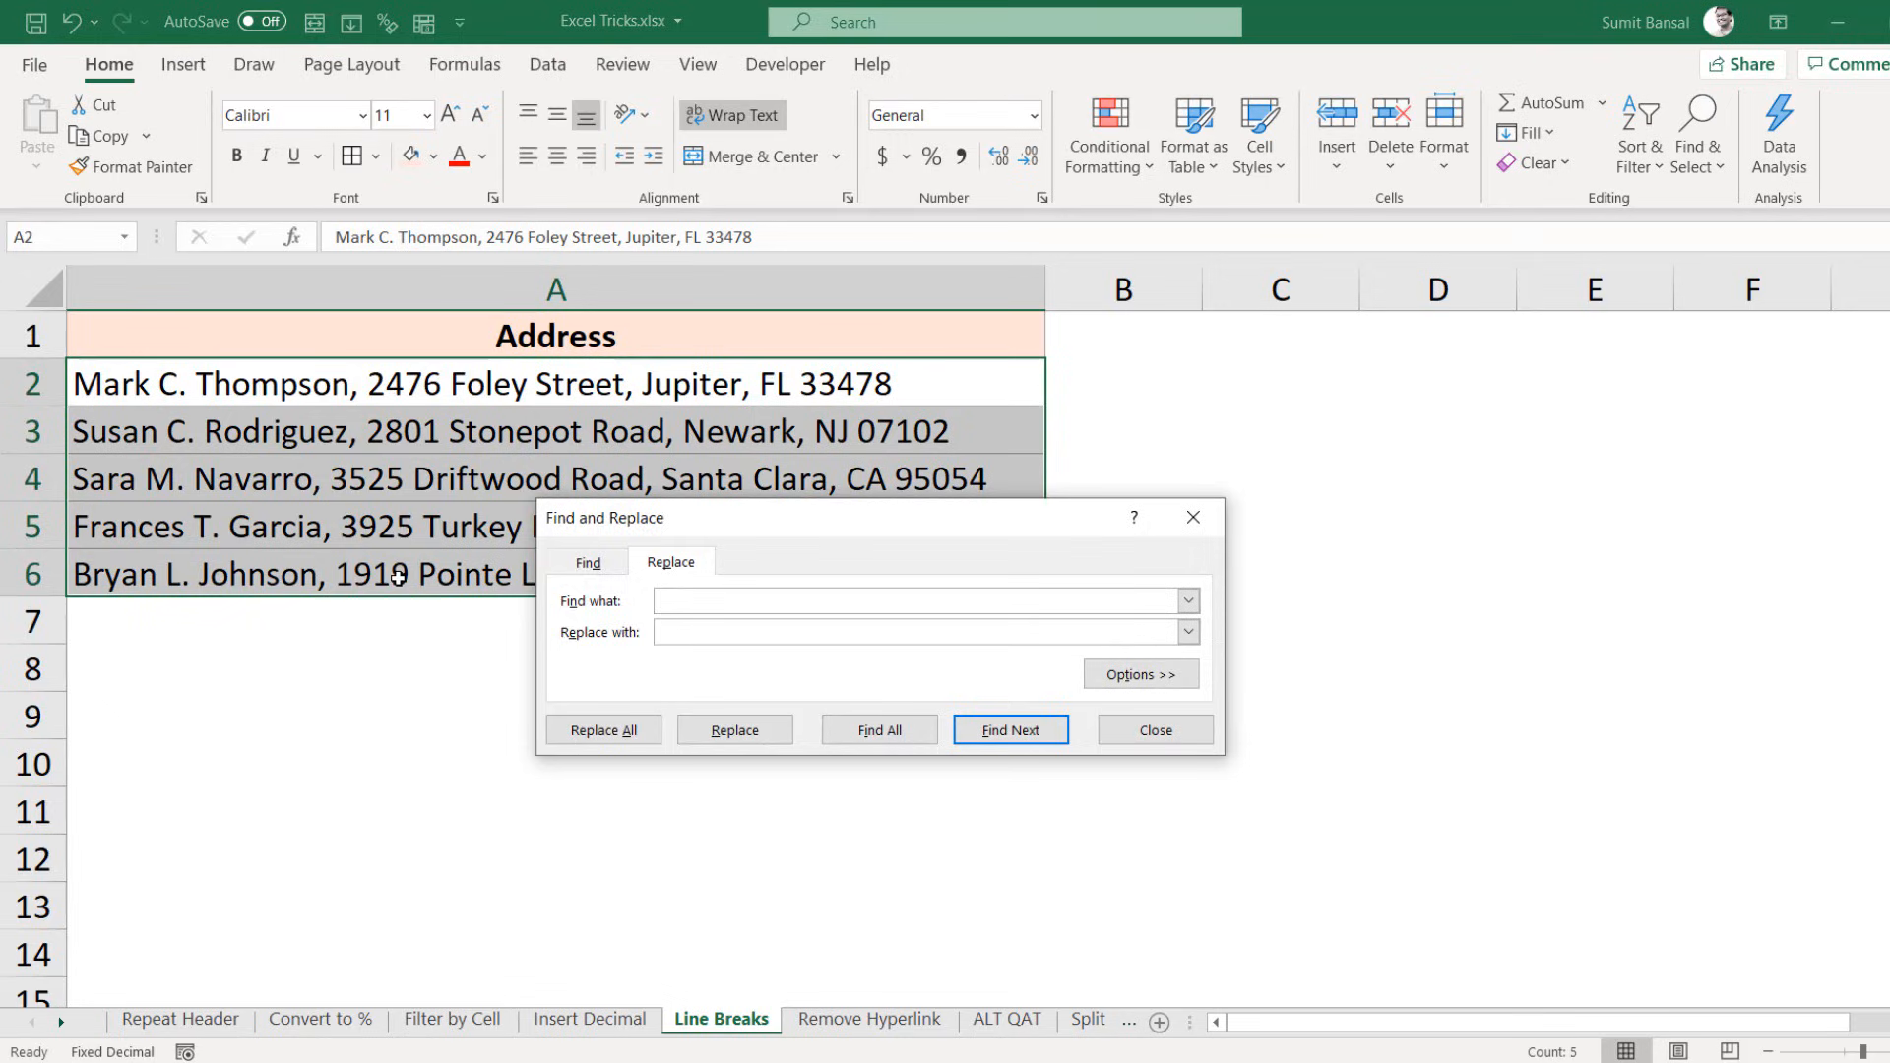
Step: Replace every comma in the addresses with a Ctrl+J line break, then close the dialog
left_click_drag(804, 517, 971, 487)
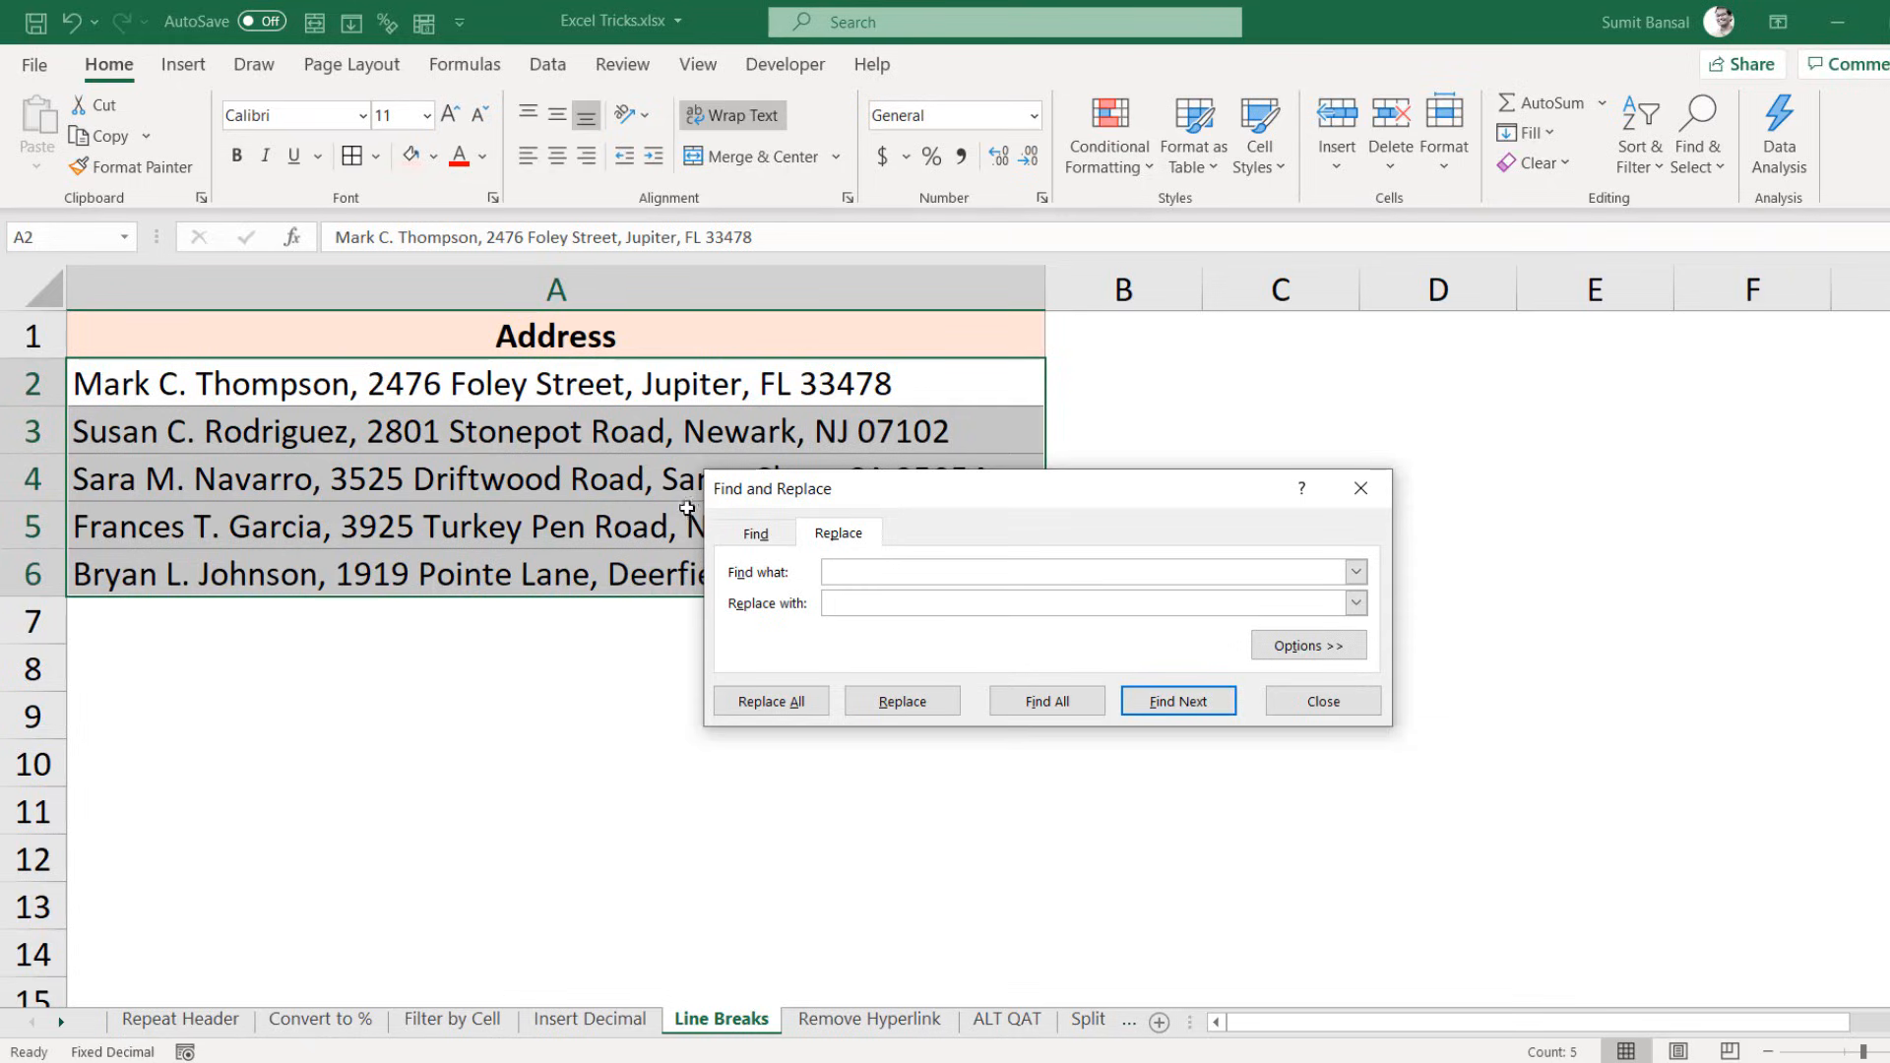
type(",")
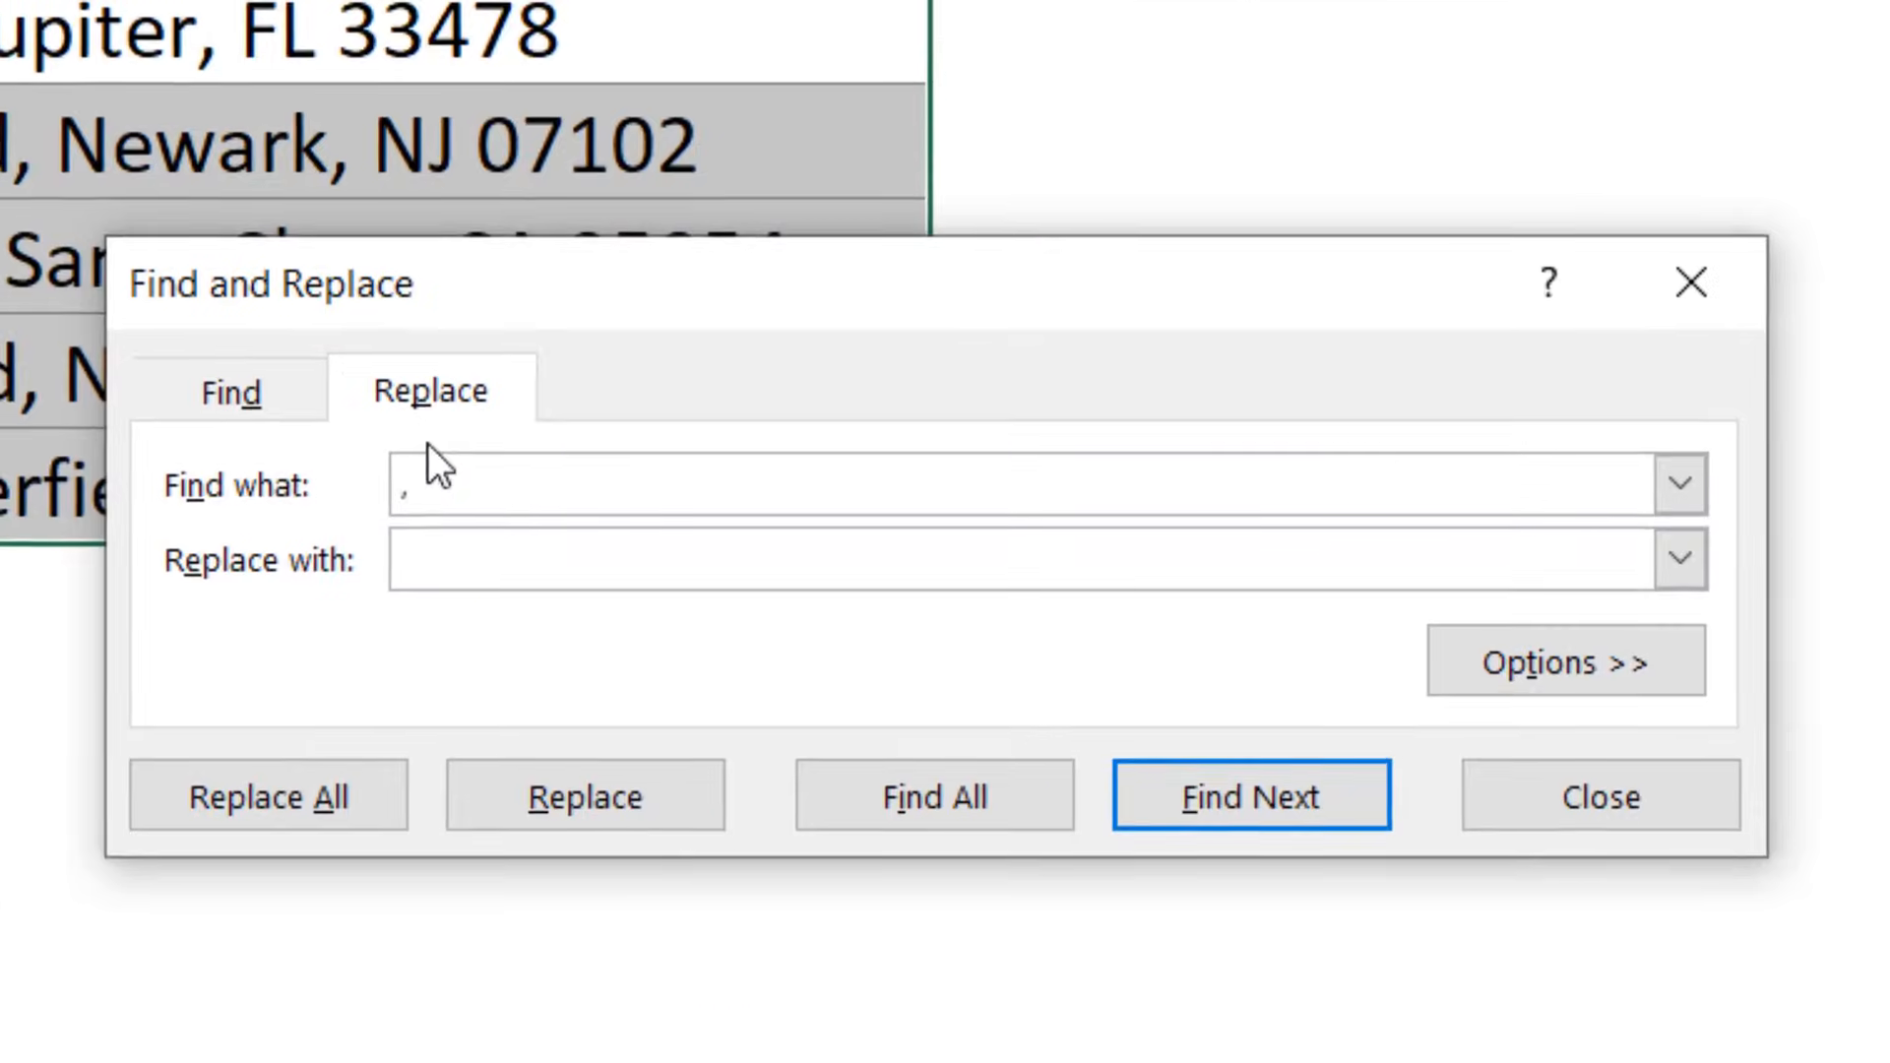
left_click(458, 566)
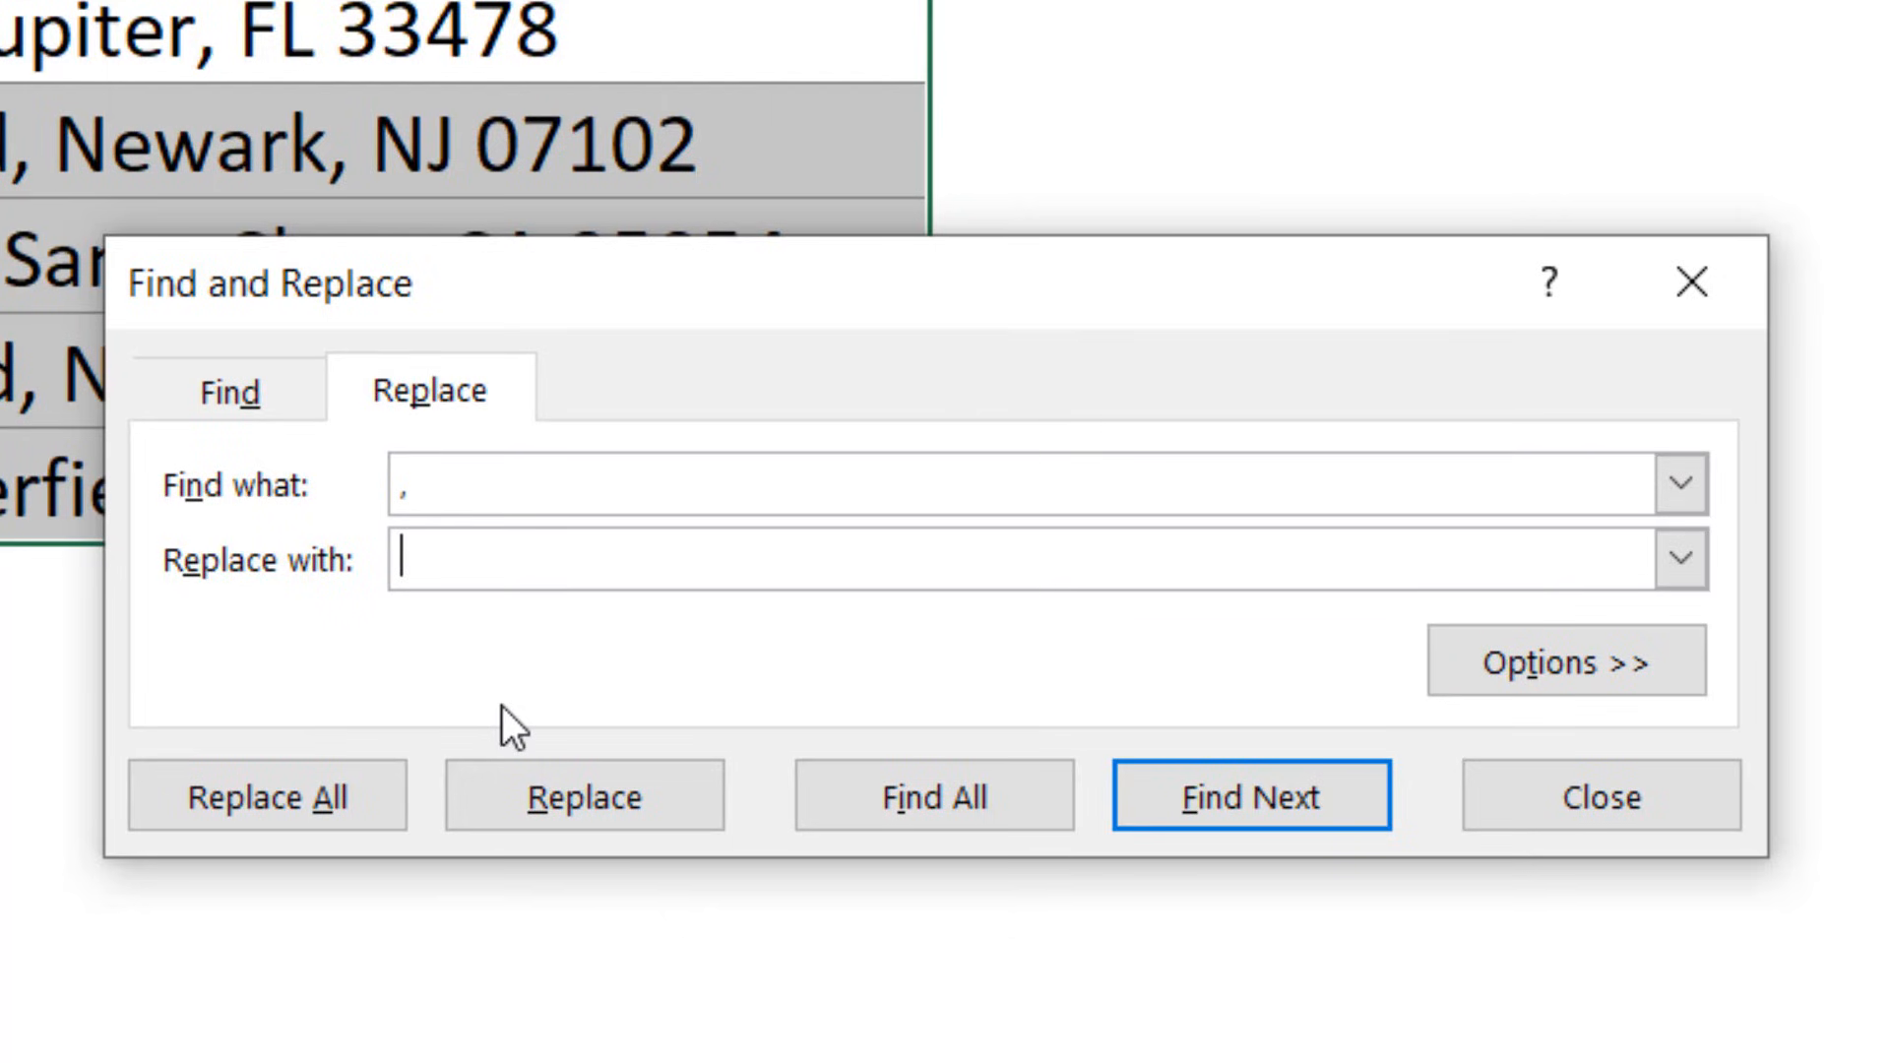
key("ctrl+j")
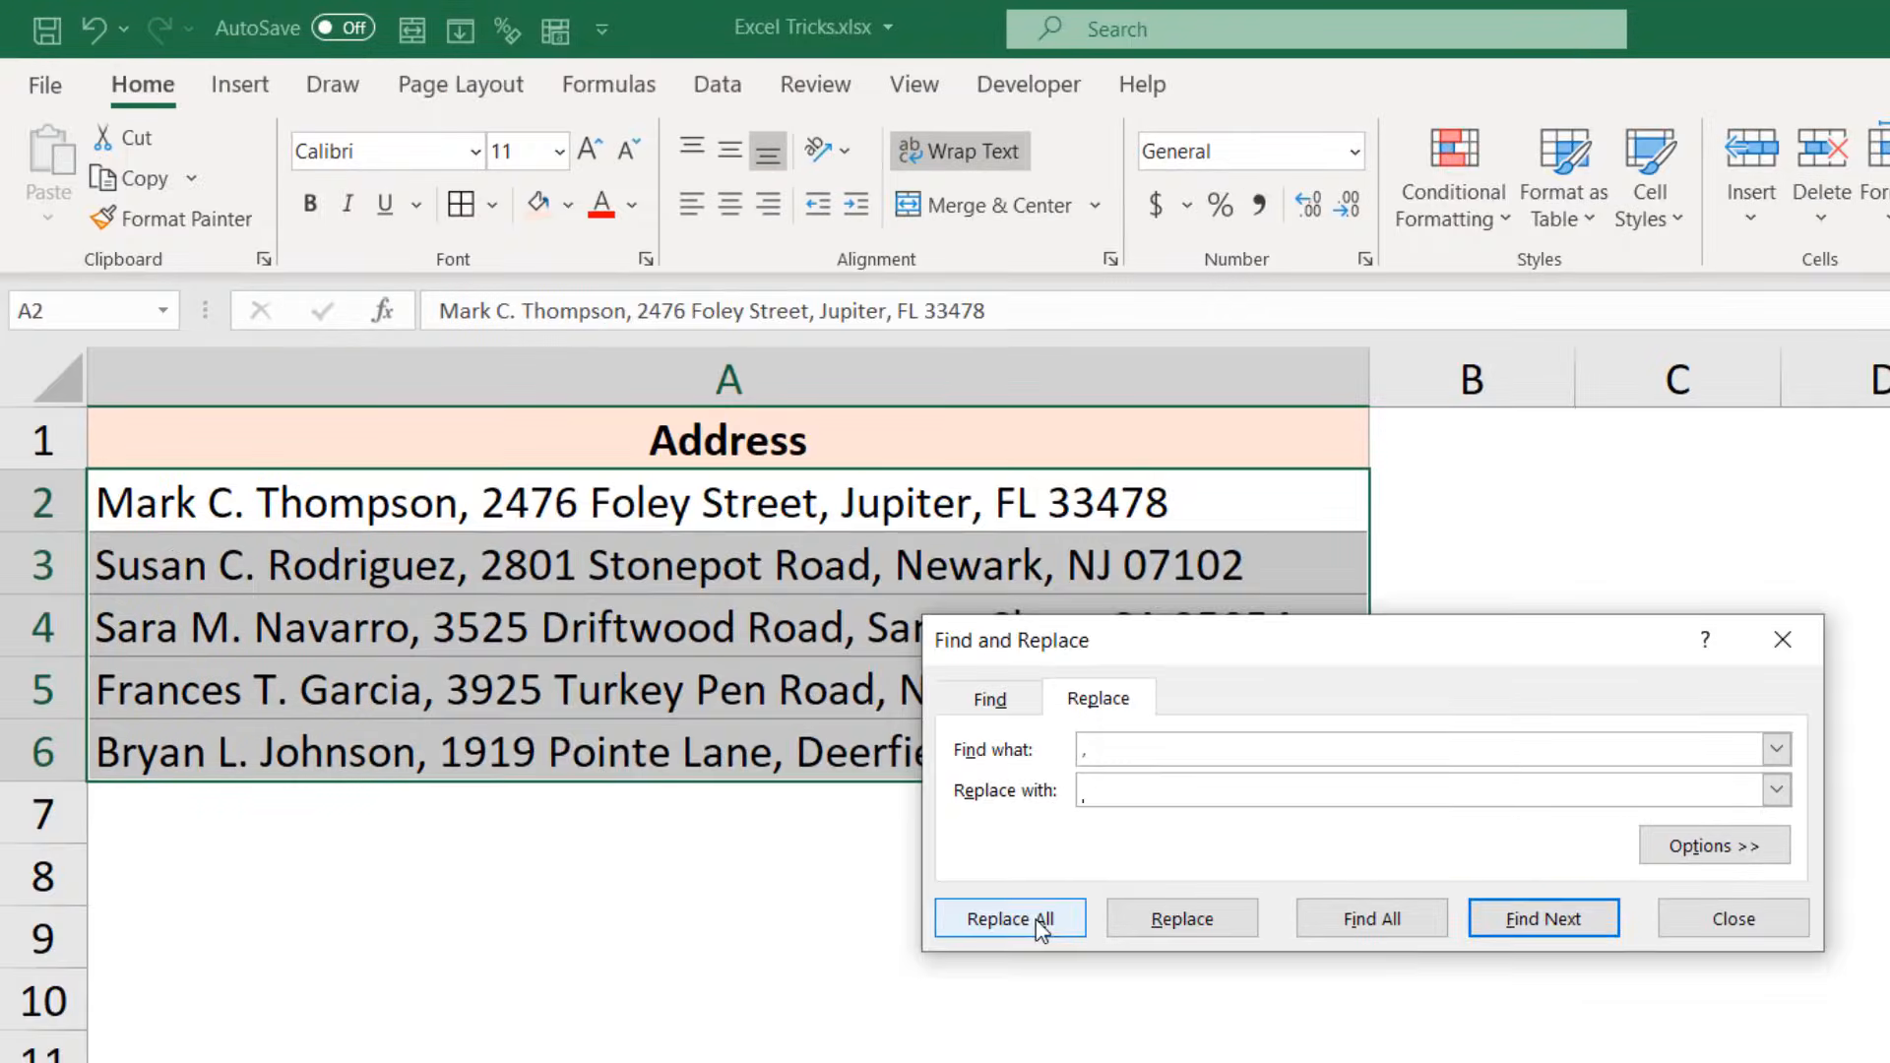
left_click(1037, 922)
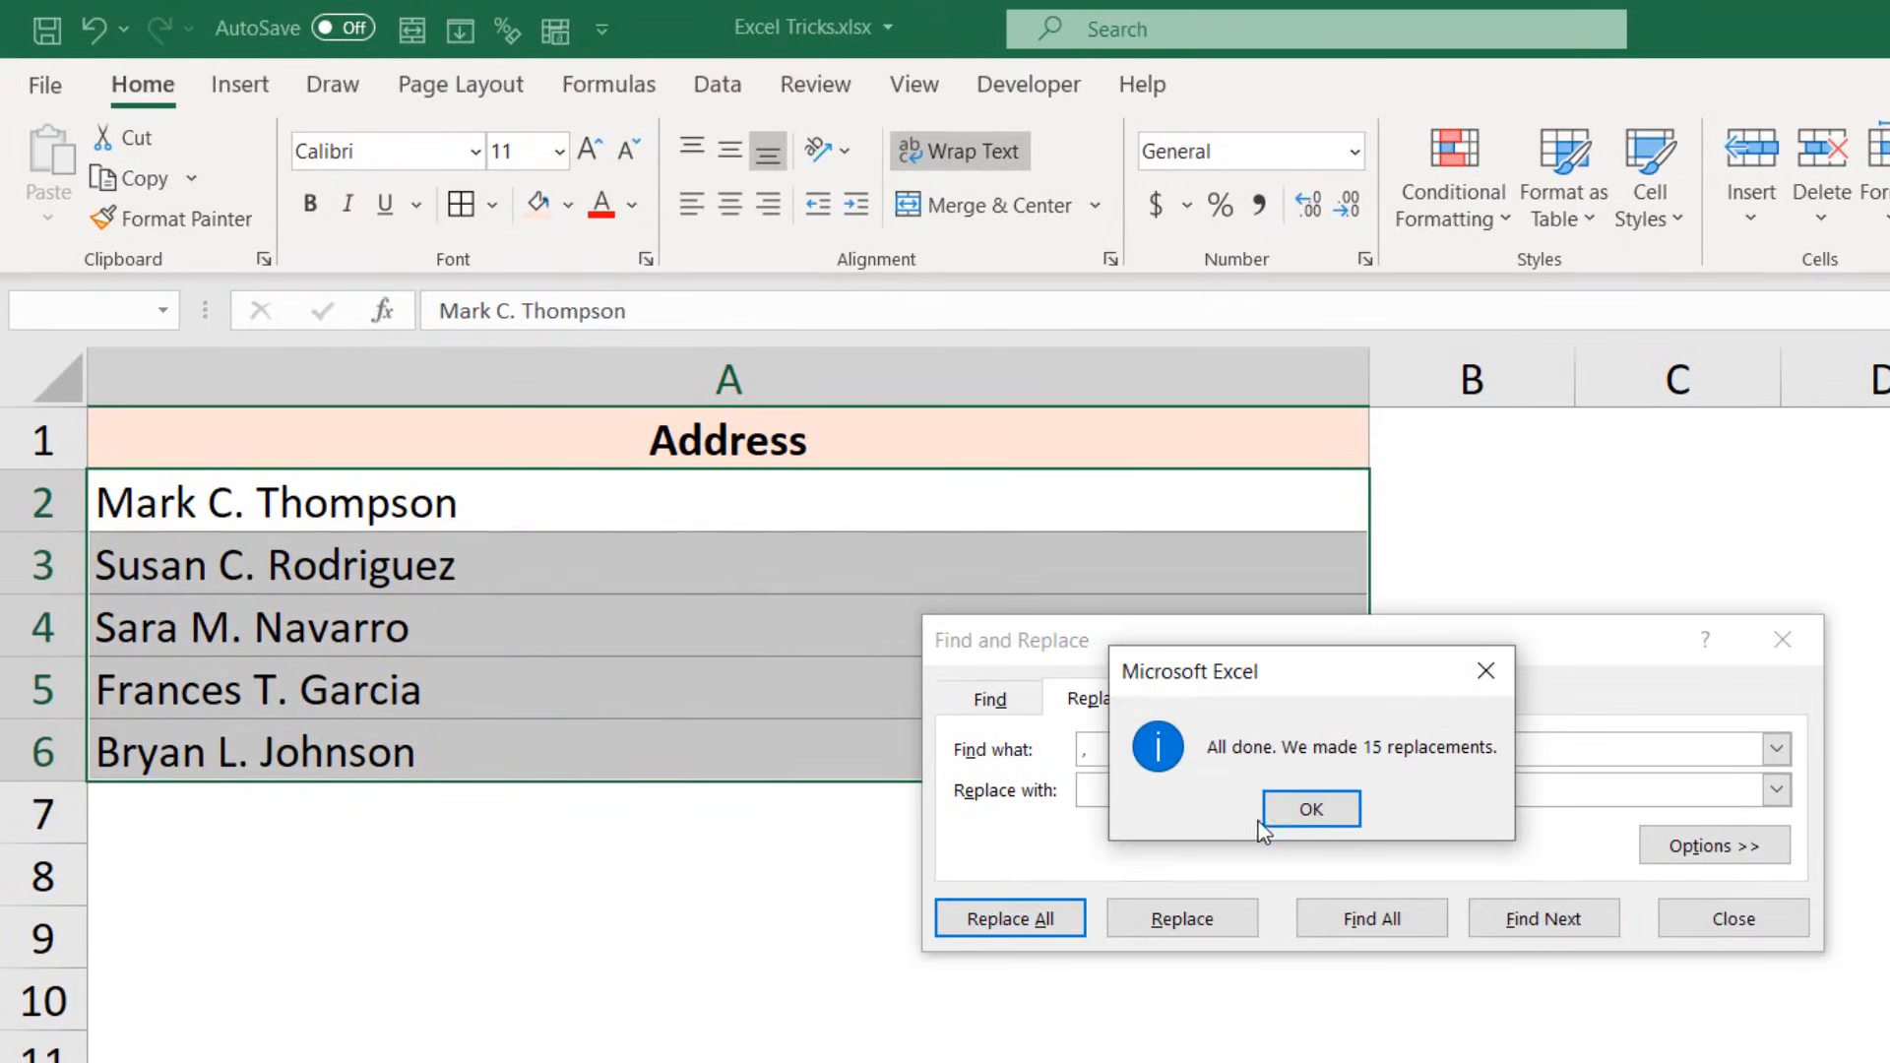
left_click(1291, 815)
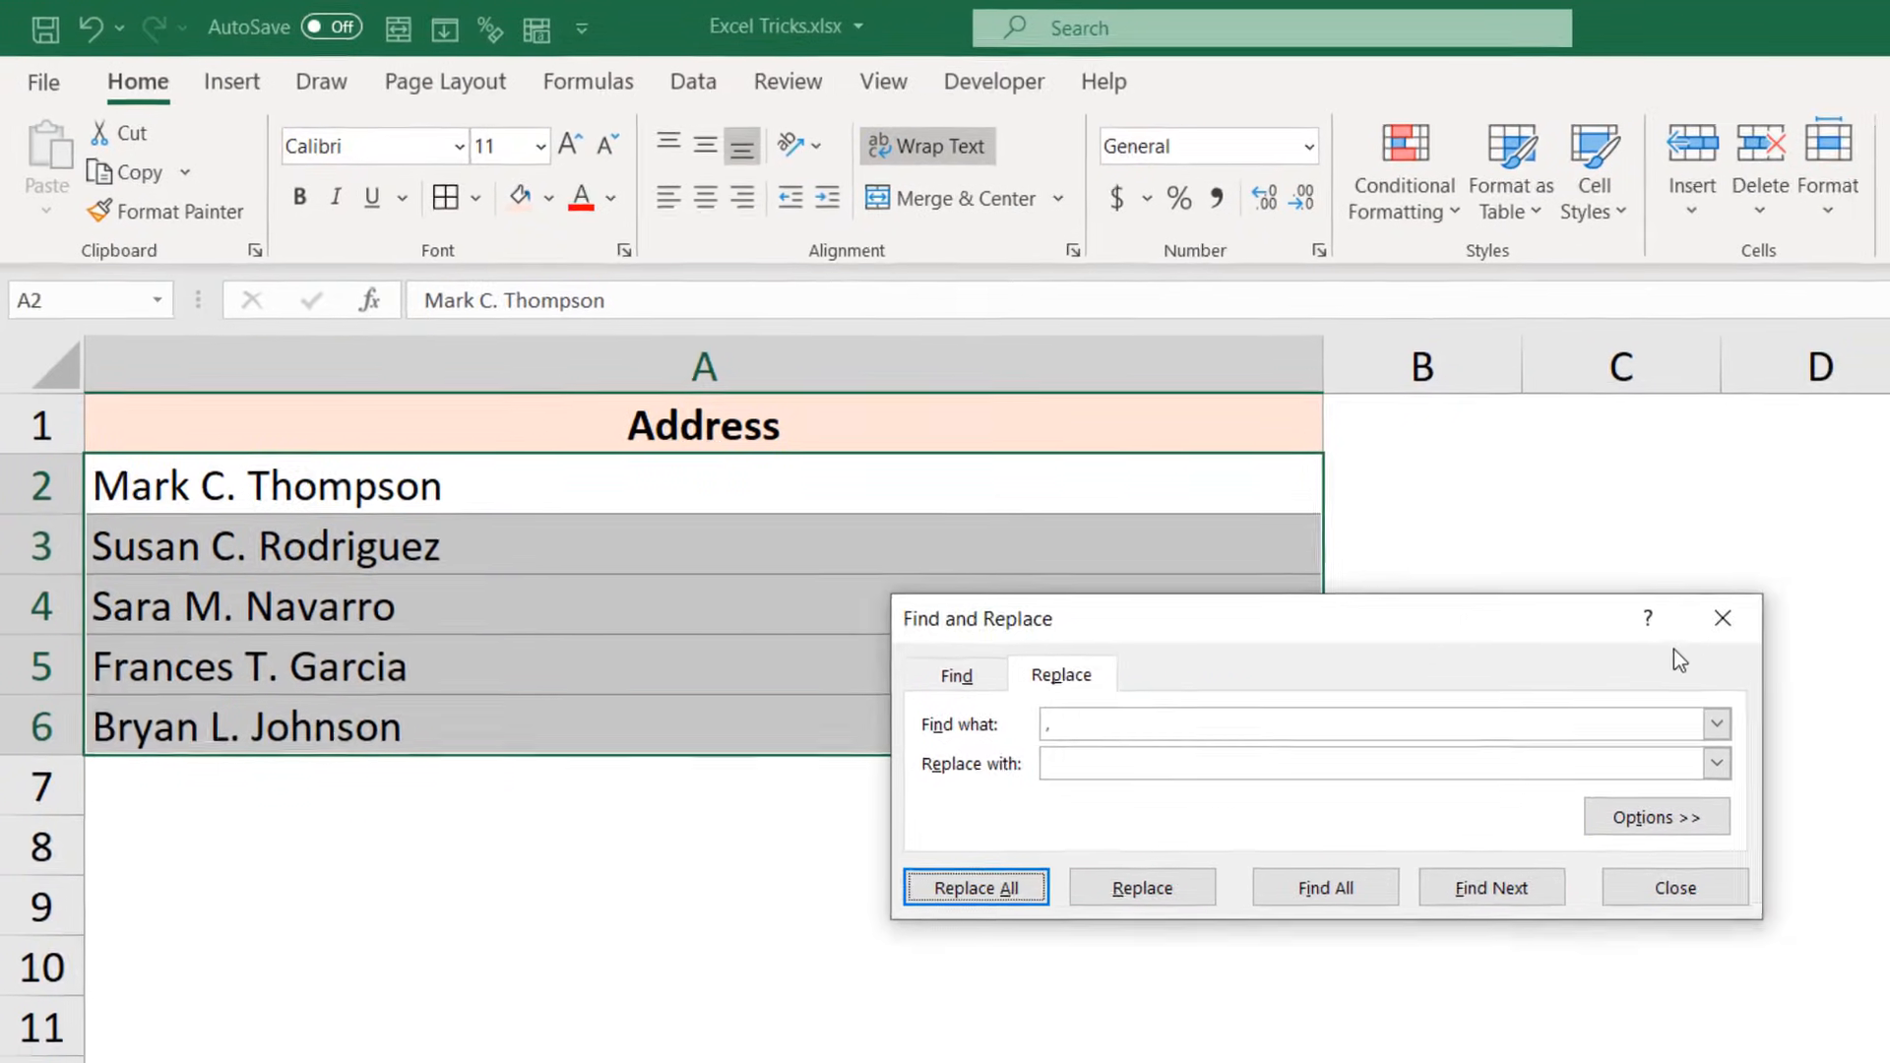
left_click(1781, 640)
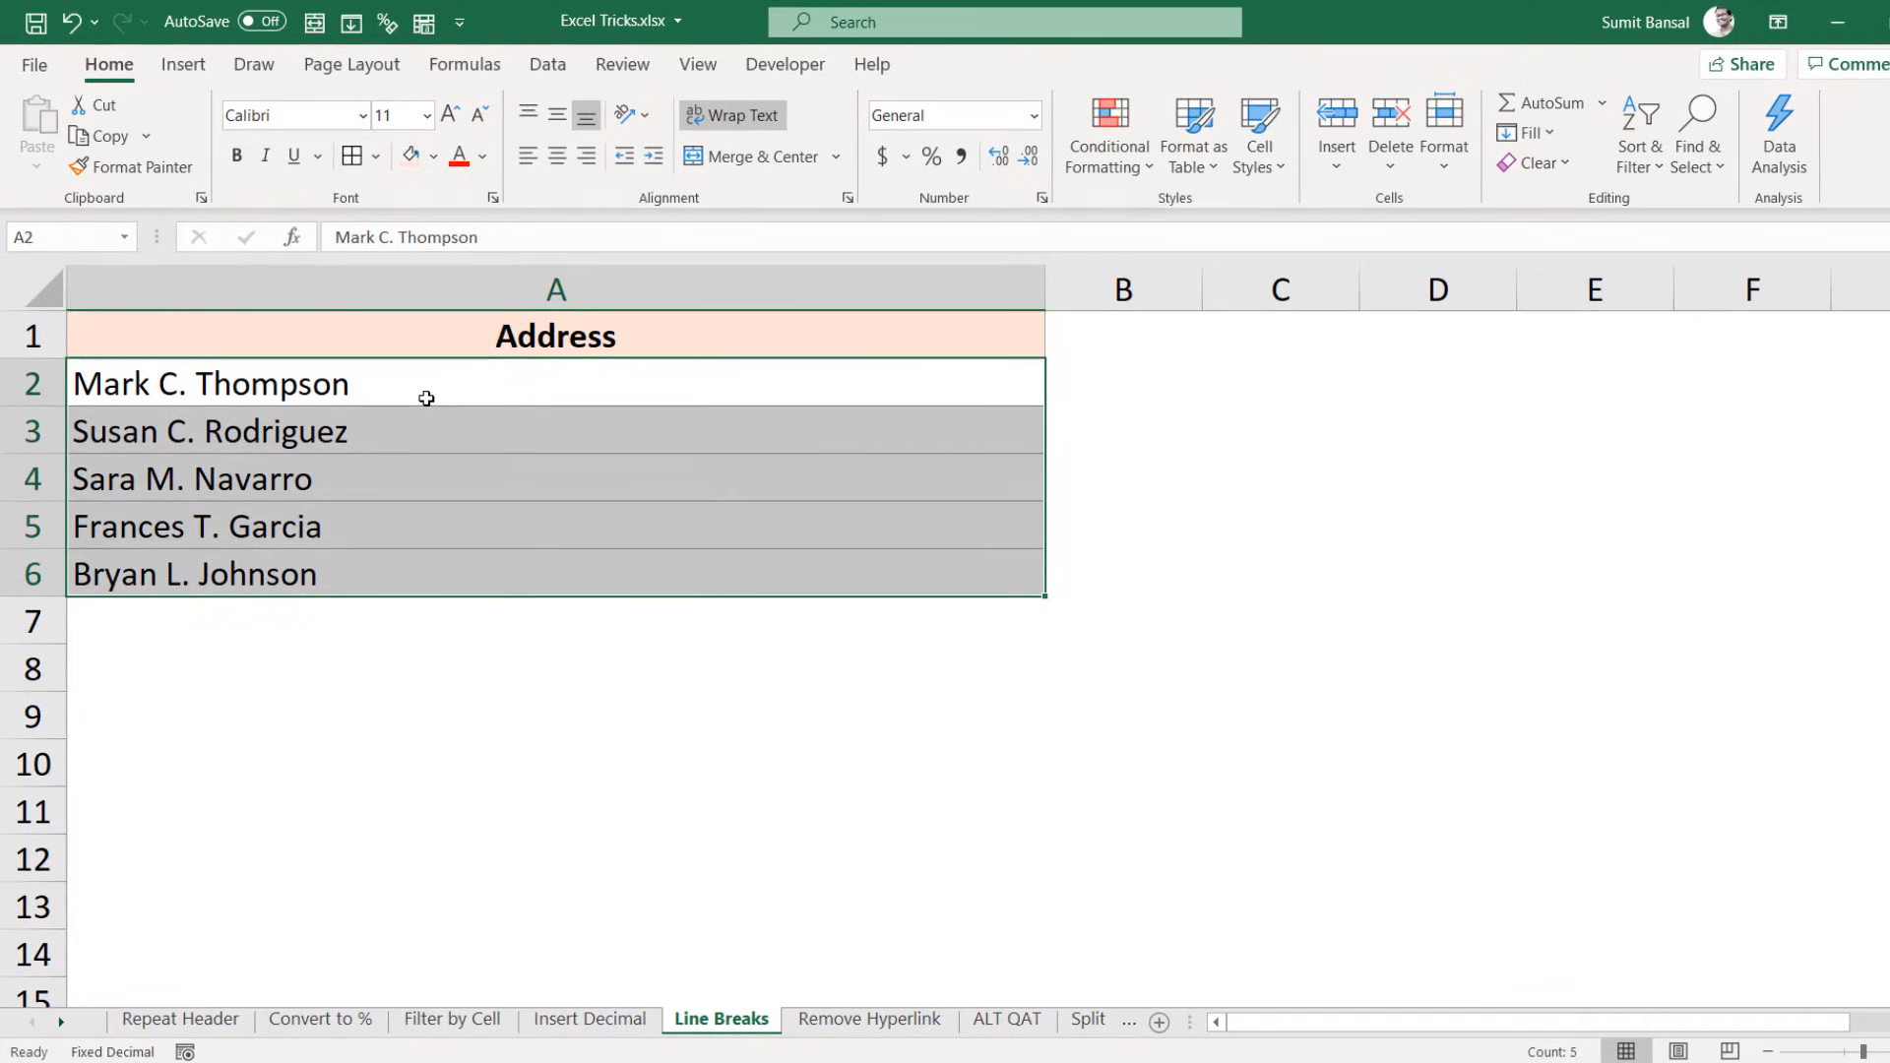
Step: Toggle Wrap Text off and on for A2:A6 so each address shows four lines
key("shift+Up")
key("shift+Up")
key("shift+Up")
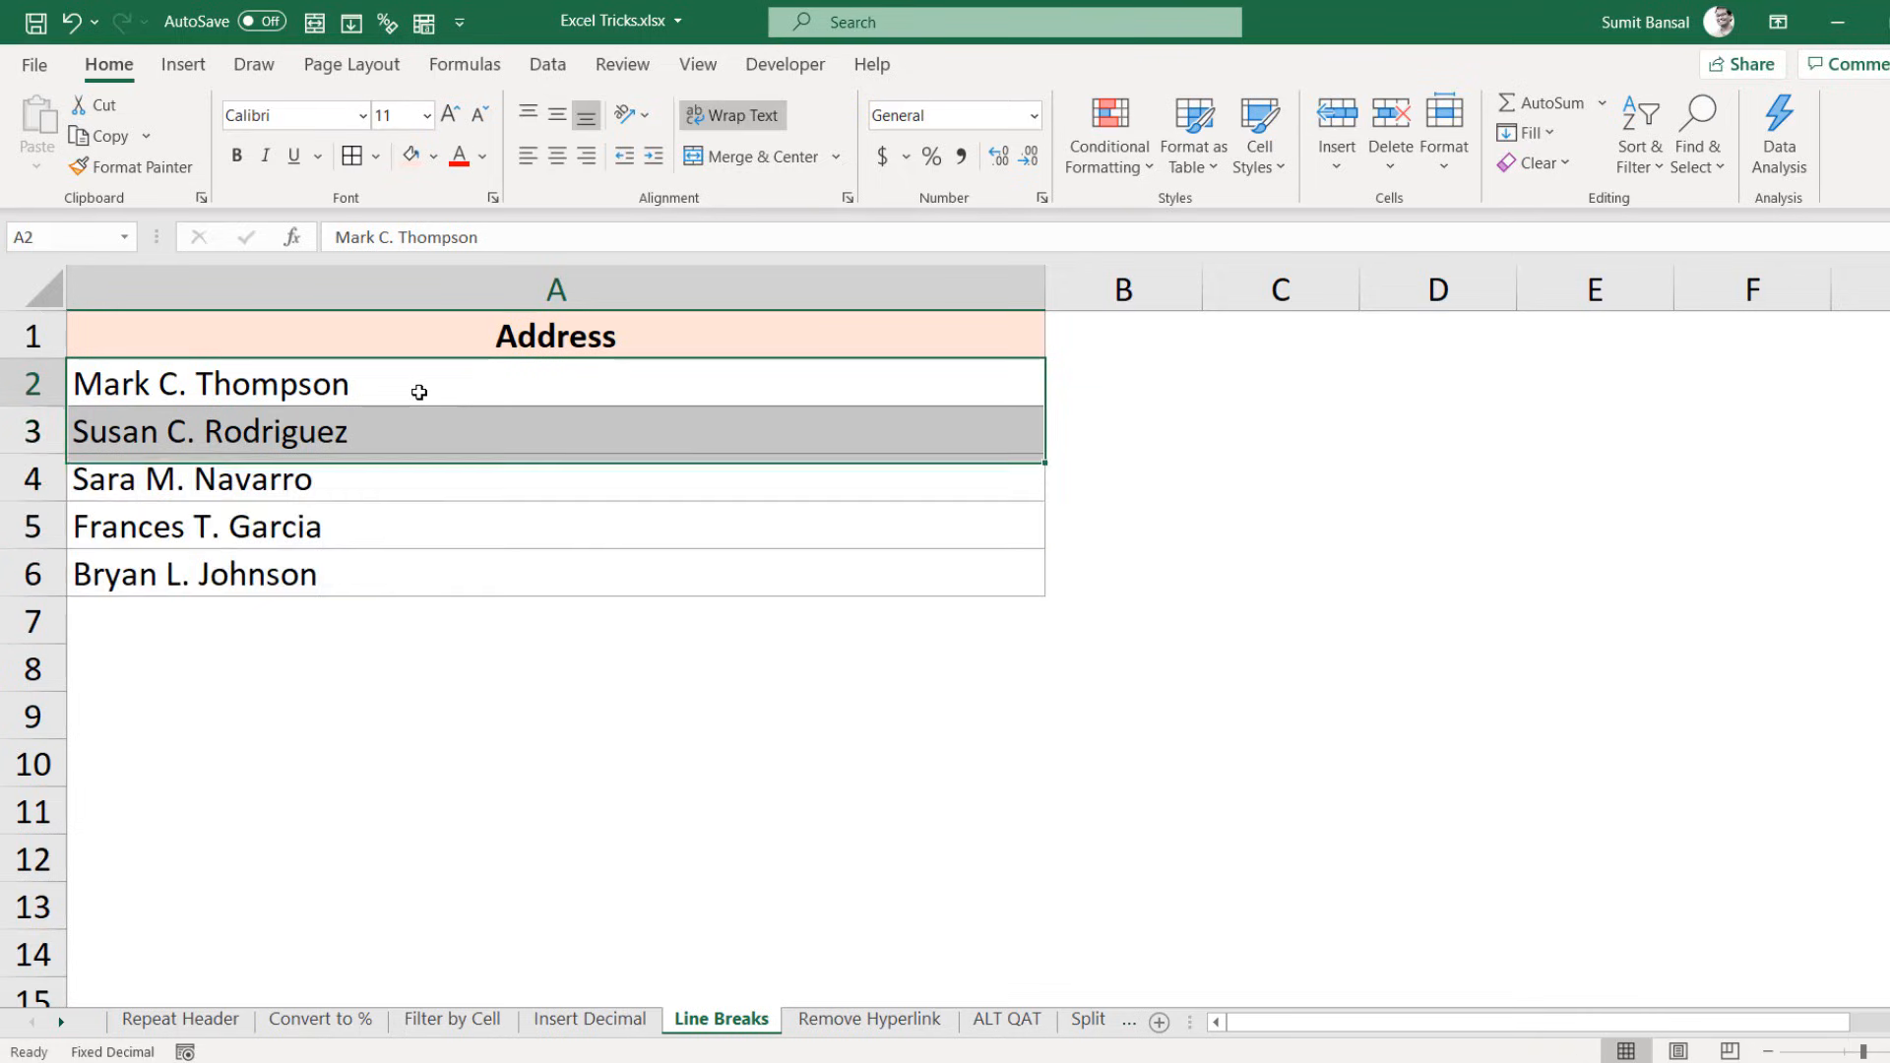
left_click_drag(420, 392, 413, 573)
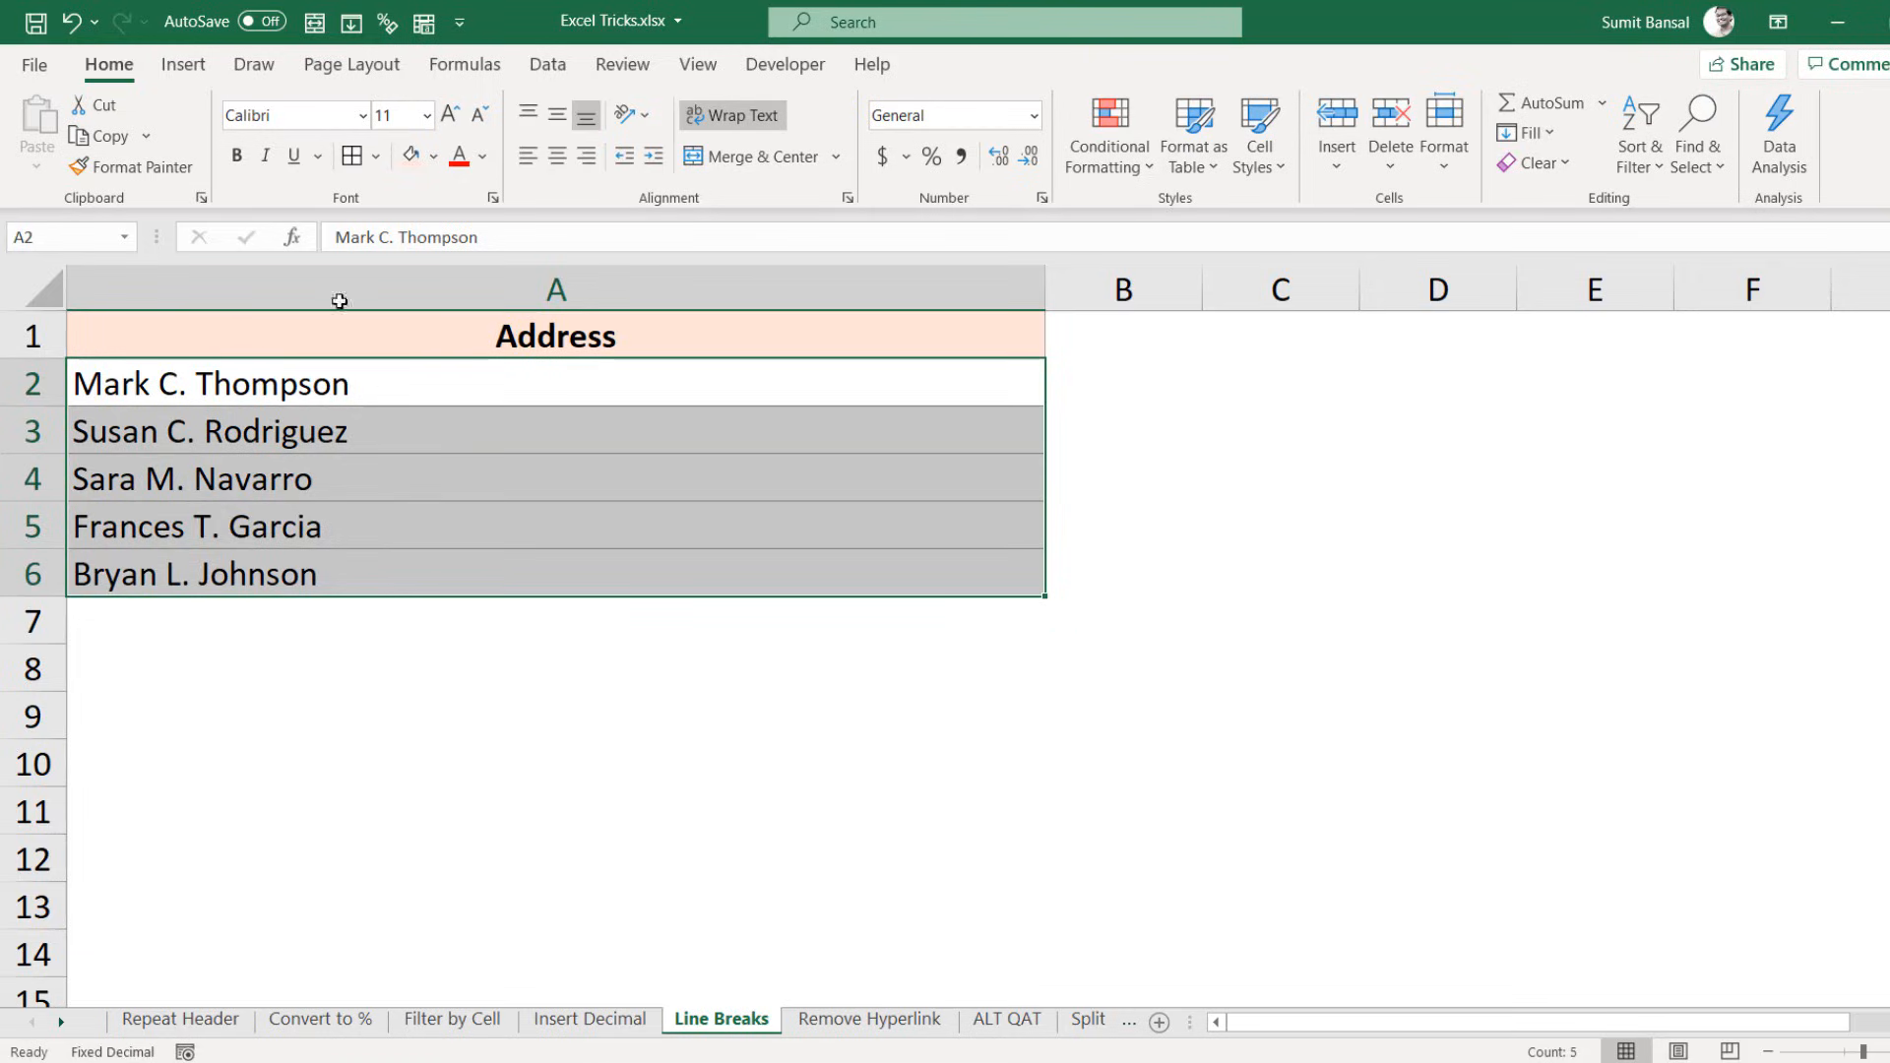
left_click(745, 122)
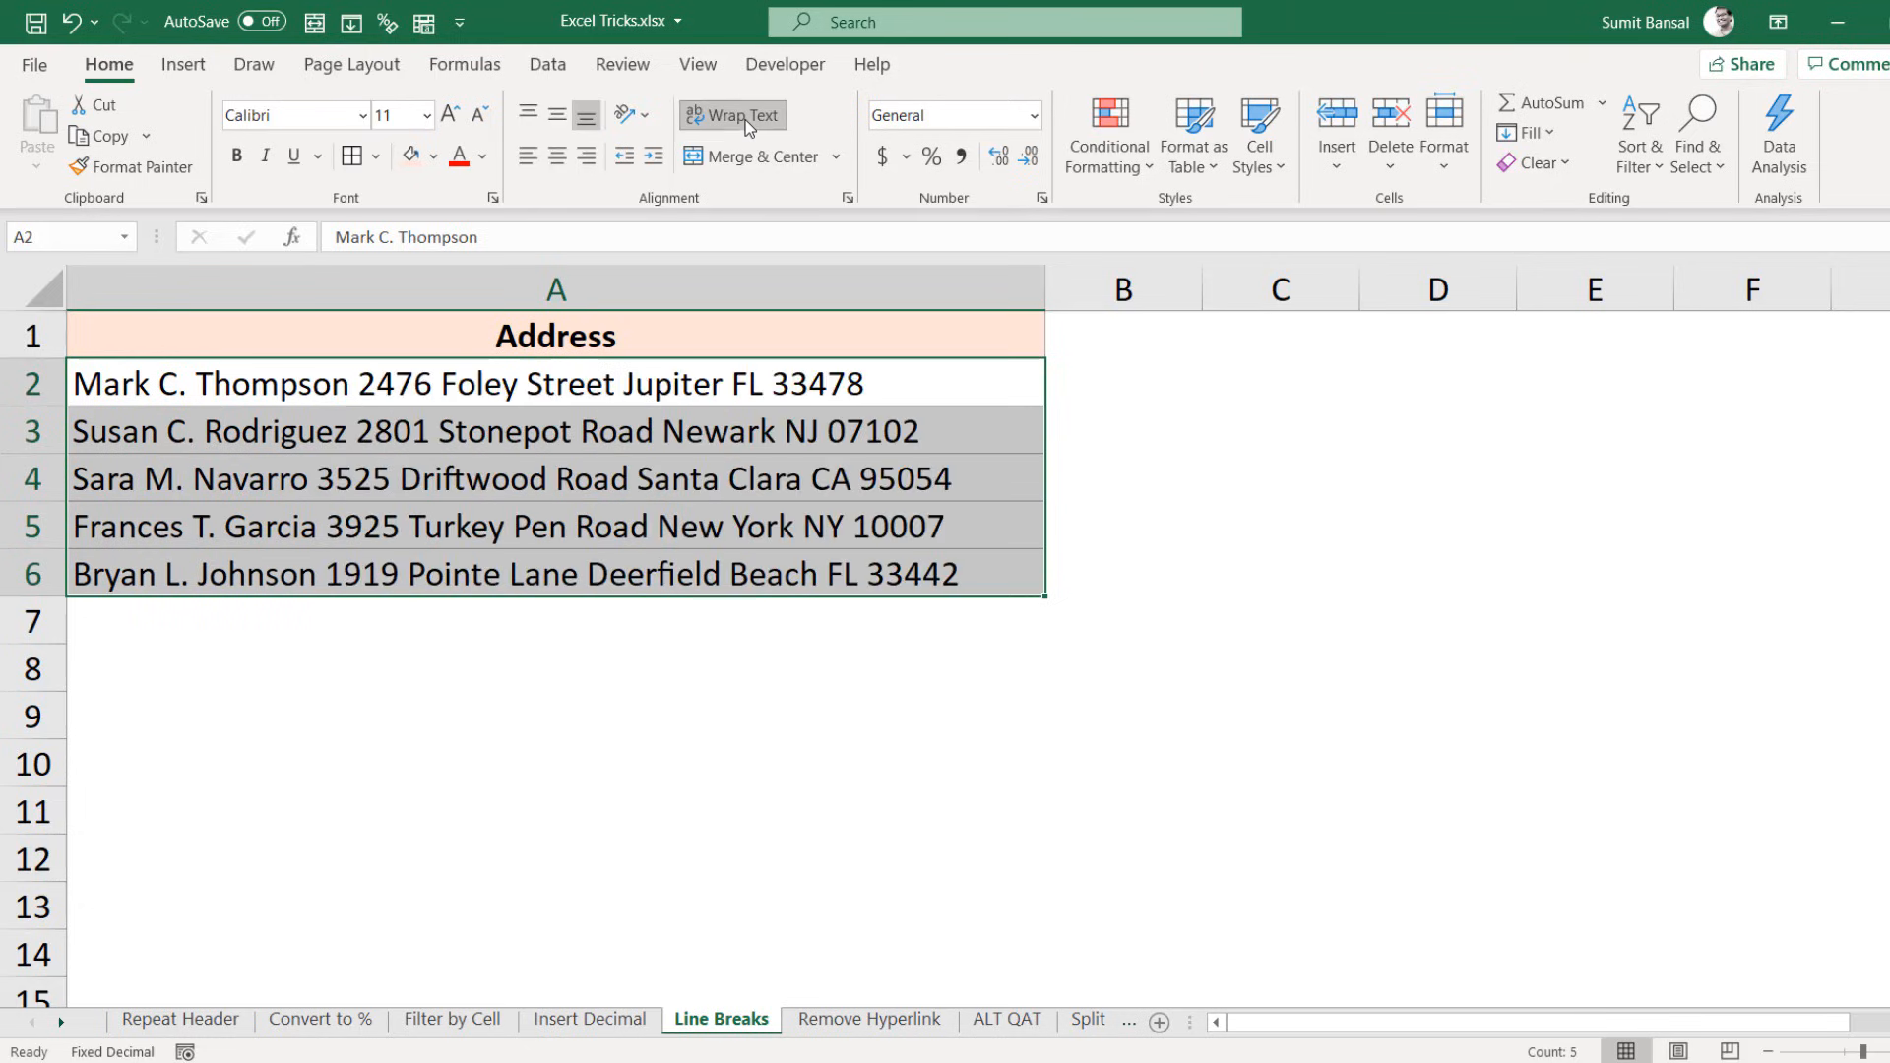
left_click(745, 122)
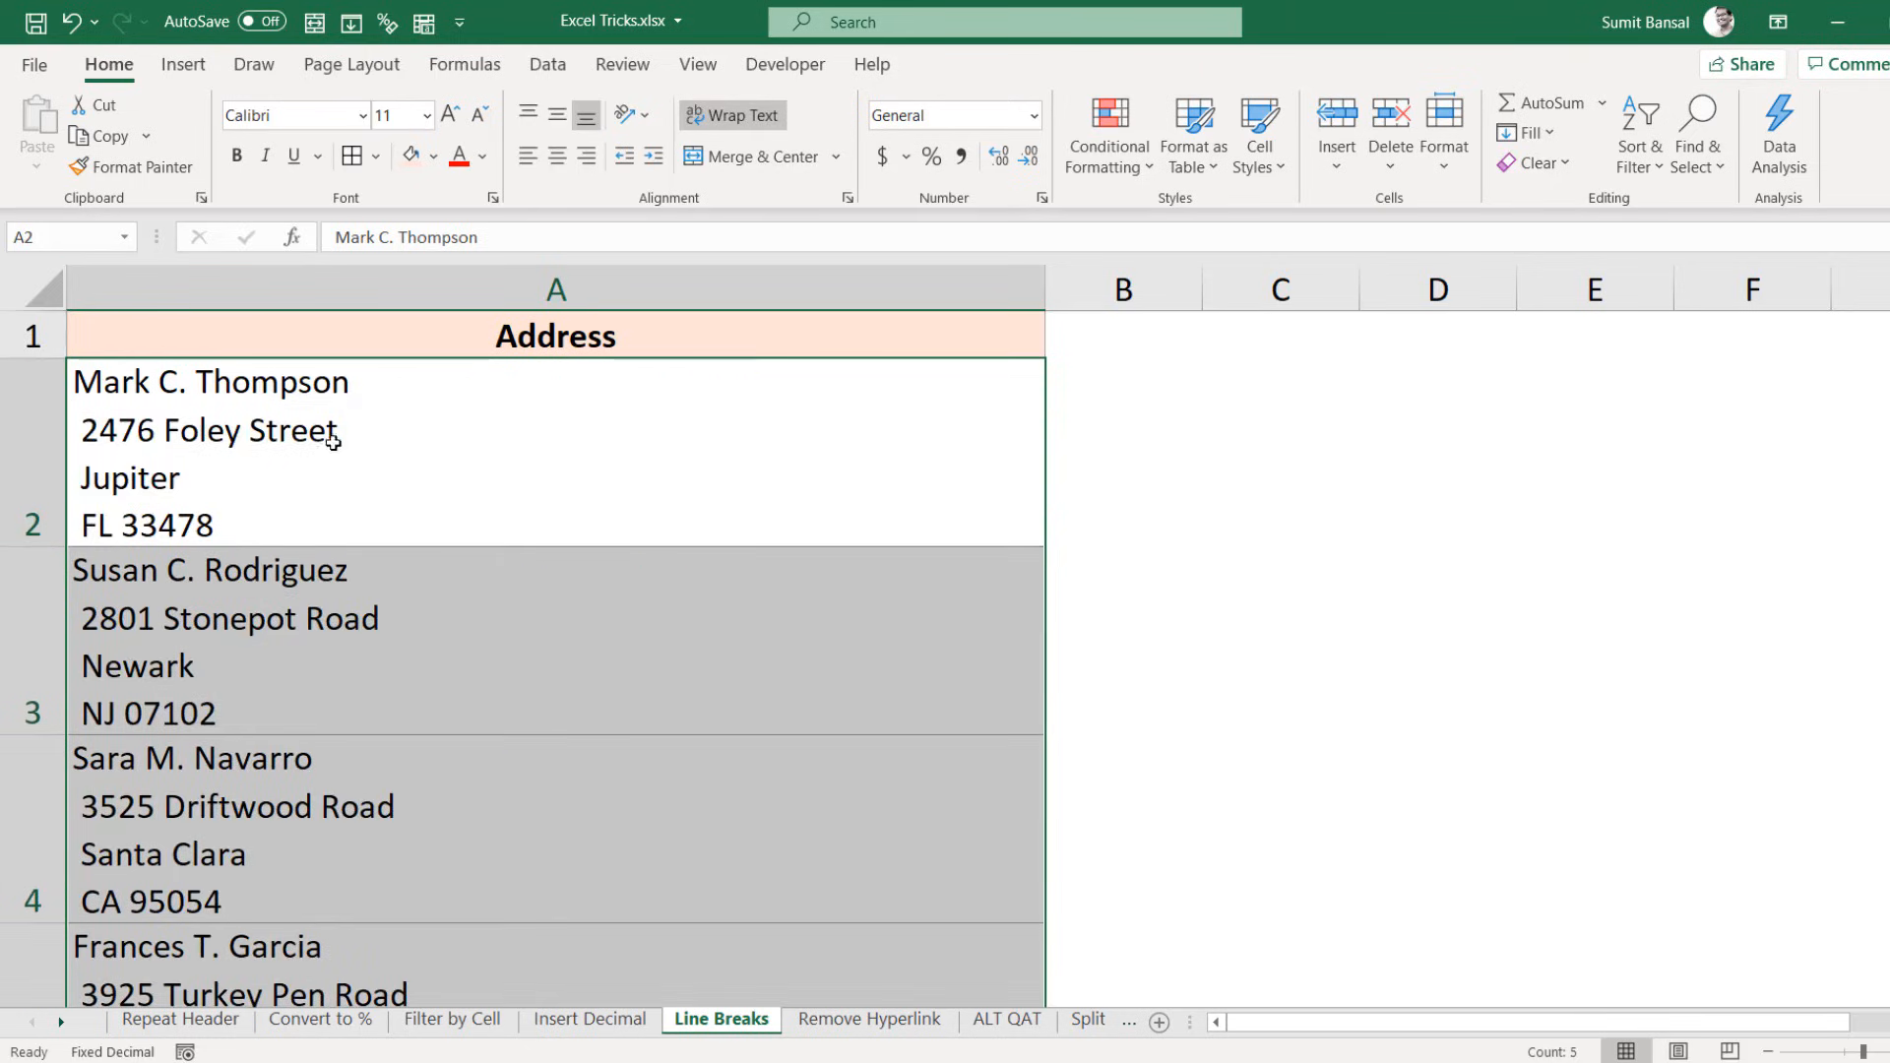
left_click(384, 451)
scroll(455, 456, "down", 1)
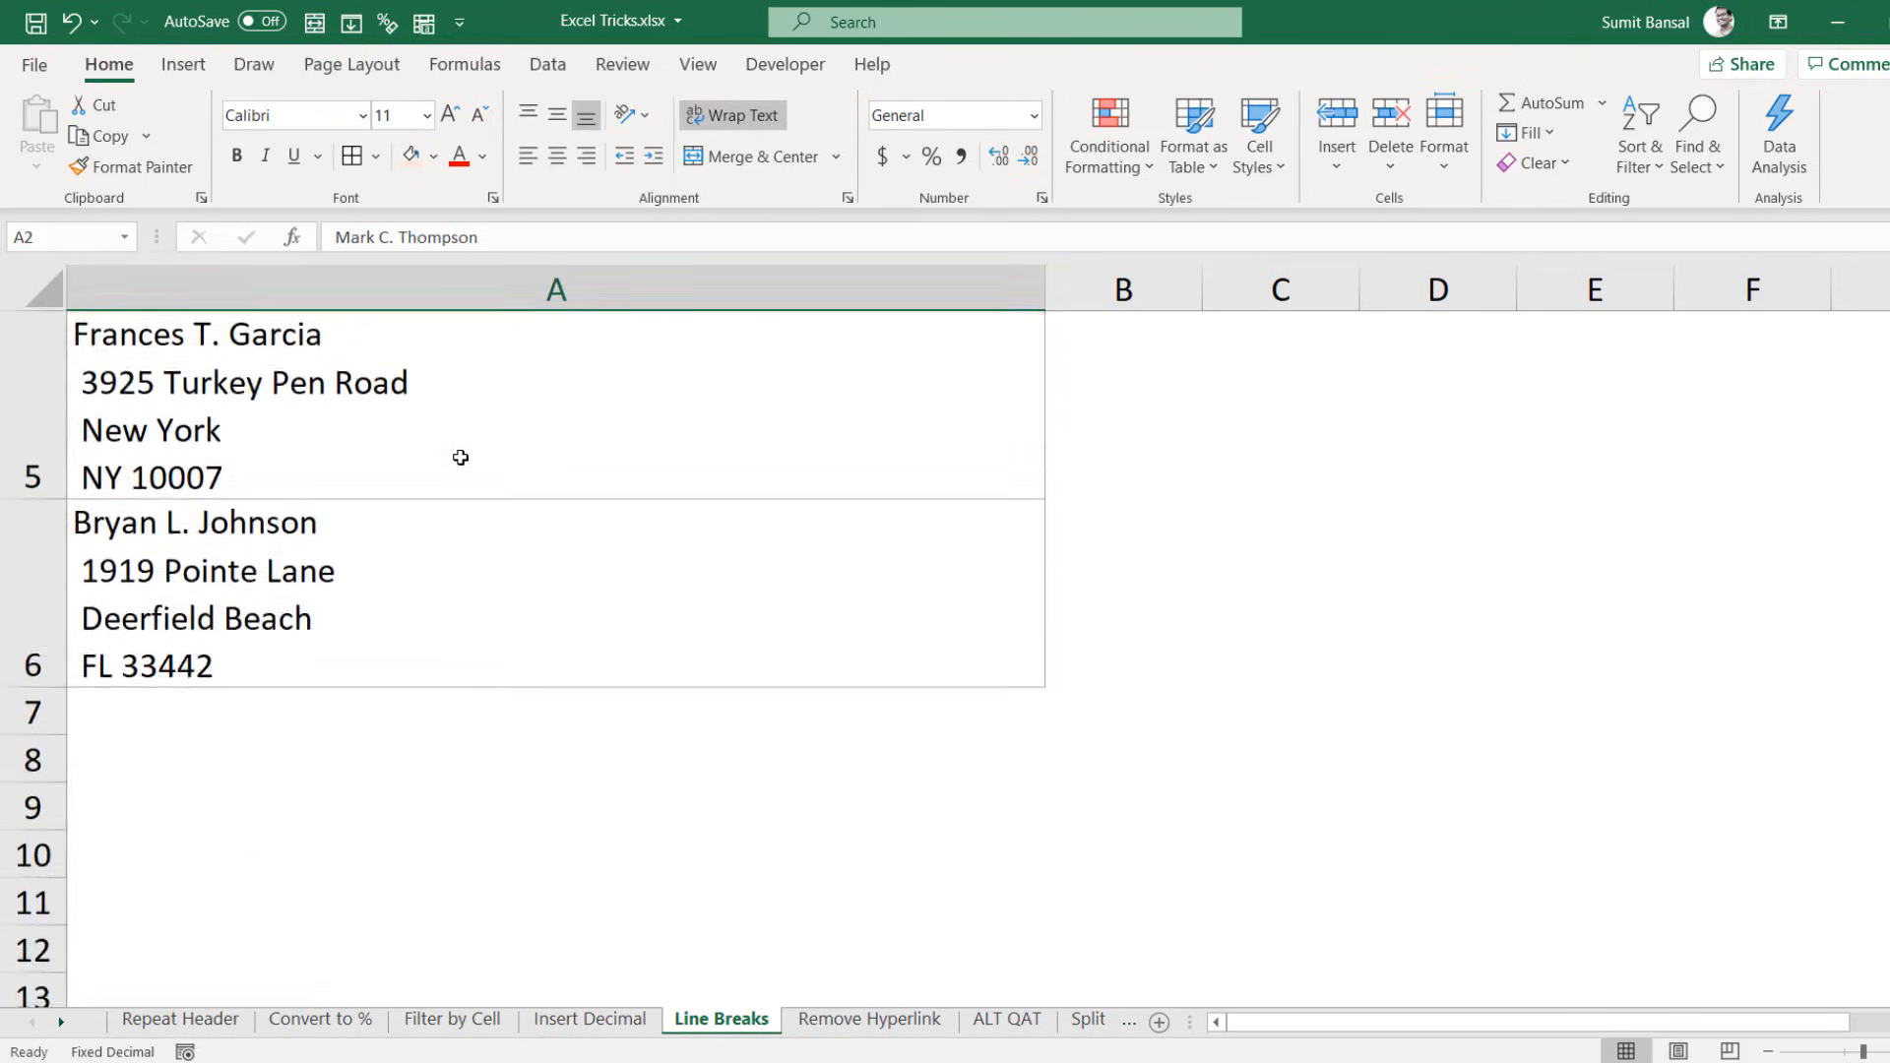
scroll(460, 458, "up", 1)
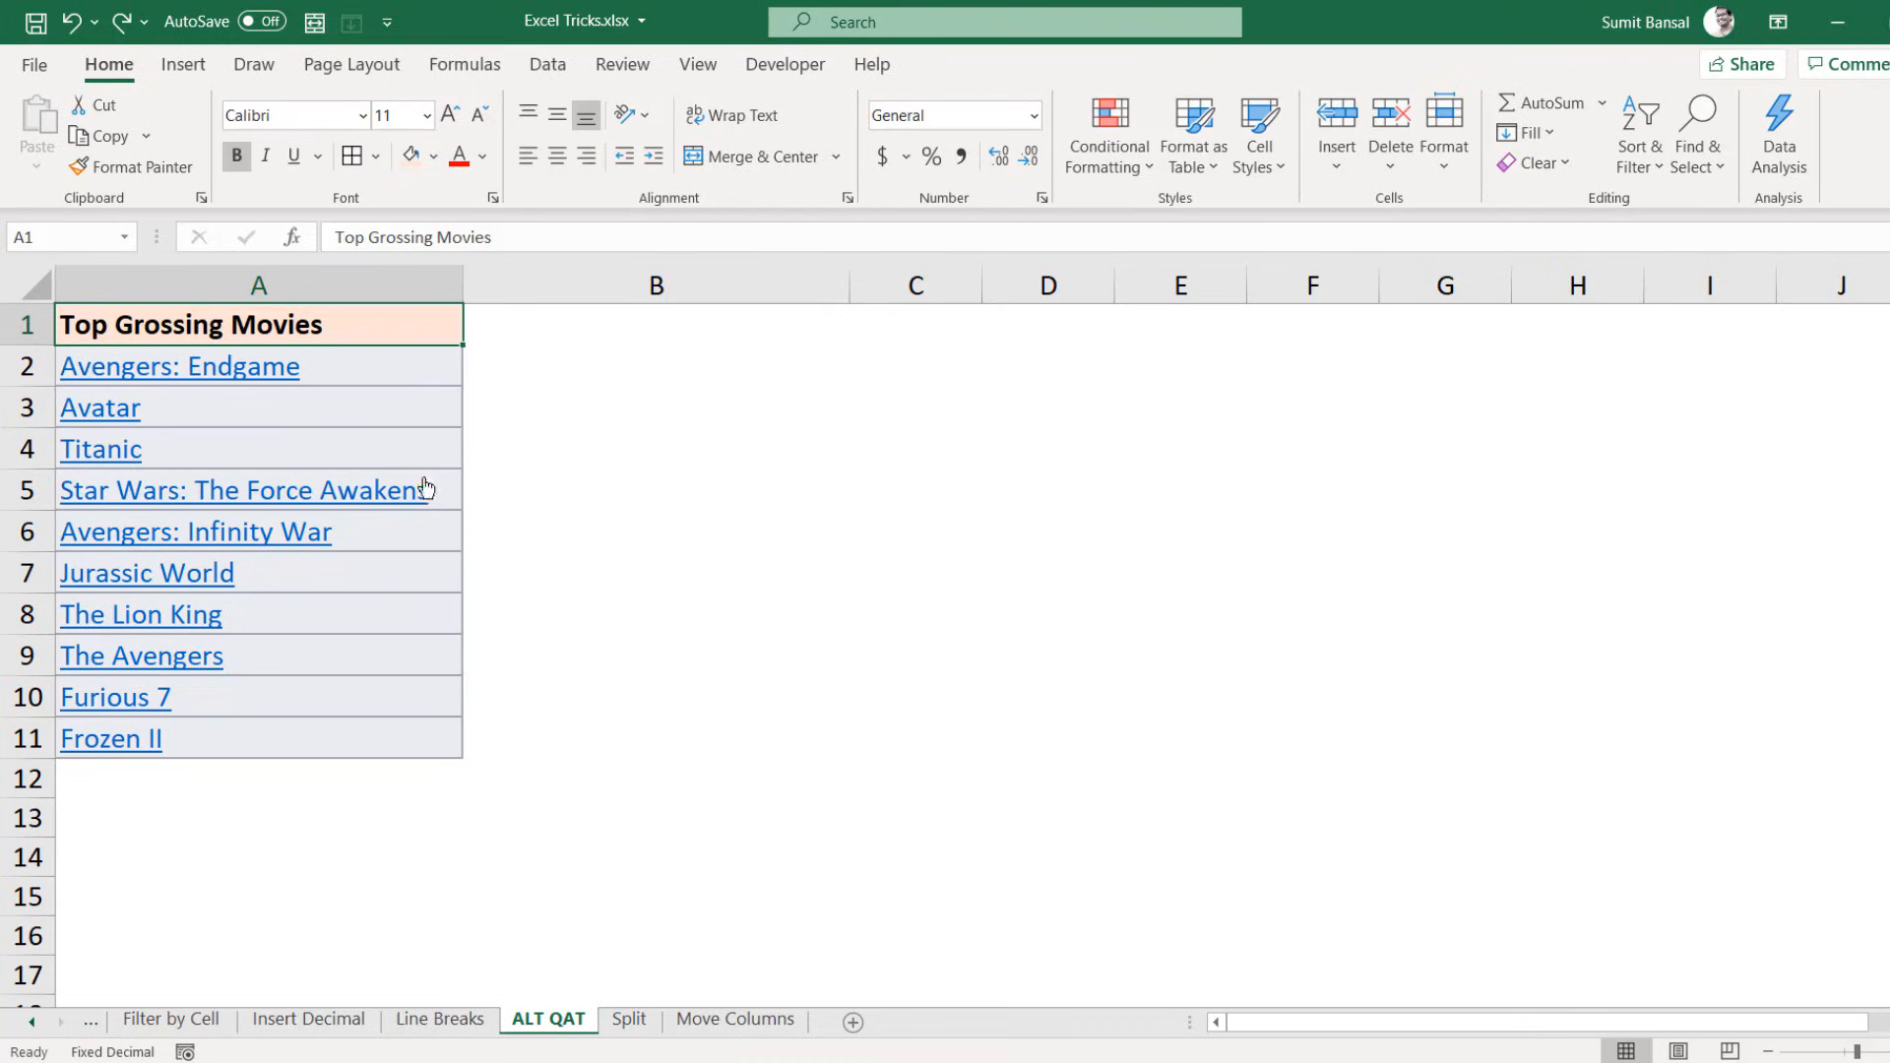
Step: Select the ten movie titles and add Clear Formats to the Quick Access Toolbar
left_click(512, 387)
key("Left")
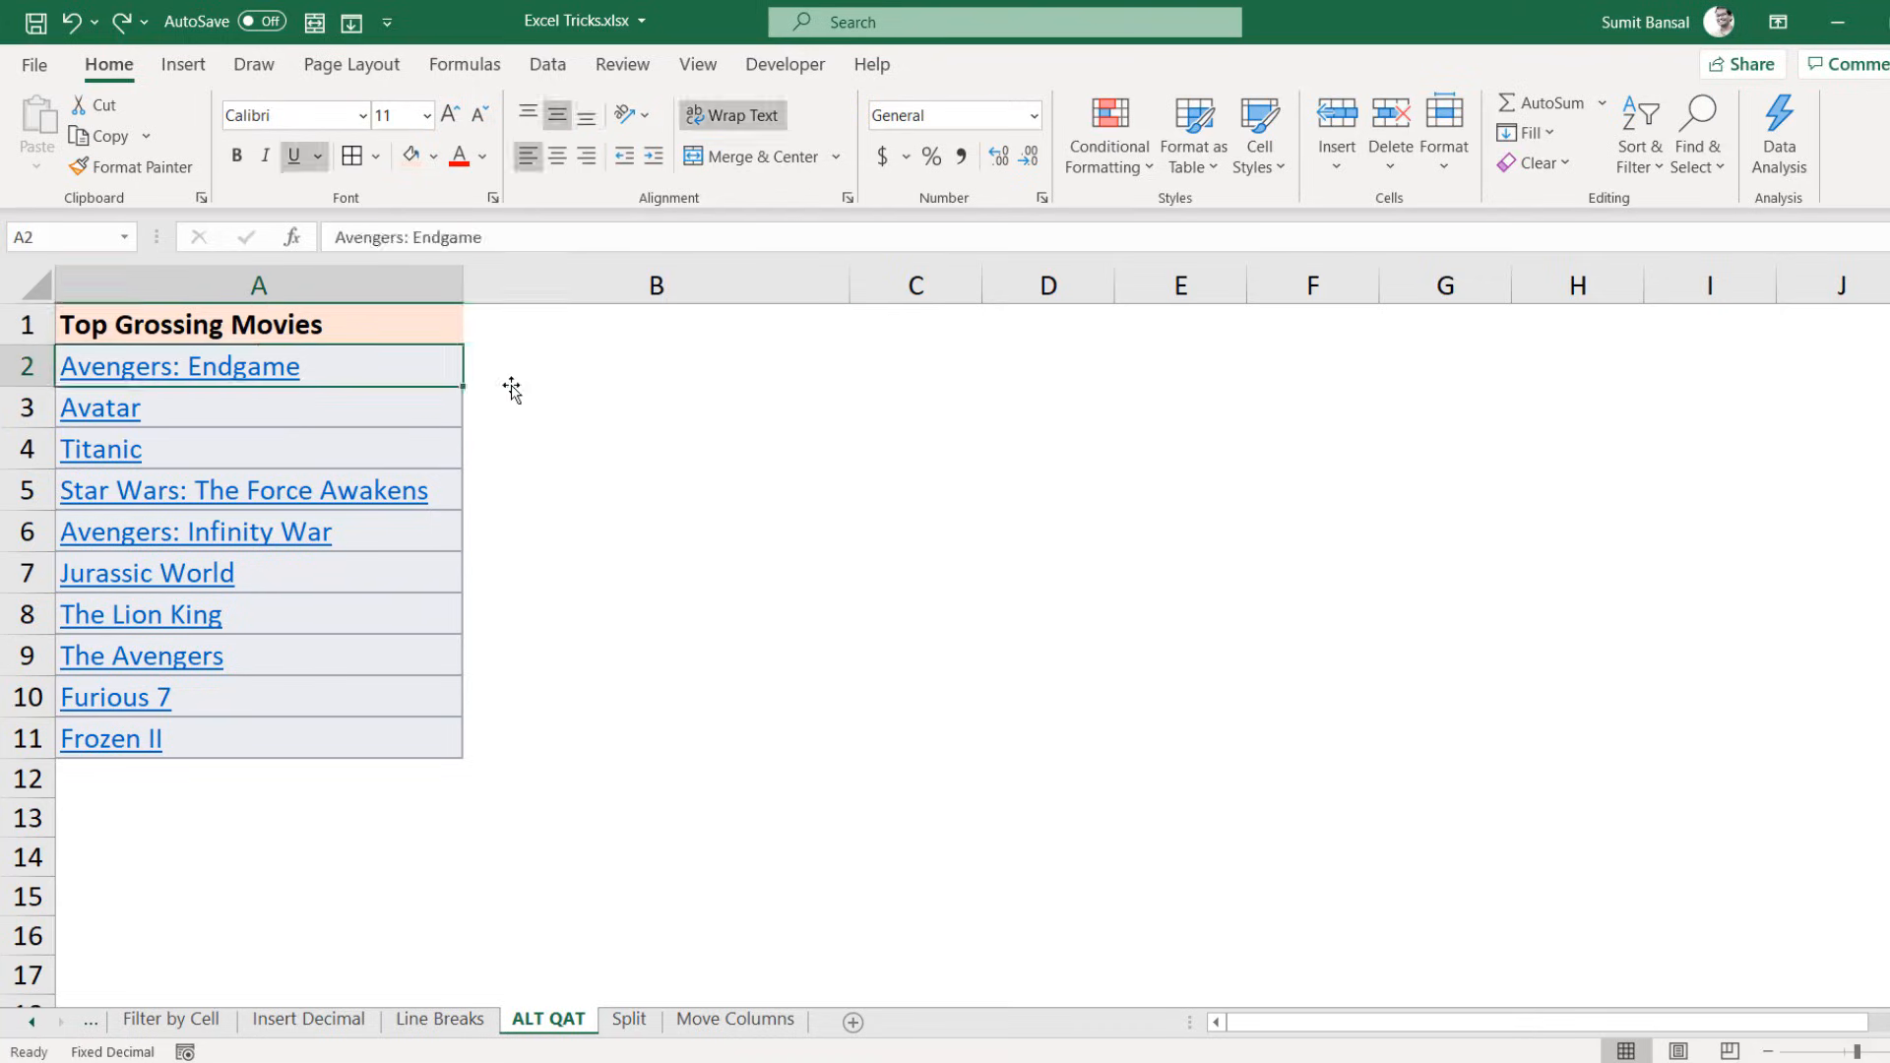
key("ctrl+shift+Down")
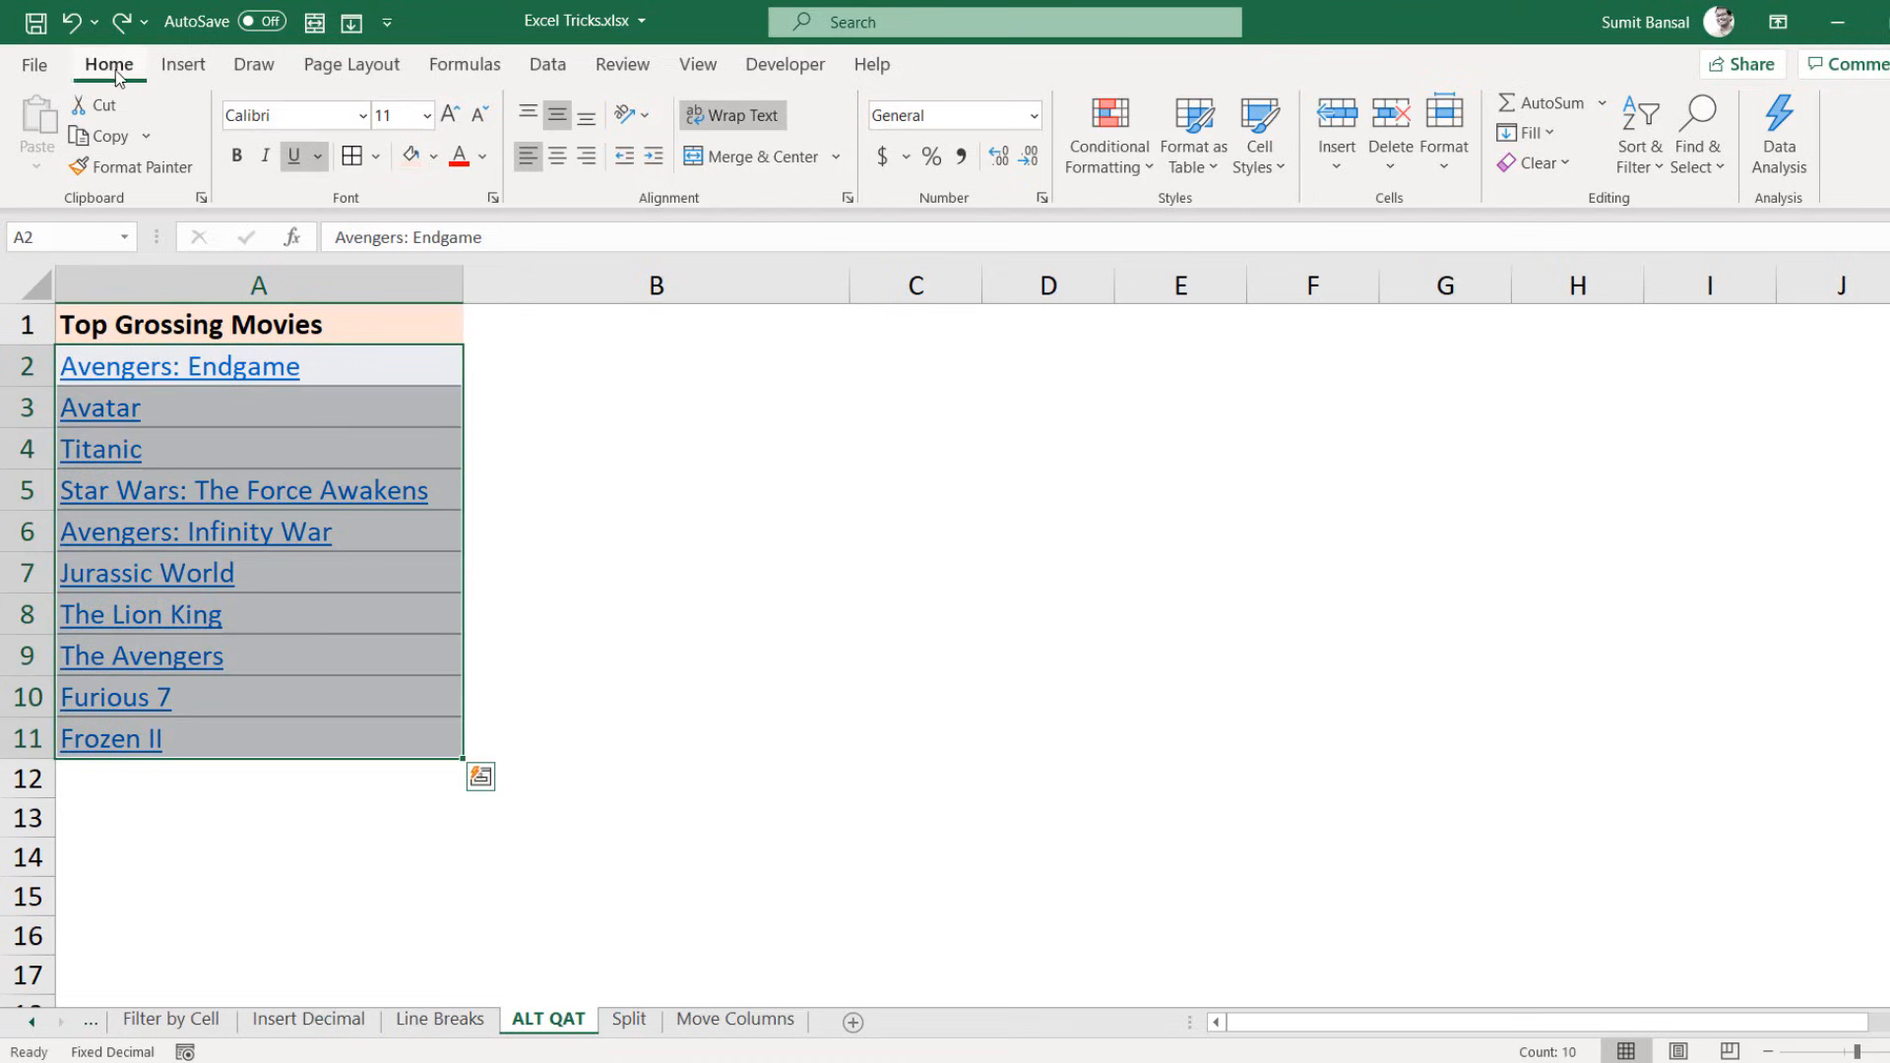
left_click(1570, 173)
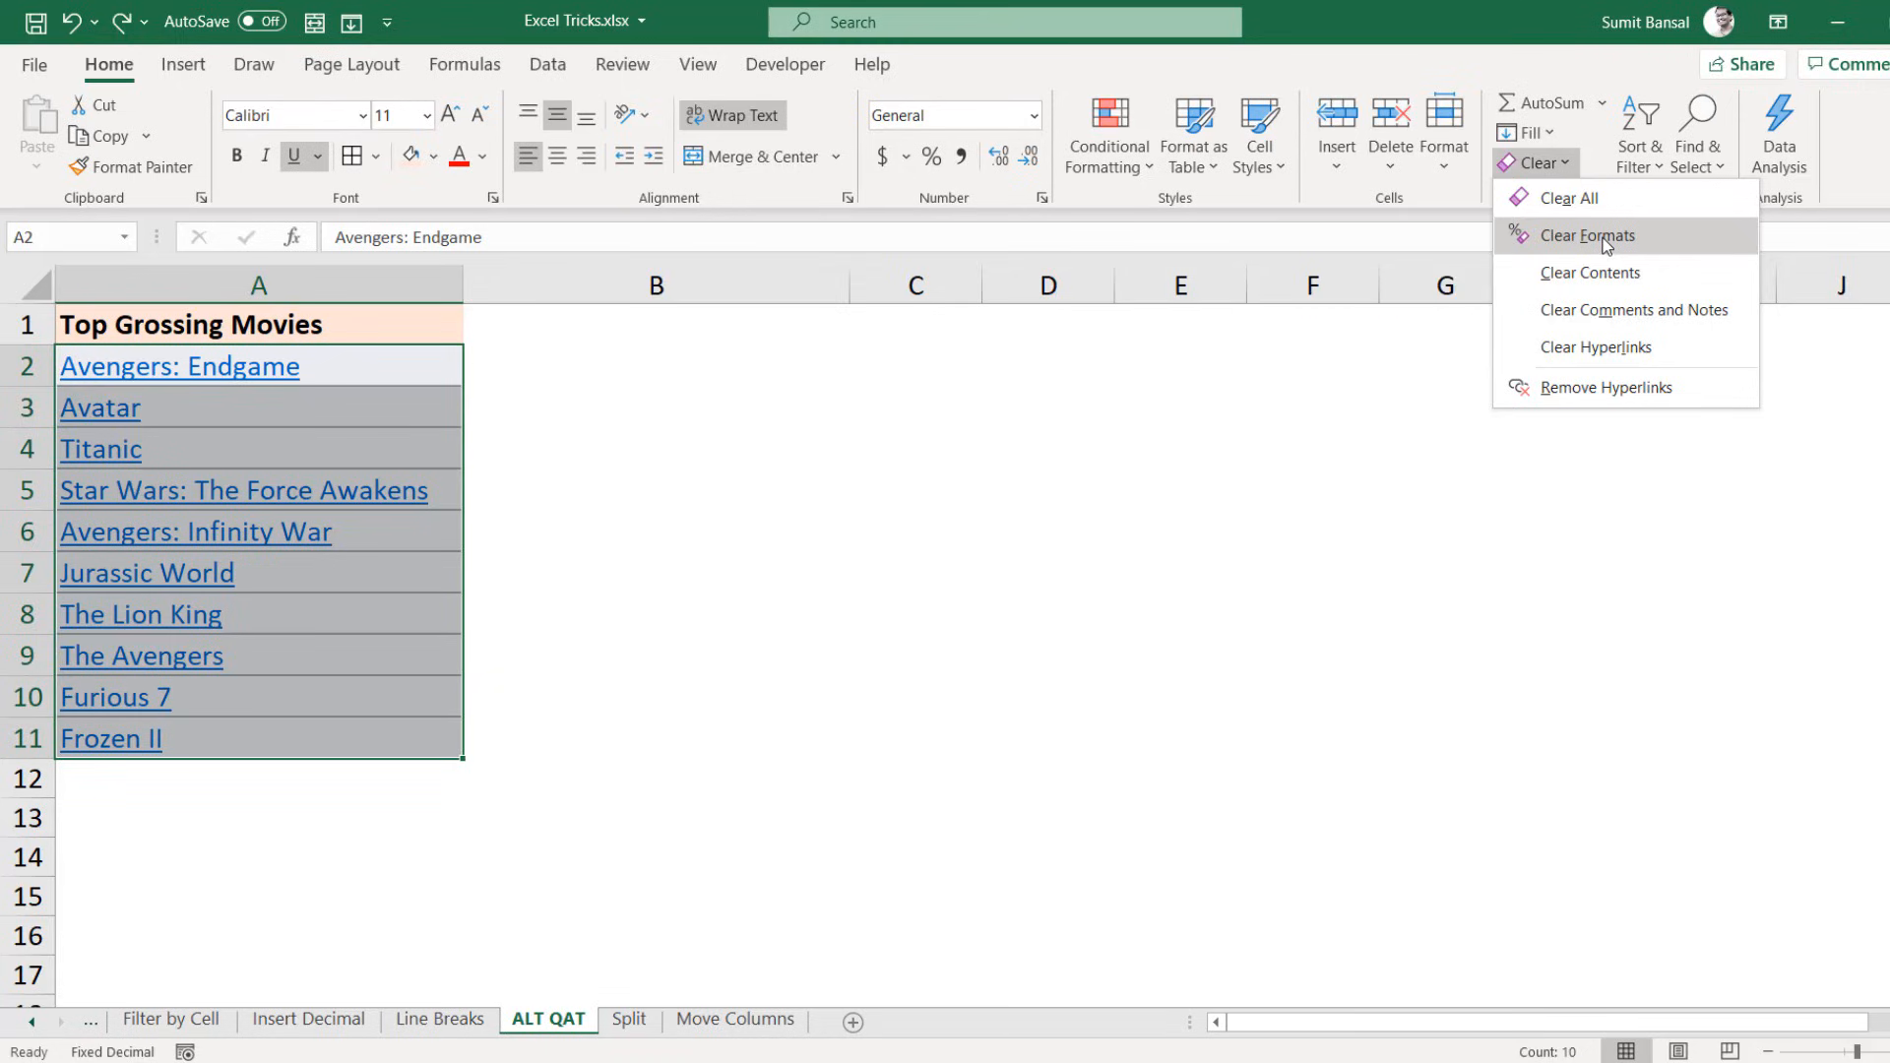
right_click(1608, 240)
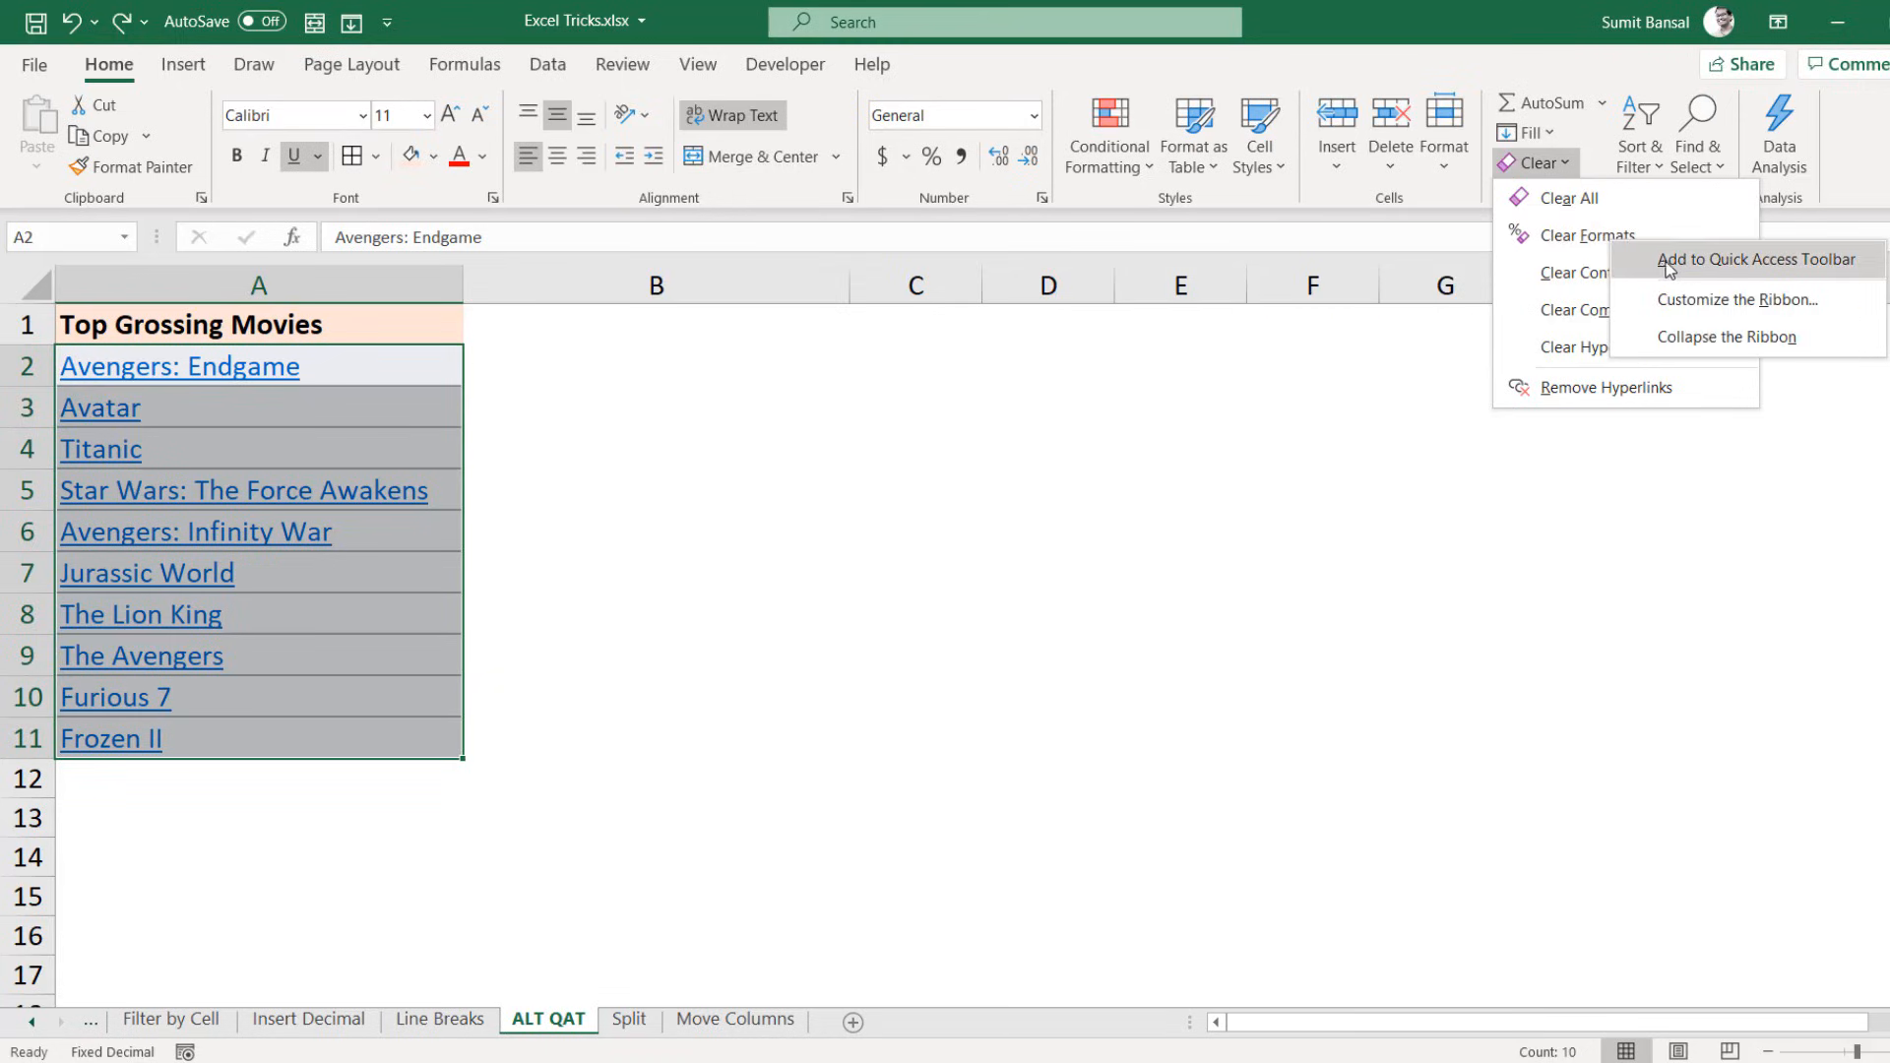
left_click(1738, 269)
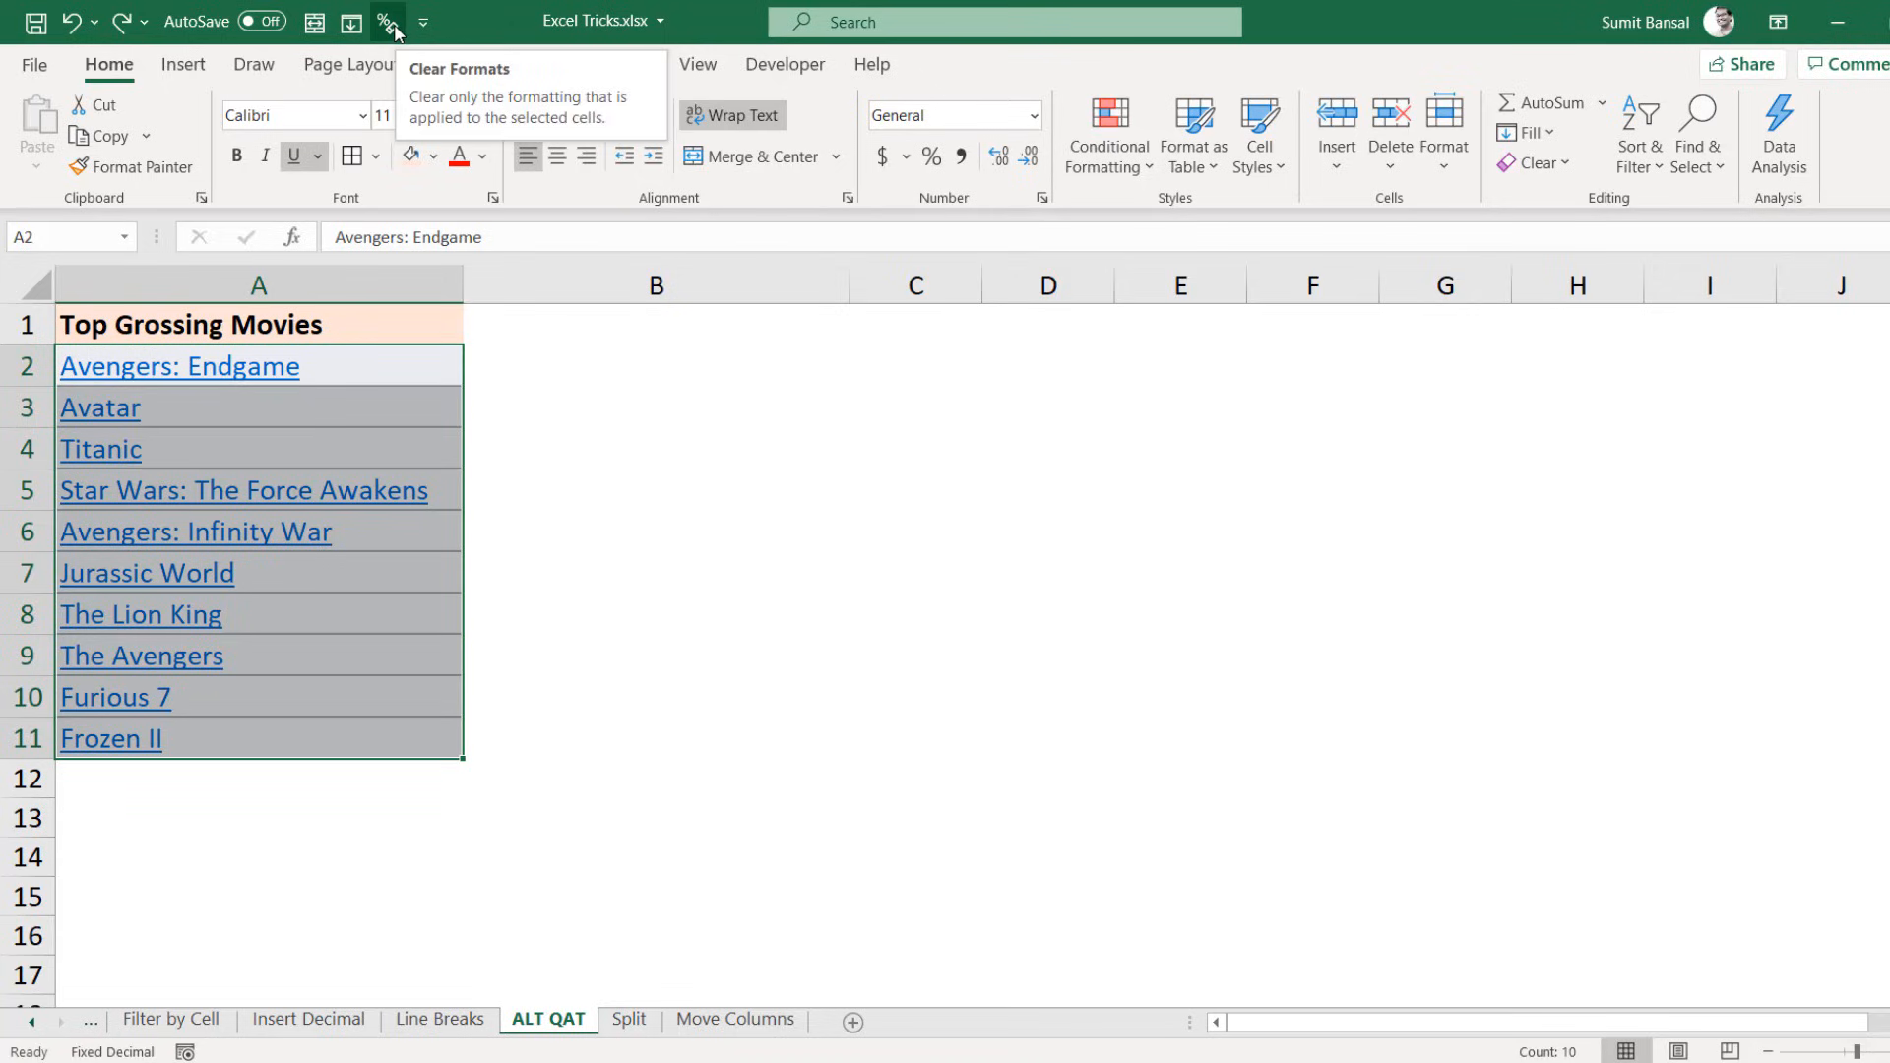
Step: Test the pinned Clear Formats on A2:A11, then undo it
left_click(489, 358)
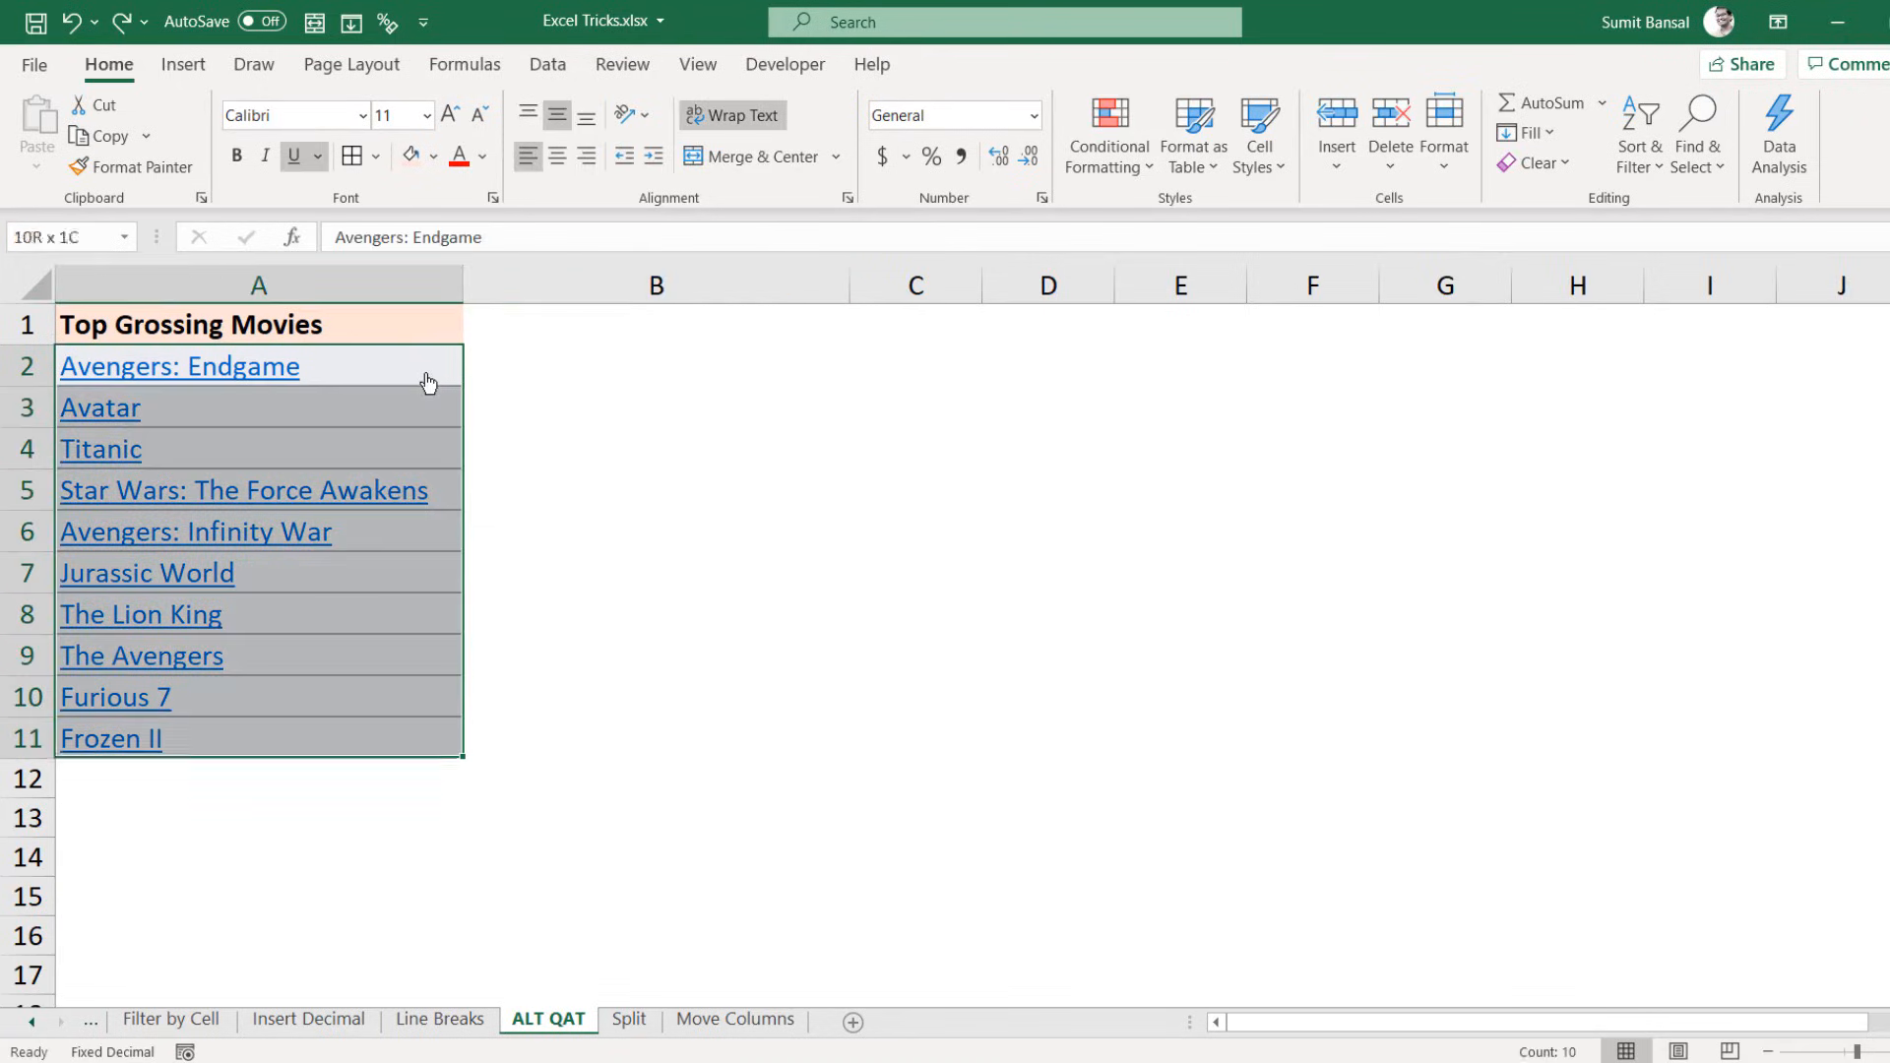
left_click_drag(428, 383, 426, 367)
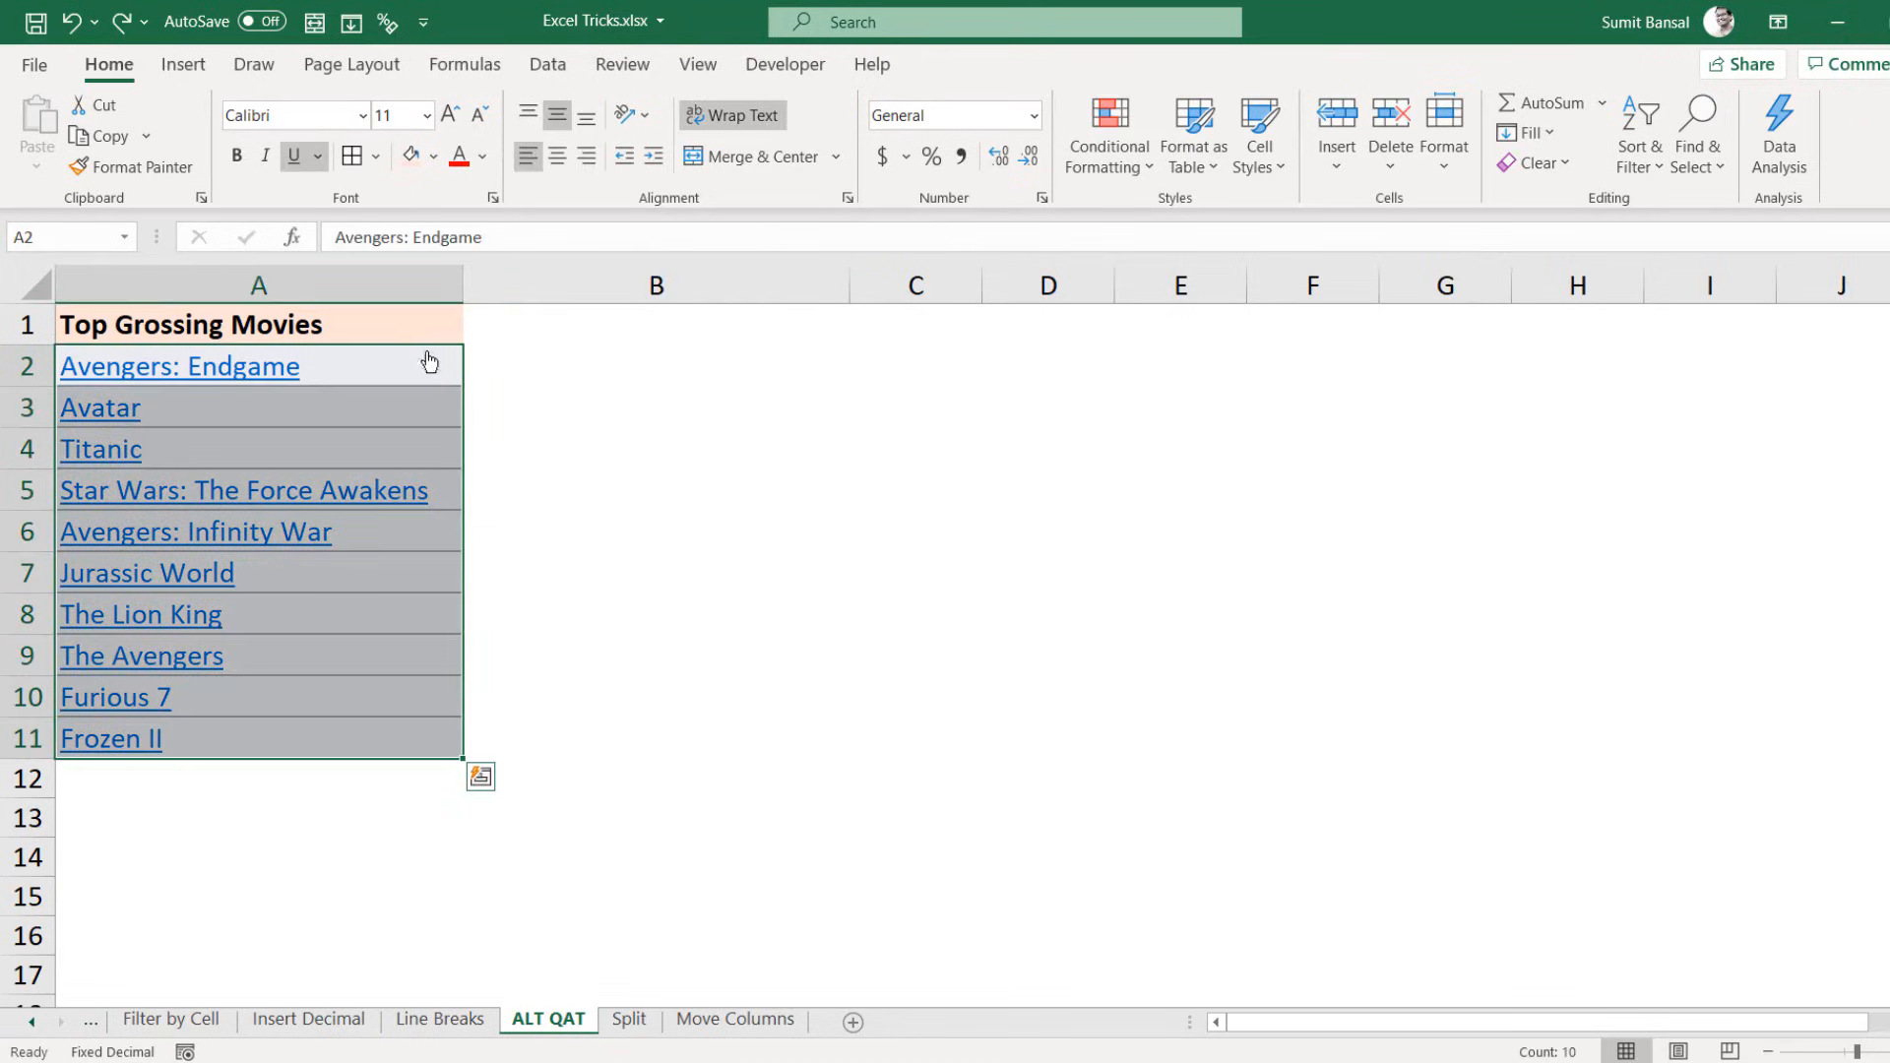
left_click(385, 35)
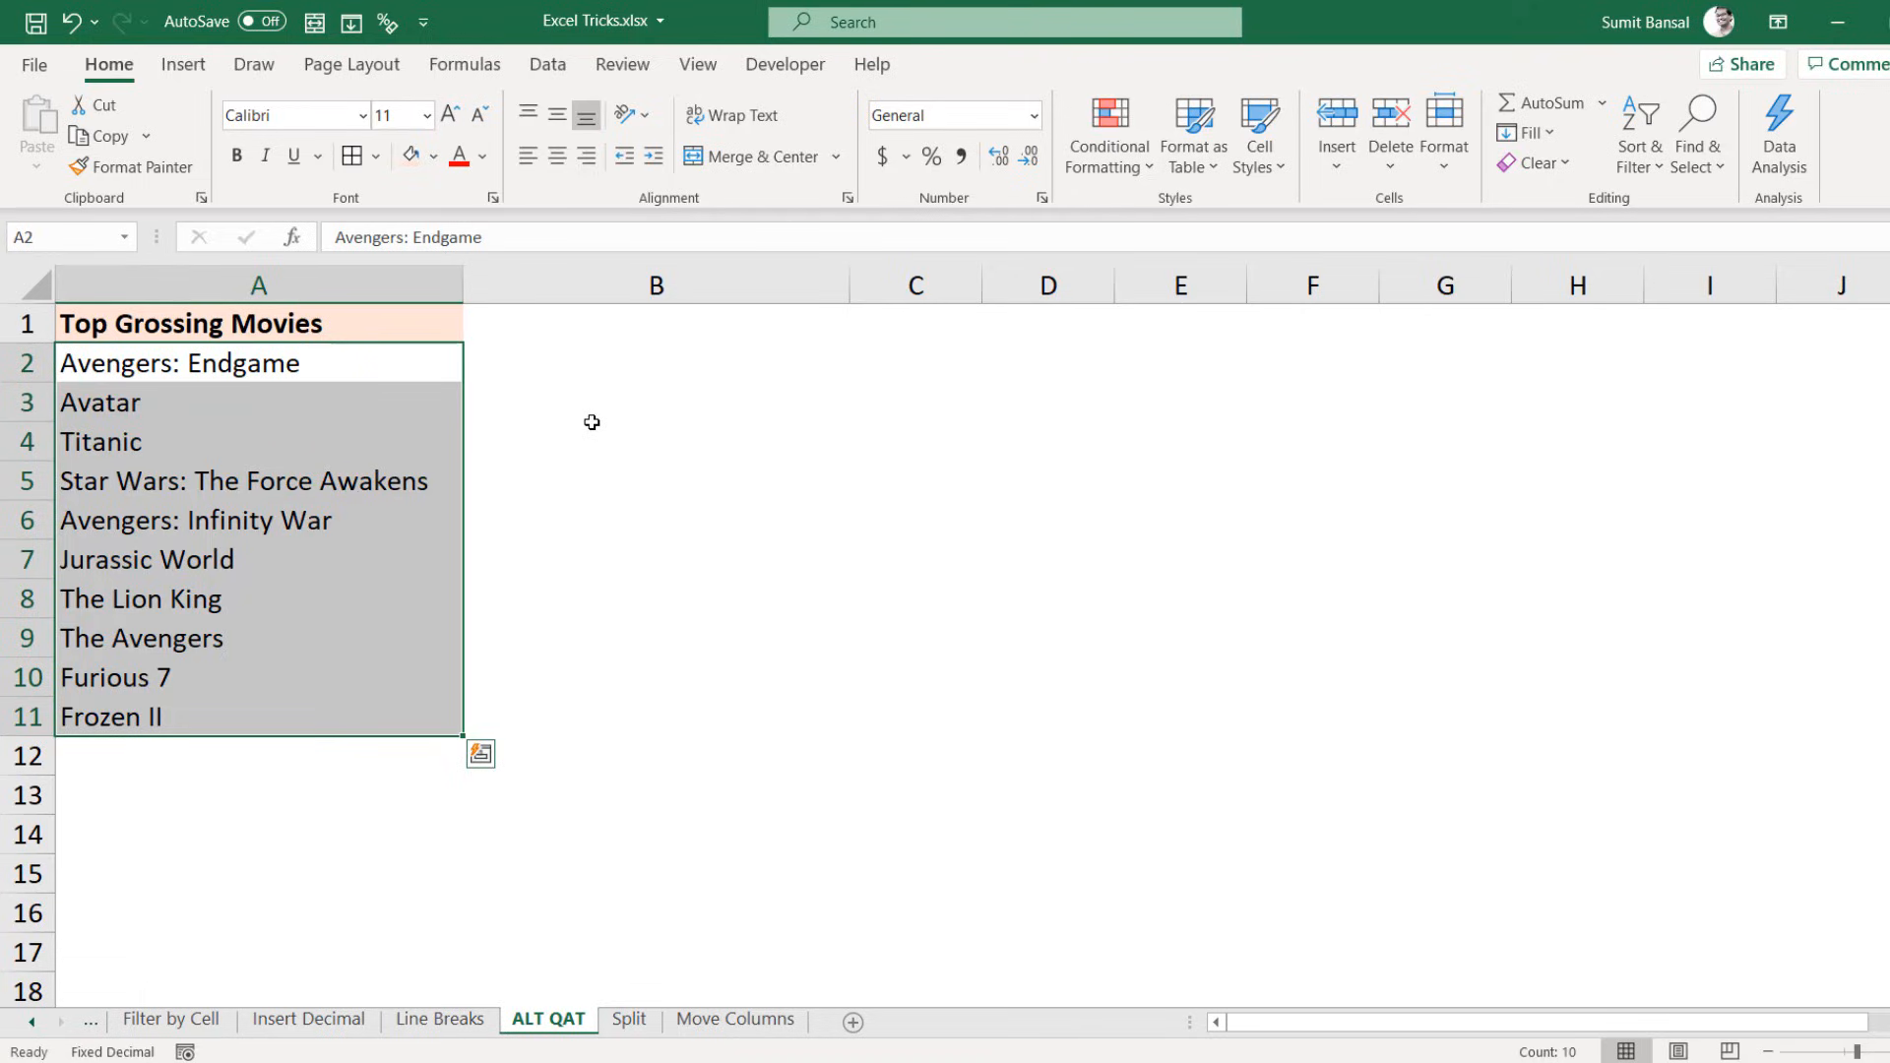
key("ctrl+z")
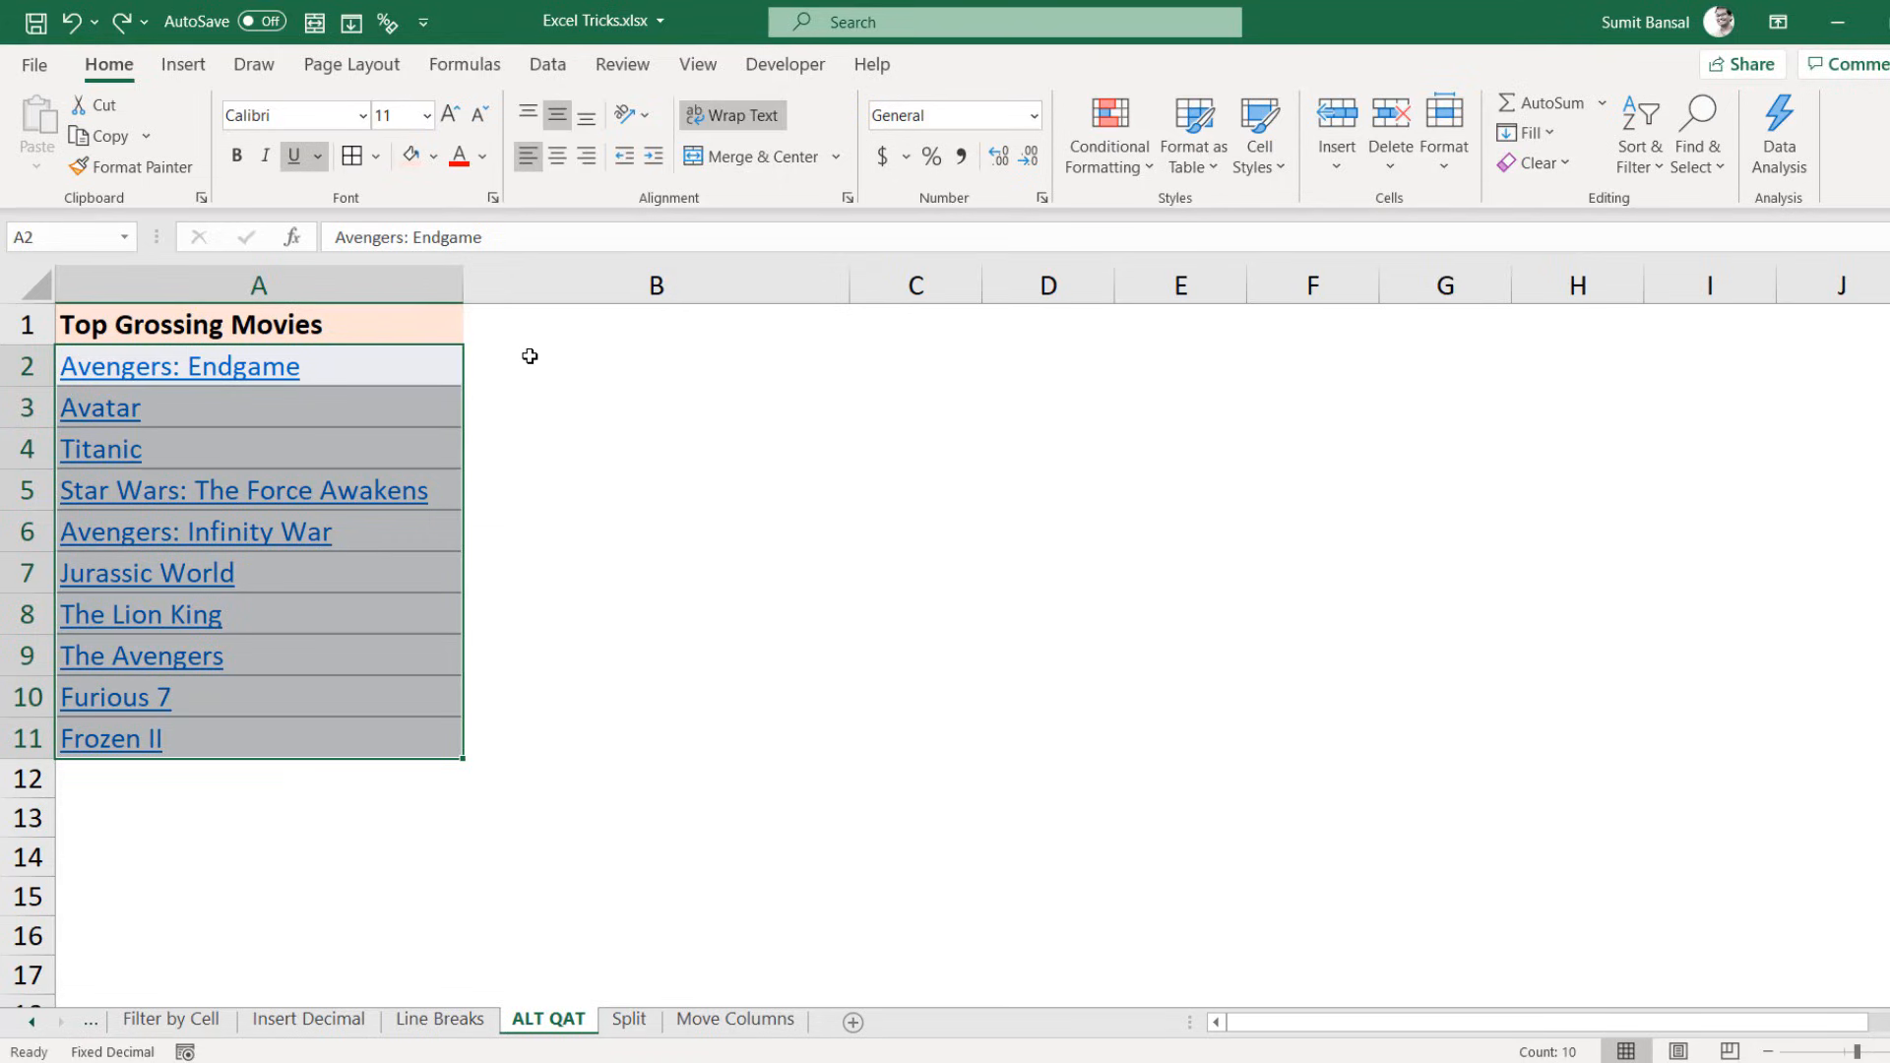
Step: Clear A2:A11's formatting using the Alt+7 Quick Access Toolbar shortcut
key("alt")
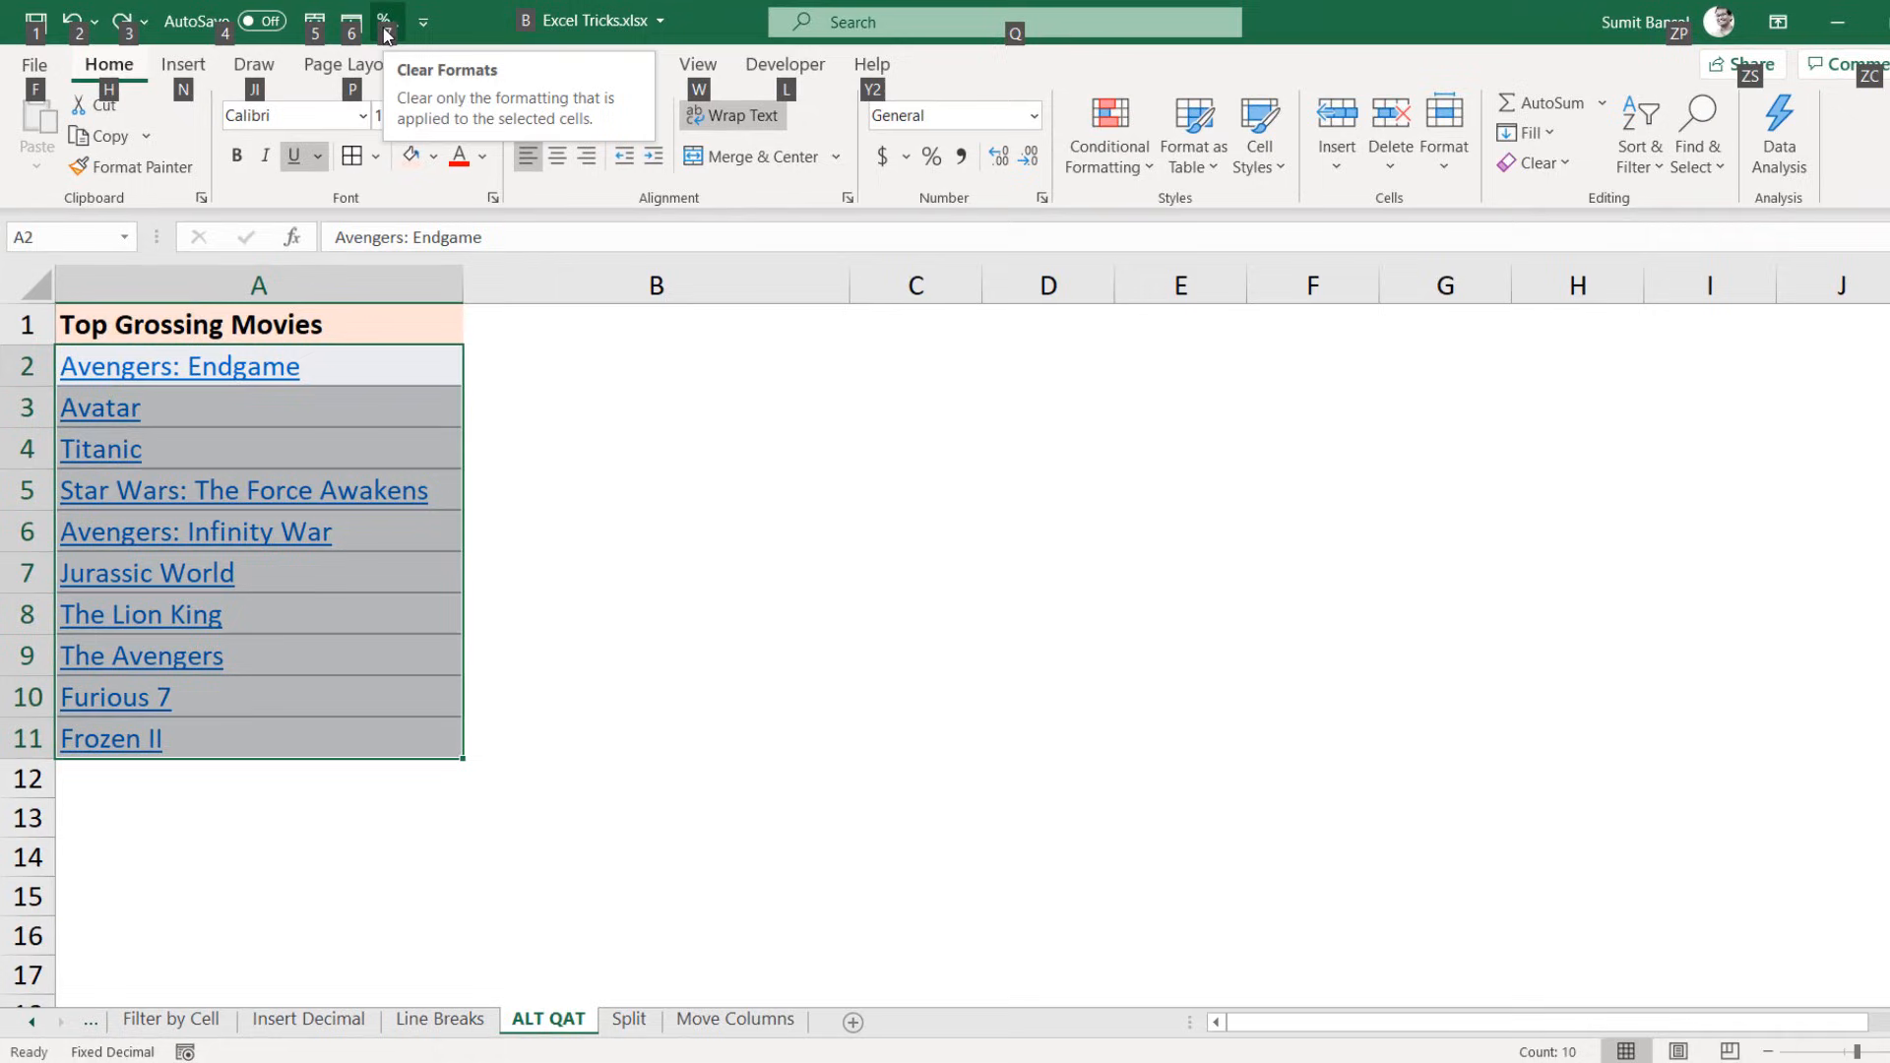
key("Escape")
left_click(519, 371)
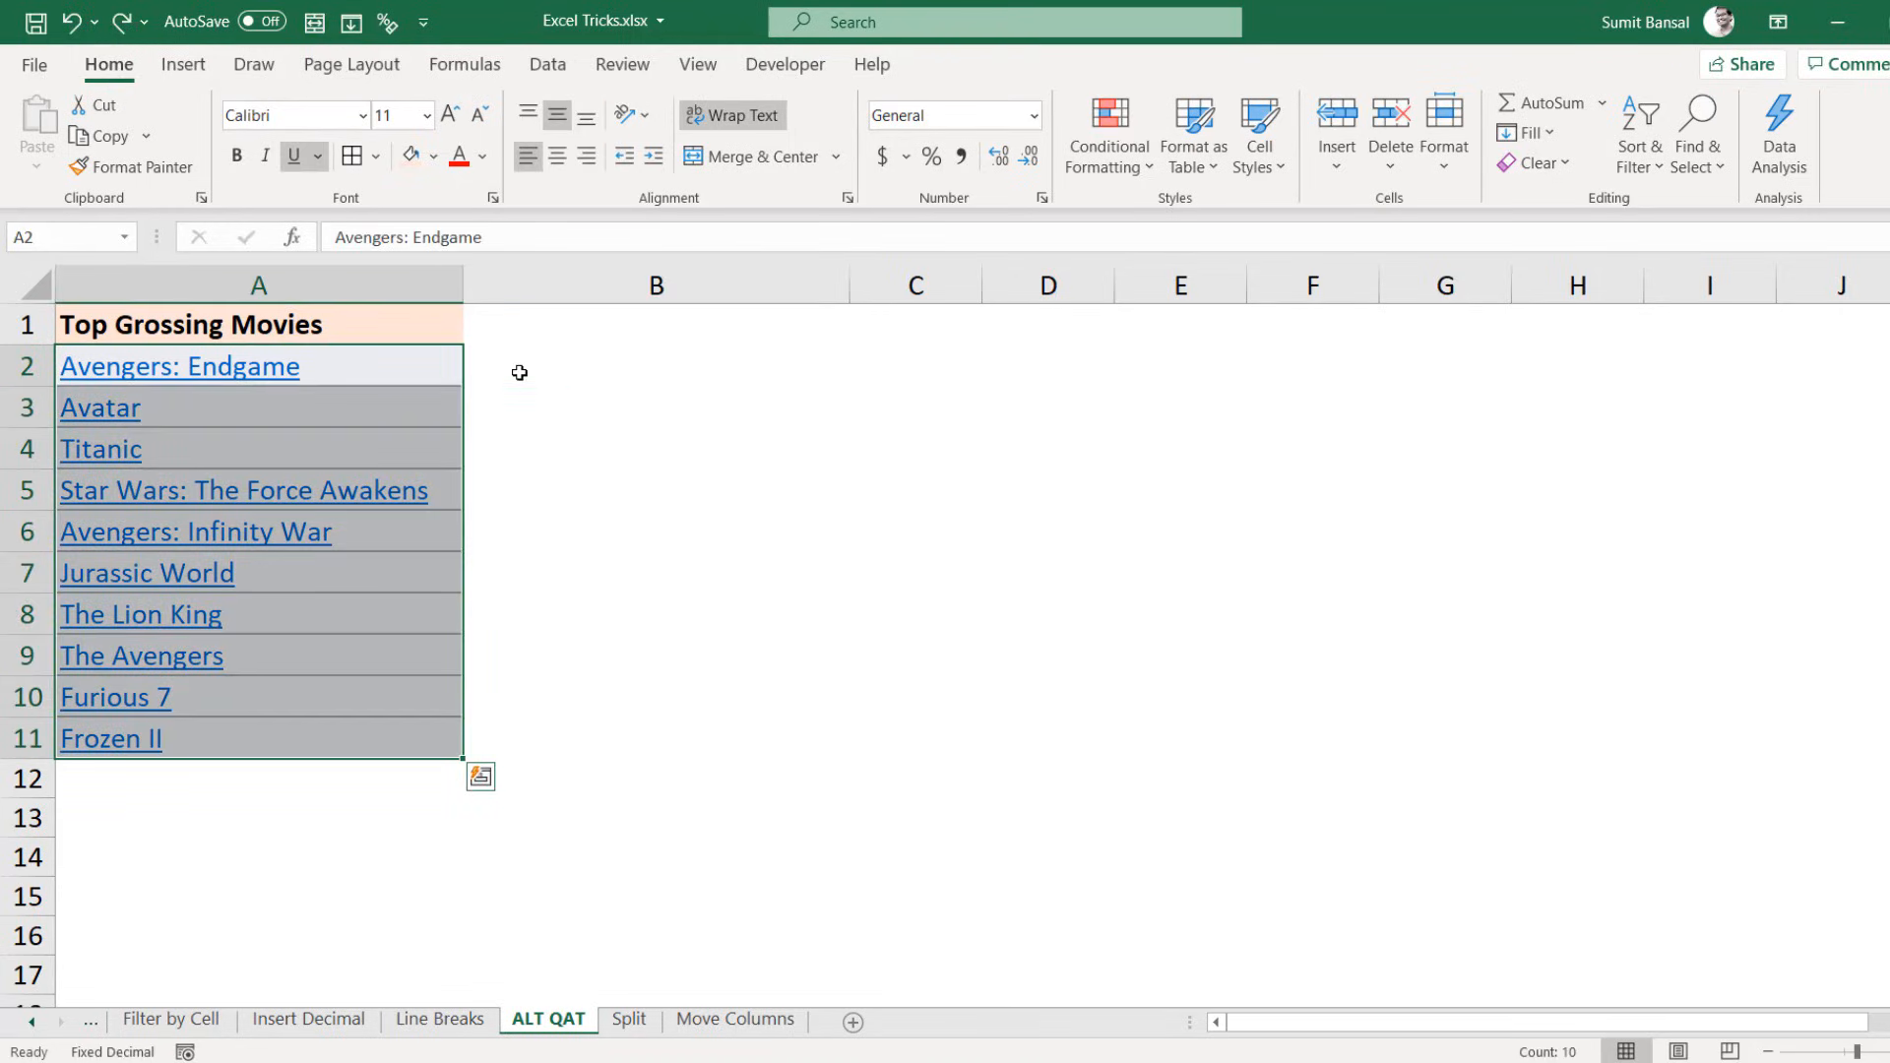
key("alt")
key("7")
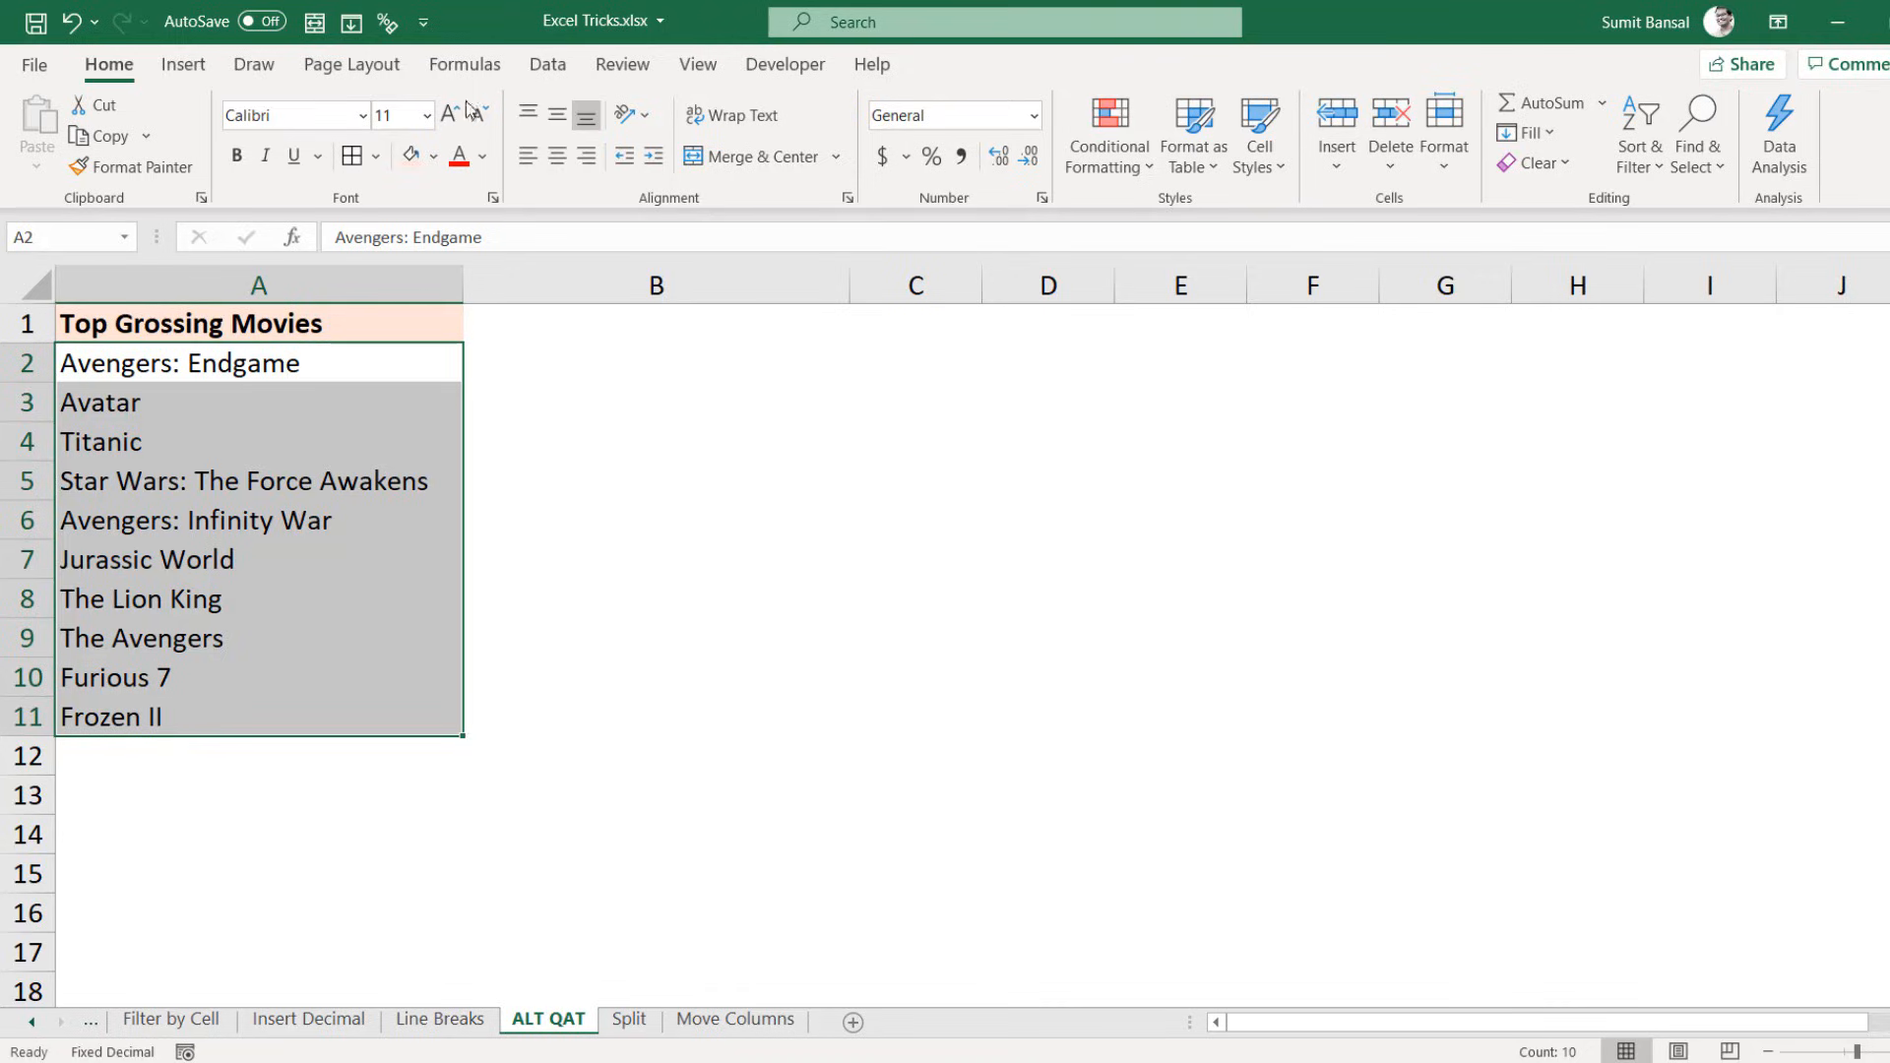
Step: Open Quick Access Toolbar settings, list All Commands, browse them, and close without adding any
right_click(561, 119)
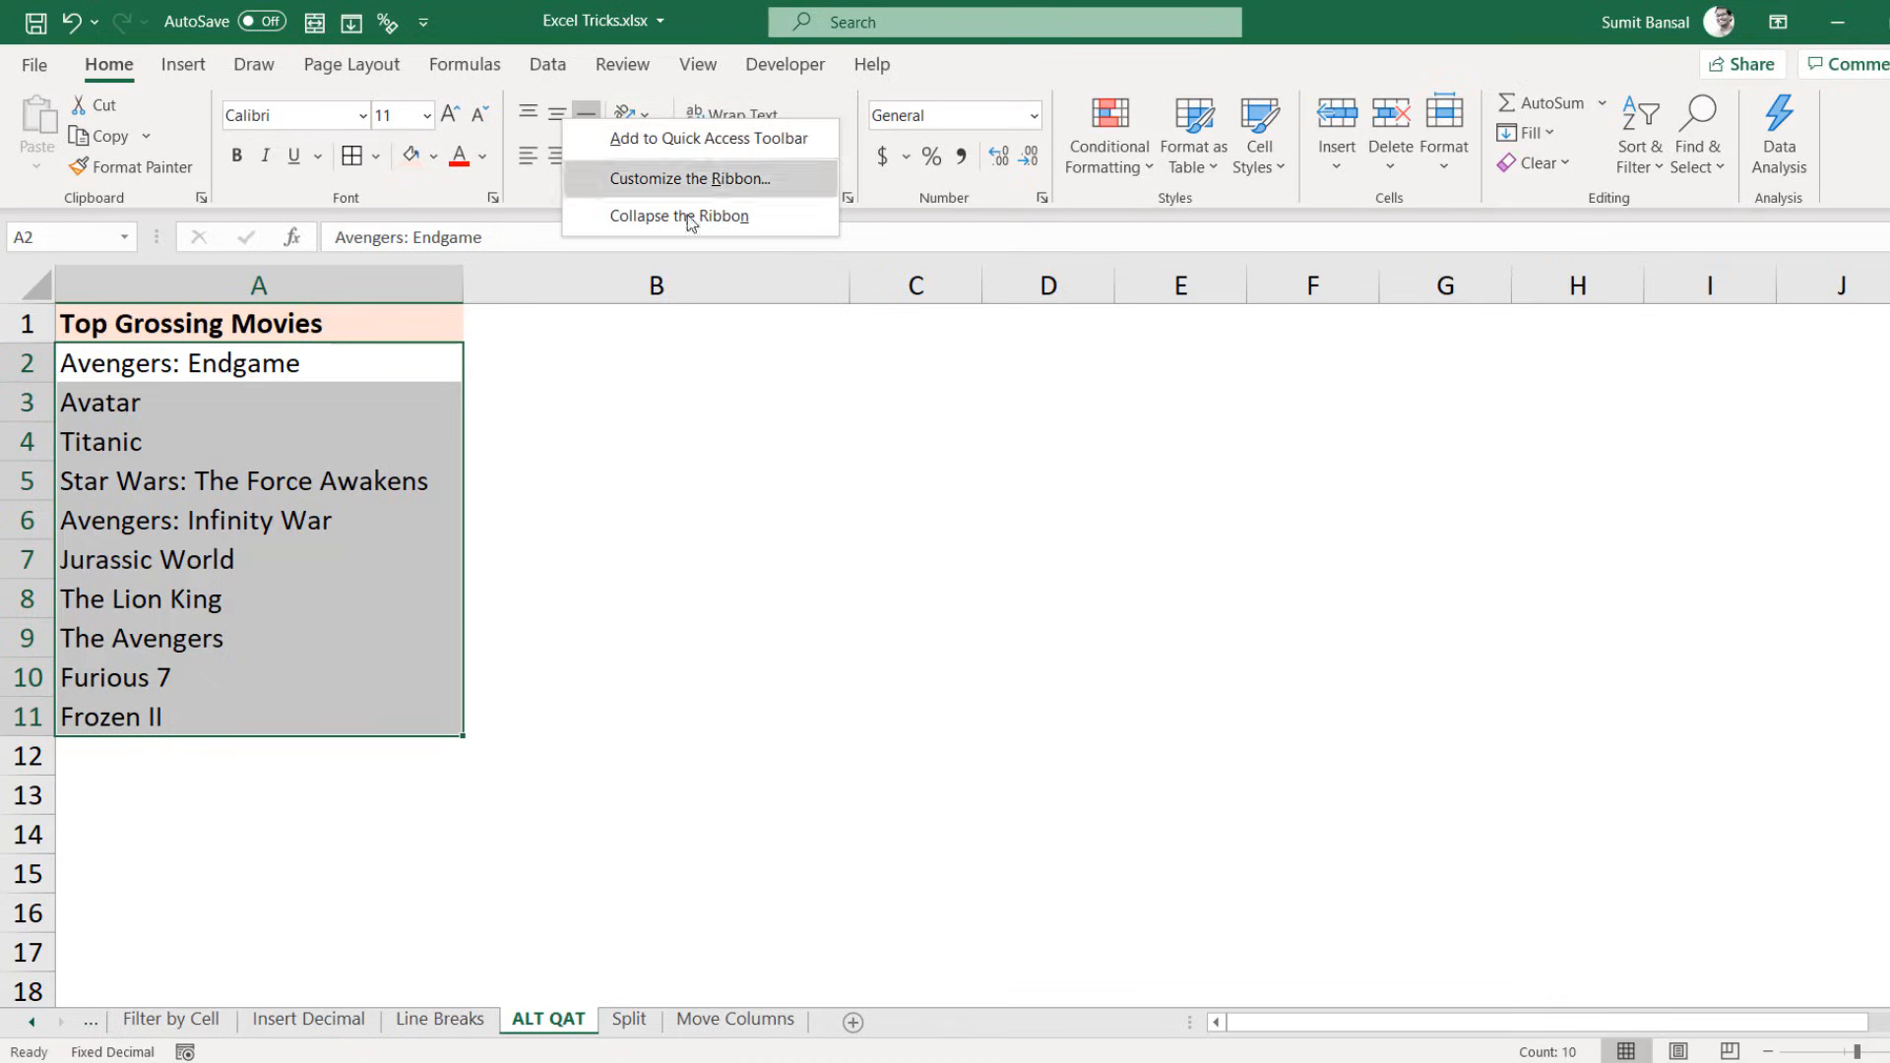
key("Escape")
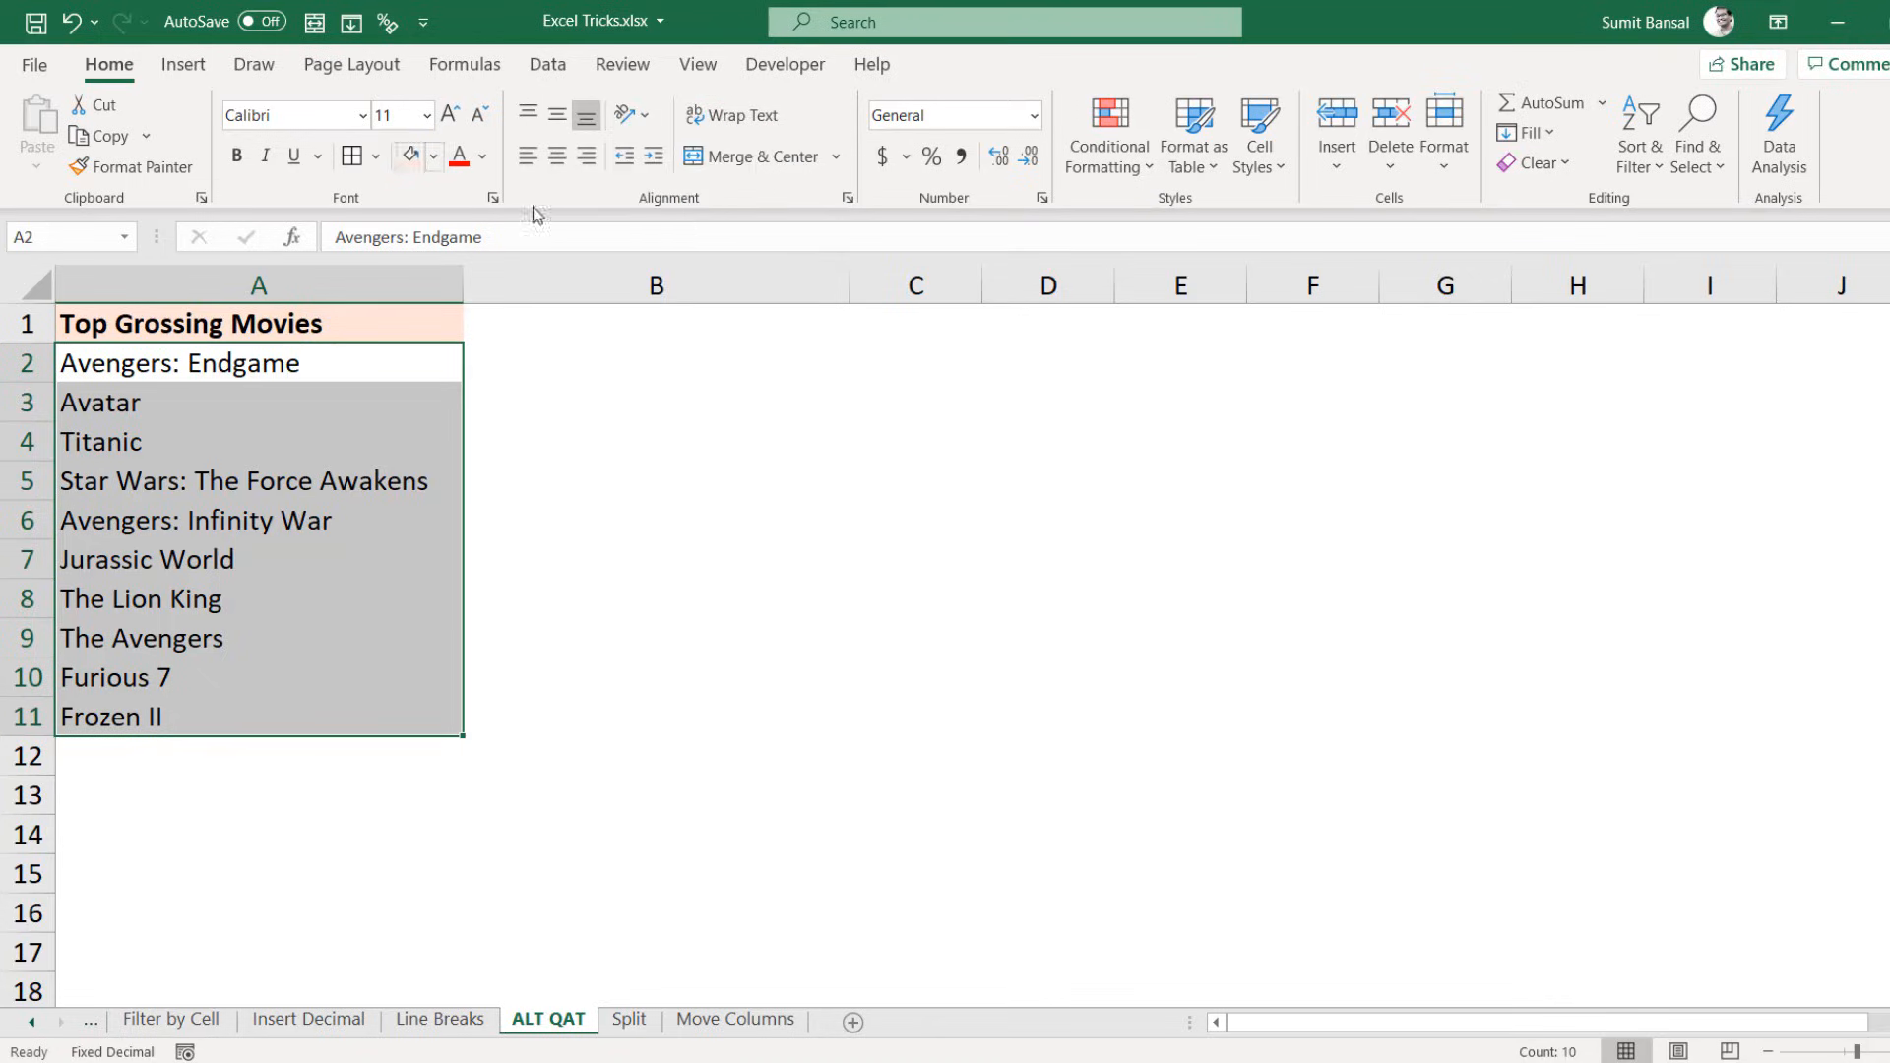
left_click(423, 21)
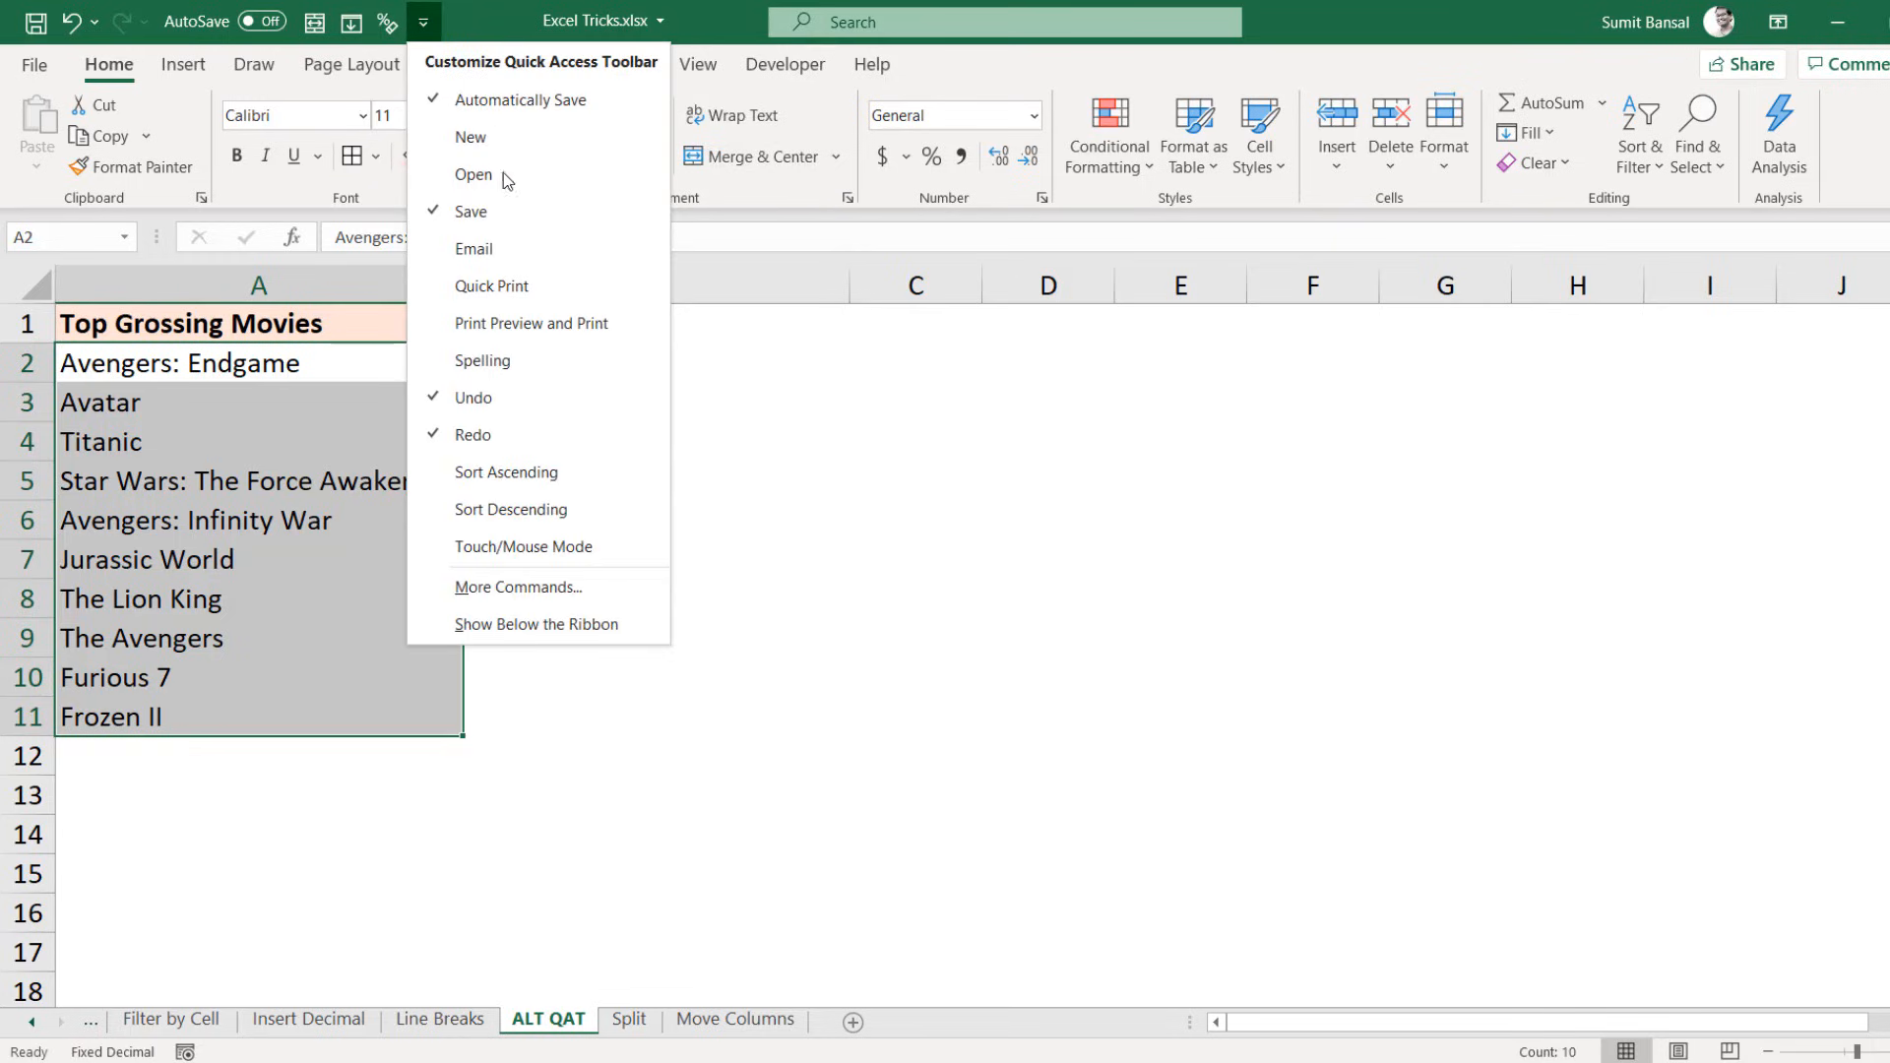
left_click(519, 590)
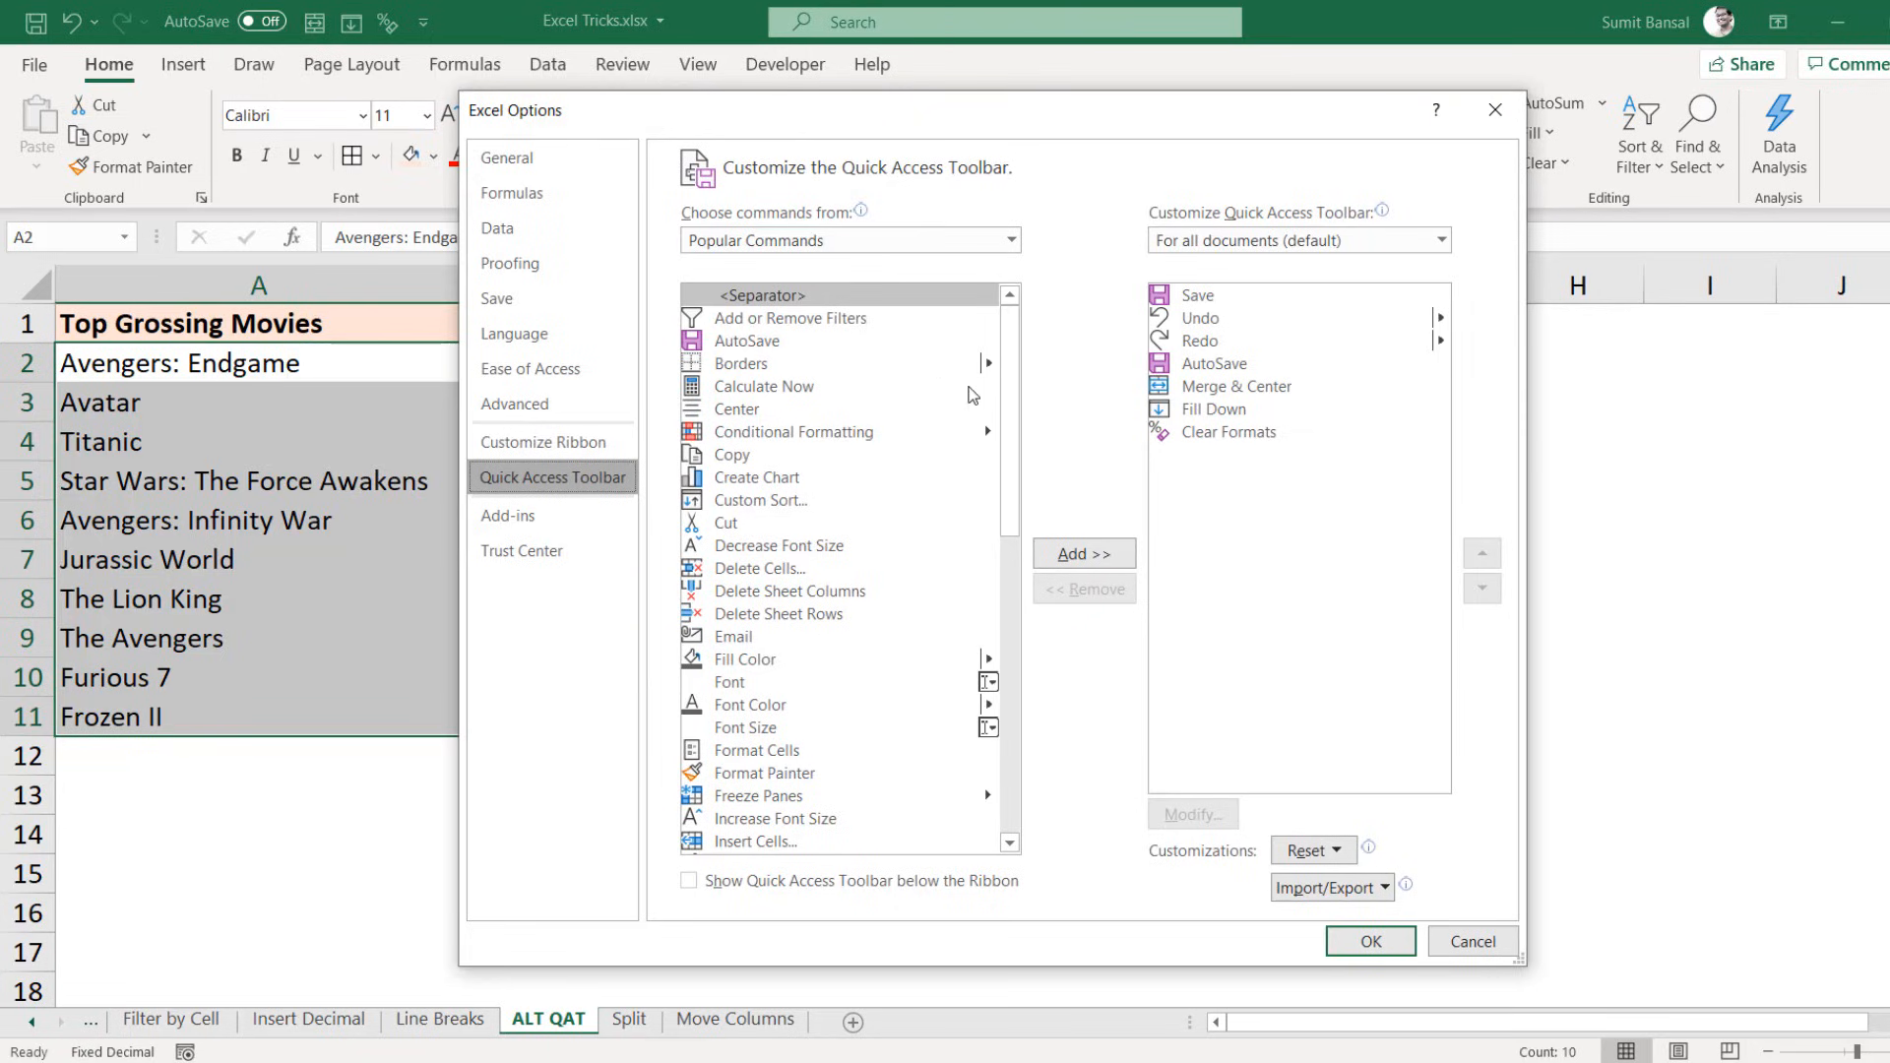
left_click(1010, 240)
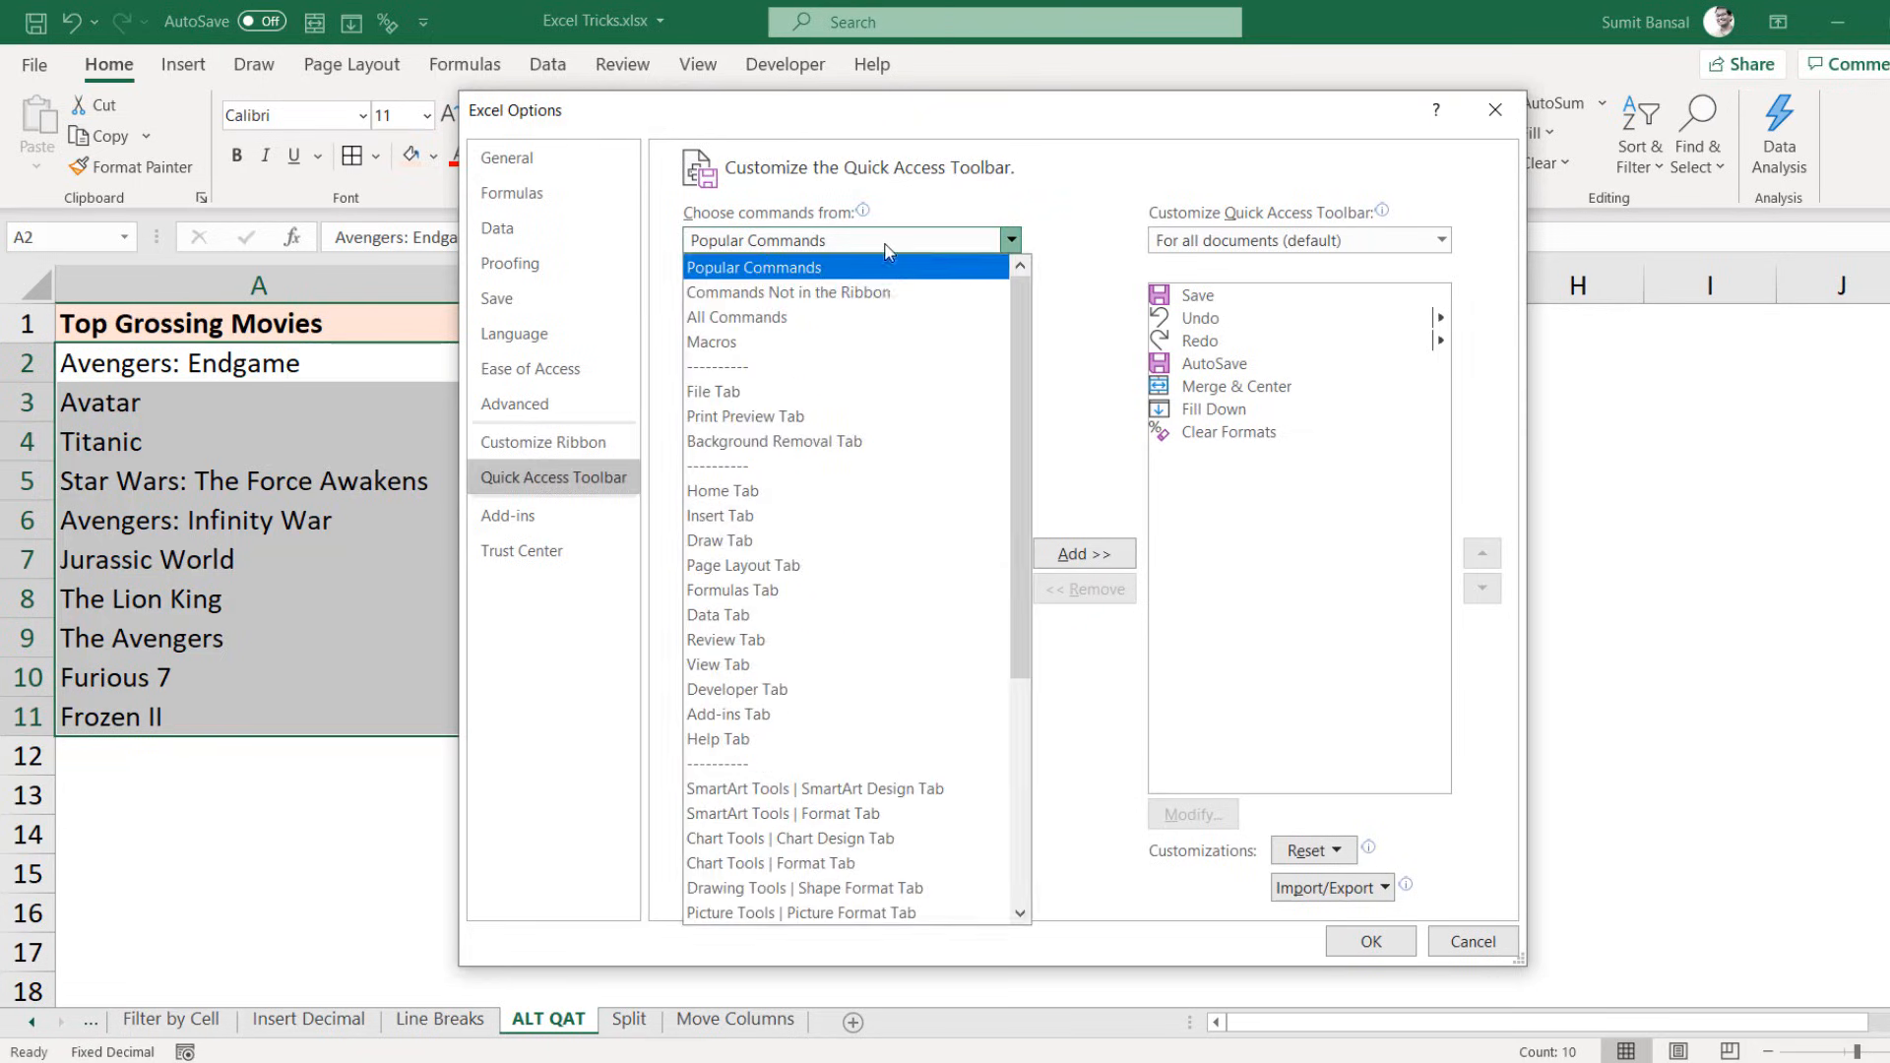
left_click(813, 318)
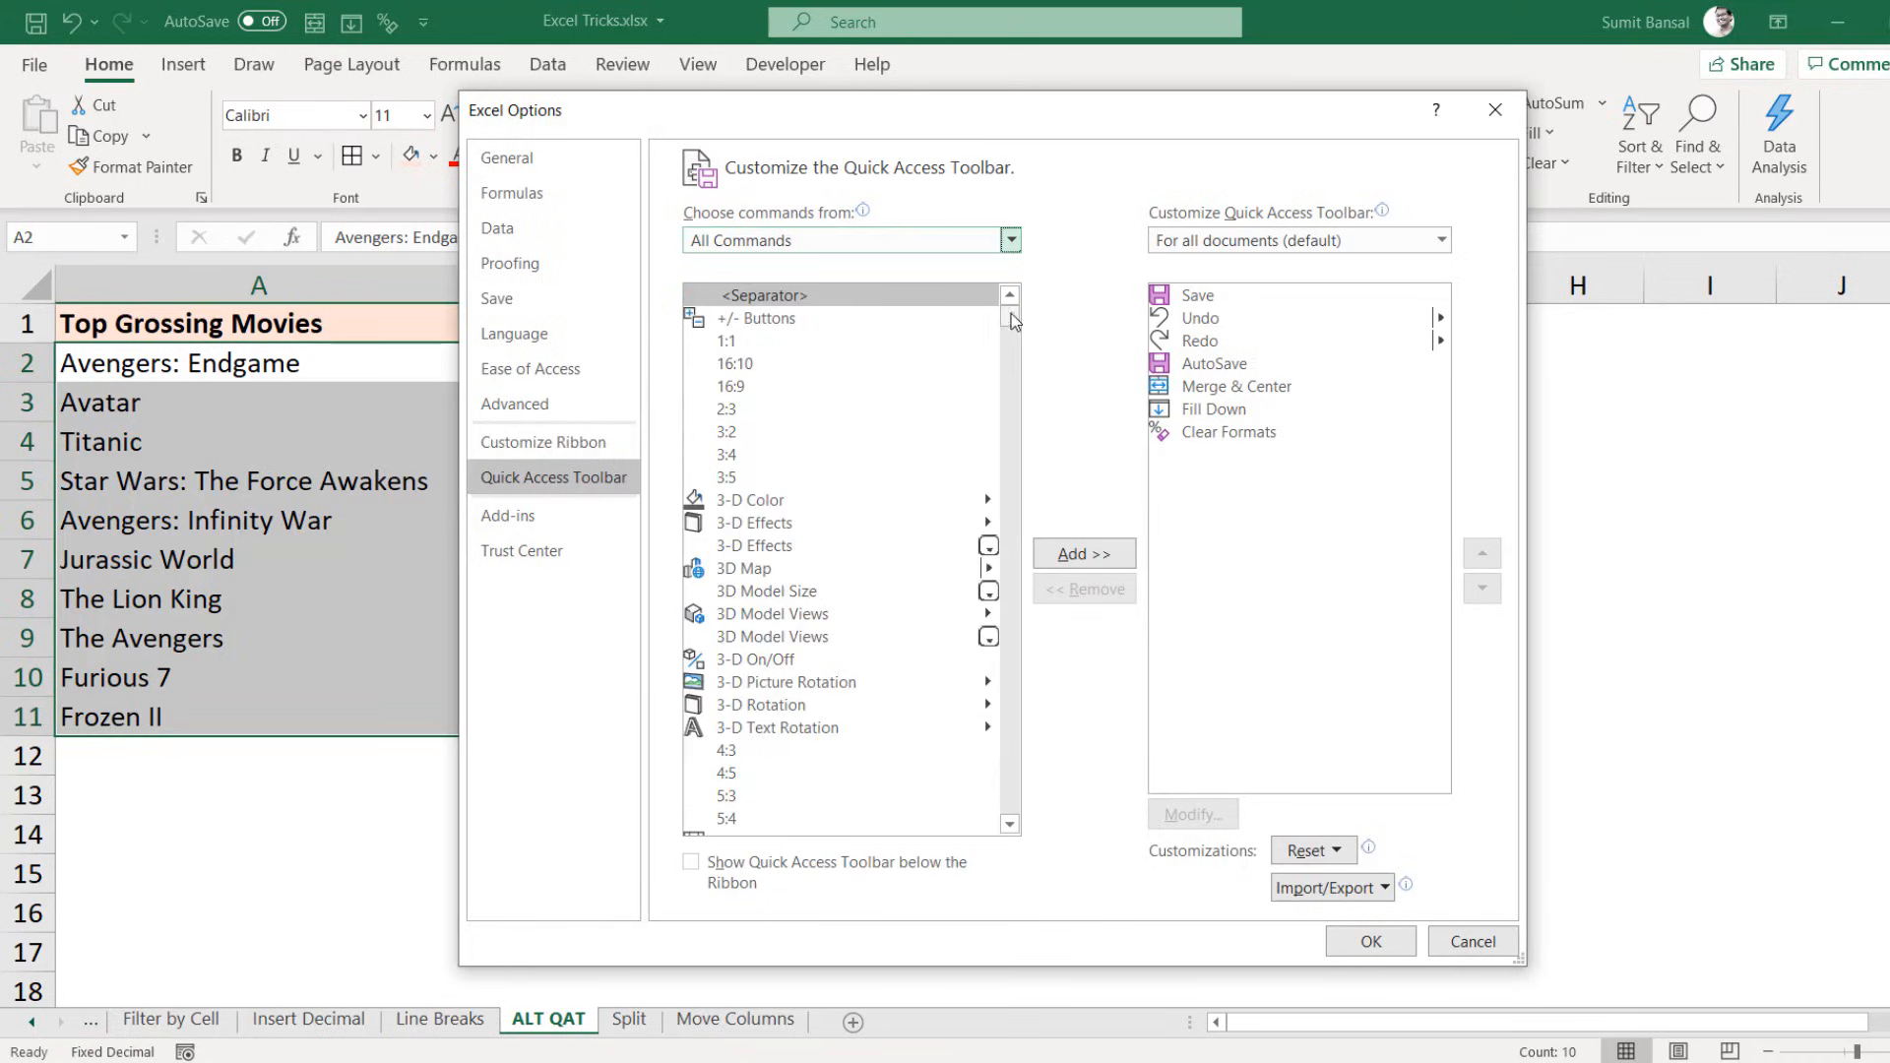
scroll(889, 524, "down", 3)
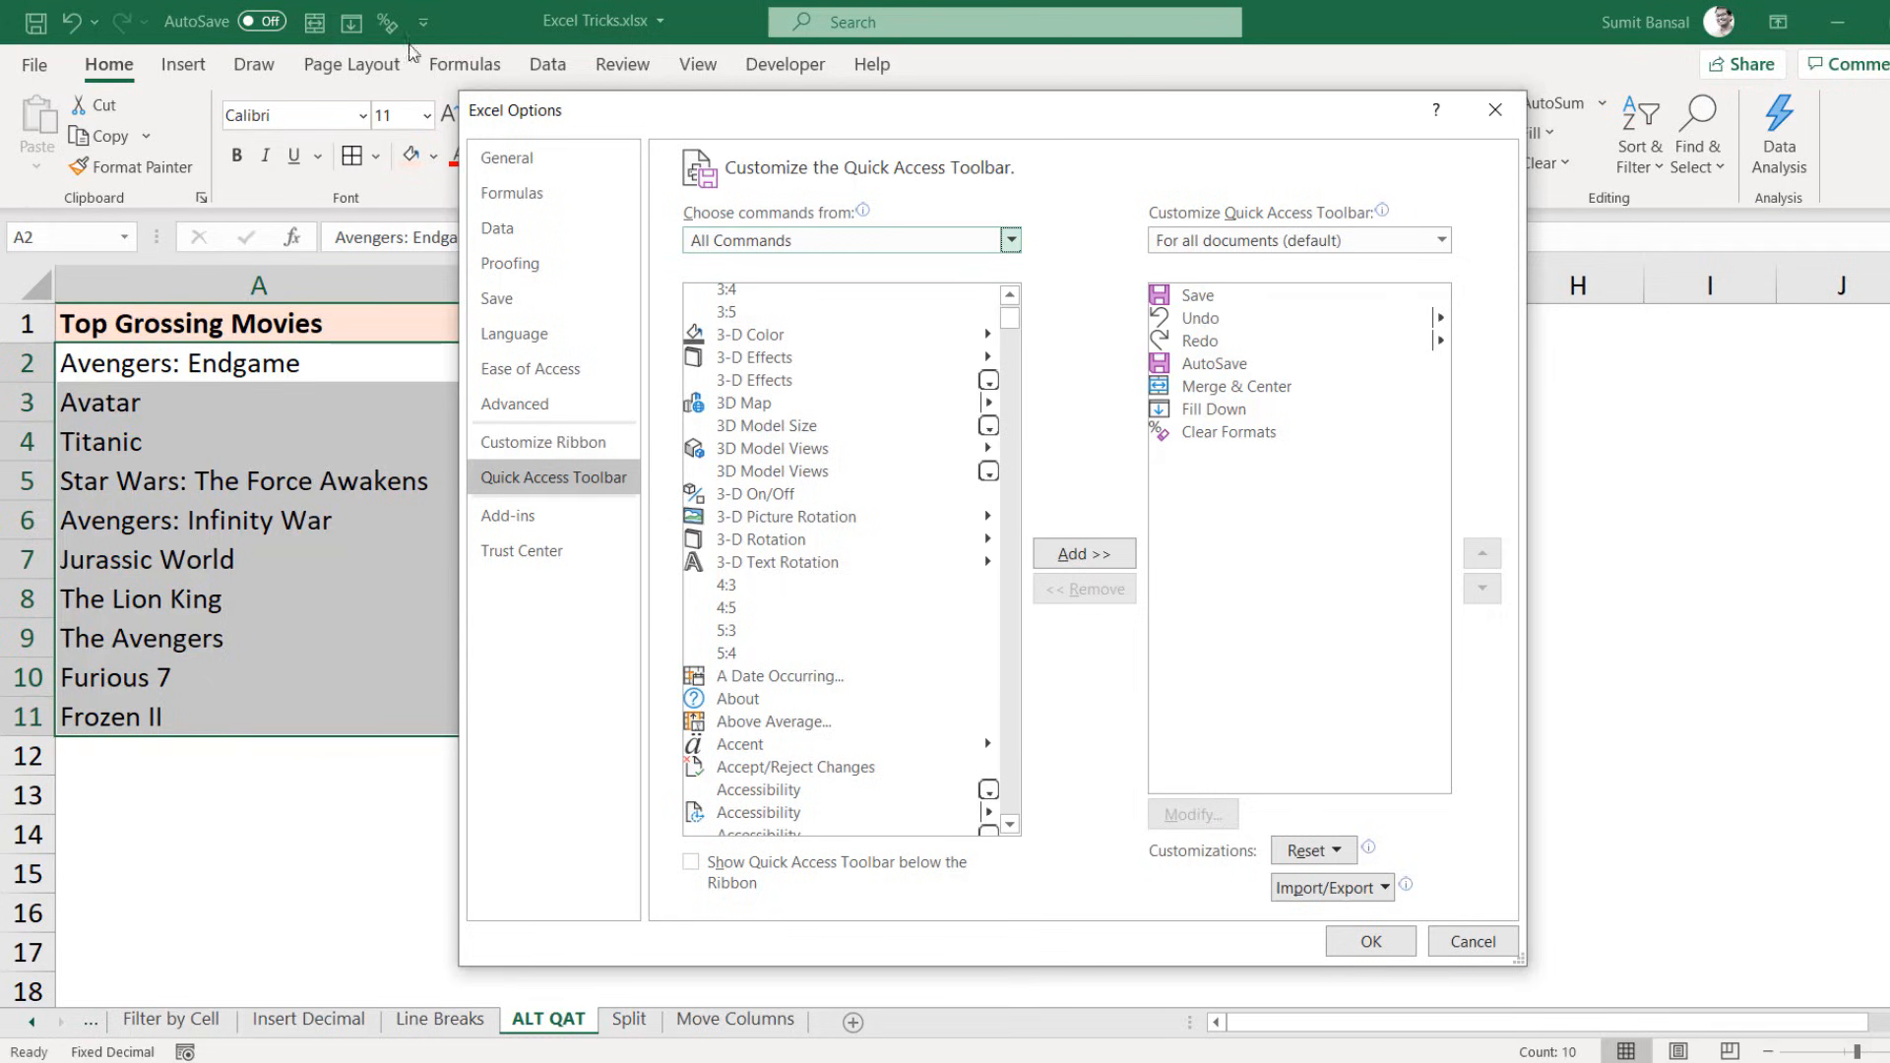
left_click(1494, 110)
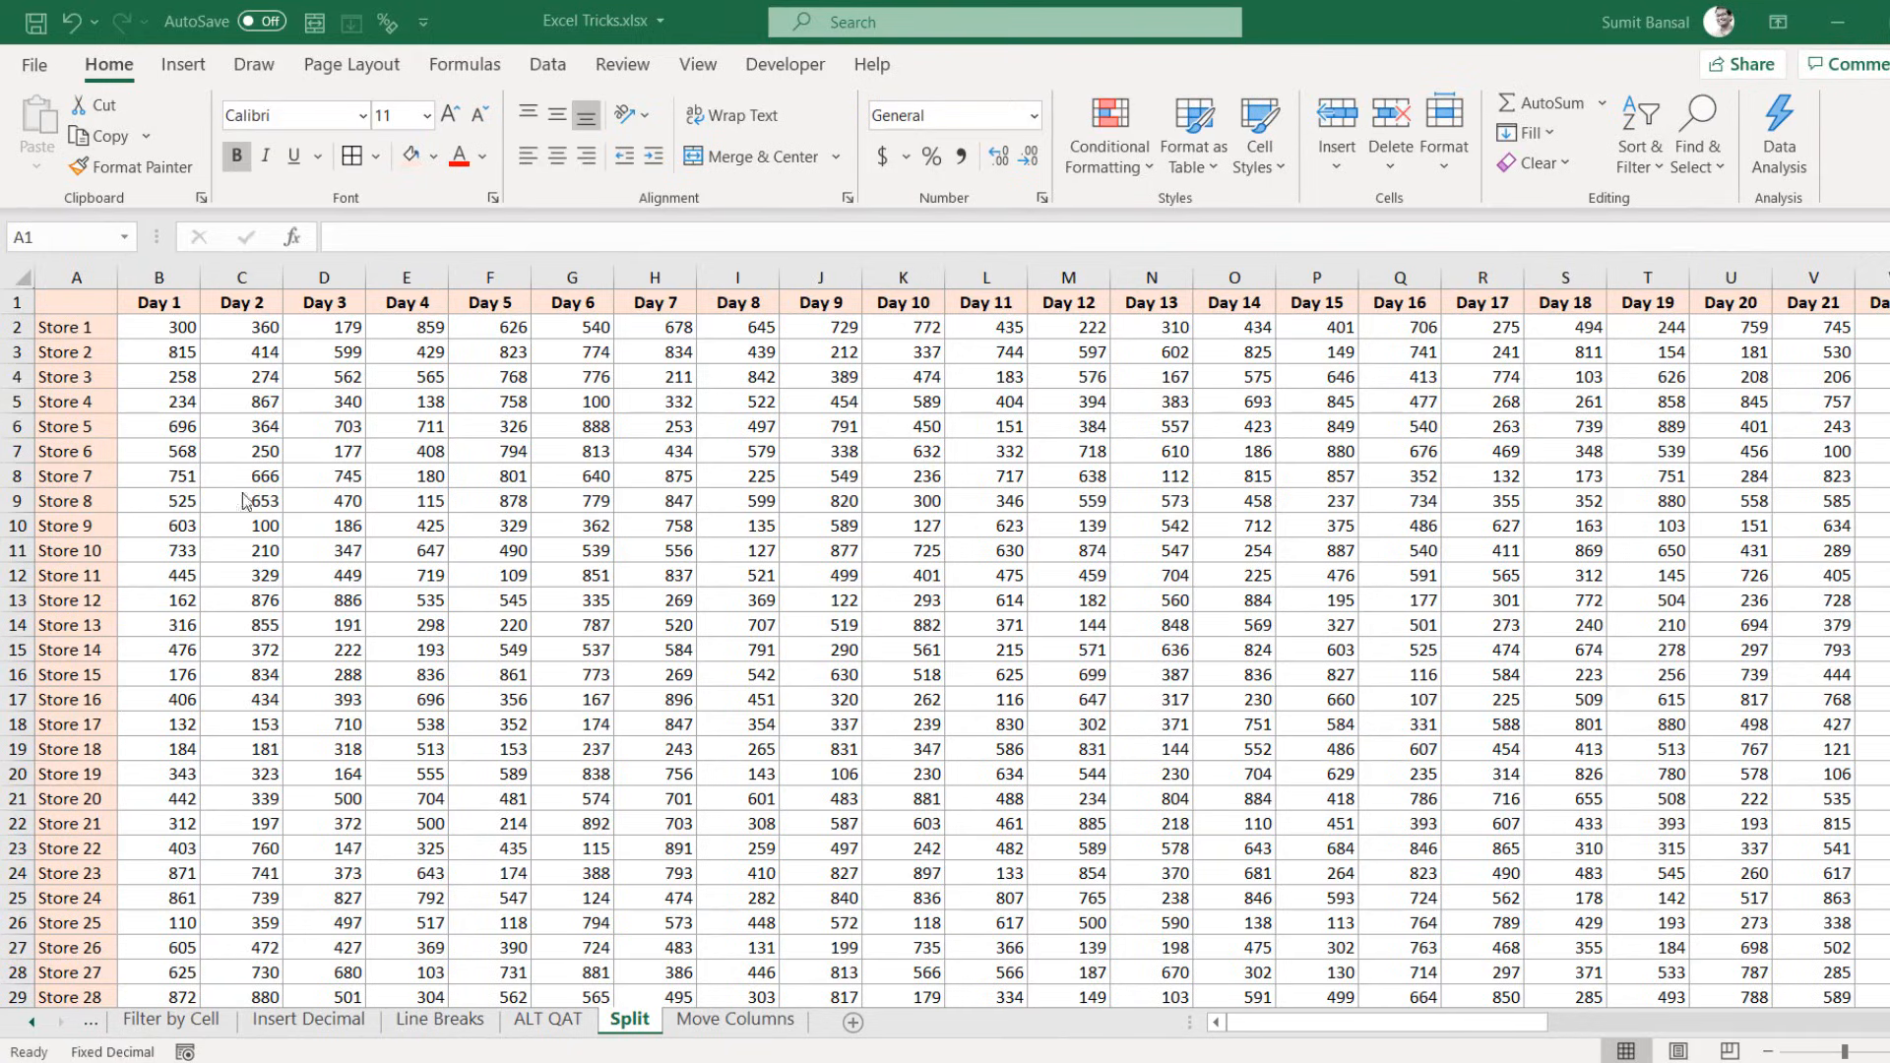
Step: Freeze panes at cell B2 so the Day header row and Store column stay visible
left_click(1254, 1030)
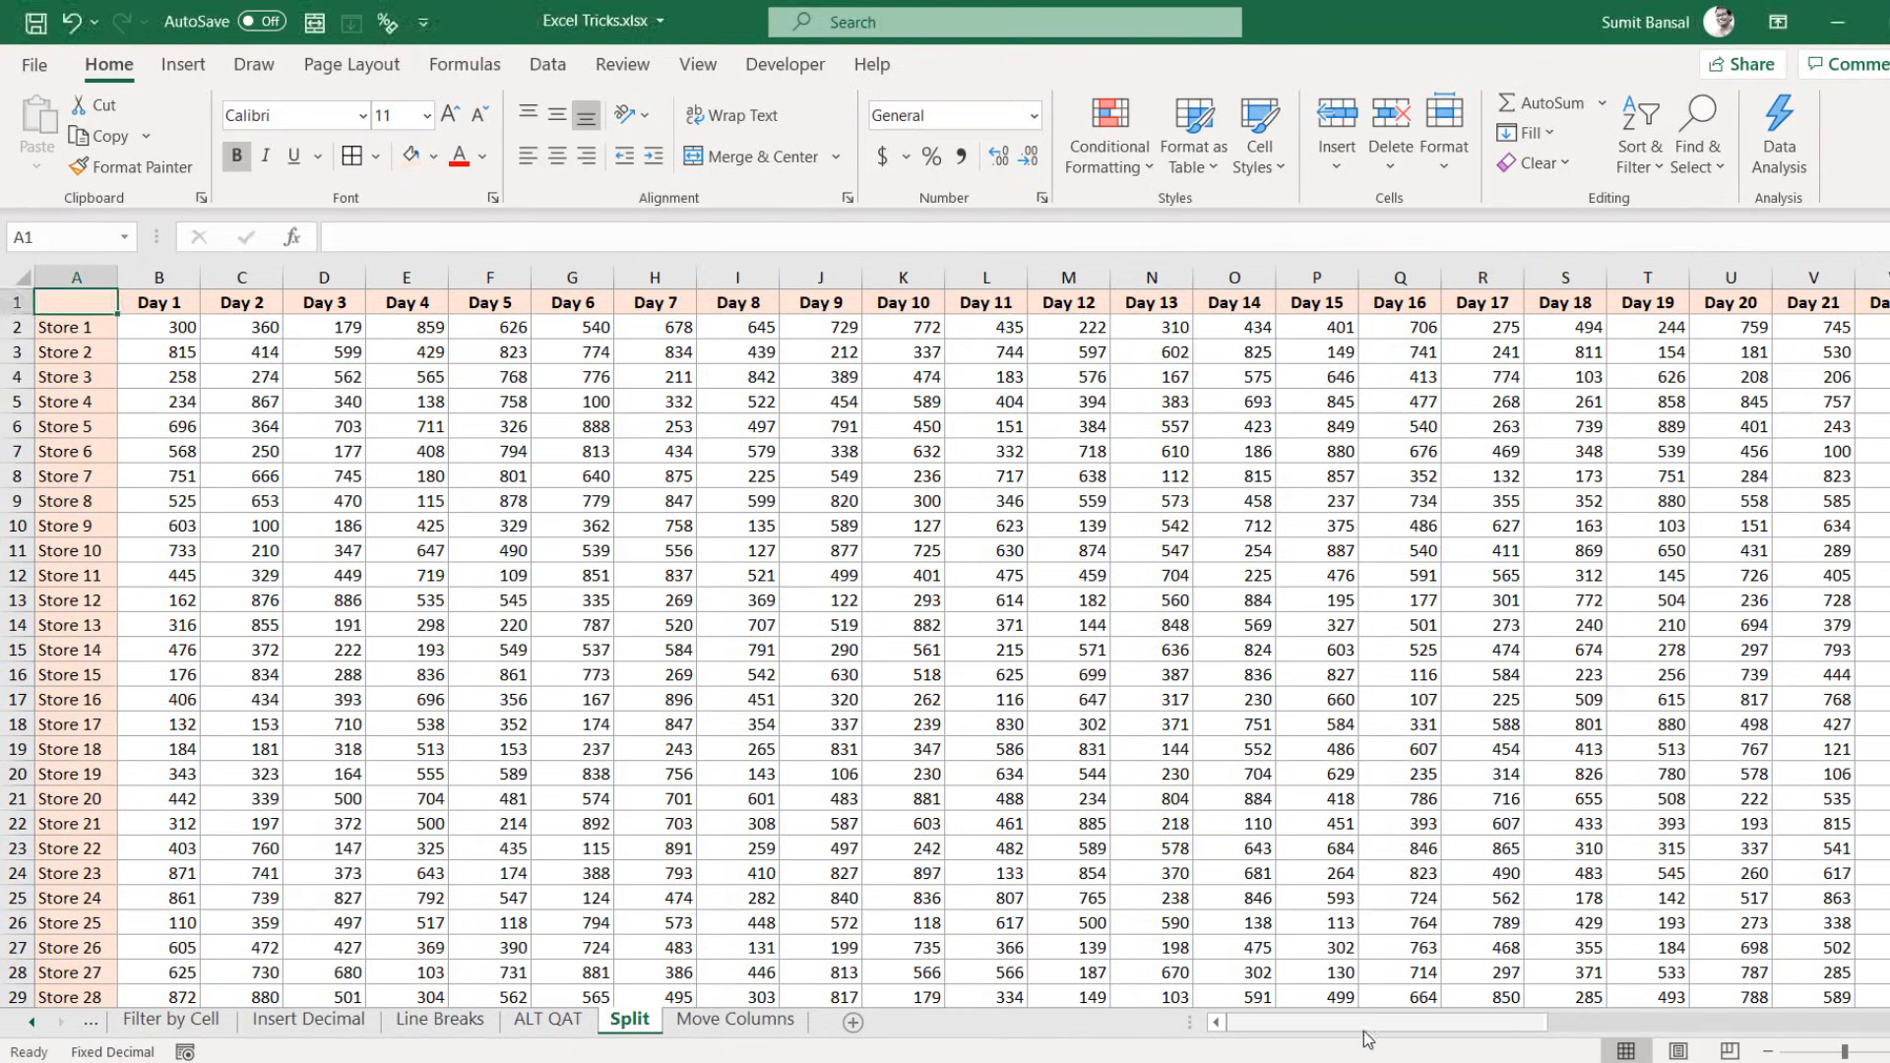
left_click_drag(1340, 1027, 1427, 1029)
scroll(1284, 852, "down", 4)
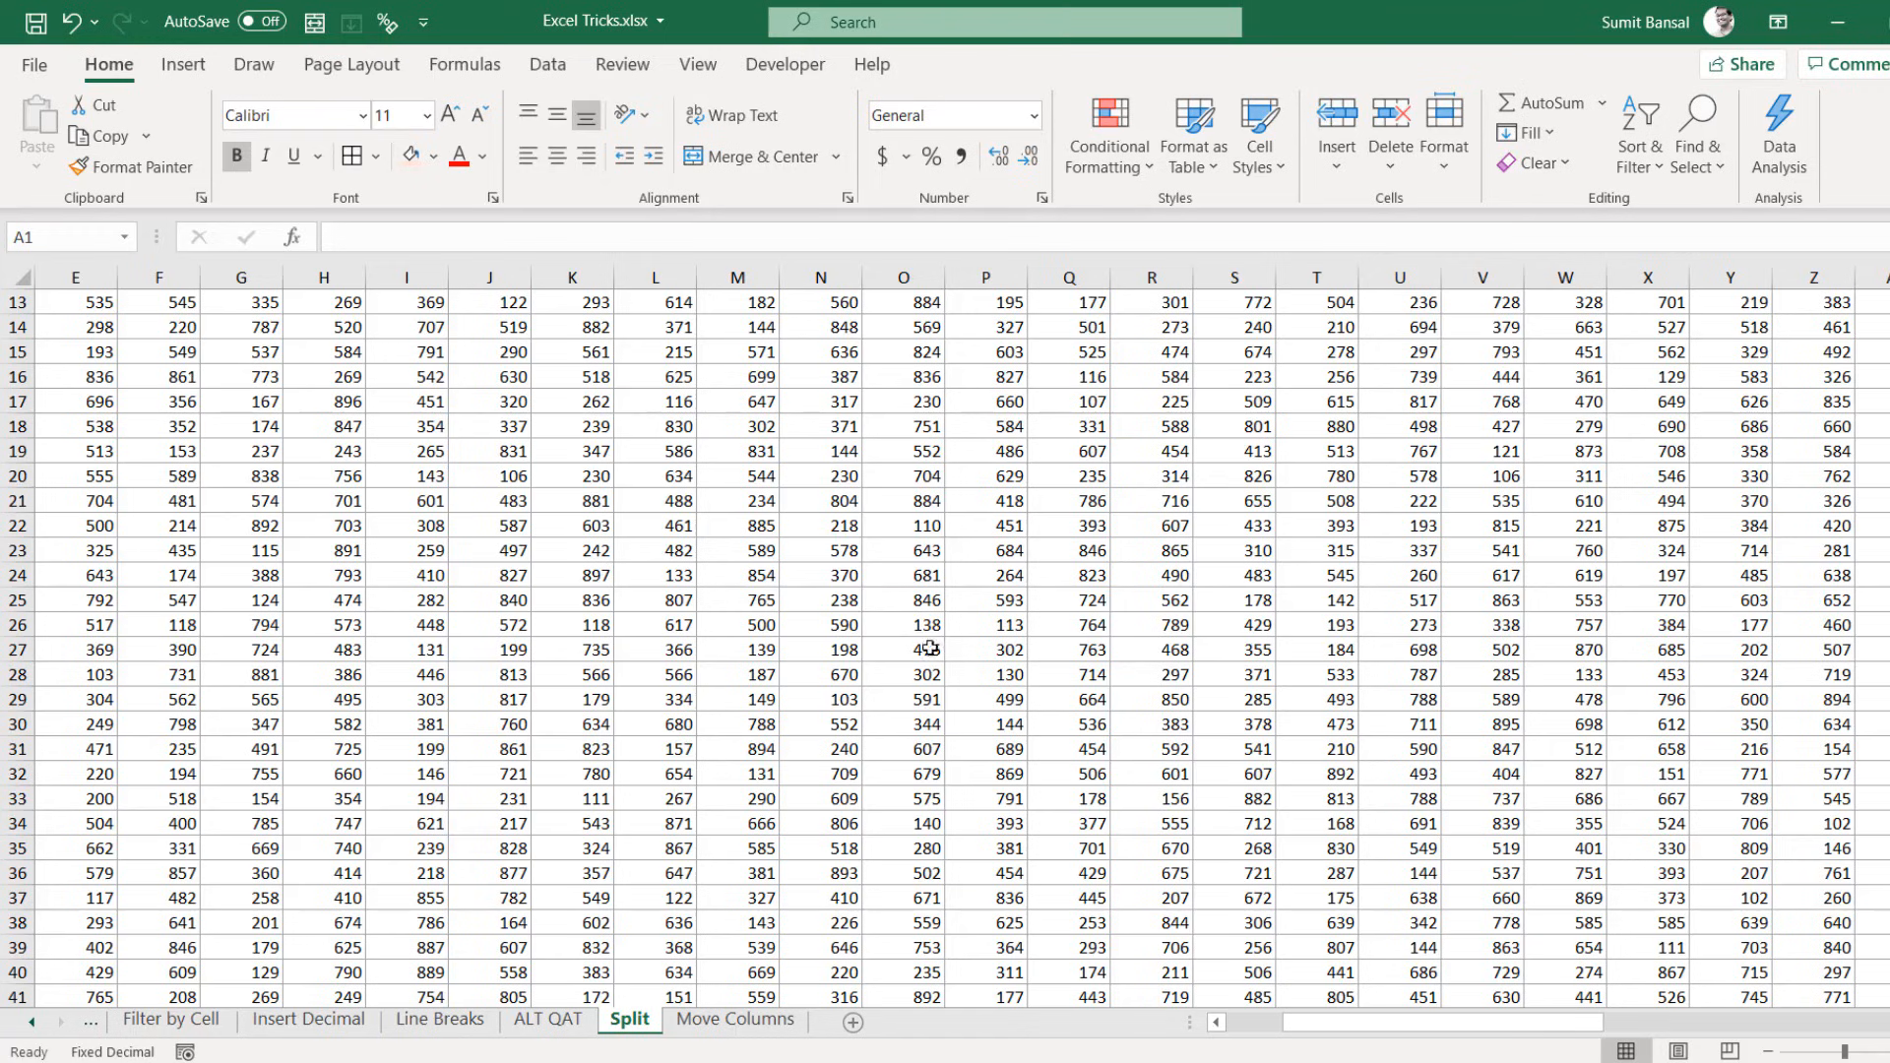
left_click_drag(1361, 1025, 1145, 1001)
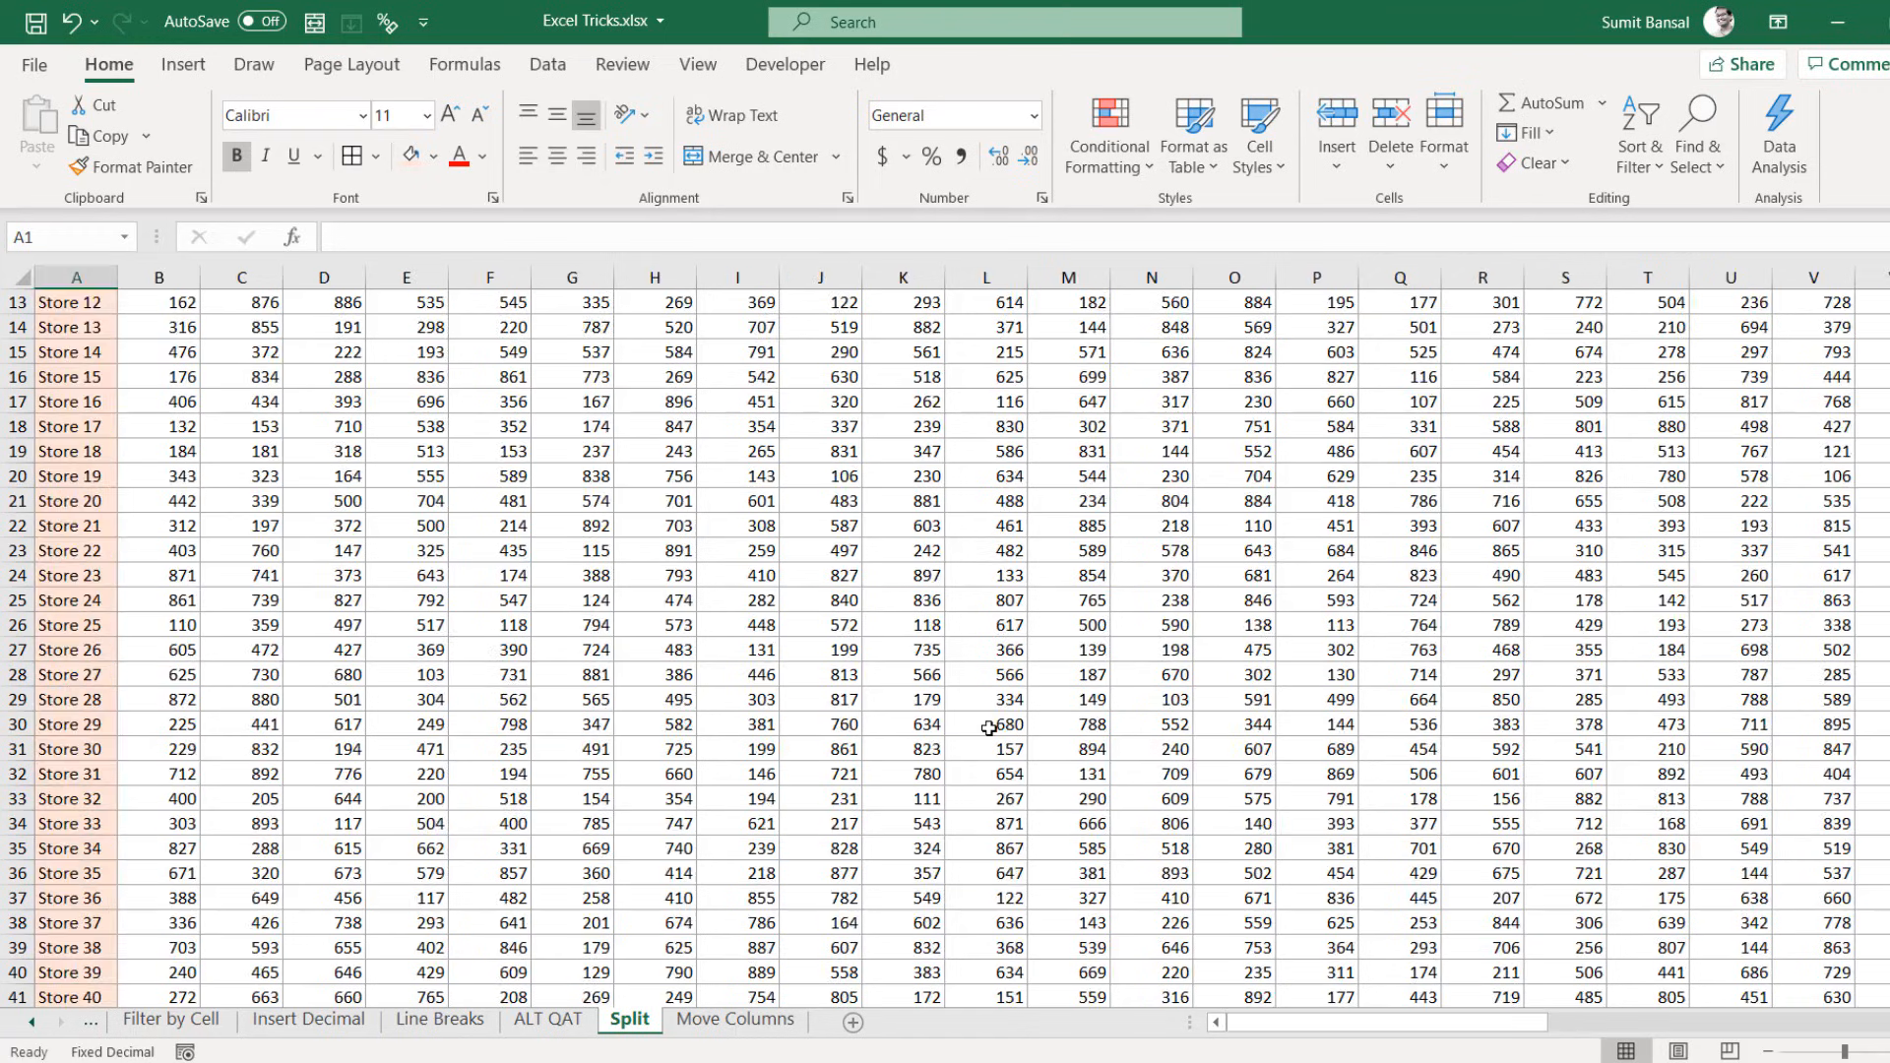
scroll(991, 725, "up", 4)
left_click(194, 325)
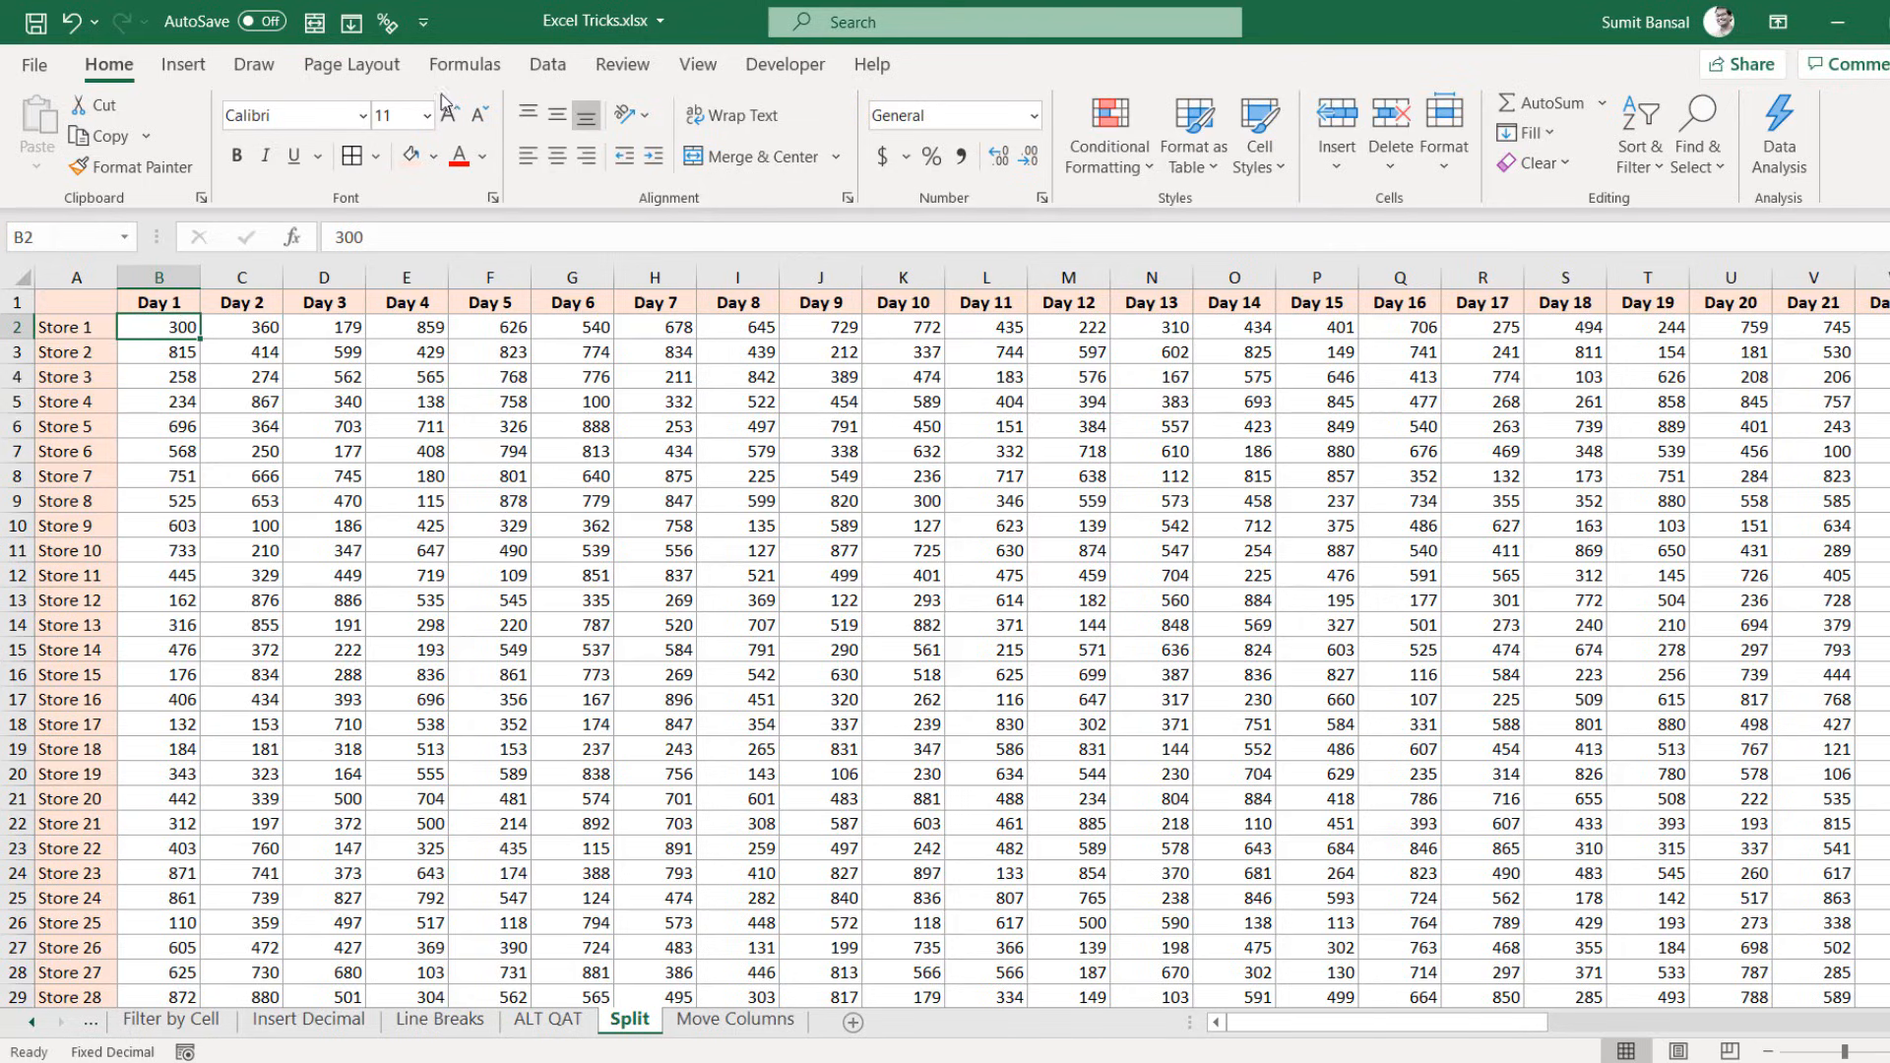
left_click(695, 67)
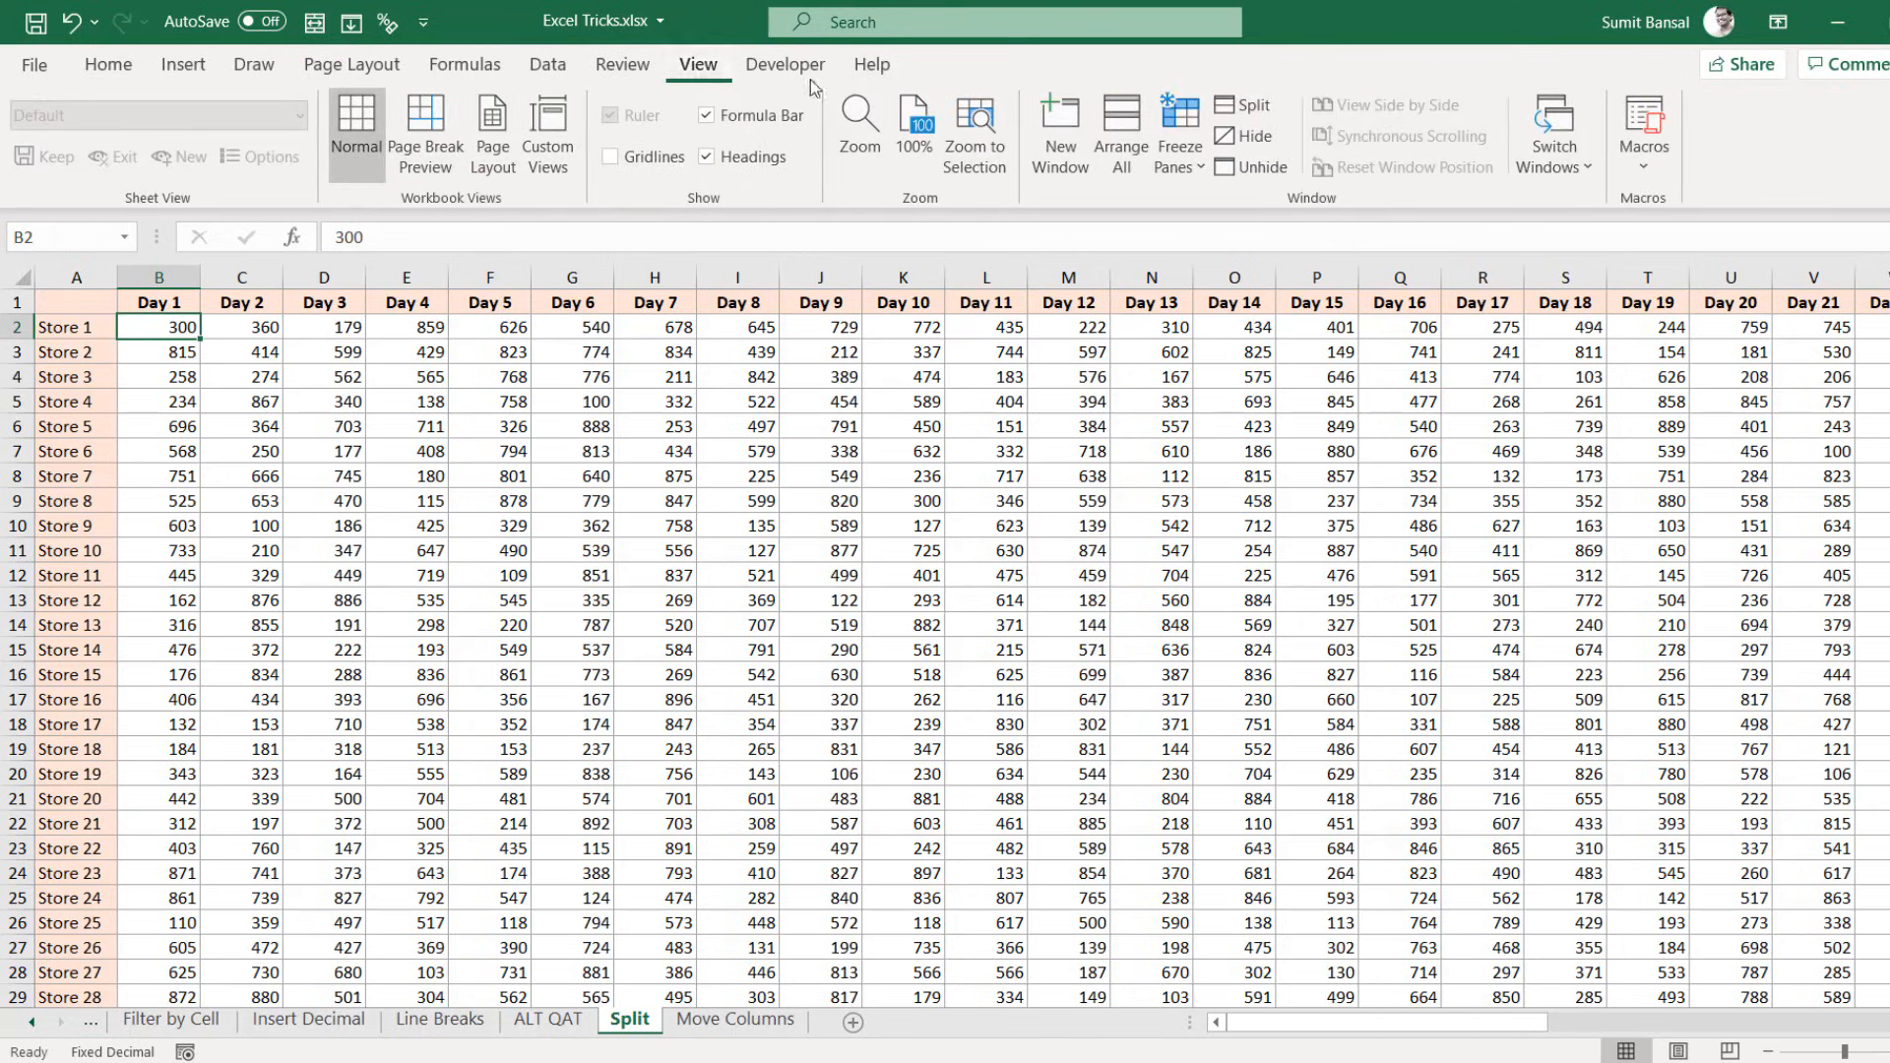
left_click(1196, 159)
left_click(1225, 213)
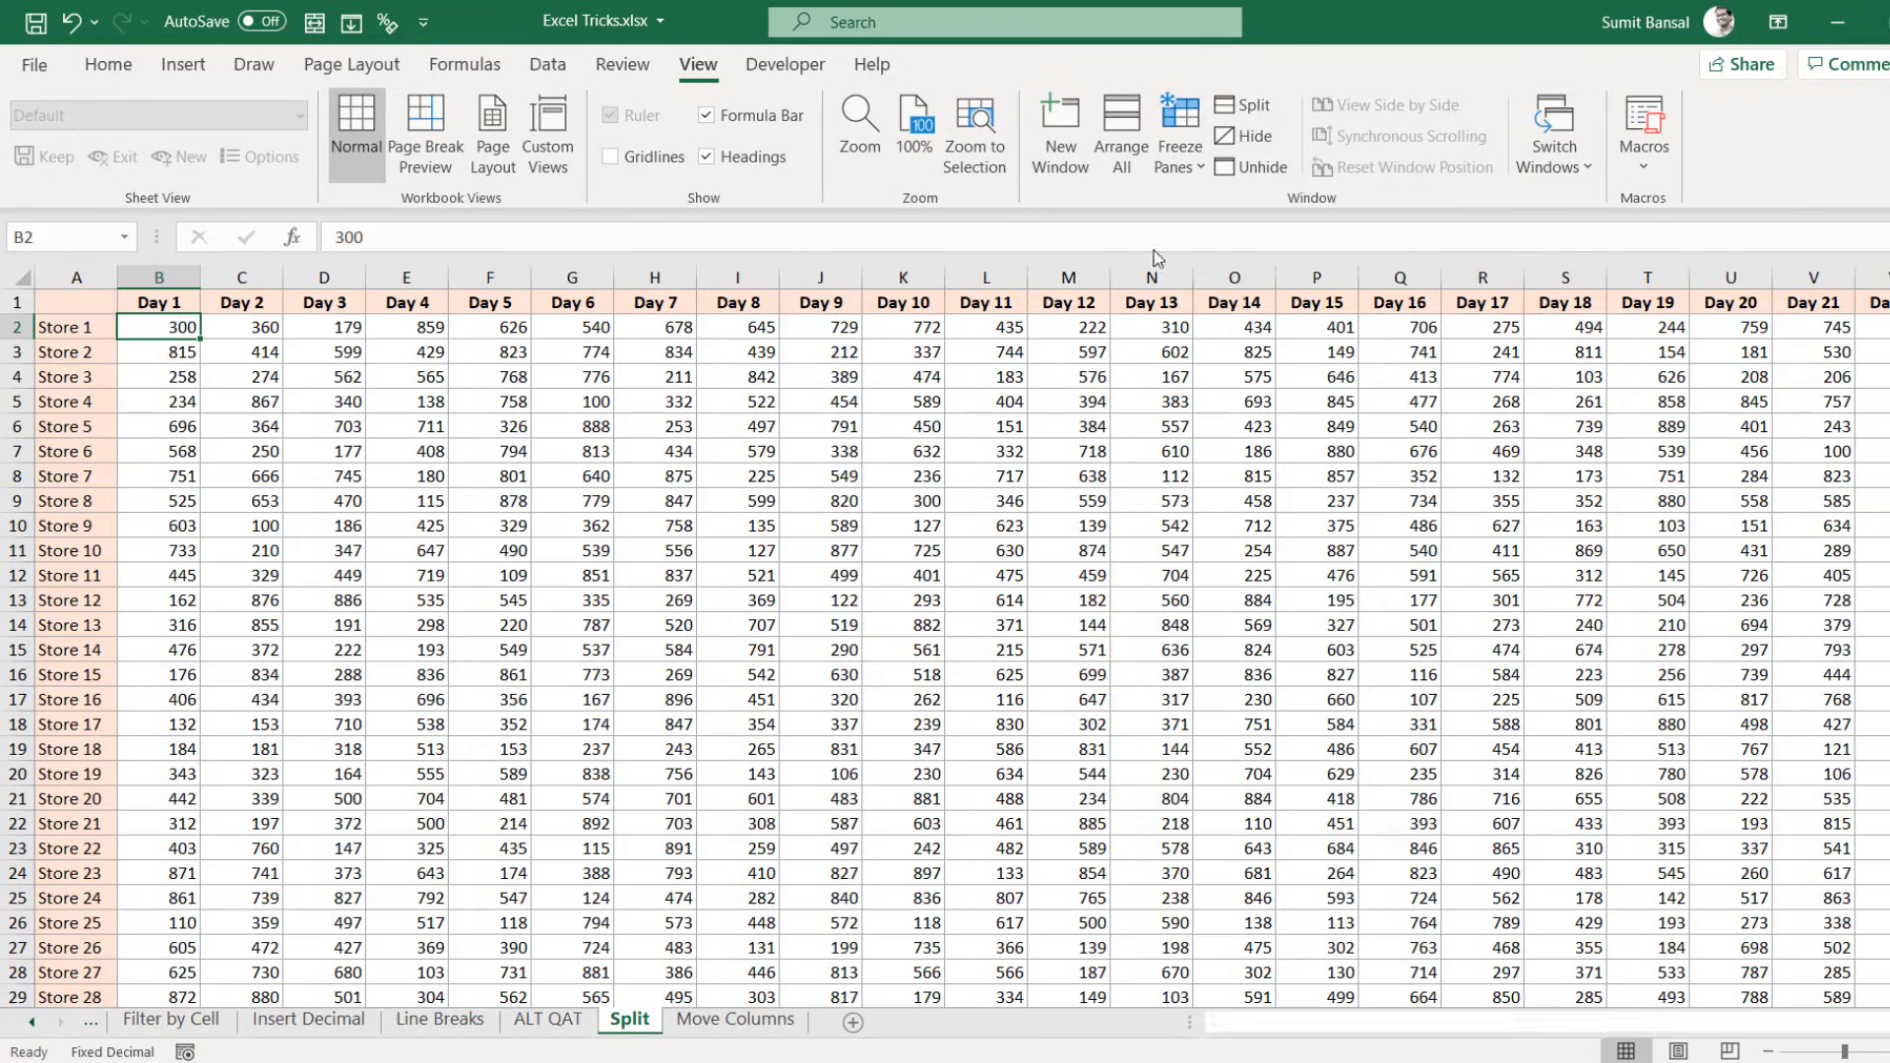
Step: Scroll down and across to Day 30 to test the frozen panes, ending on cell K8
scroll(392, 498, "down", 12)
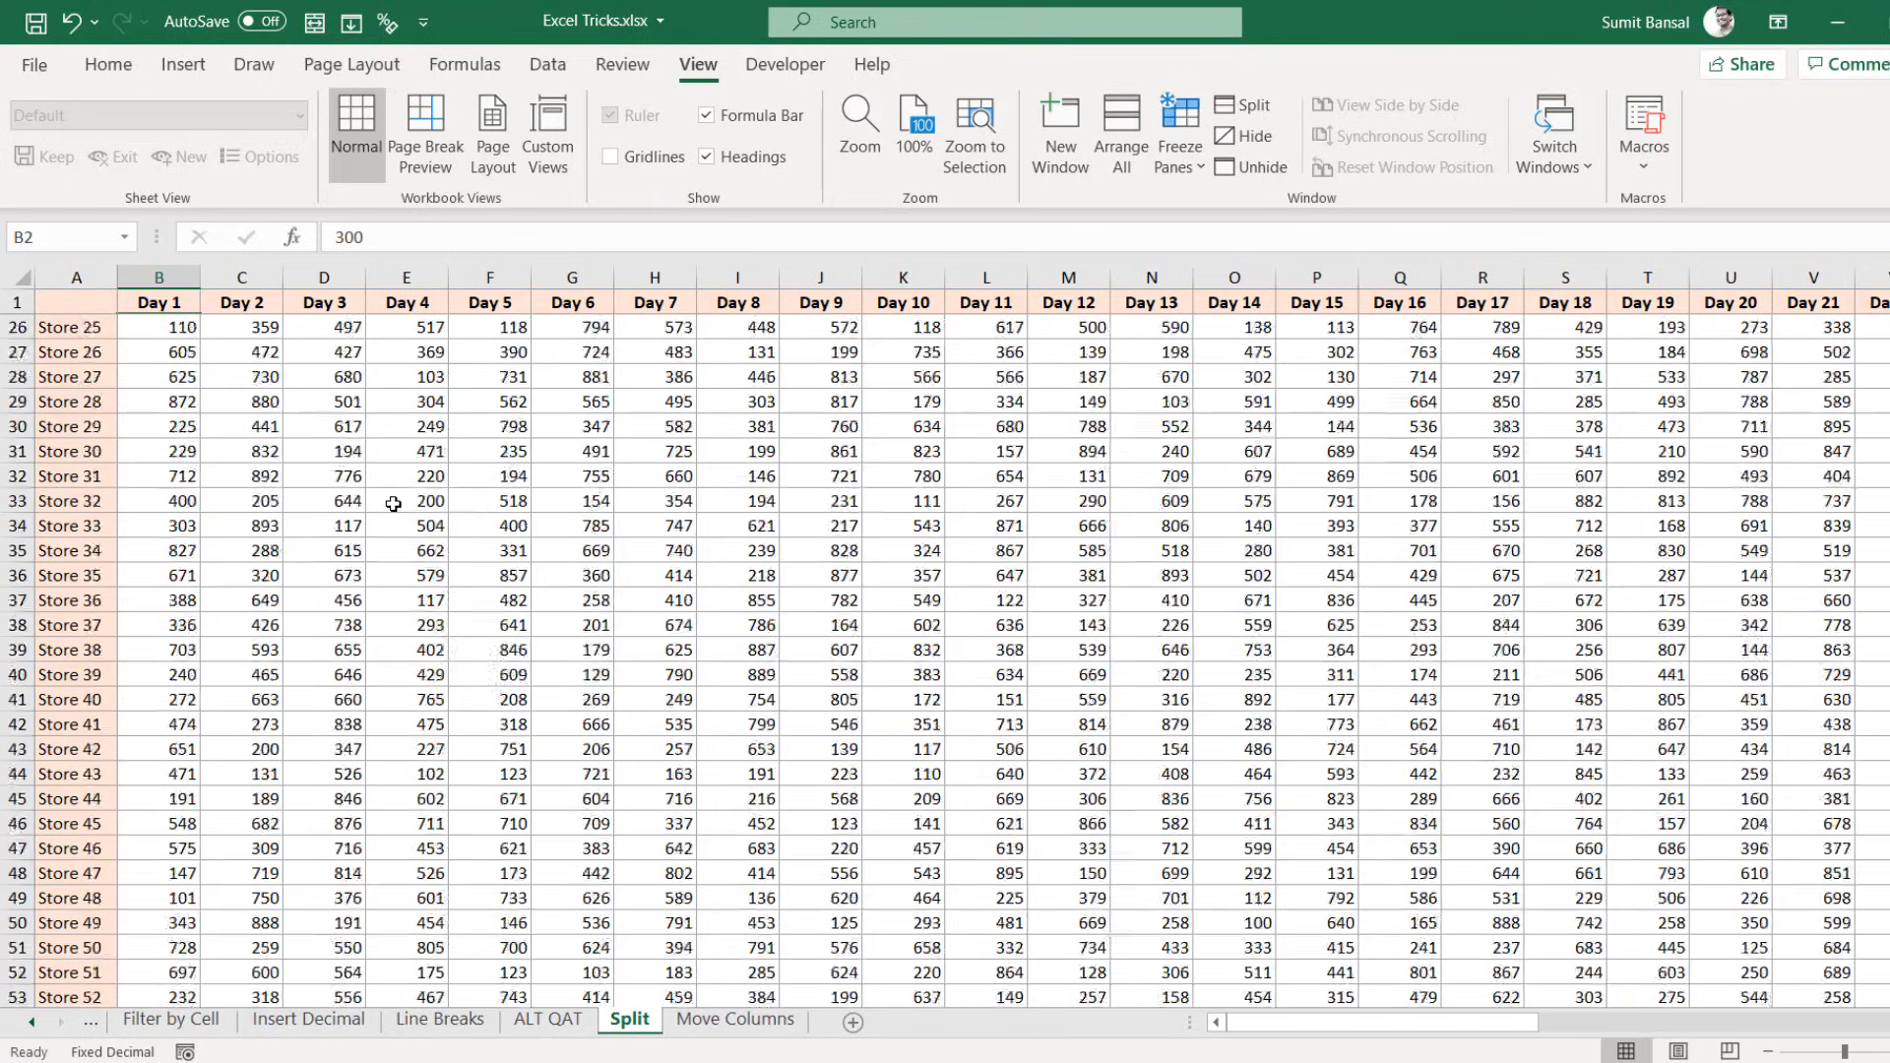
scroll(400, 513, "up", 12)
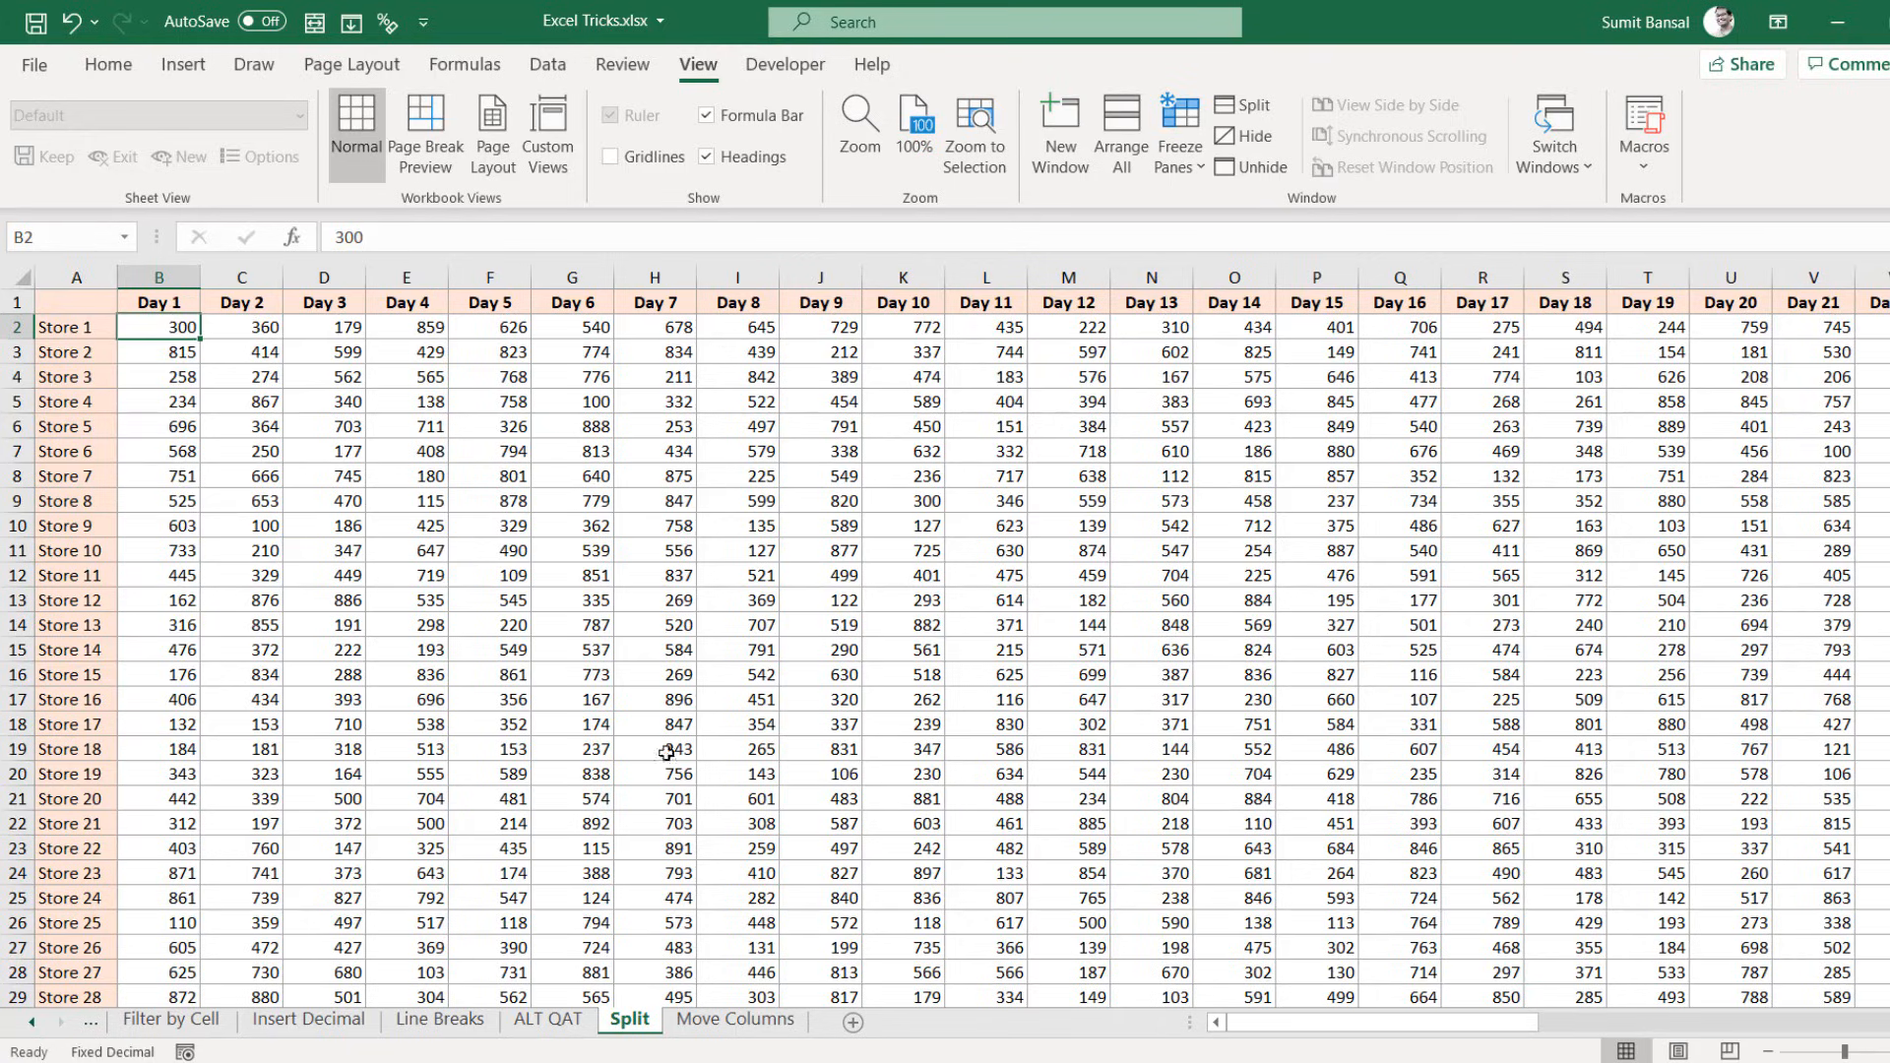
left_click_drag(1267, 1029, 996, 1046)
scroll(901, 807, "down", 5)
scroll(902, 807, "up", 5)
left_click(912, 277)
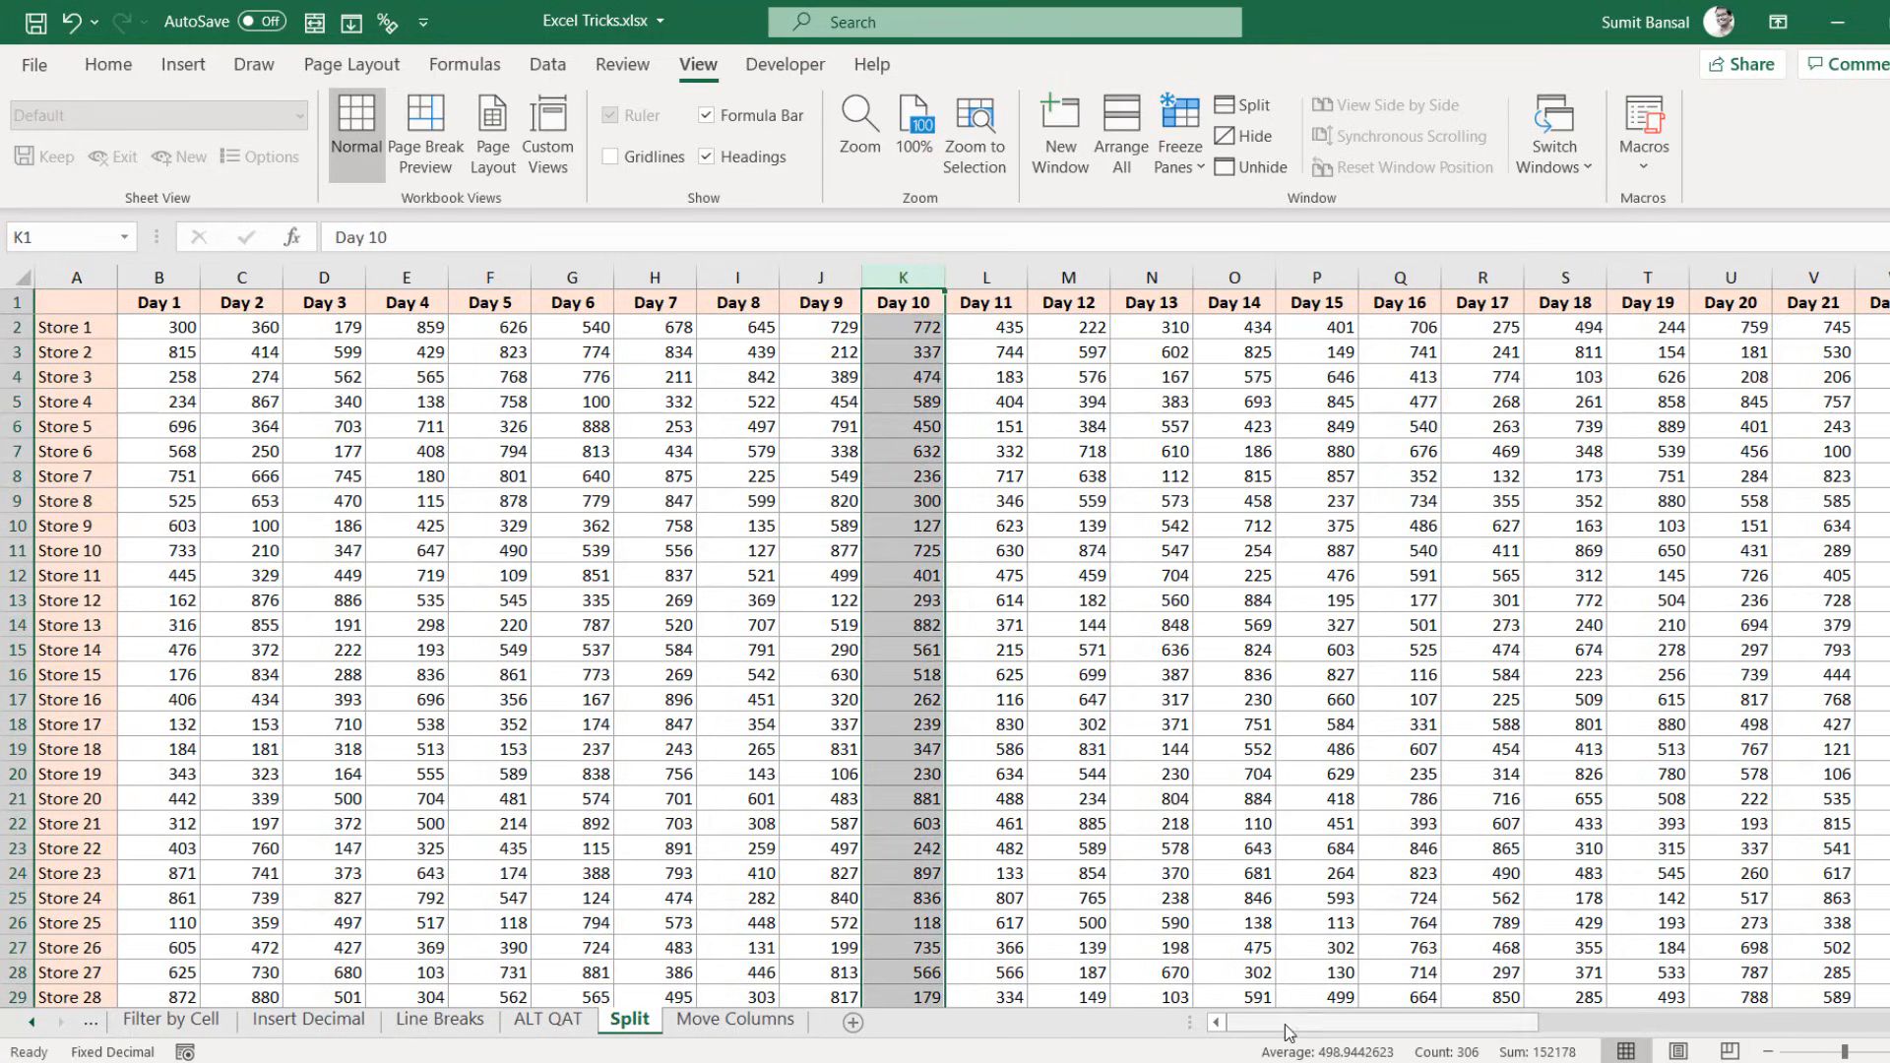
left_click_drag(1284, 1023, 1570, 1042)
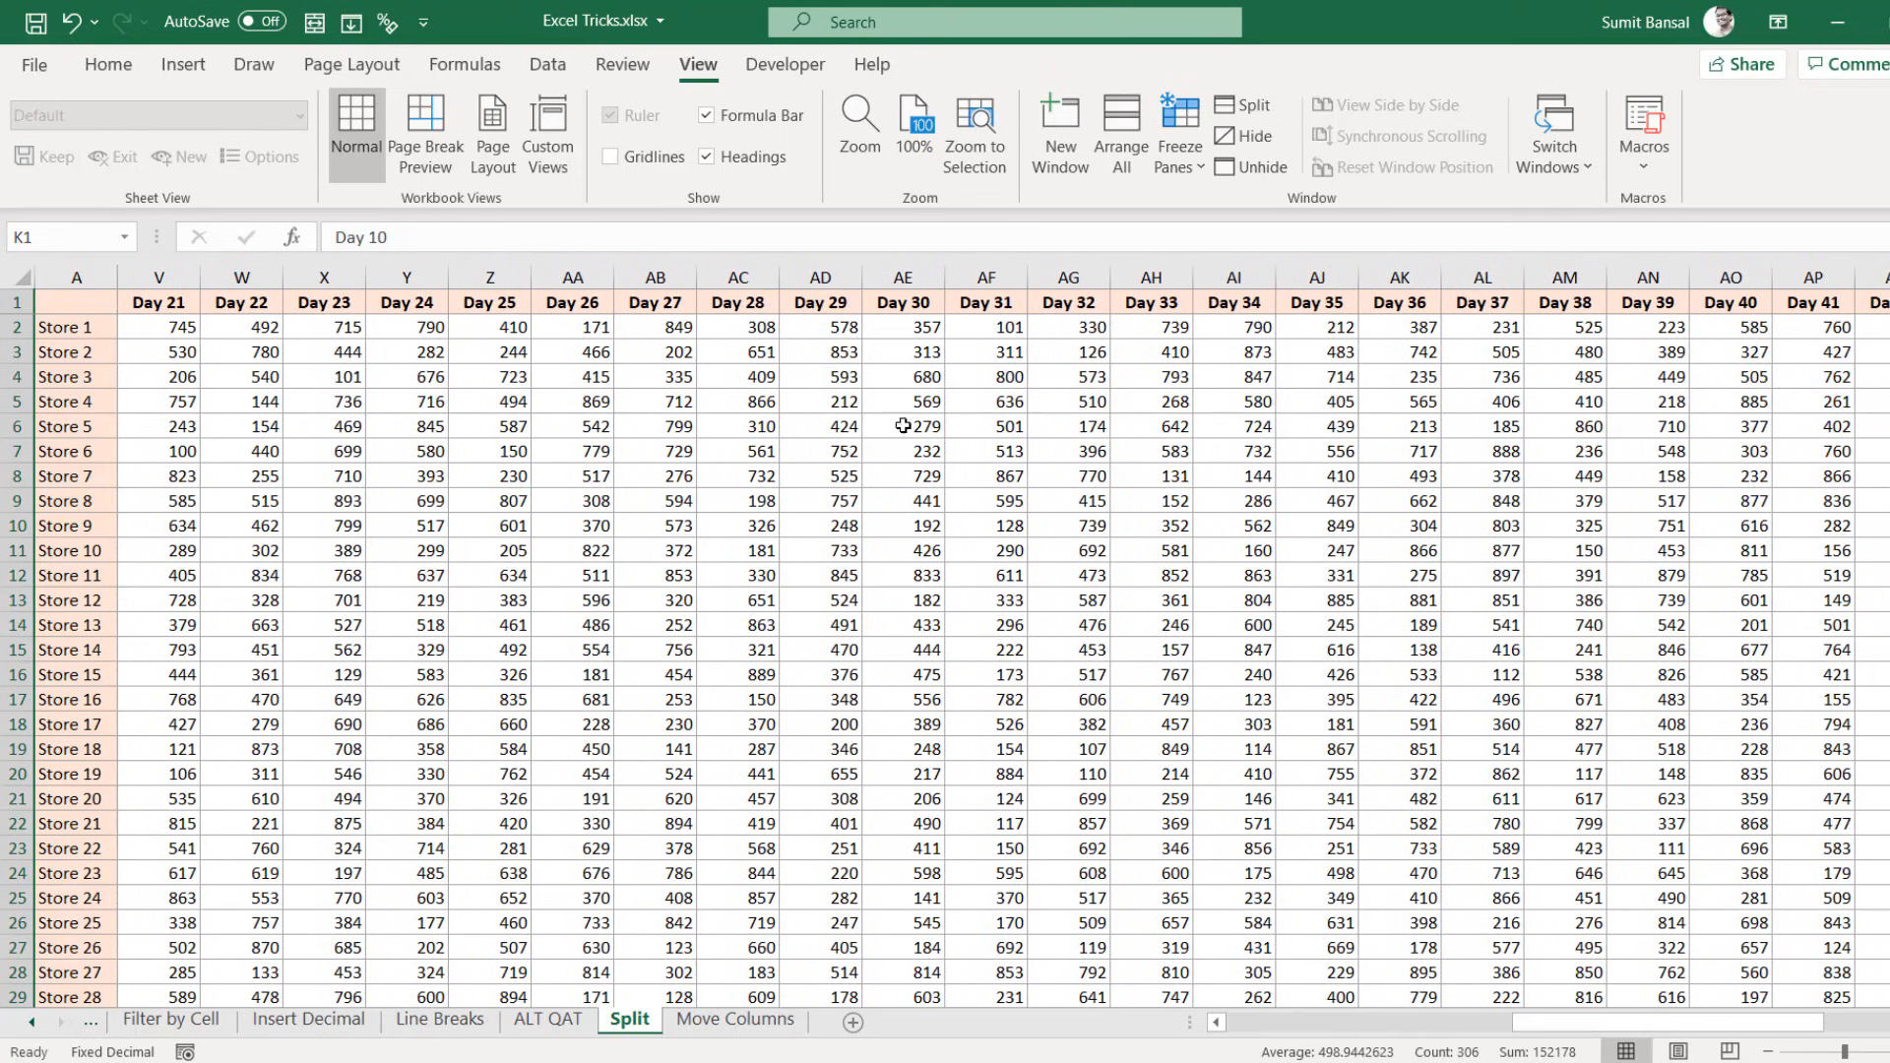
left_click(896, 277)
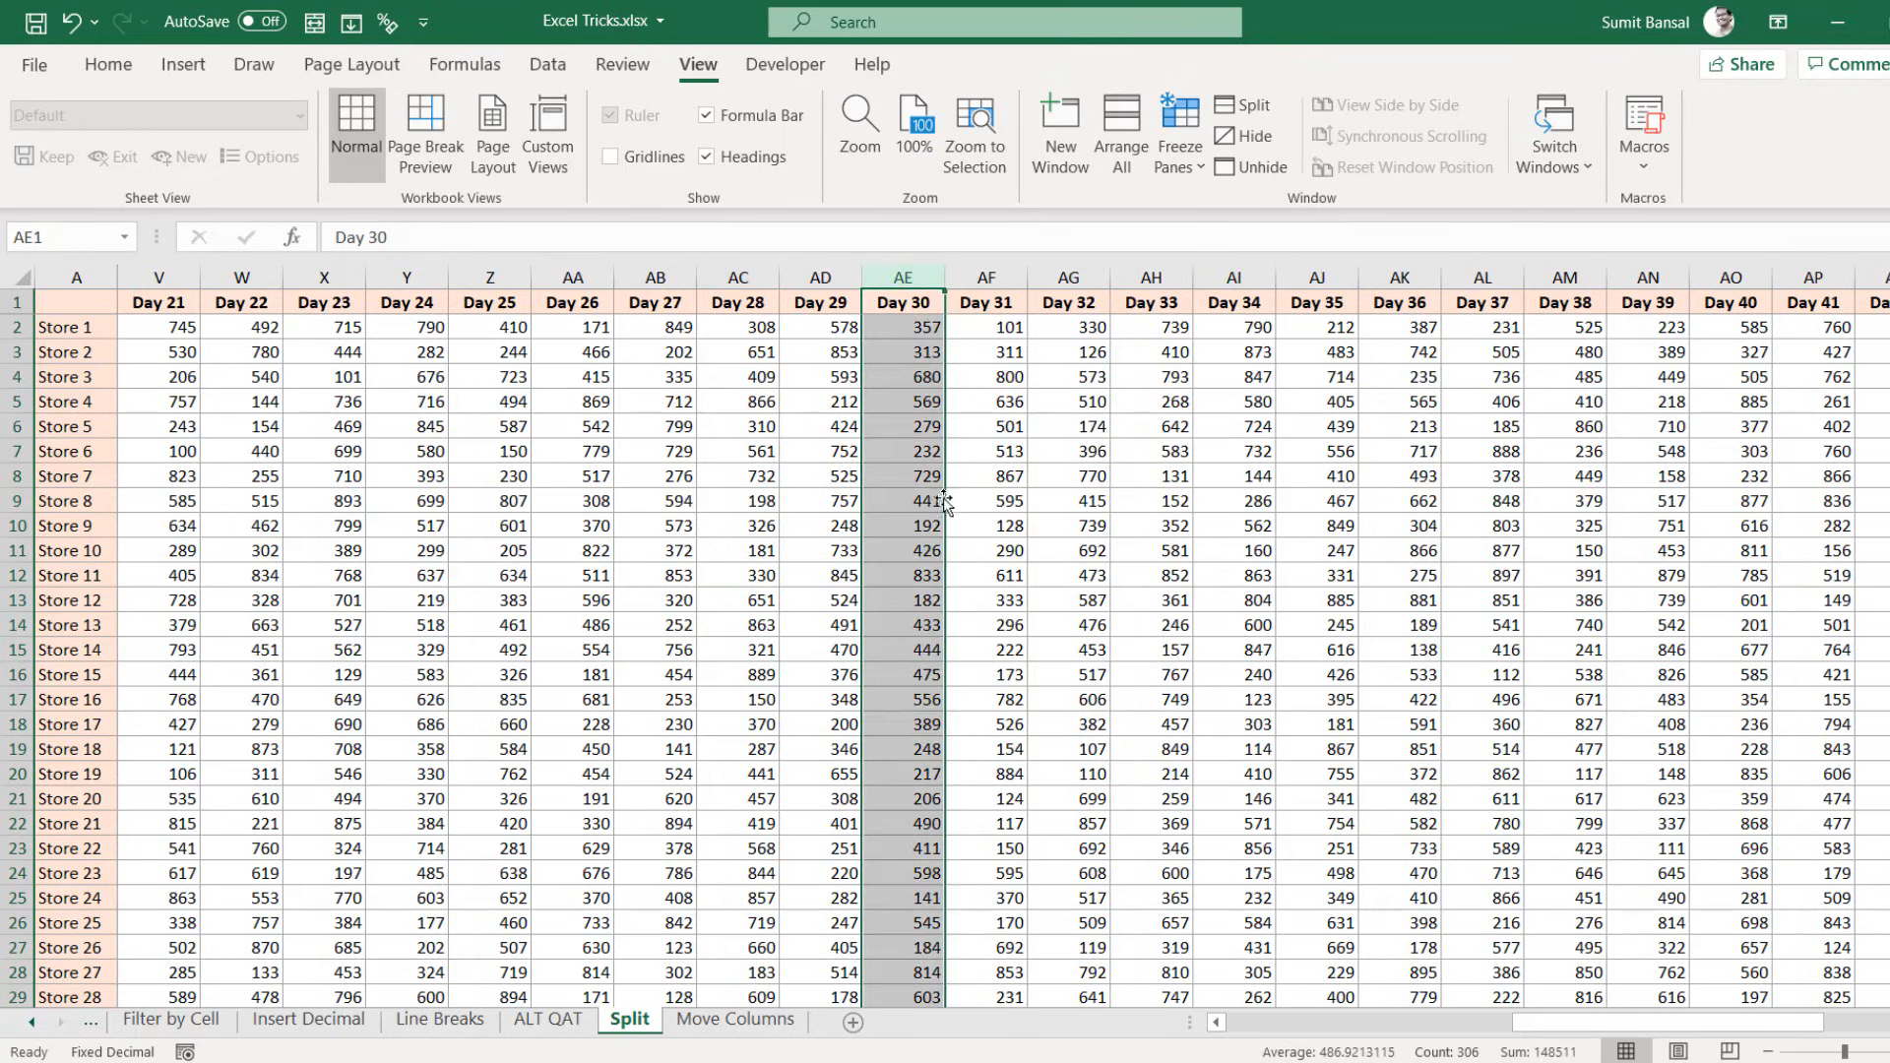
left_click_drag(1571, 1035, 1275, 1036)
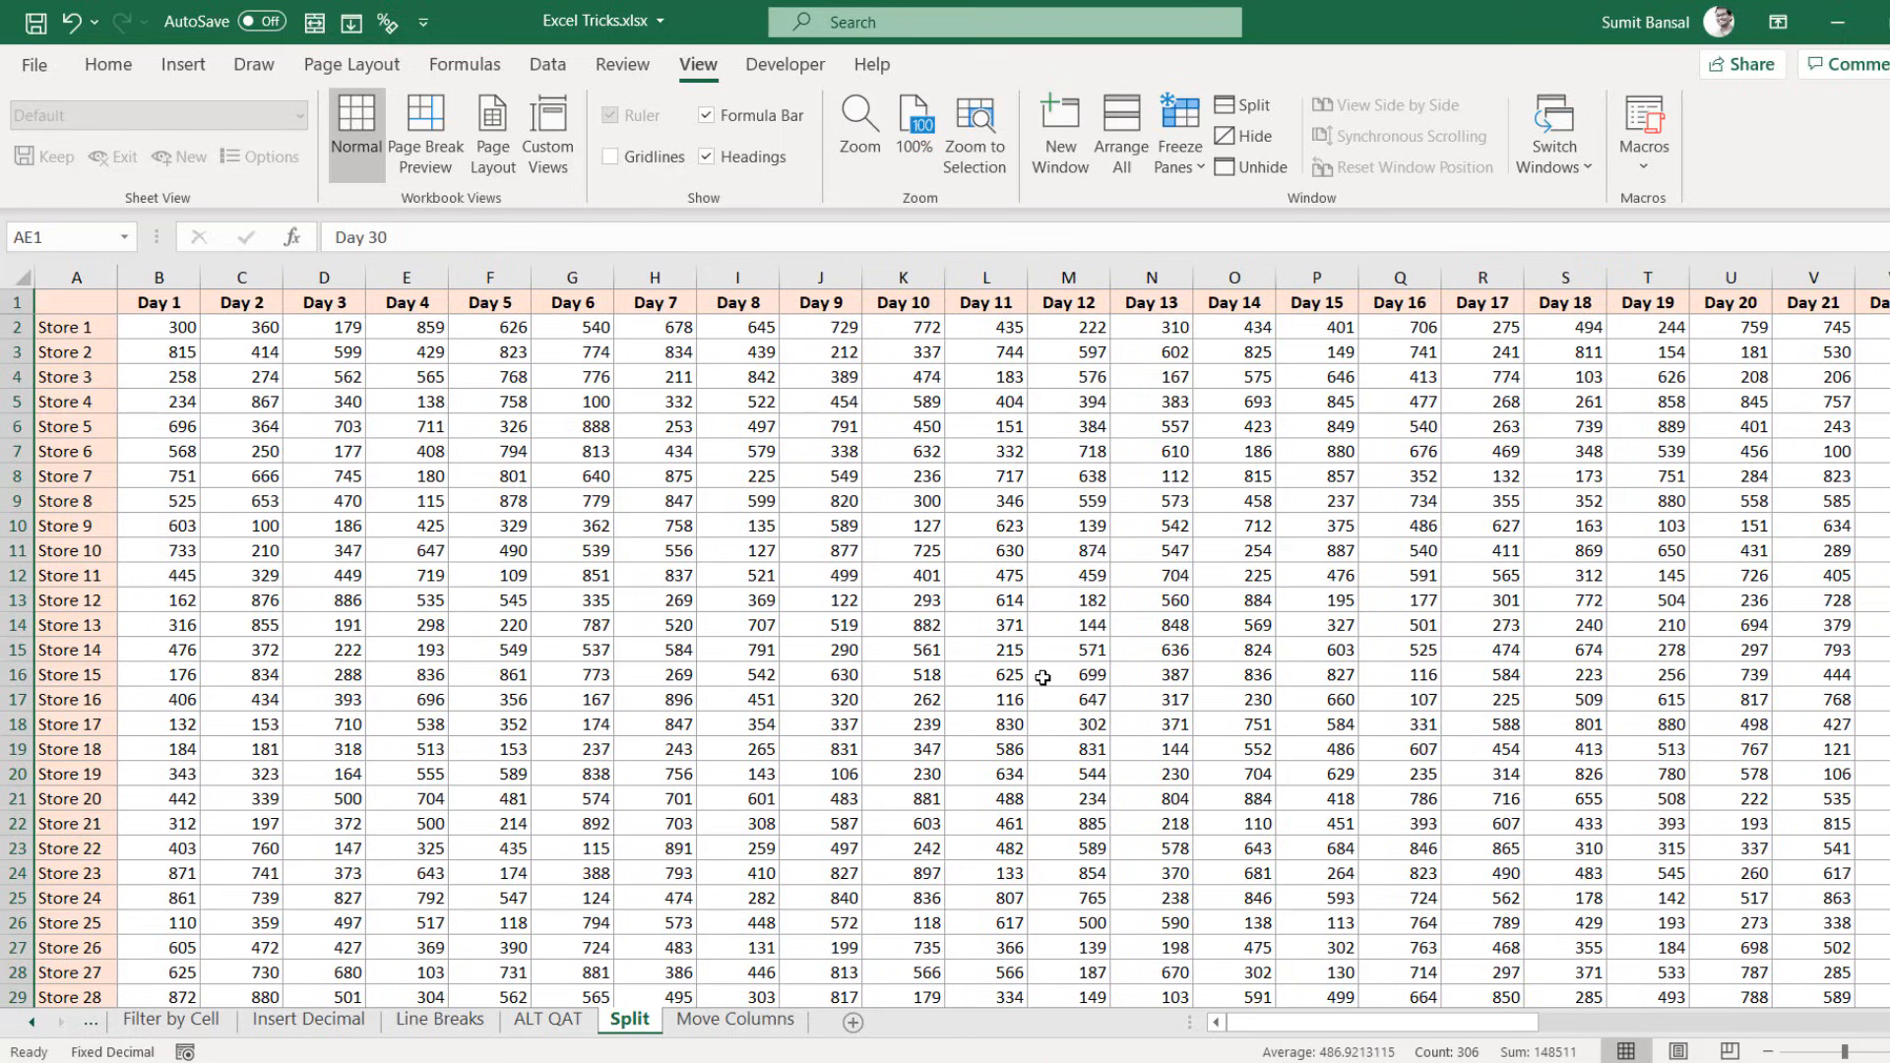
left_click(888, 476)
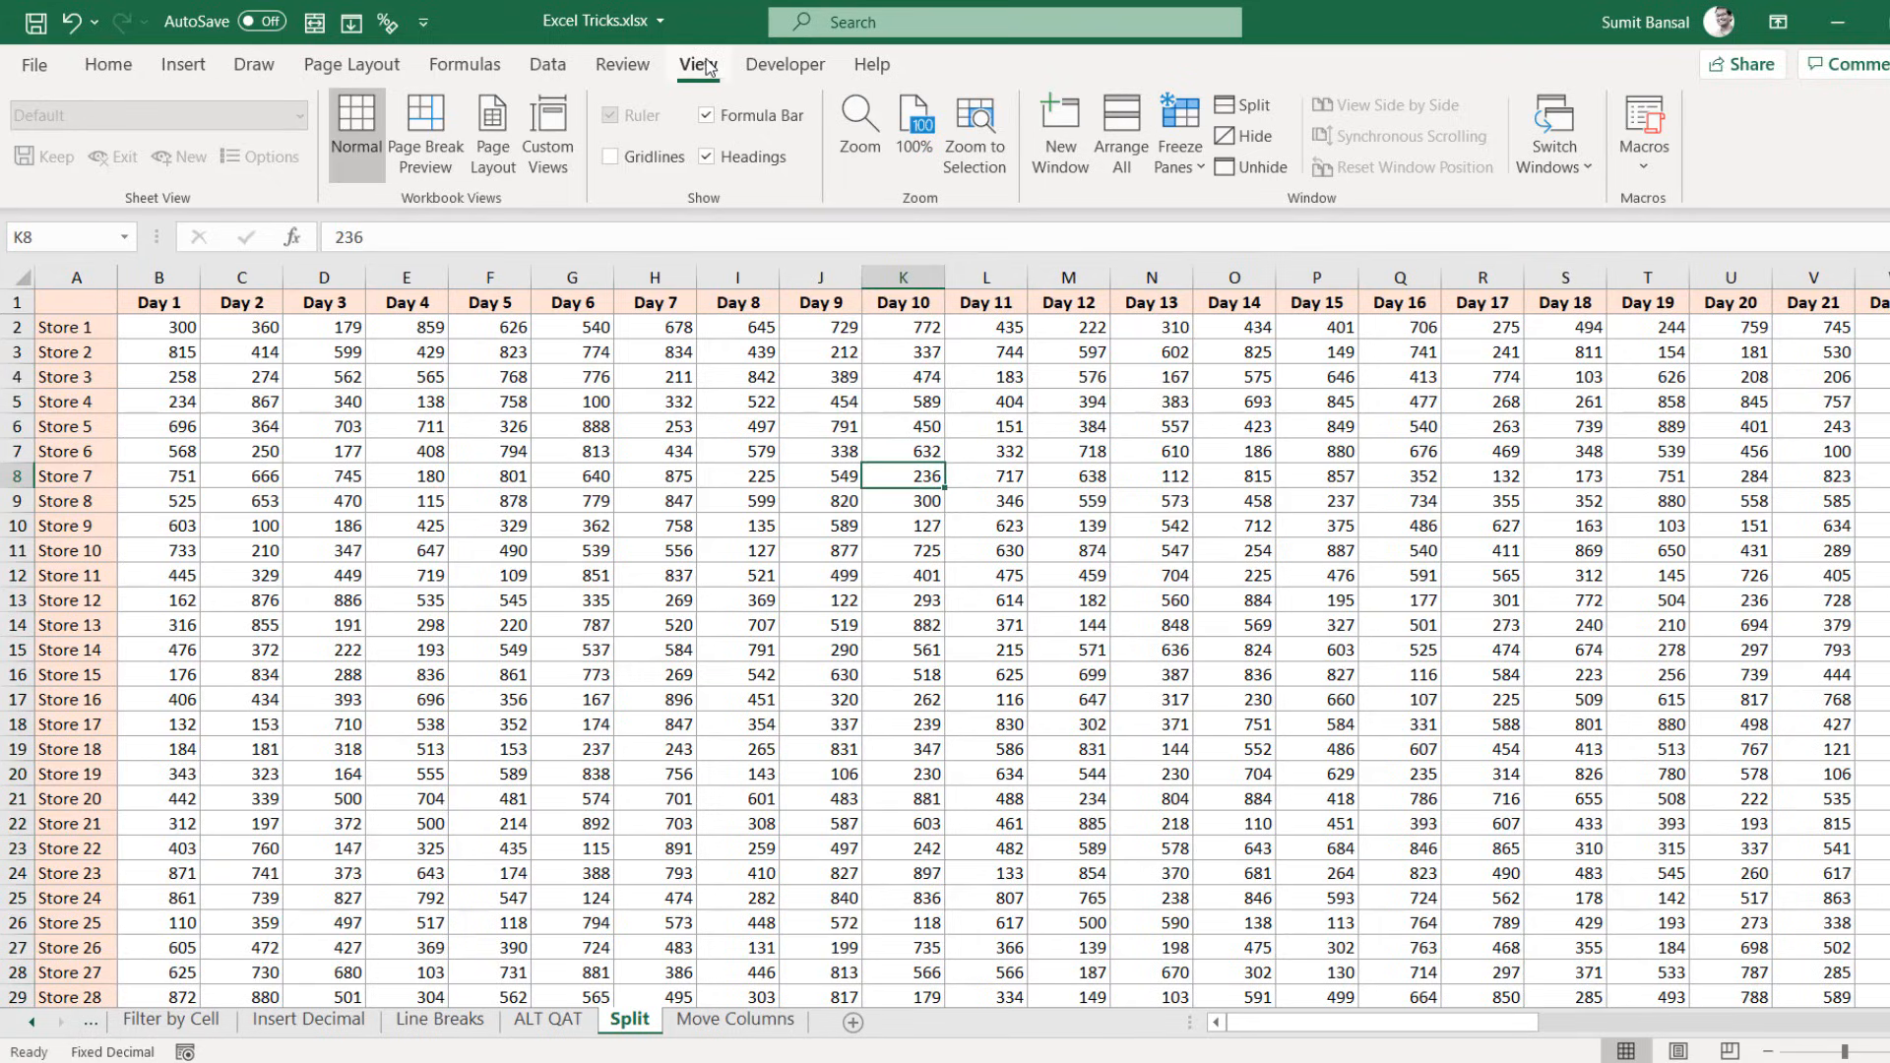
Step: Split the sheet into two panes with the divider placed after column K
left_click(1240, 103)
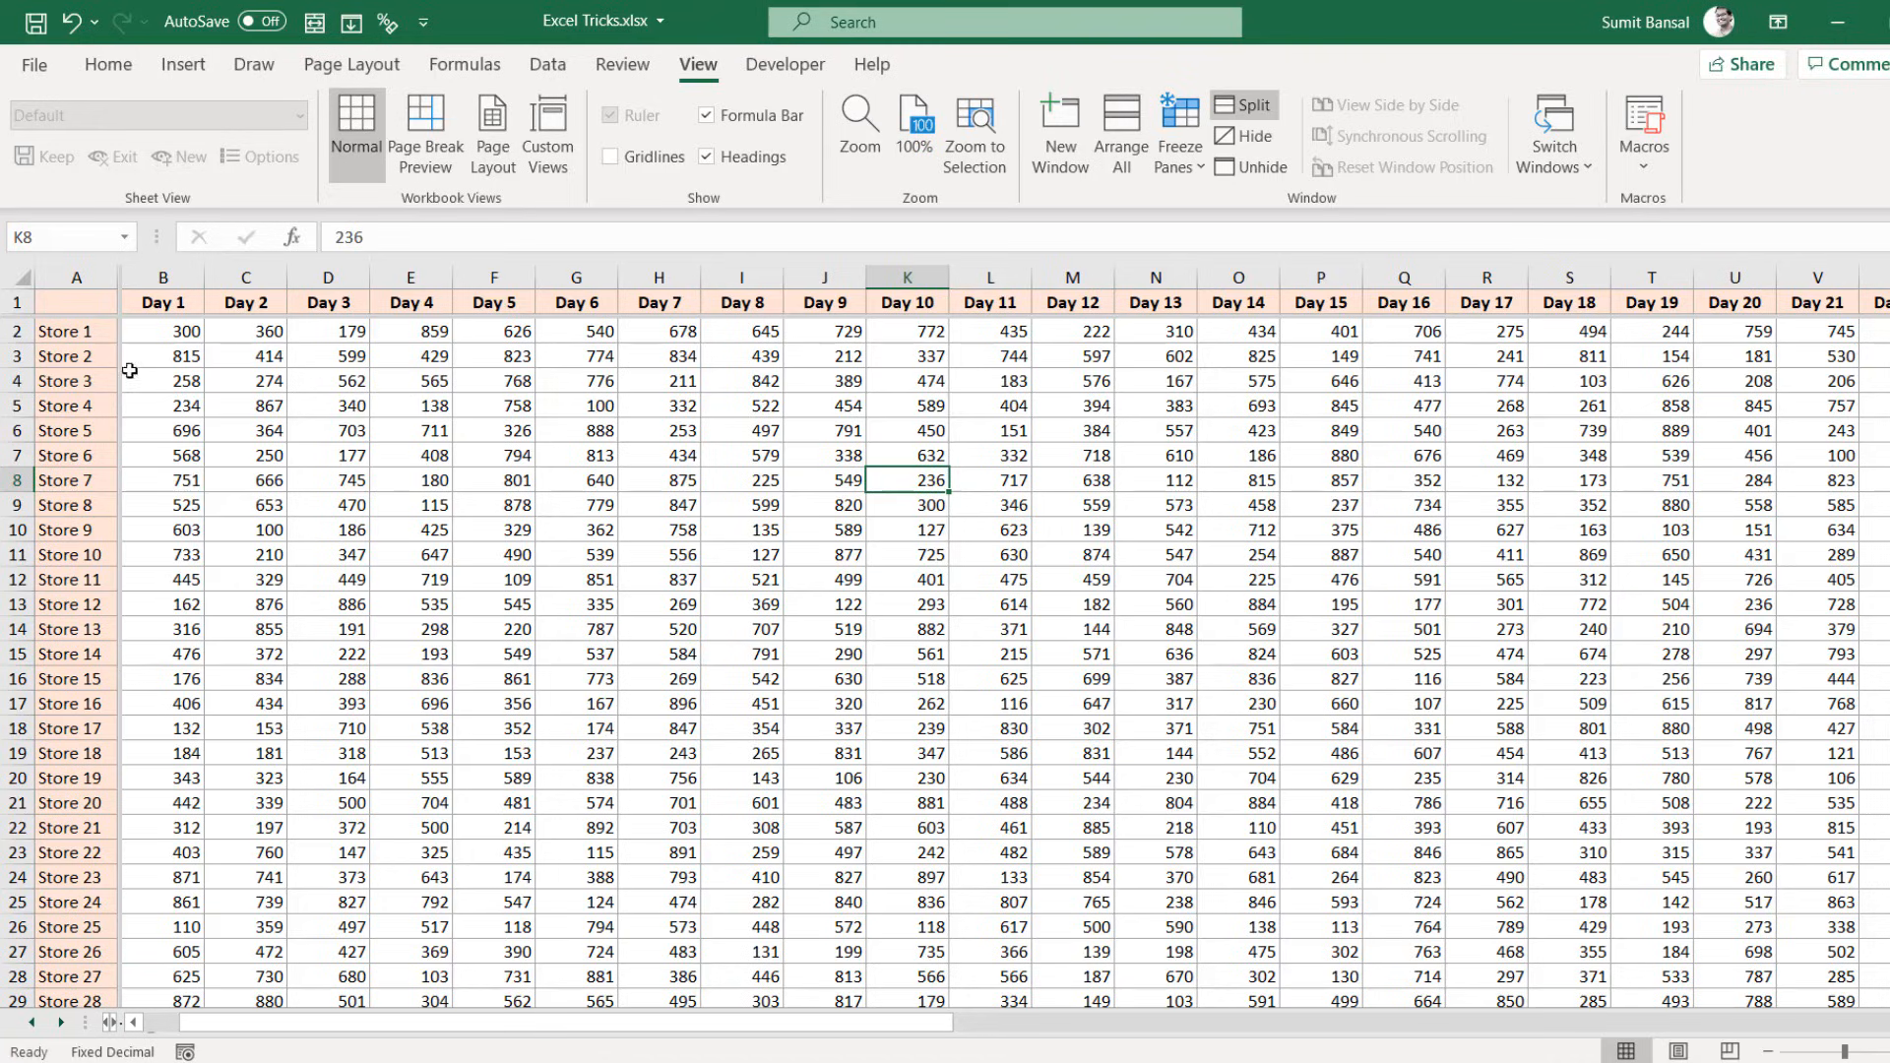
left_click_drag(120, 361, 940, 370)
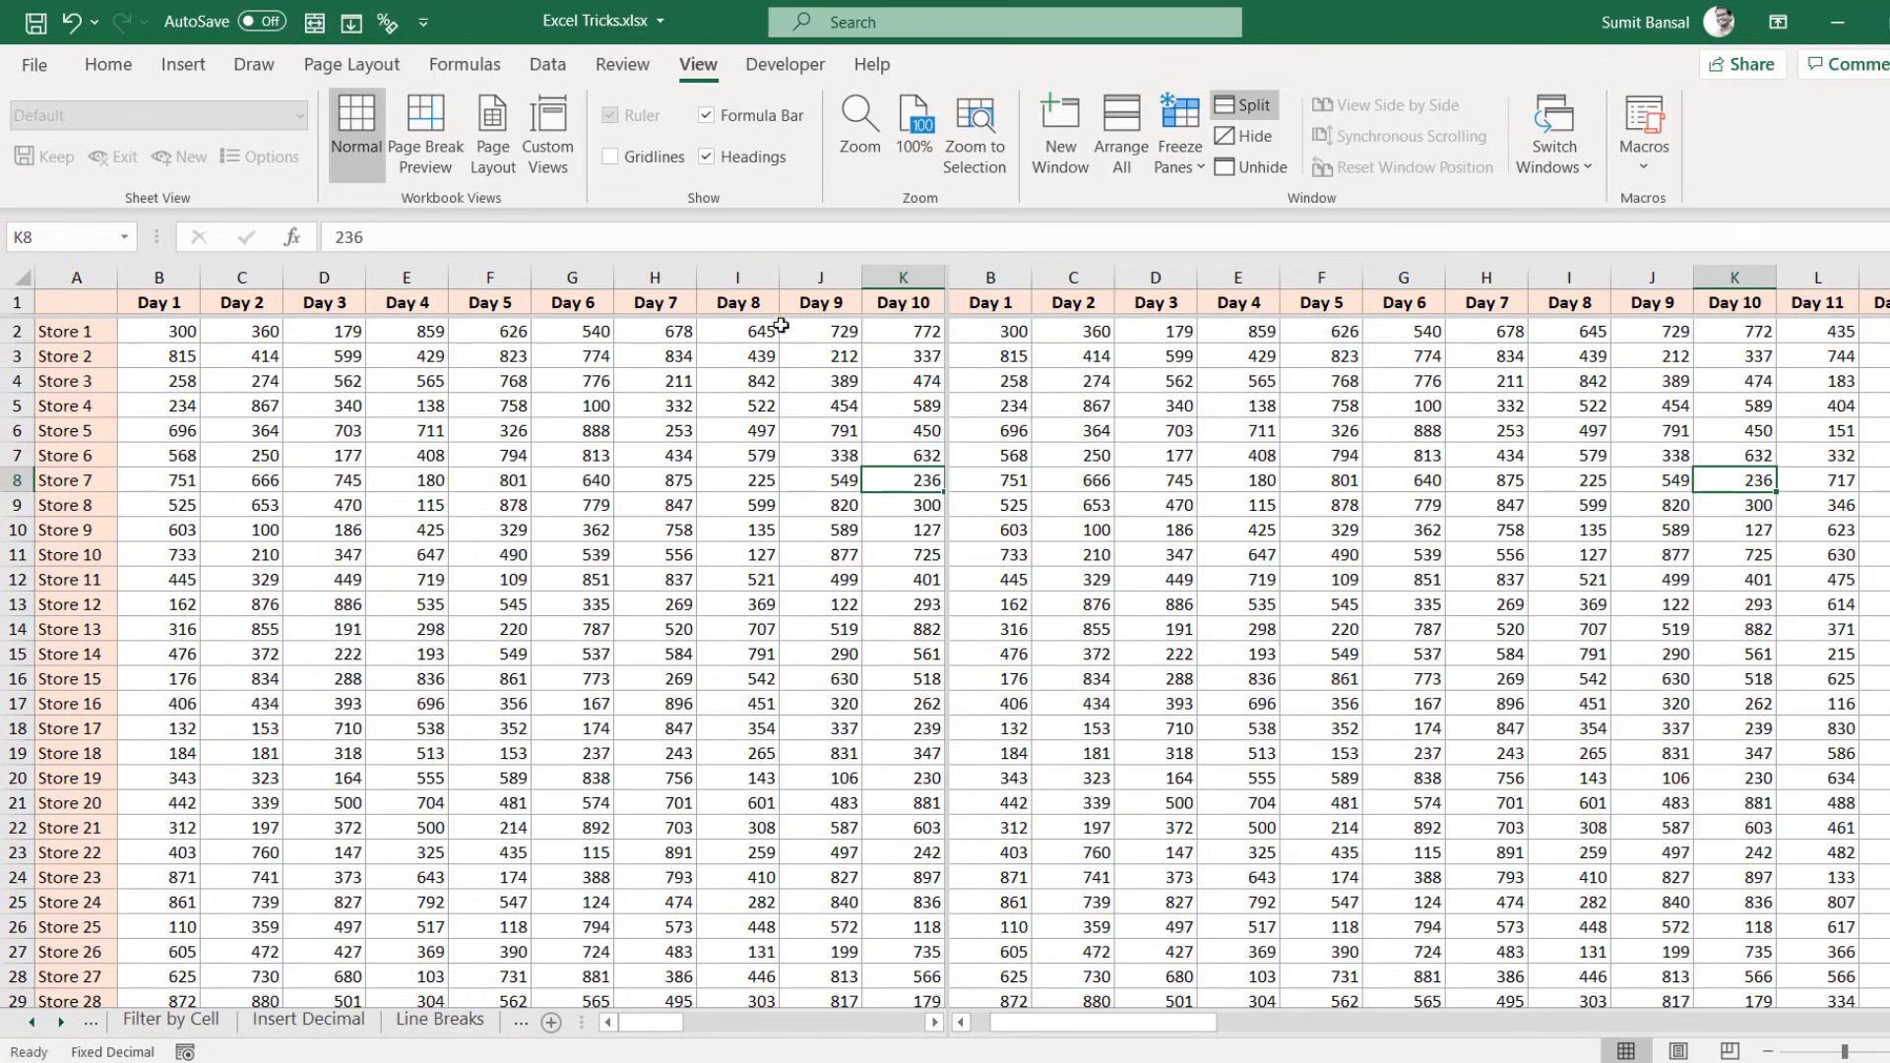
left_click_drag(780, 316, 782, 251)
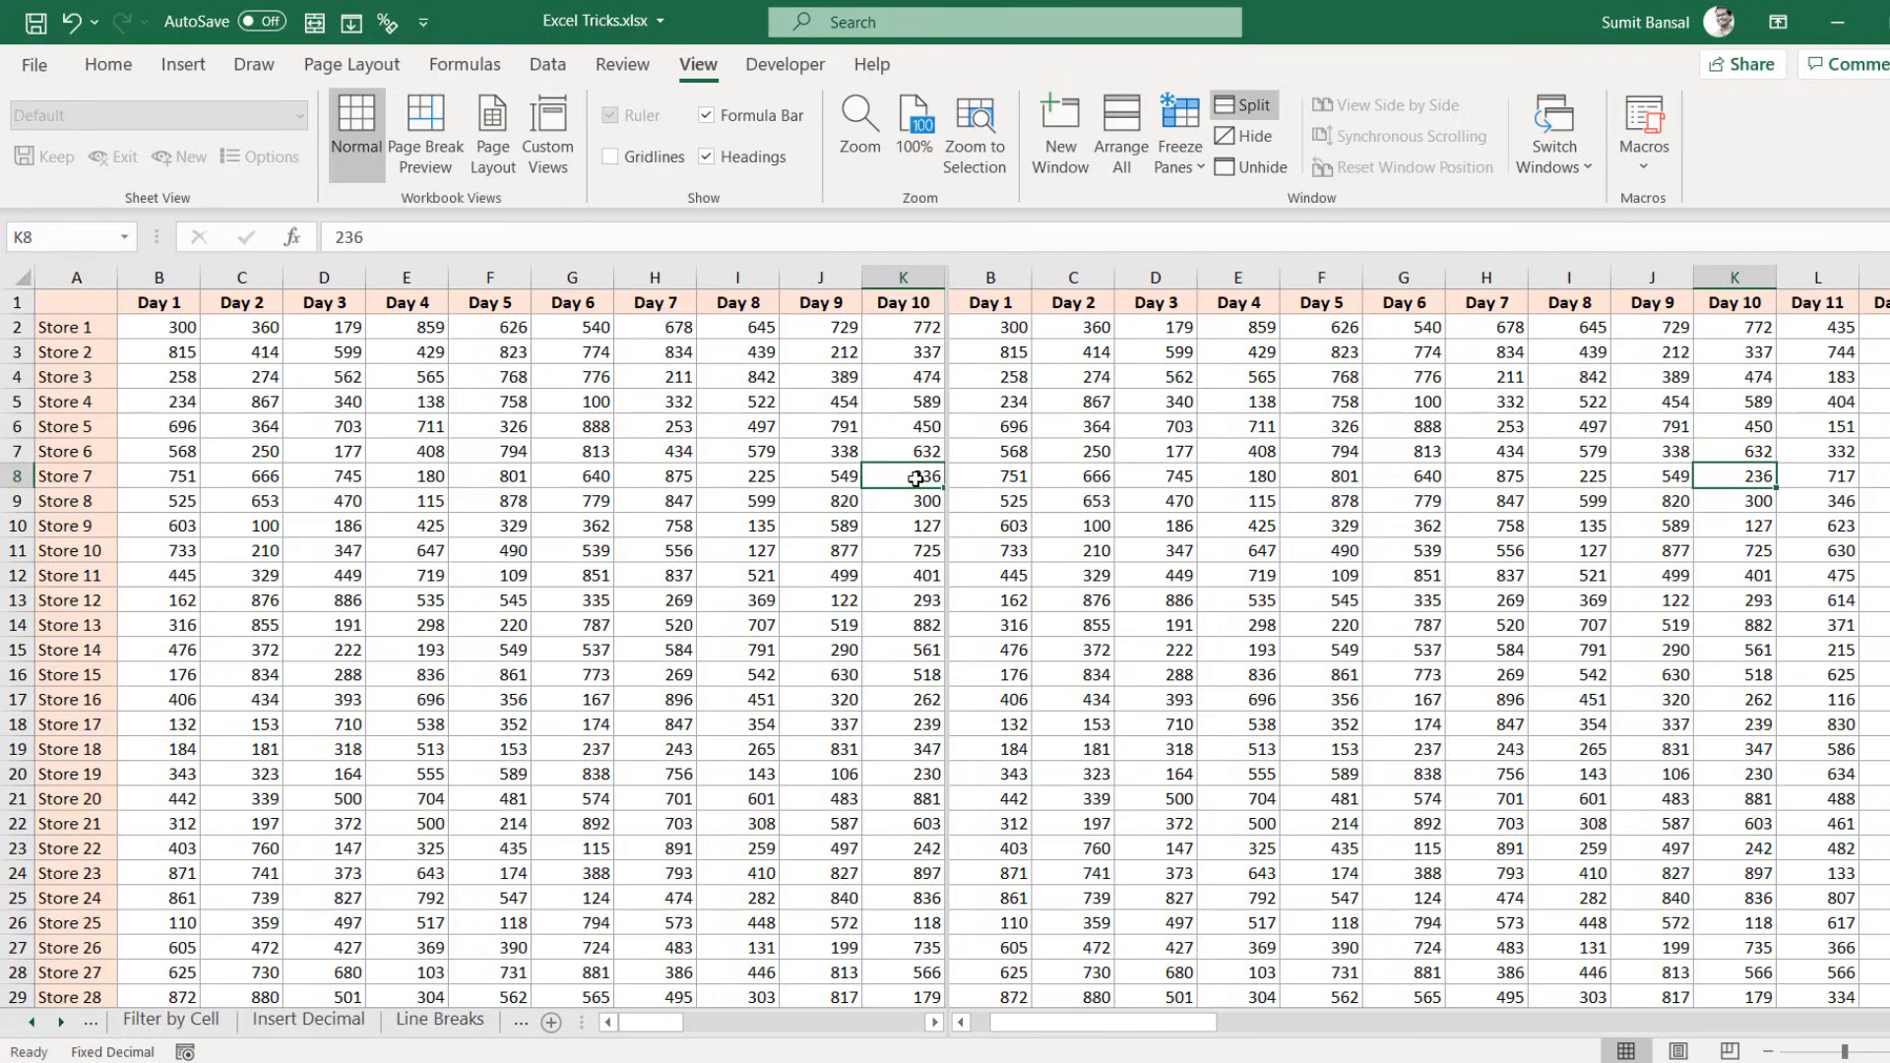
Step: Scroll each pane independently to the Day 30 columns and select AH6:AL14
mouse_move(679, 1025)
left_mouse_down()
mouse_move(813, 1031)
mouse_move(646, 1035)
mouse_move(845, 1030)
mouse_move(649, 1034)
left_mouse_up()
left_click_drag(996, 1021, 1597, 1039)
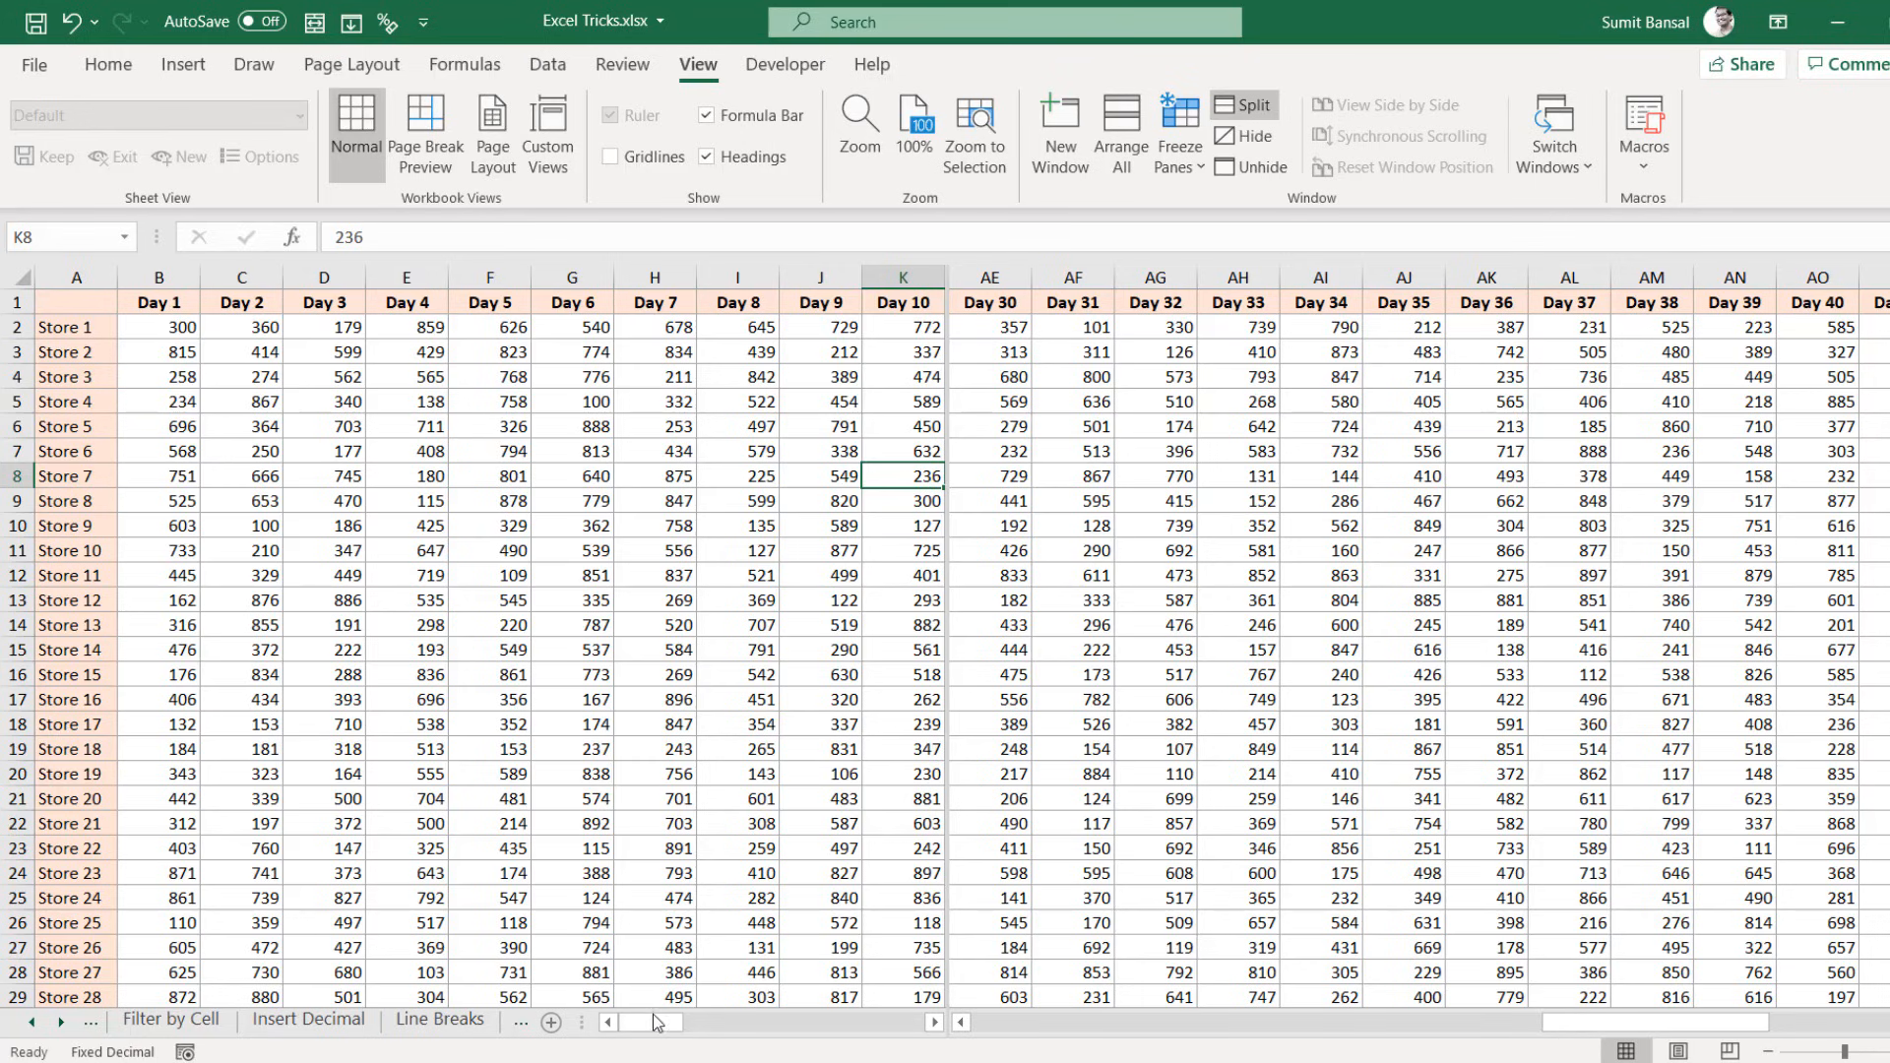
left_click_drag(648, 1020, 807, 1023)
left_click_drag(1240, 433, 1590, 628)
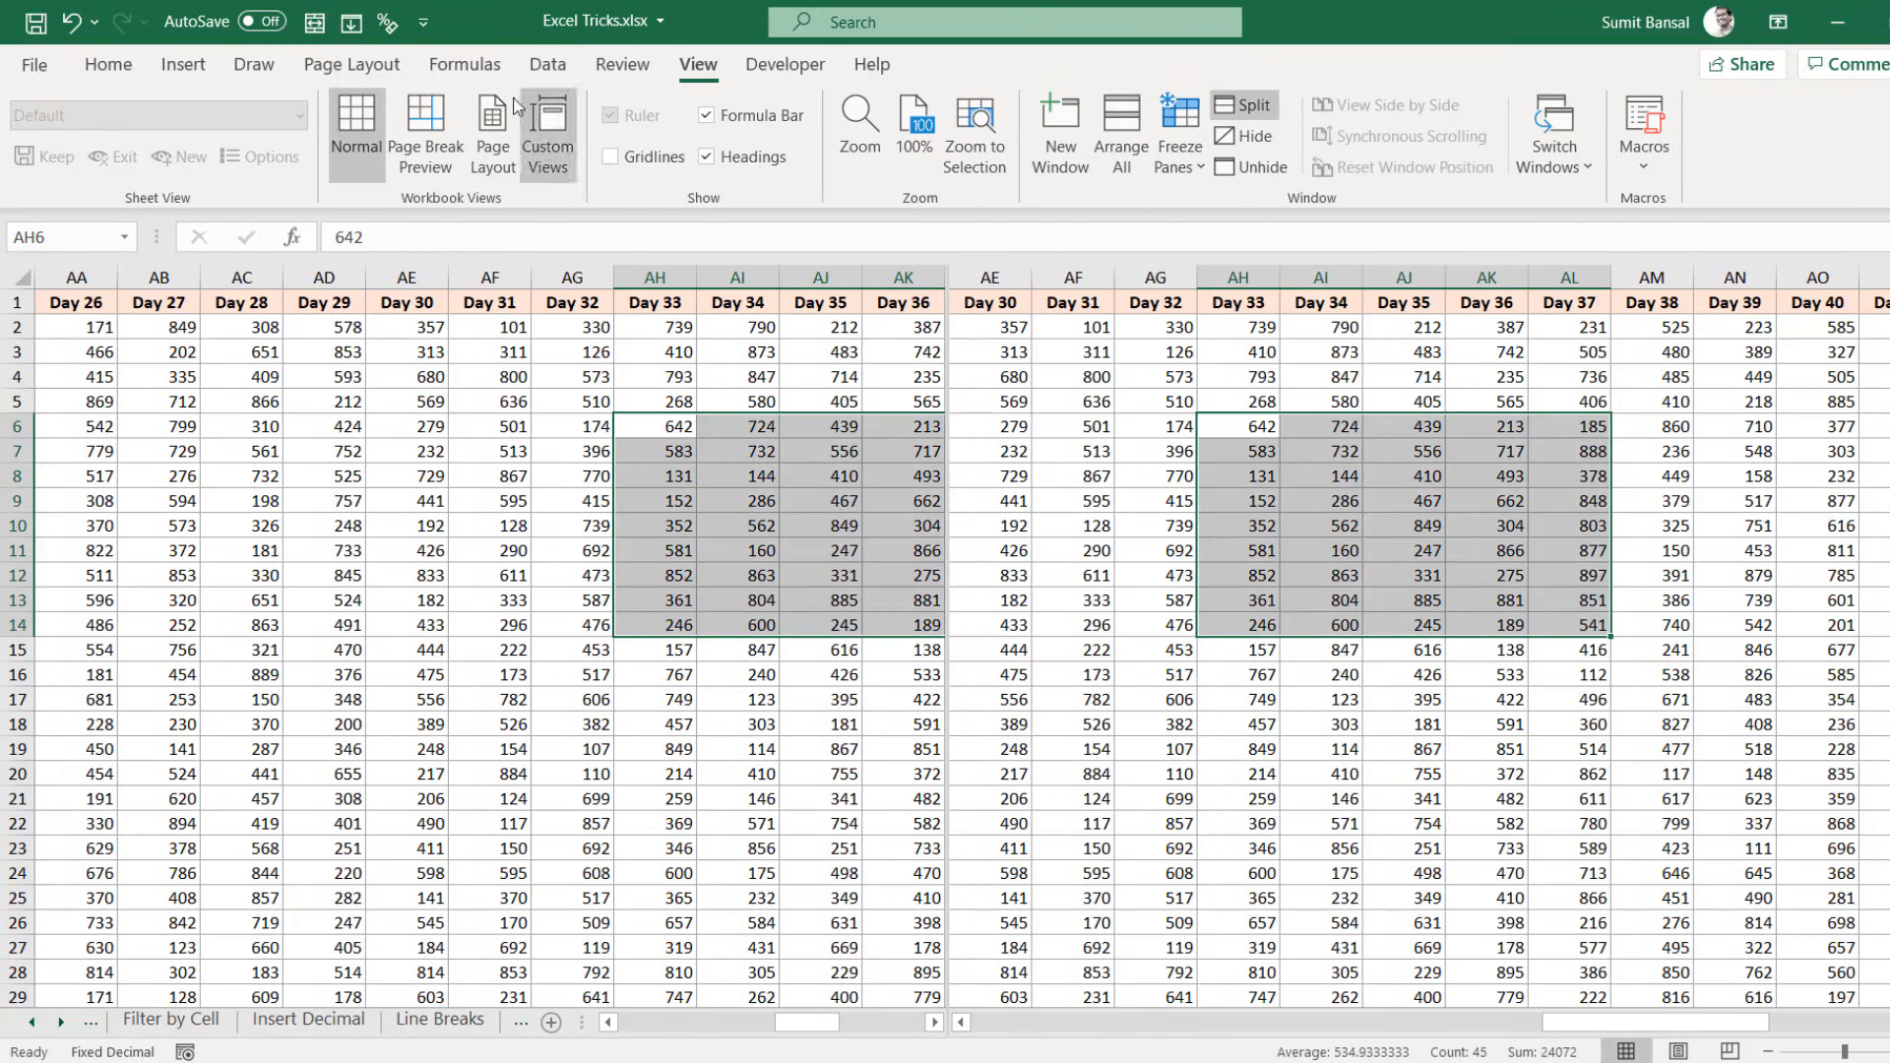
left_click(122, 72)
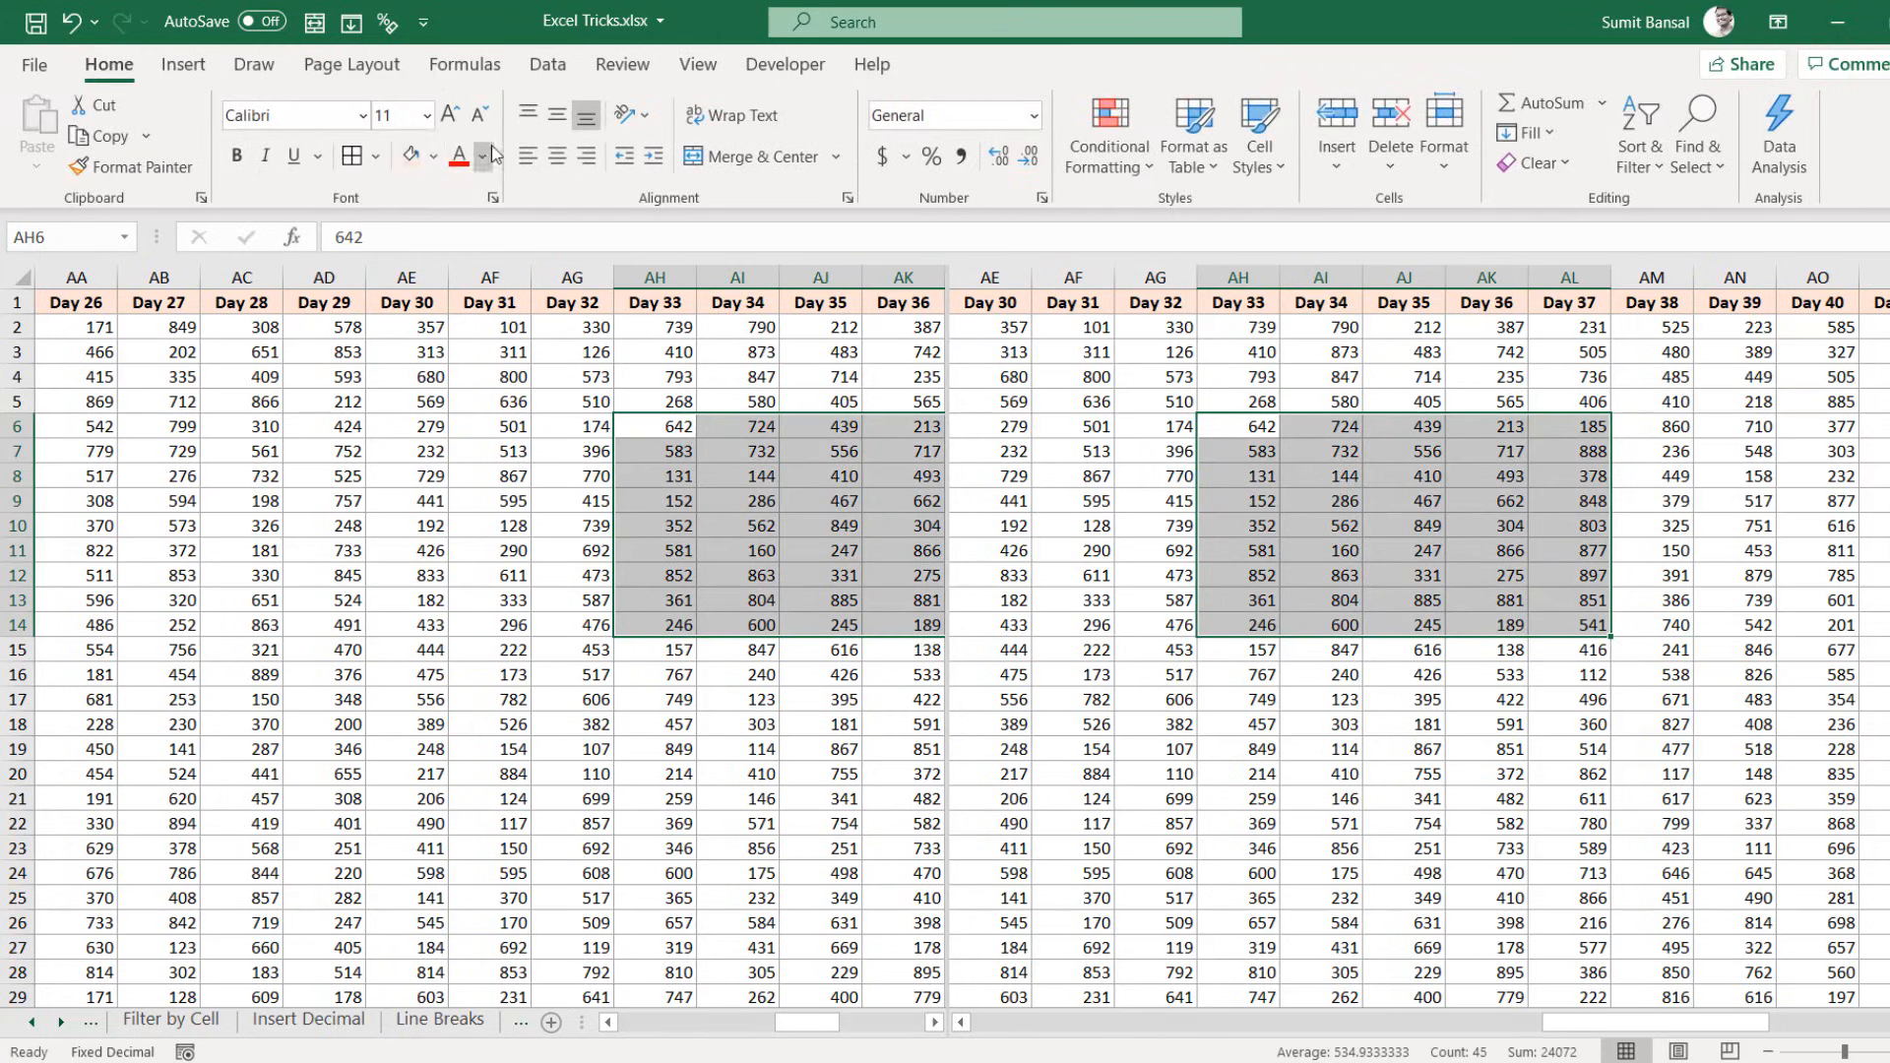
Step: Fill AH6:AL14 light peach, then remove the pane split
left_click(411, 155)
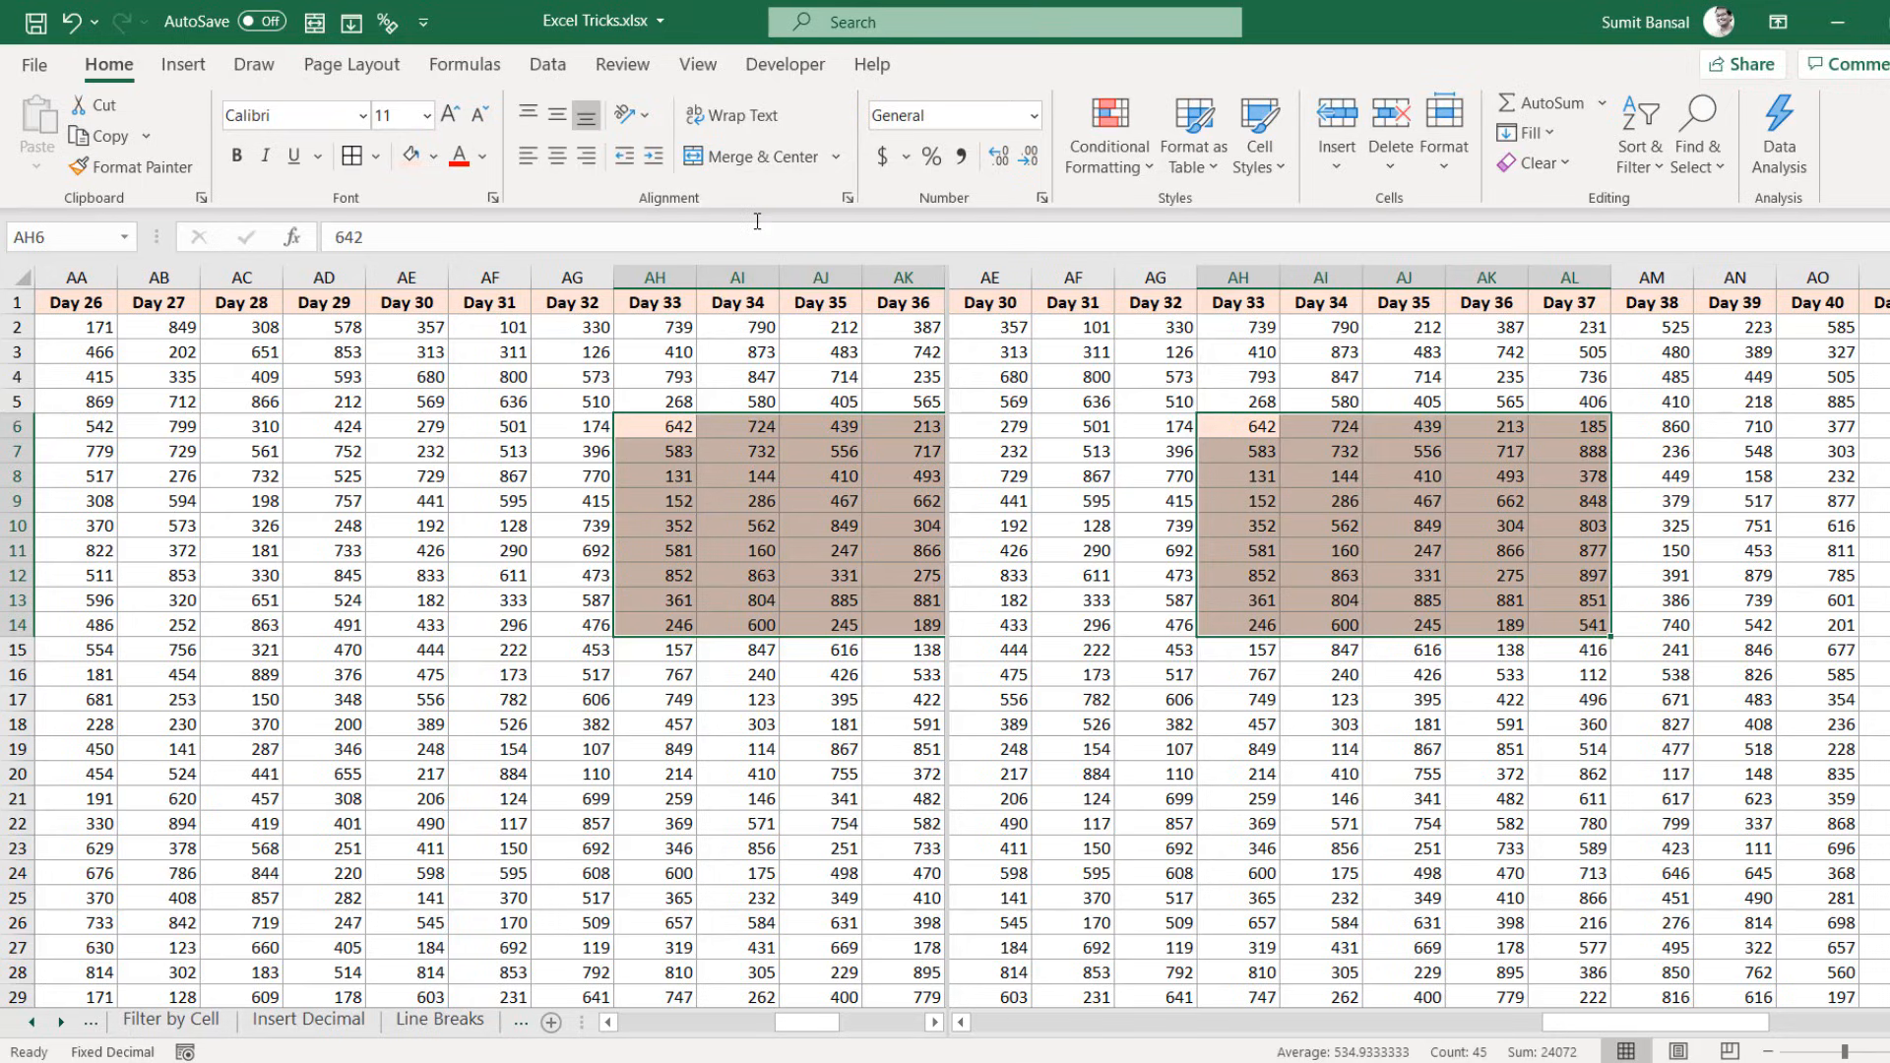
left_click(698, 64)
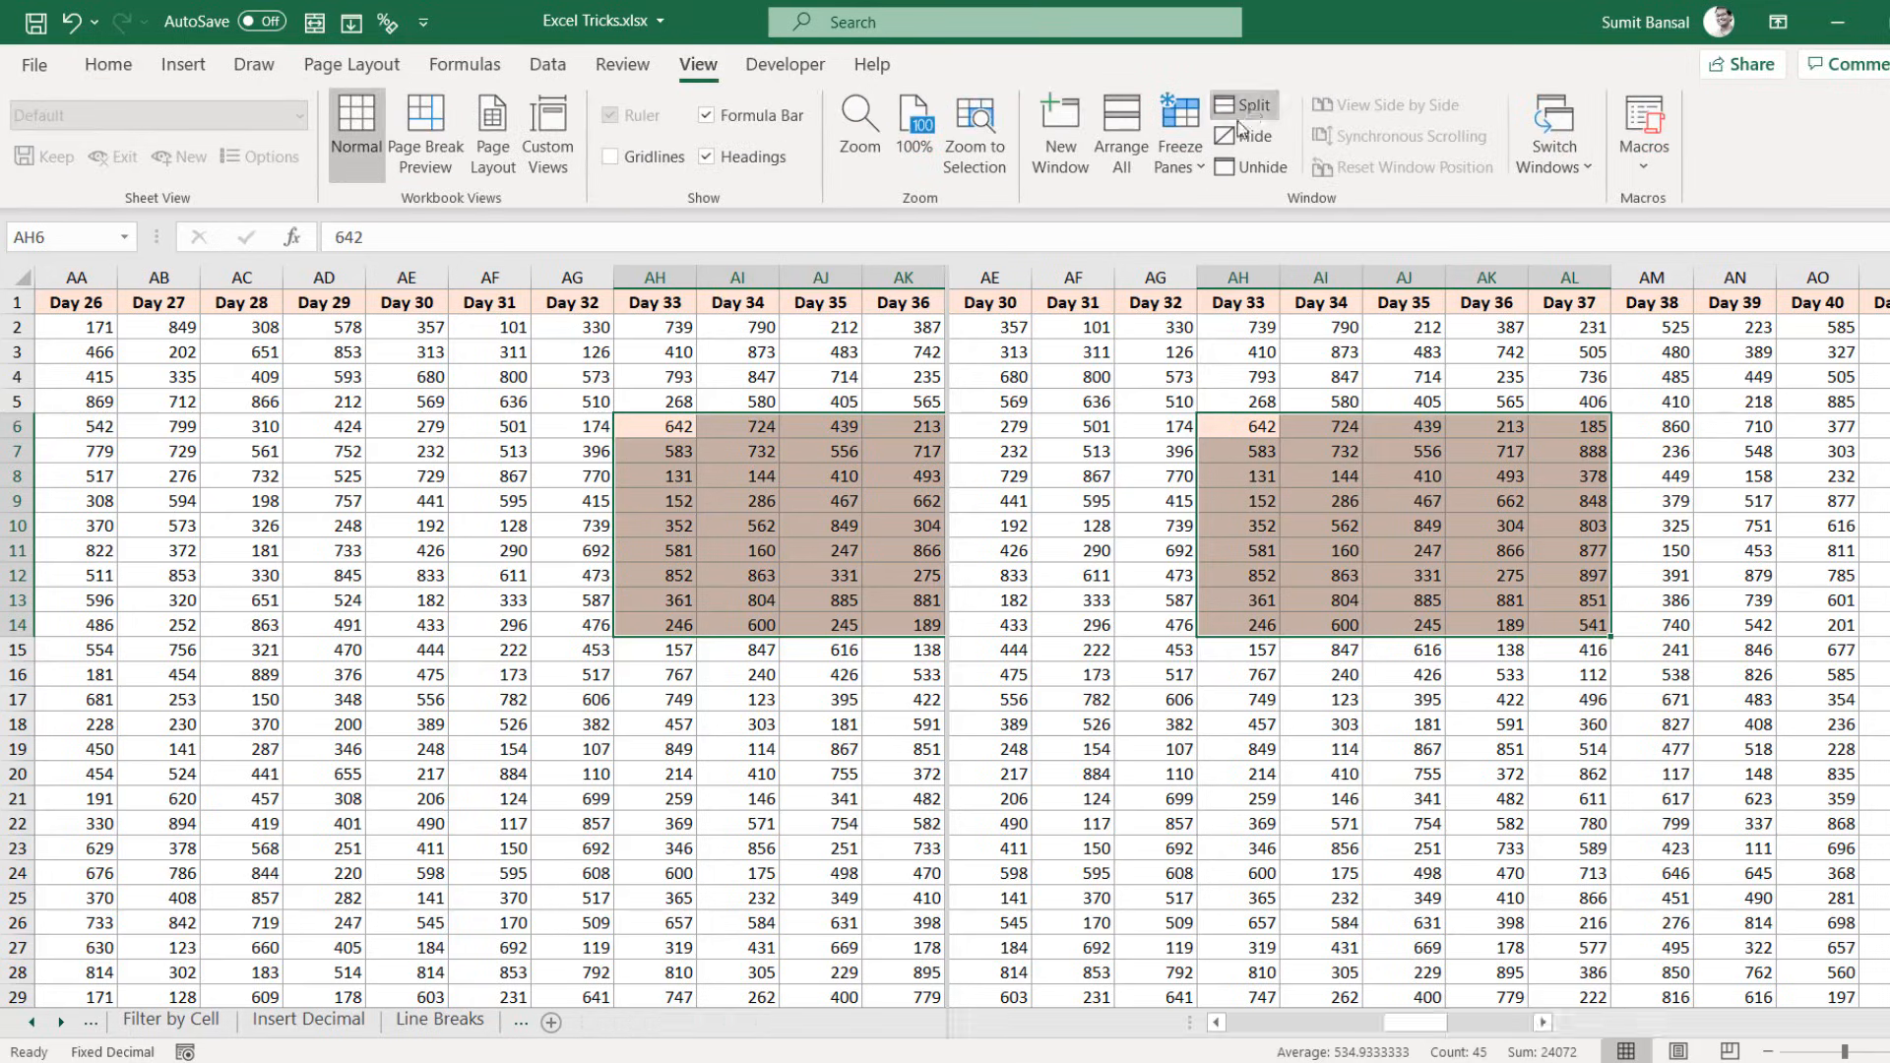
left_click(1251, 106)
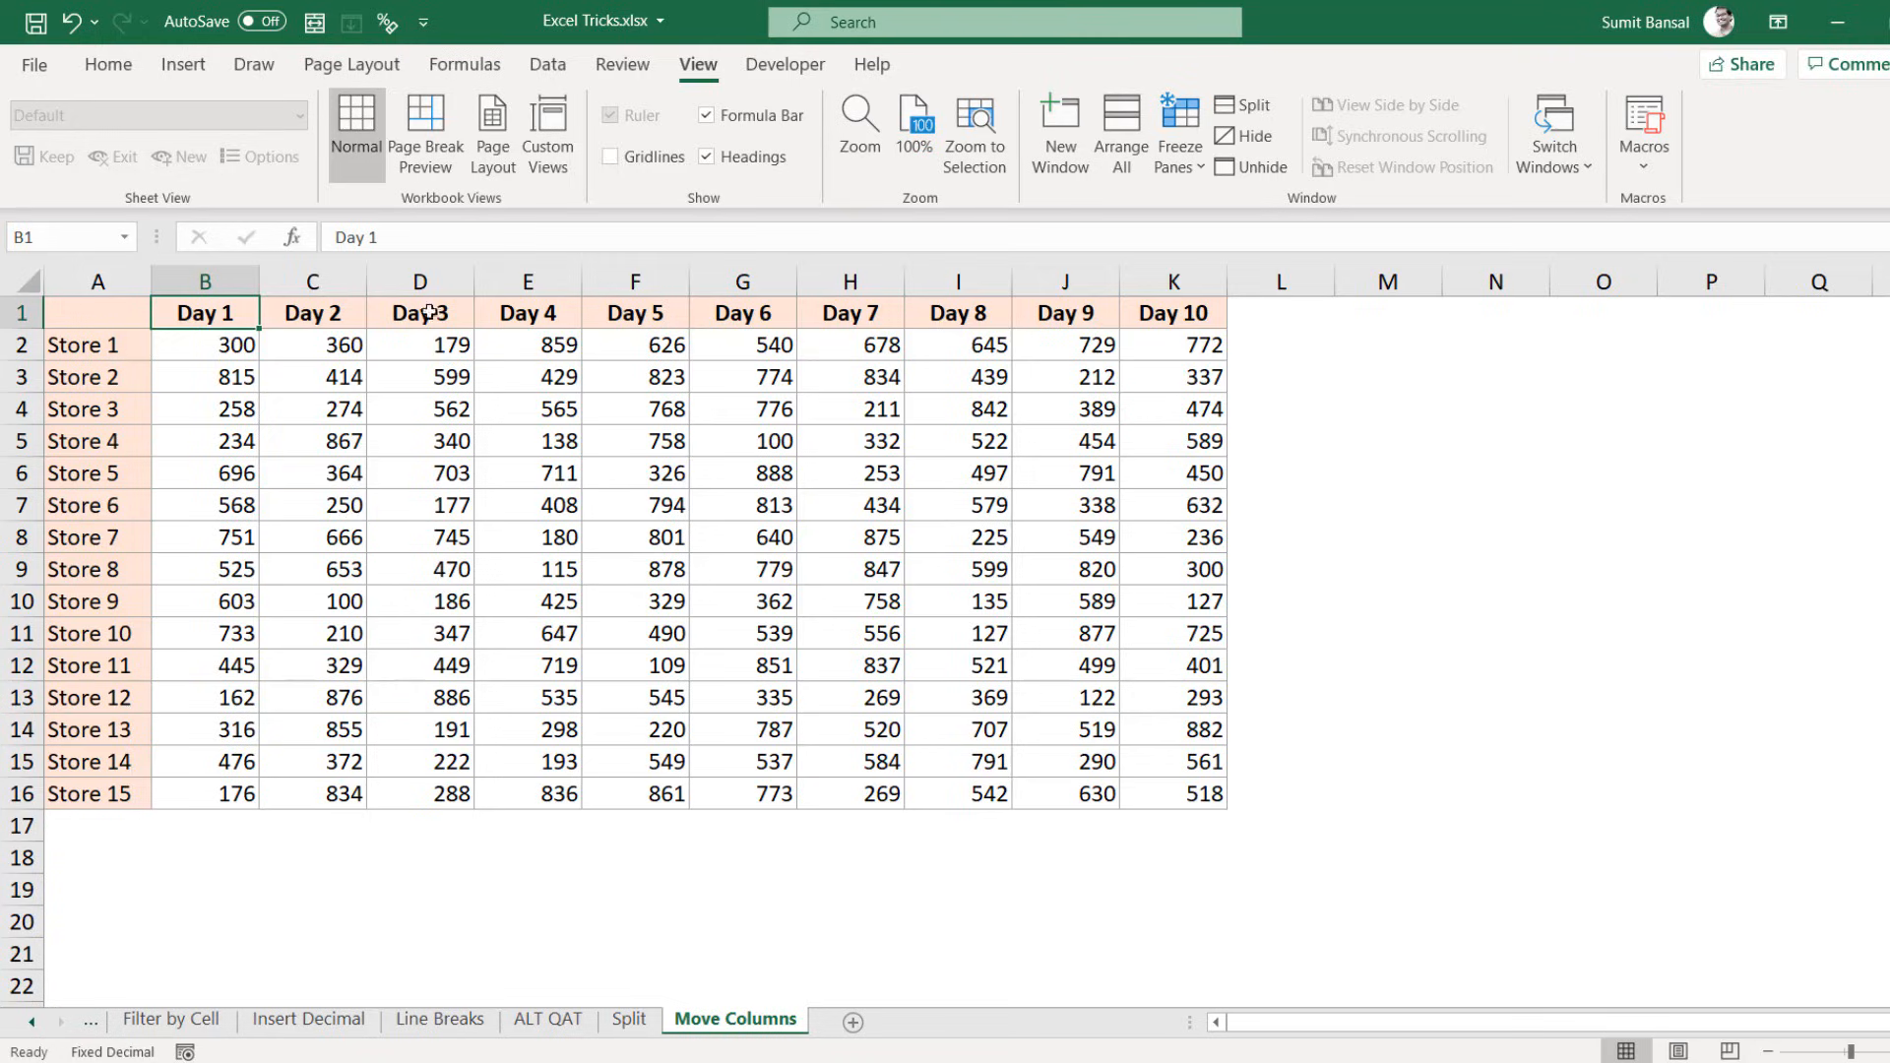
Step: Try cutting Day 3 into a new blank column B, then undo that attempt
right_click(216, 282)
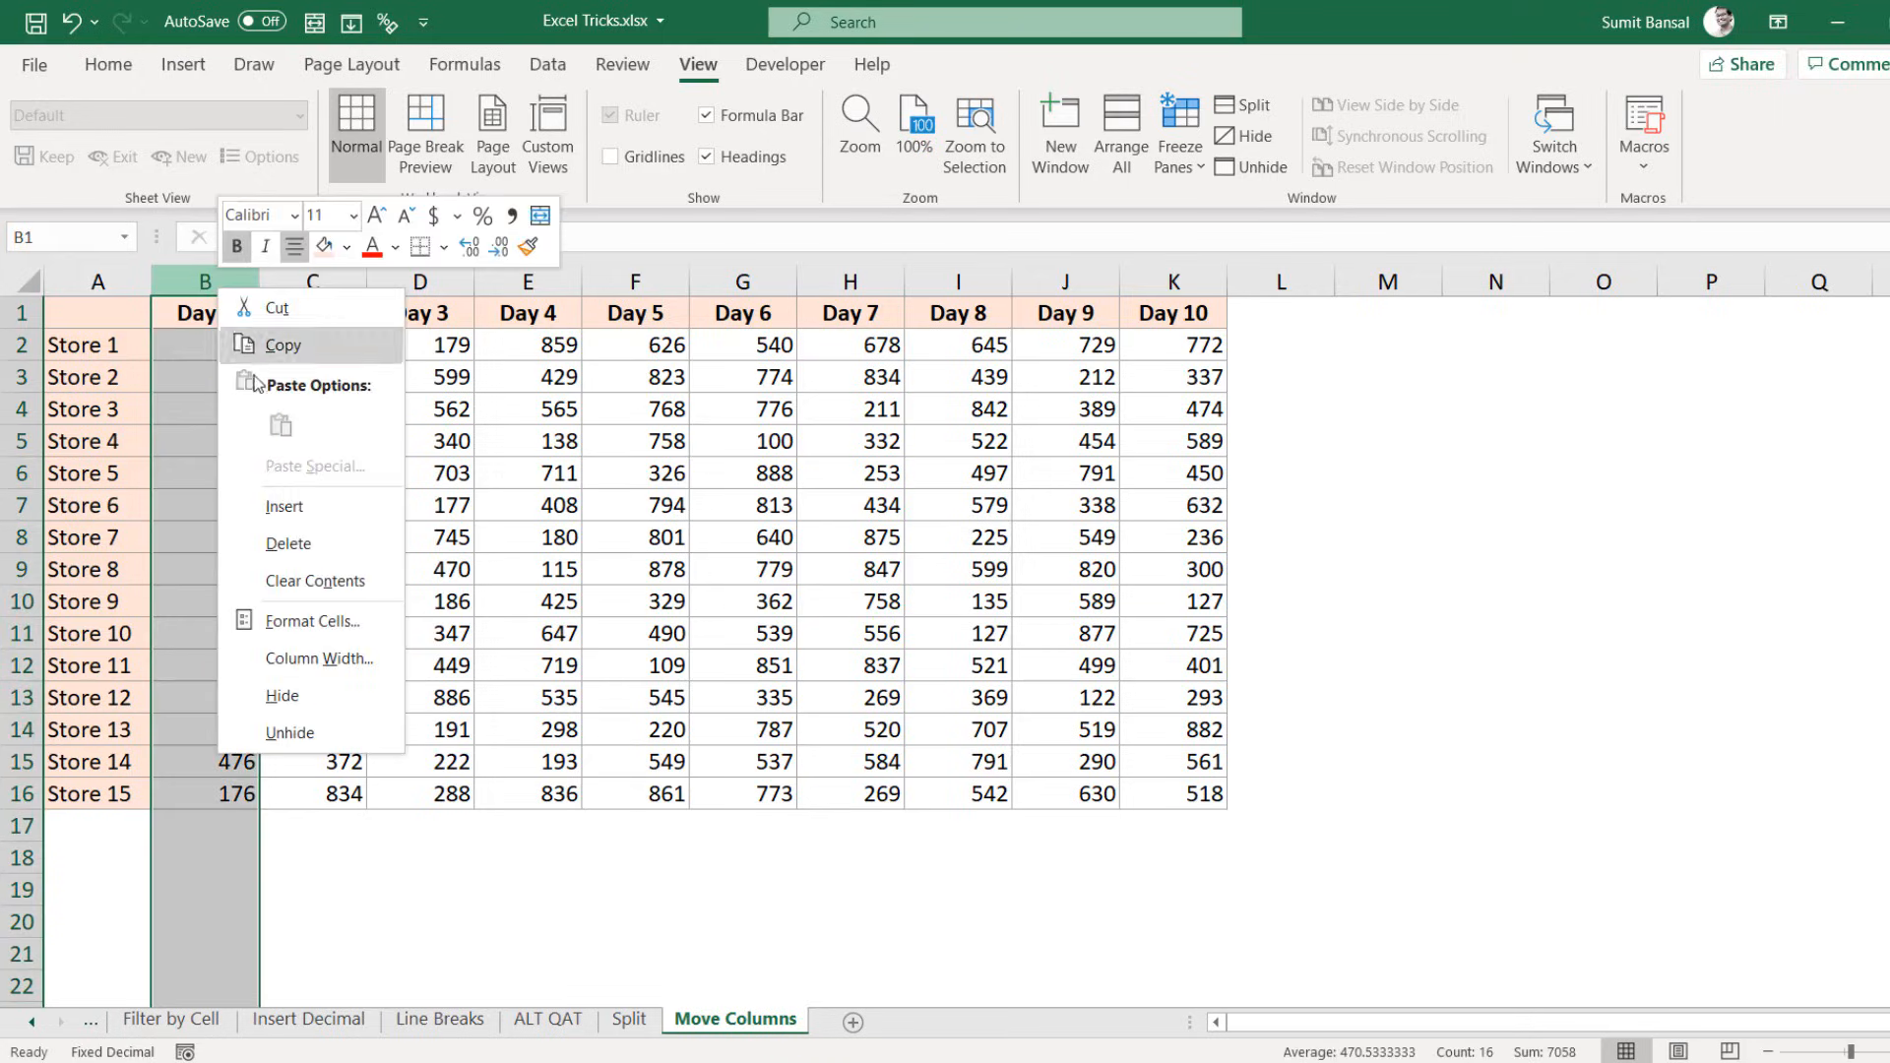
left_click(246, 507)
left_click(530, 317)
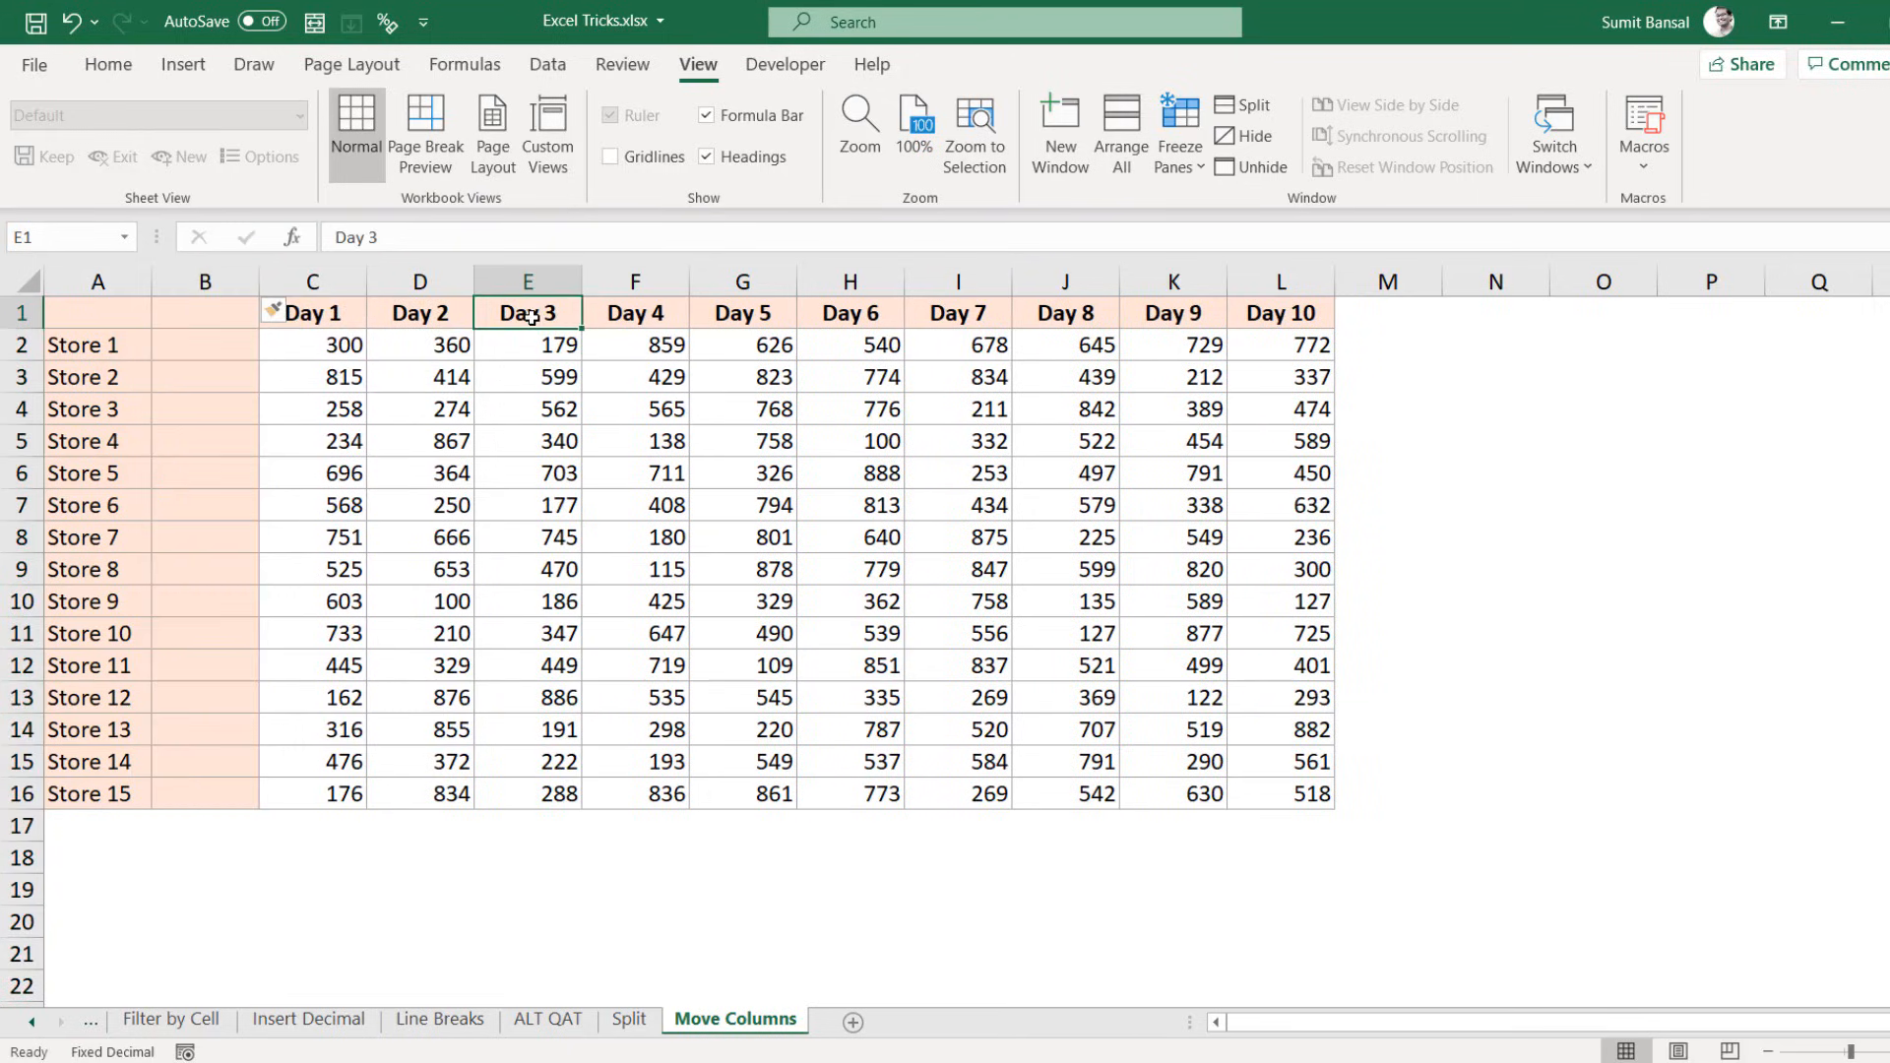
key("ctrl+shift+Down")
key("ctrl+x")
key("Left")
key("Left")
key("Left")
key("ctrl+v")
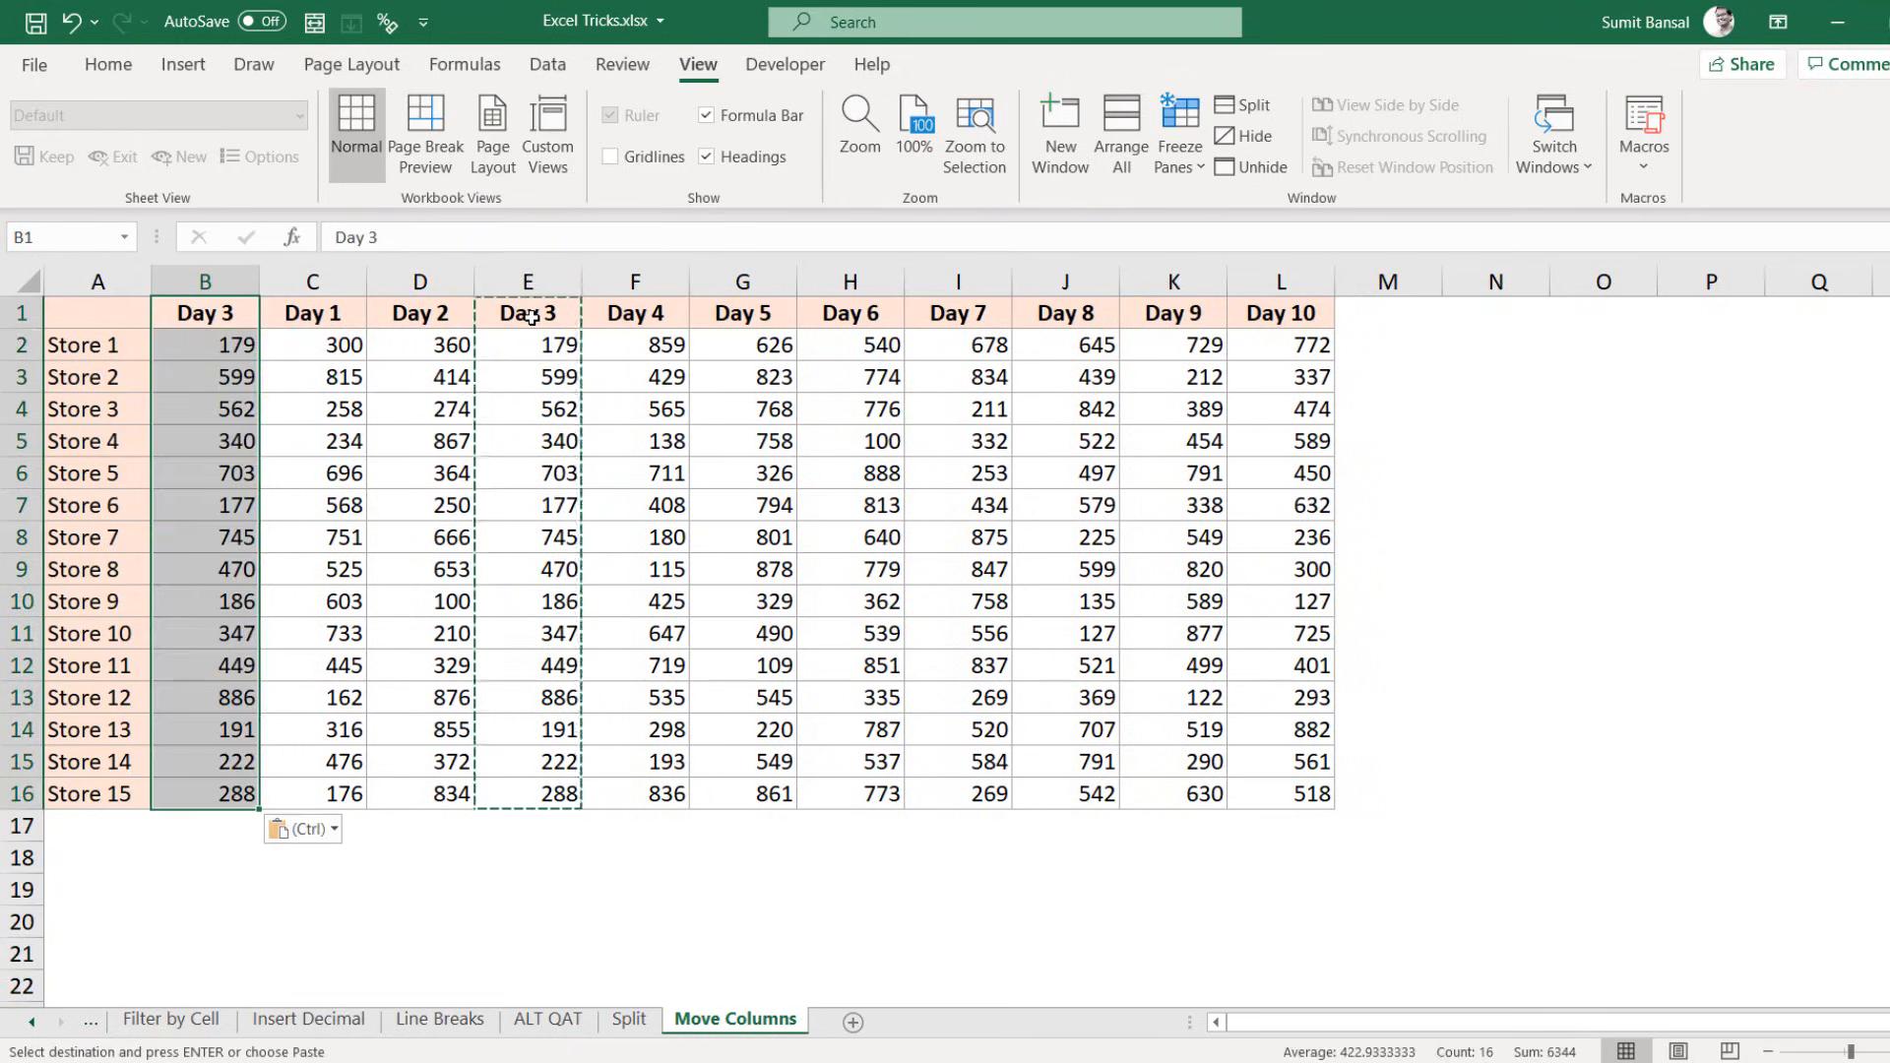
key("Right")
key("Right")
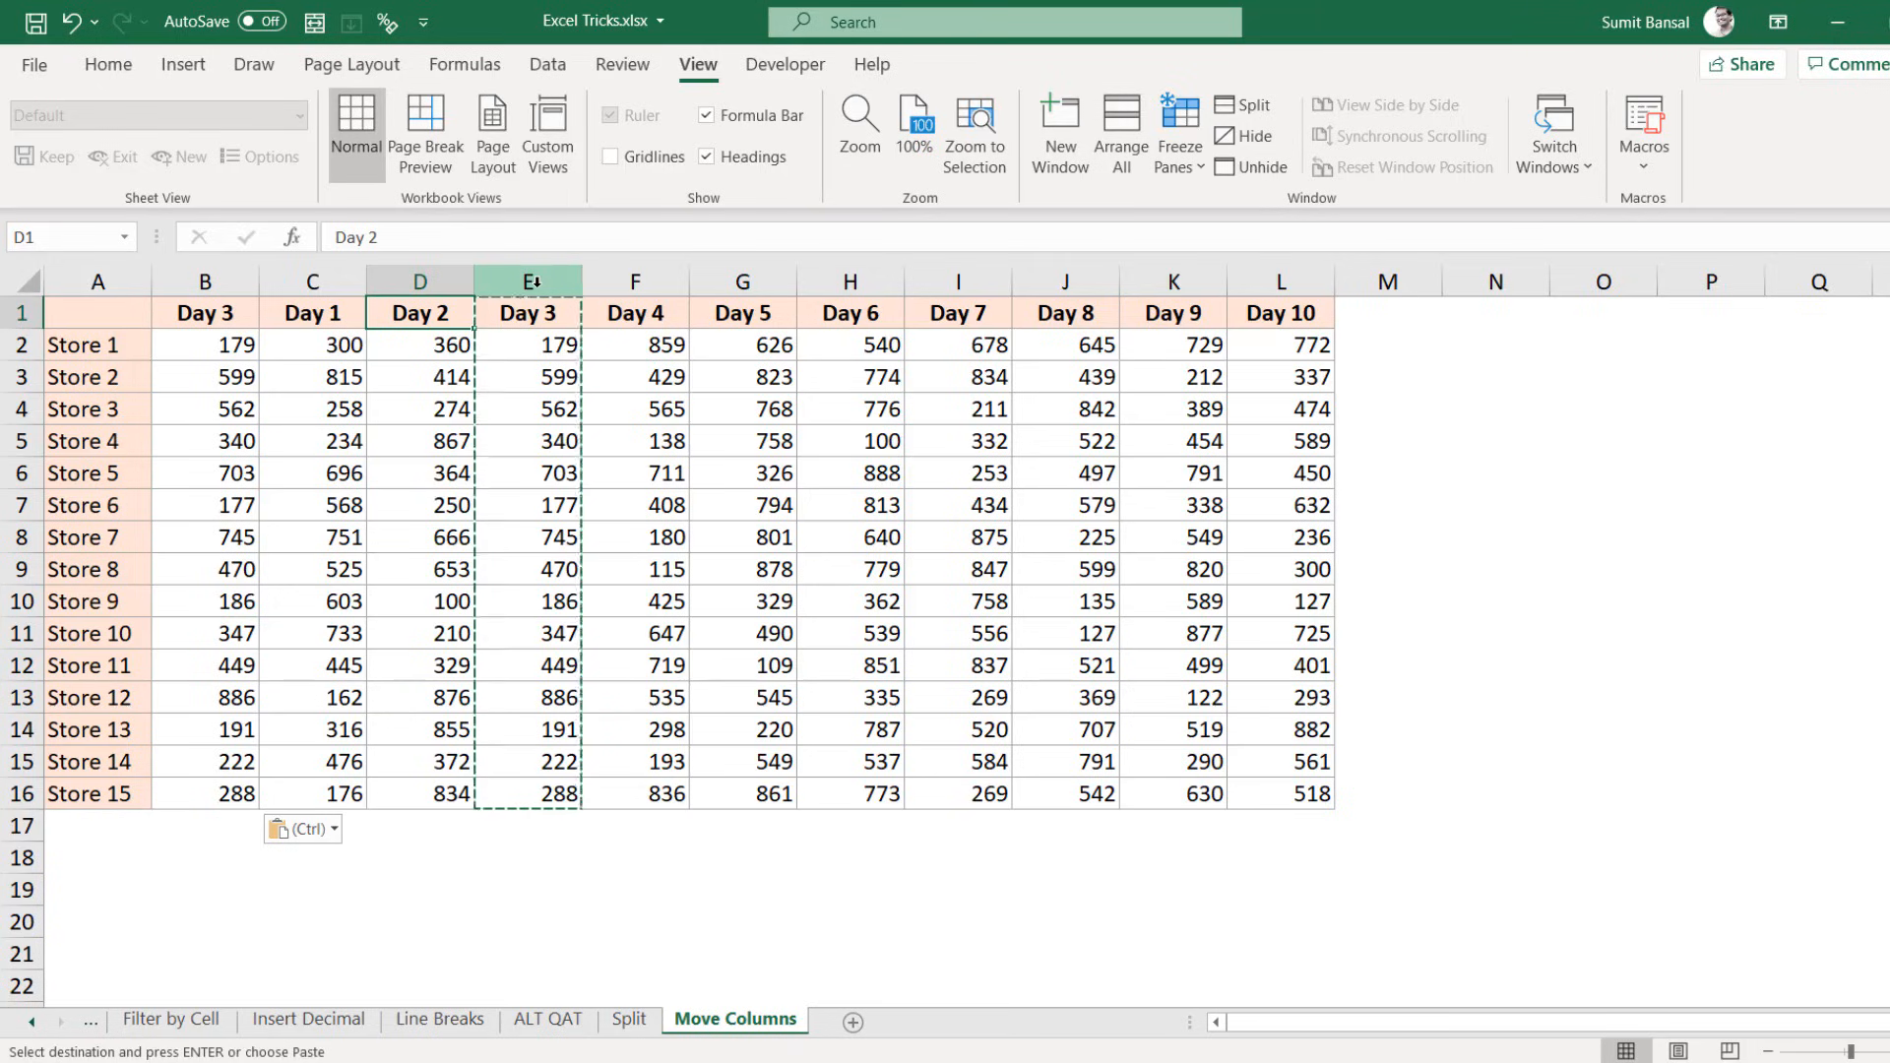
key("ctrl+z")
key("ctrl+z")
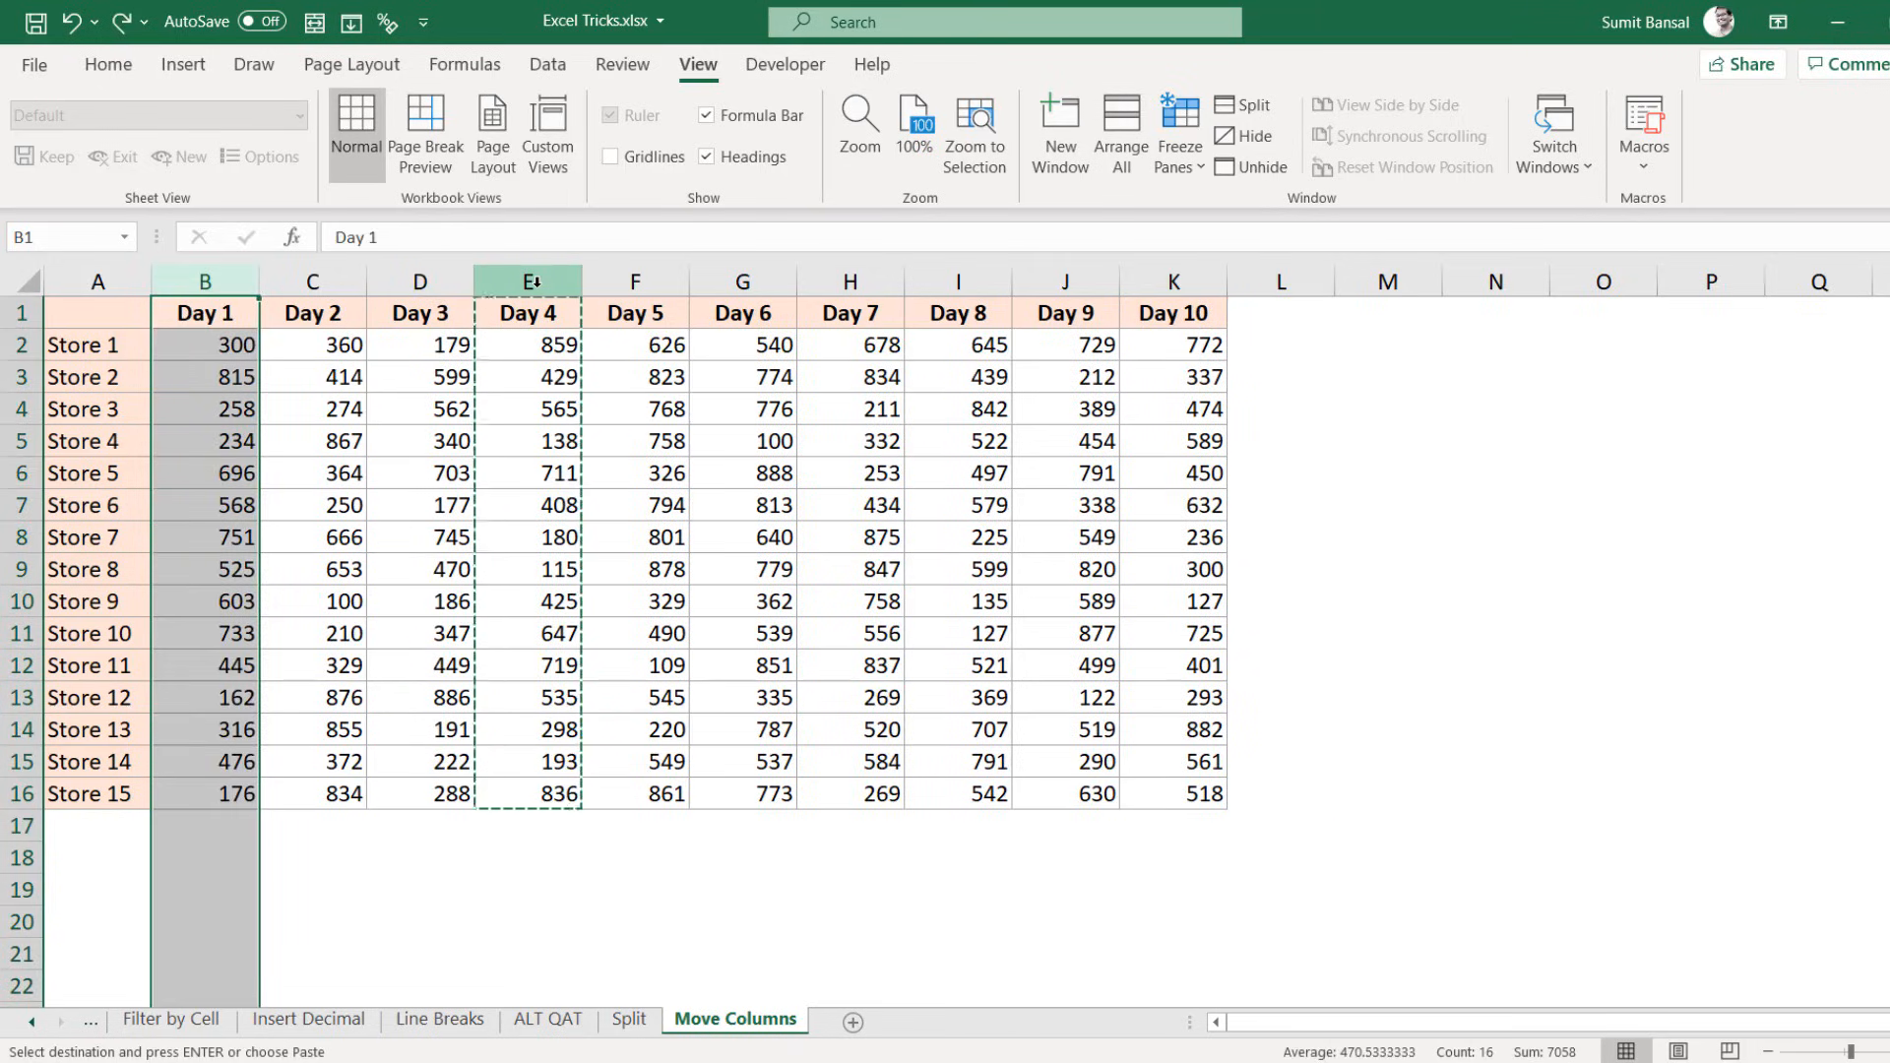
left_click(540, 309)
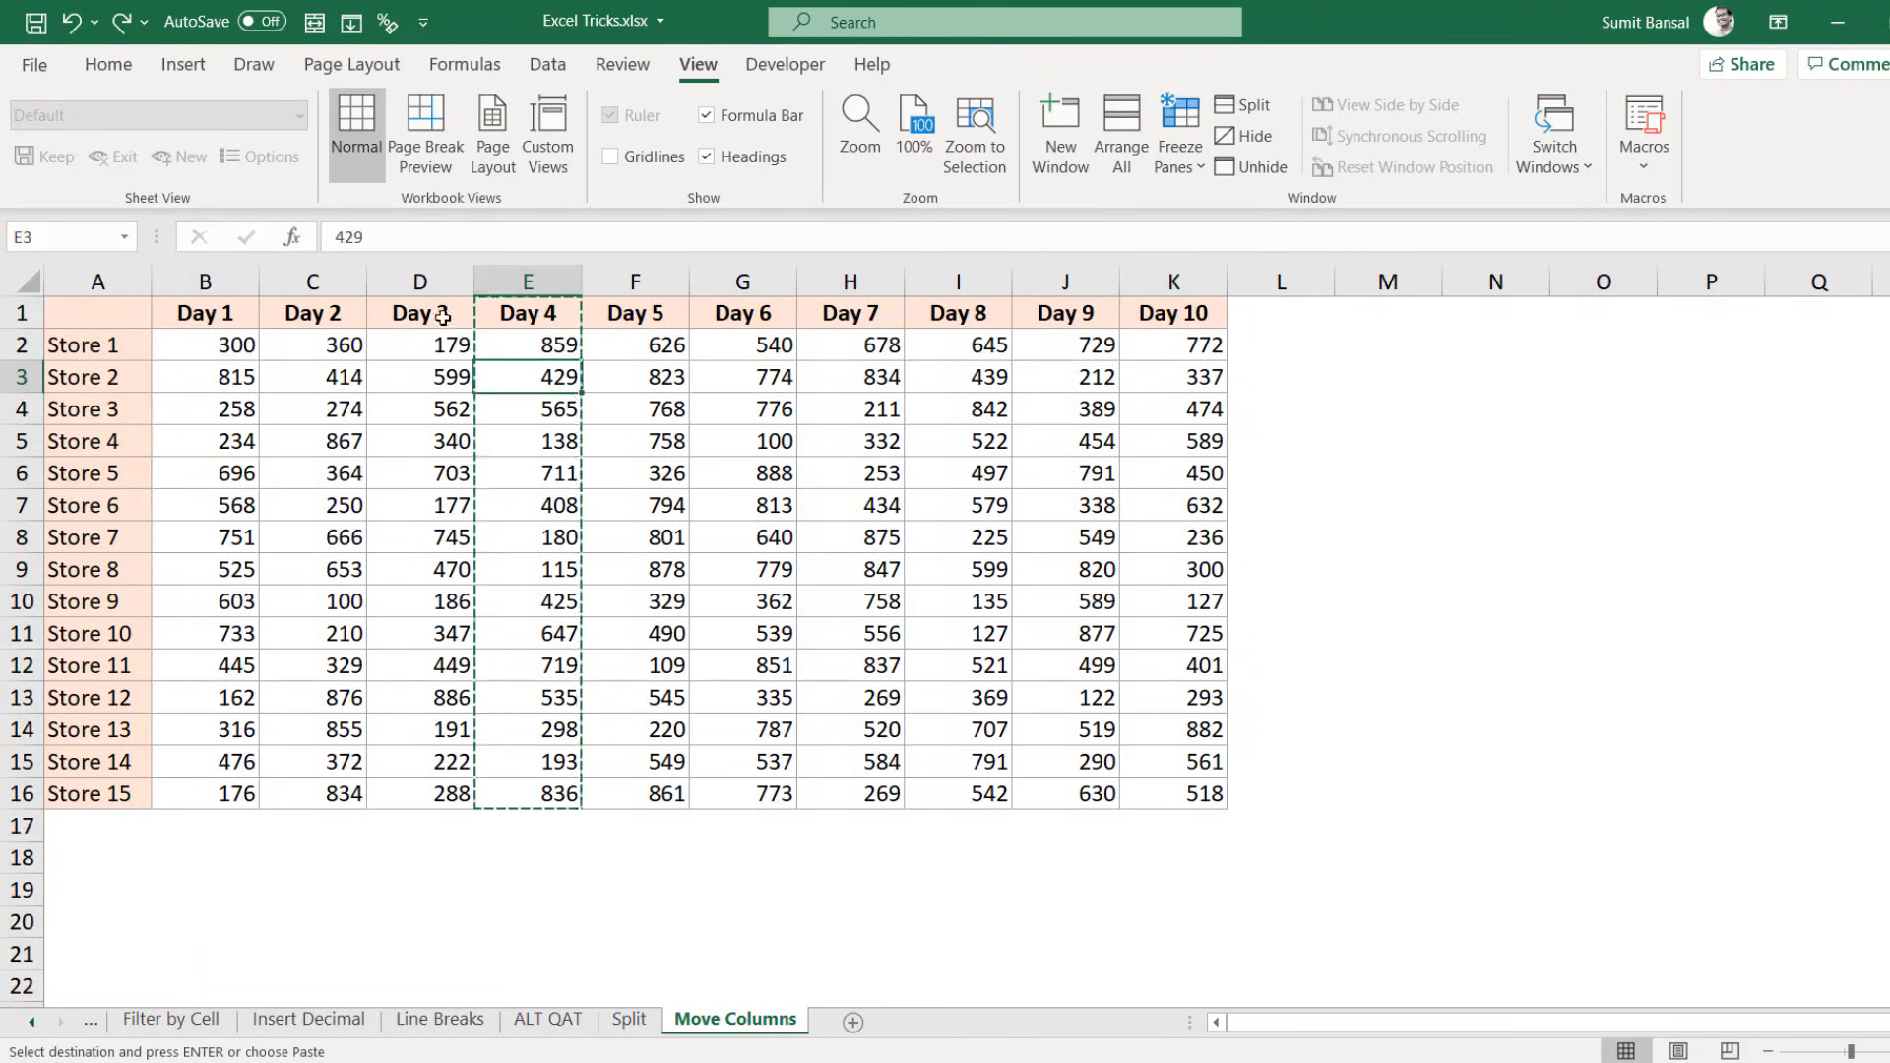
Step: Shift-drag Day 3 and Day 6 to column B, and Day 2 and Day 4 to the end
left_click_drag(439, 313, 439, 796)
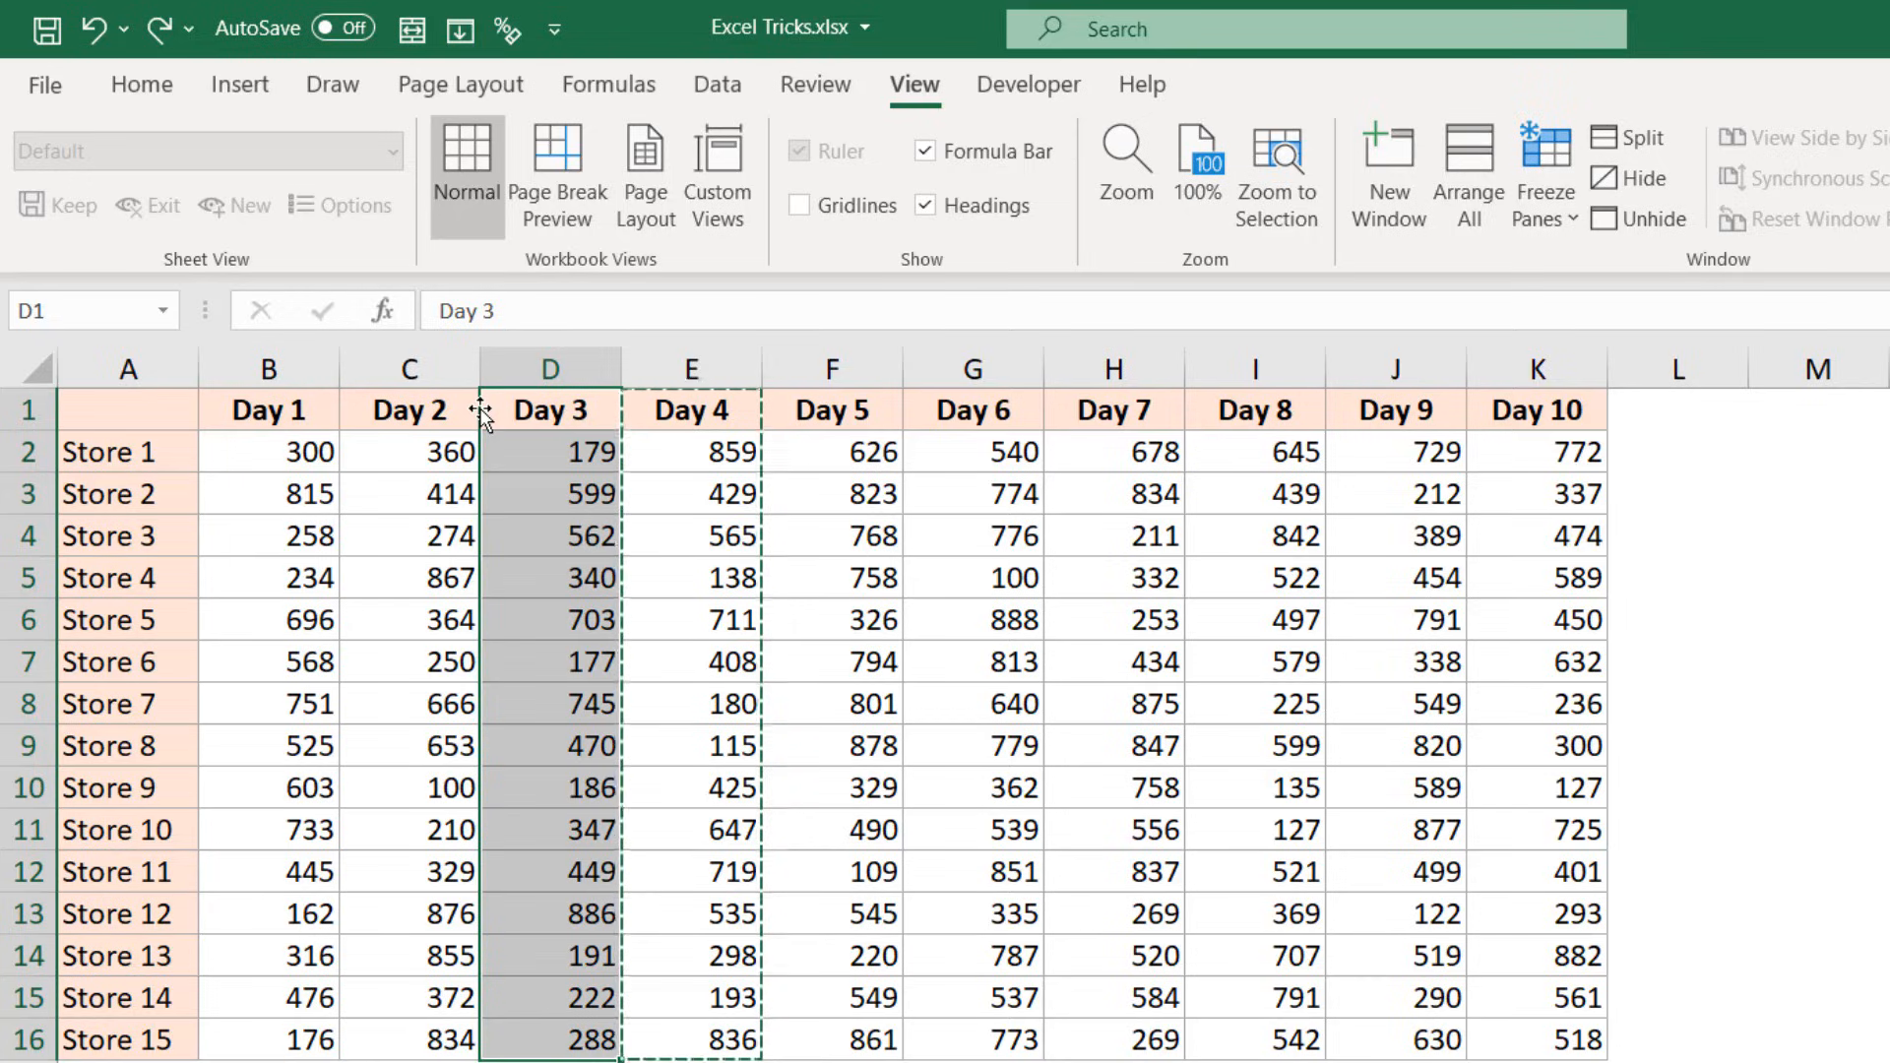
left_click_drag(480, 413, 212, 424)
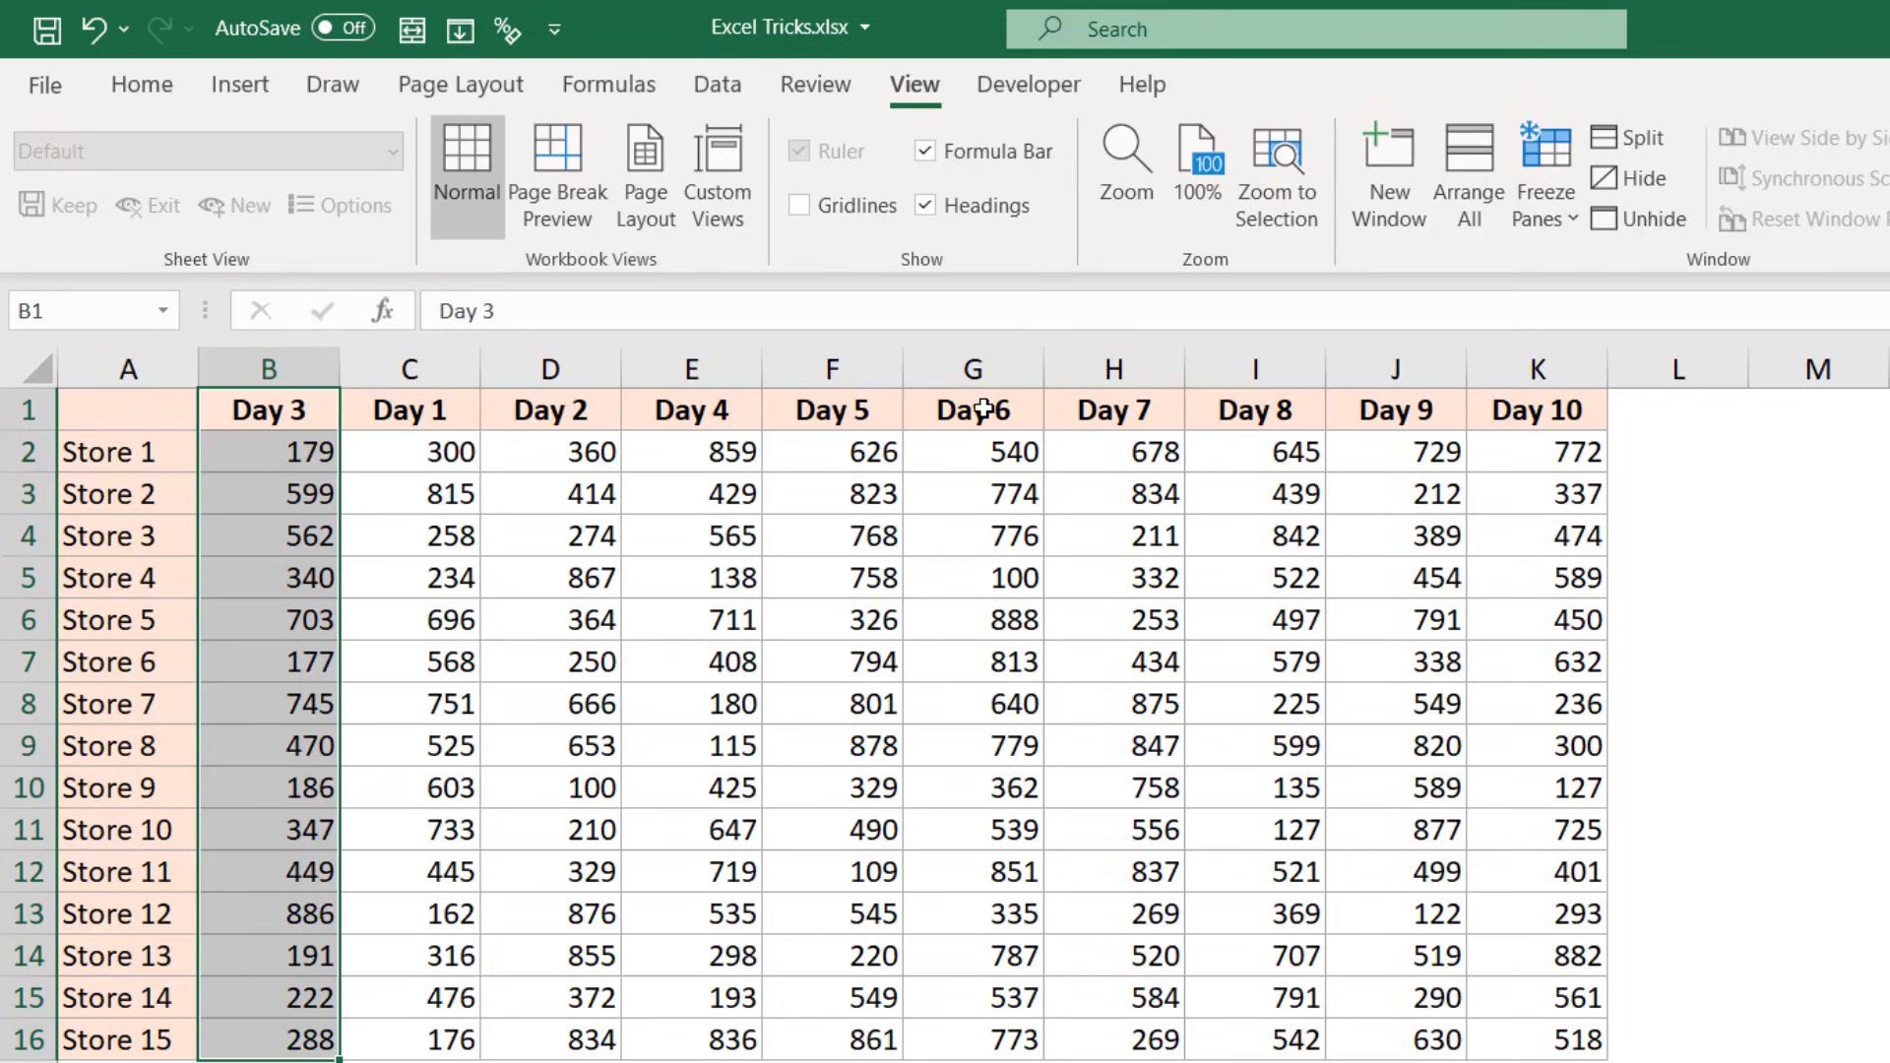
left_click_drag(983, 411, 983, 1039)
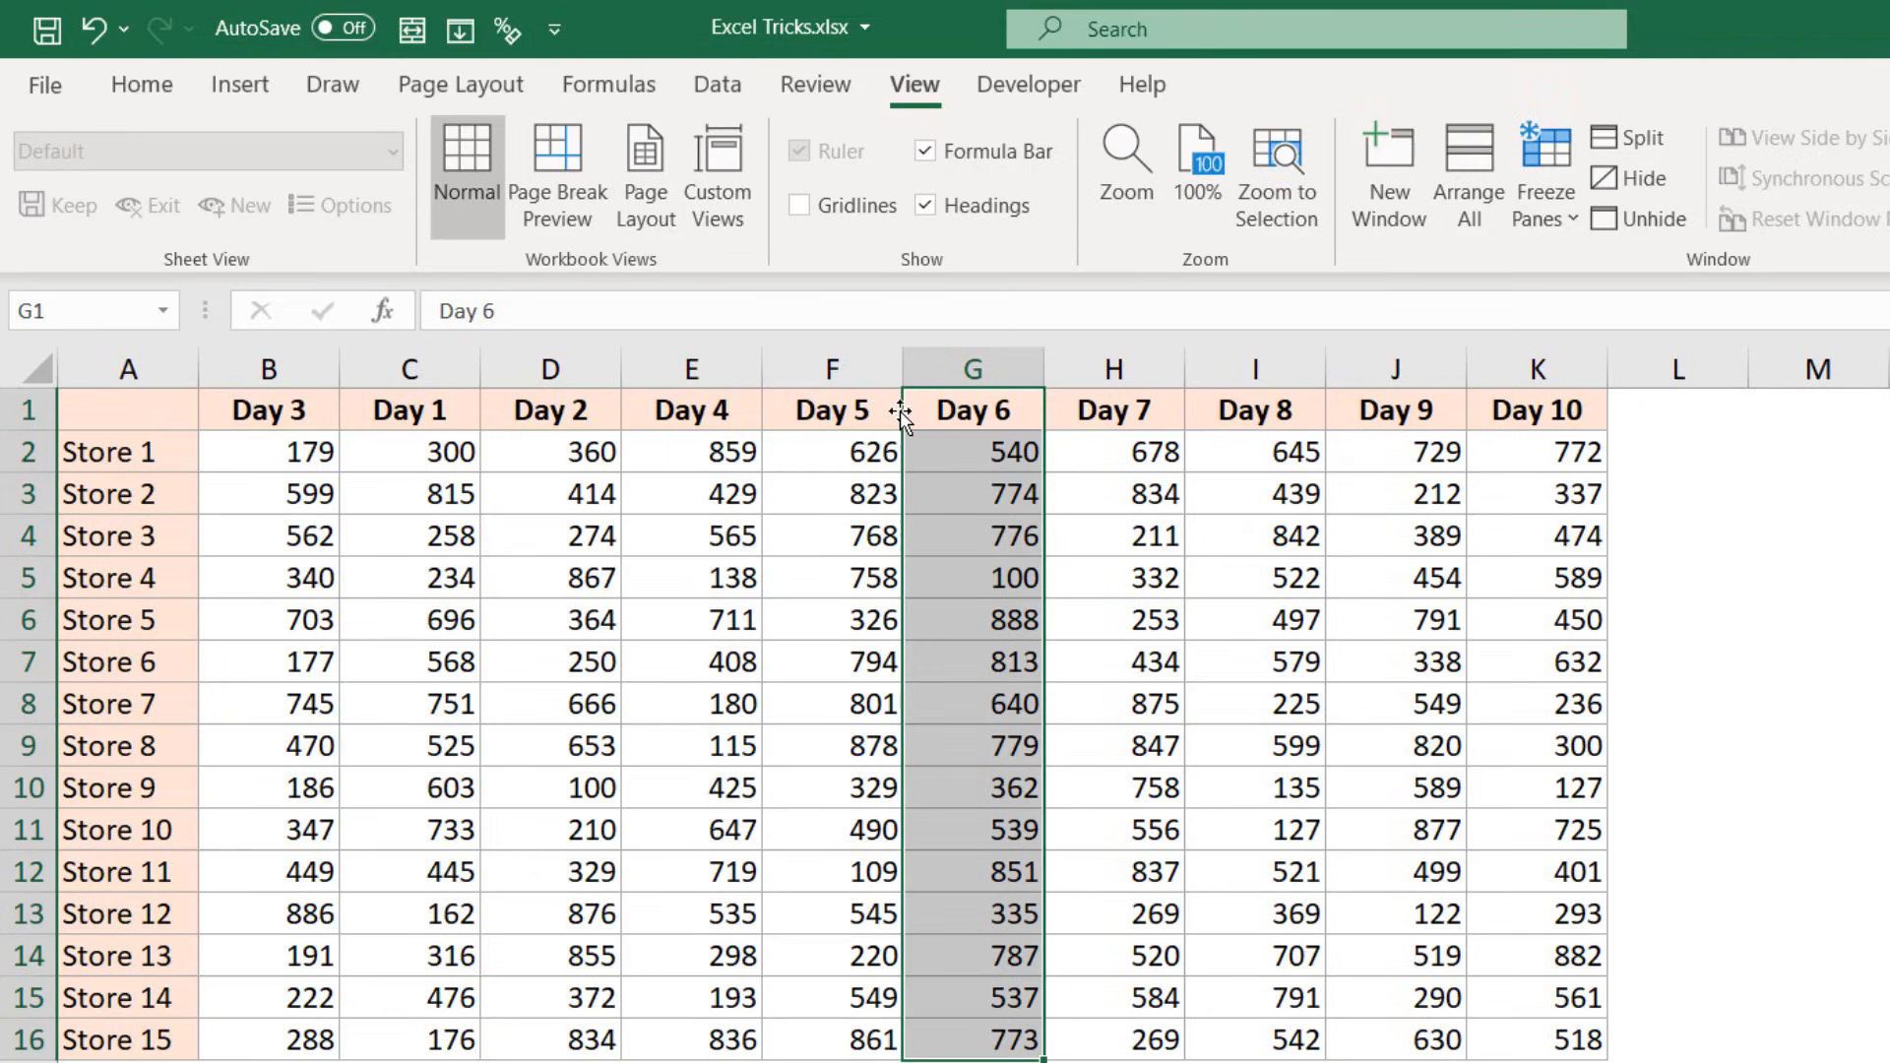
left_click_drag(901, 418, 205, 437)
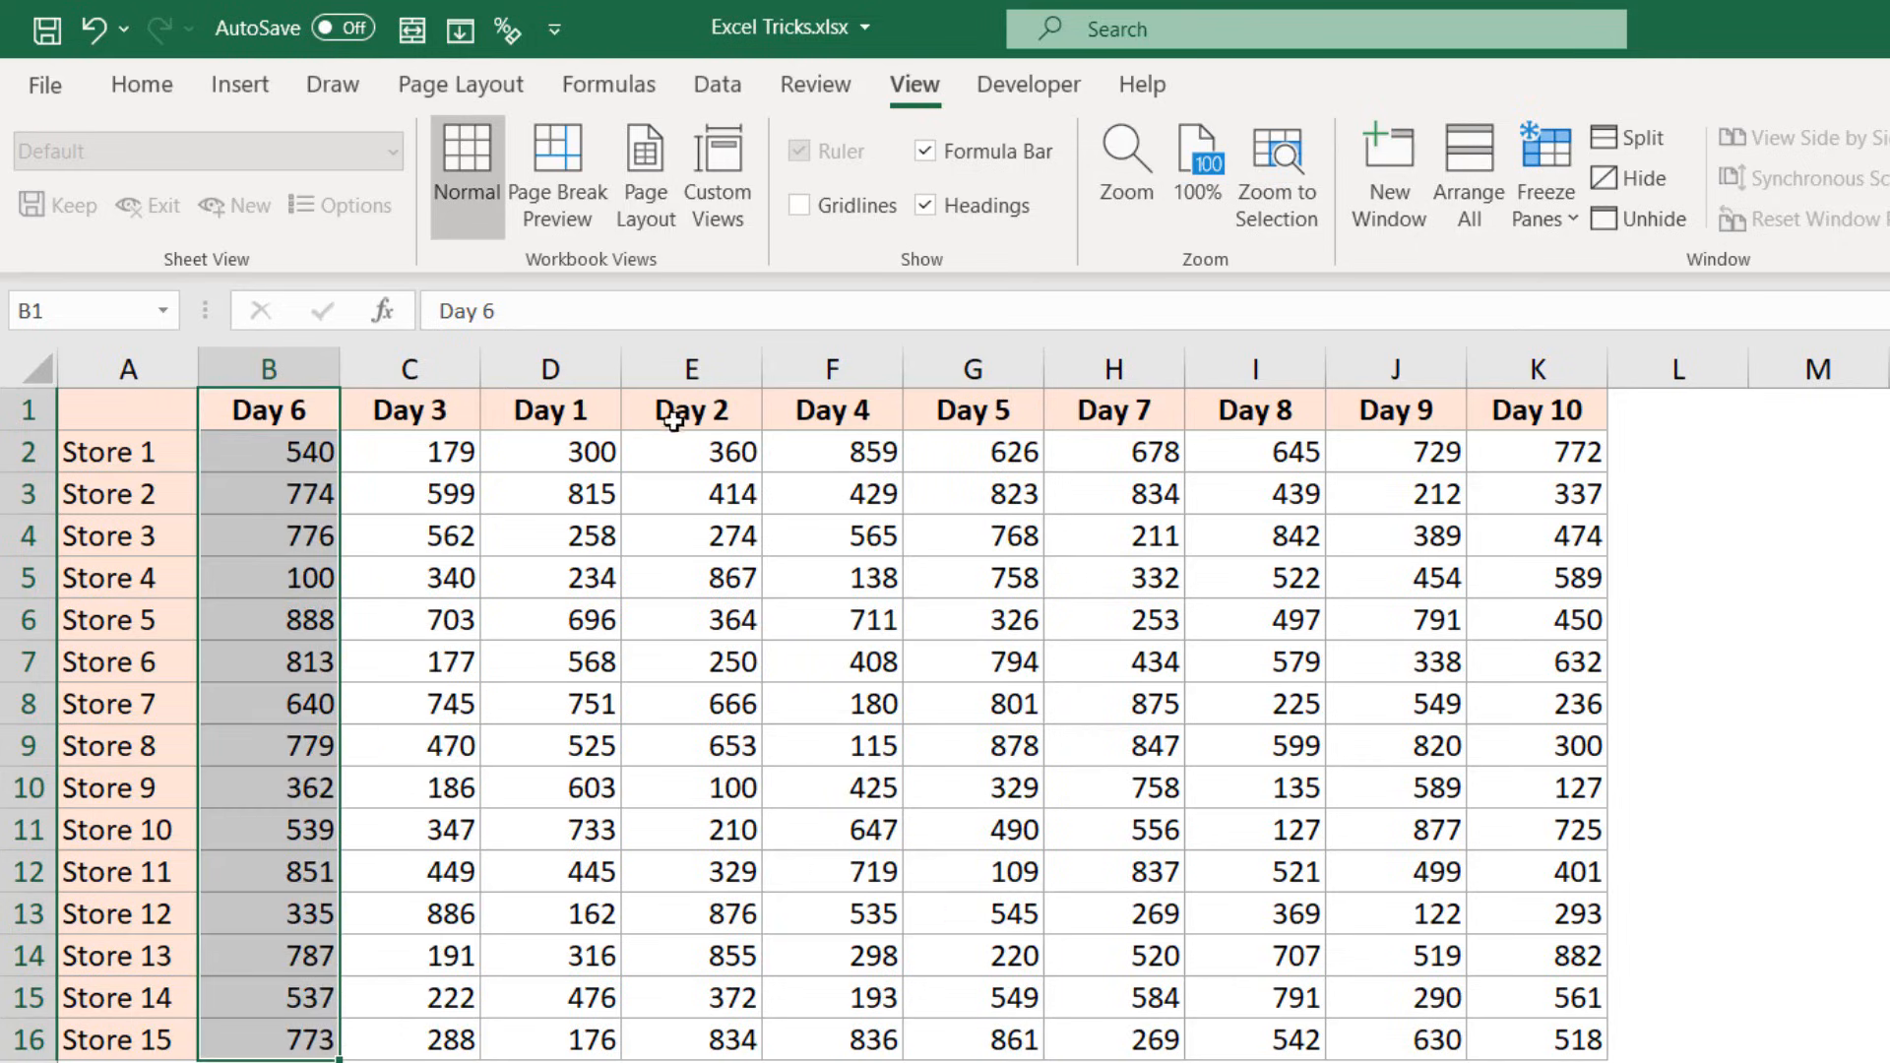
left_click_drag(677, 411, 884, 1041)
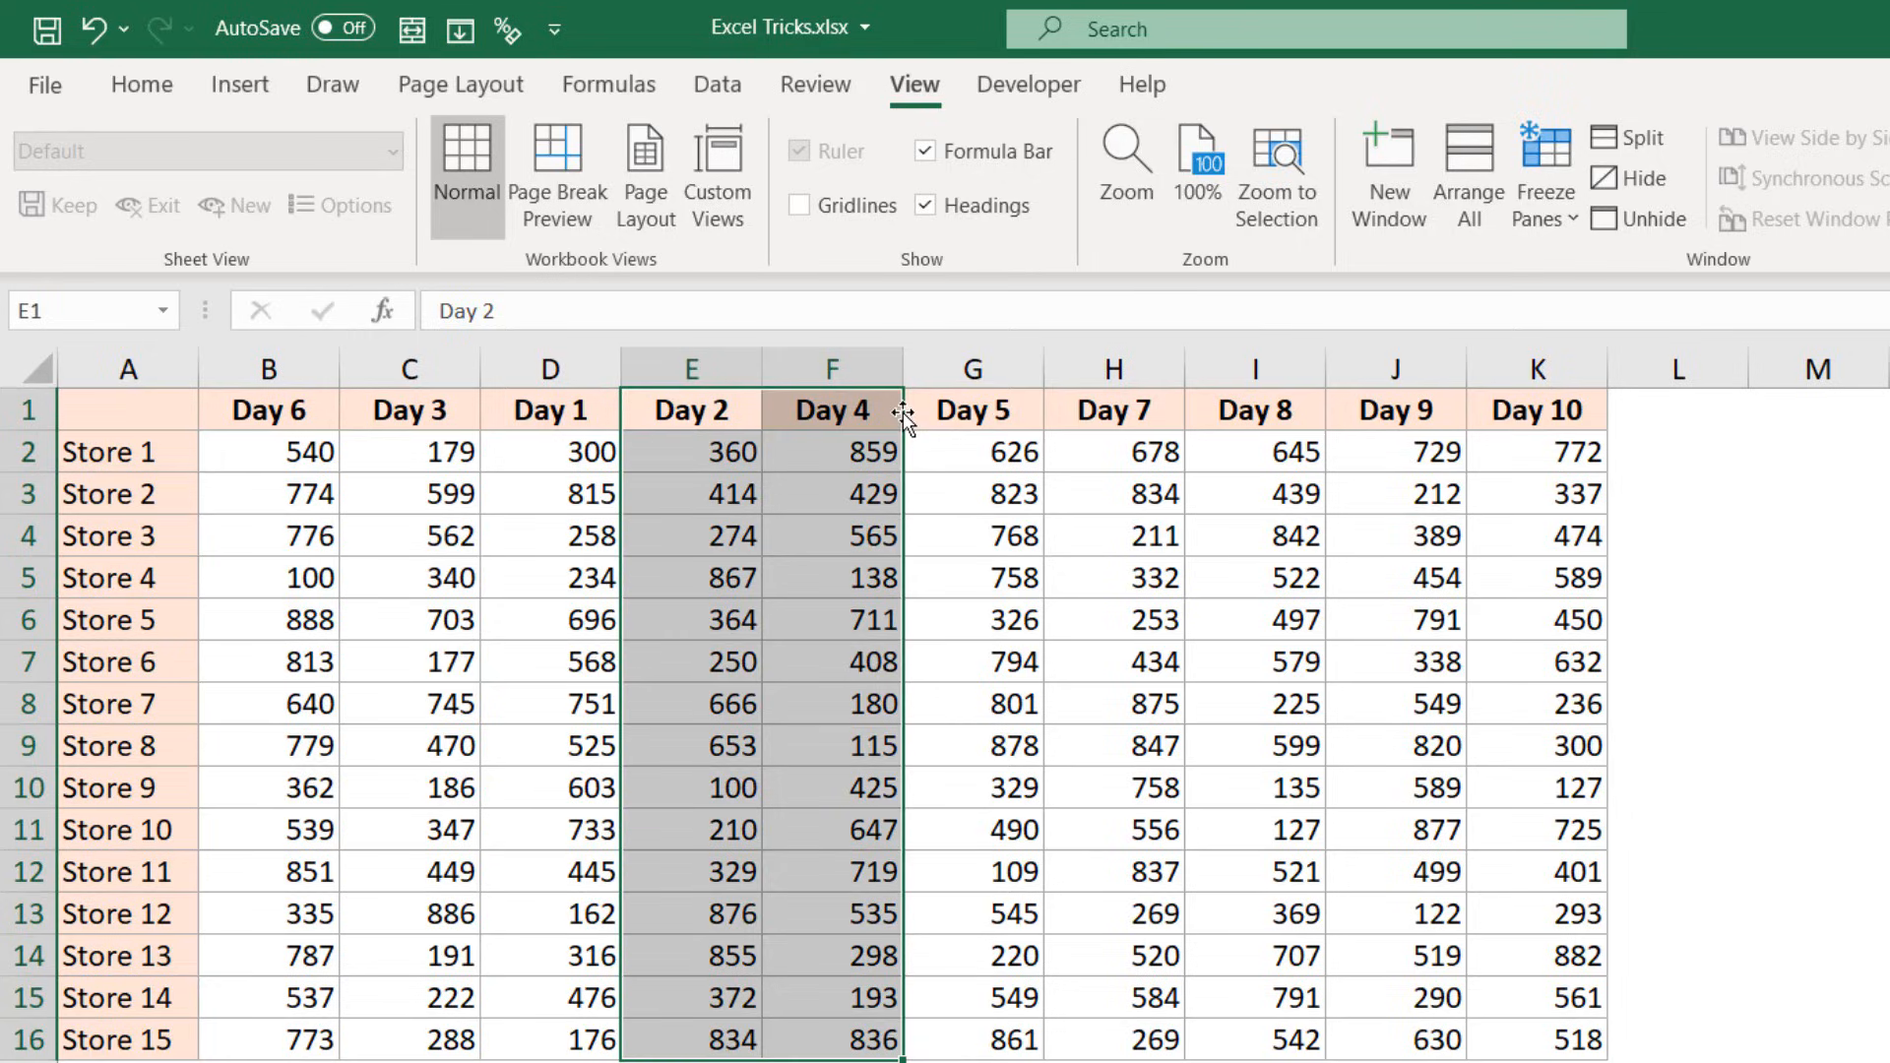
left_click_drag(902, 411, 1610, 411)
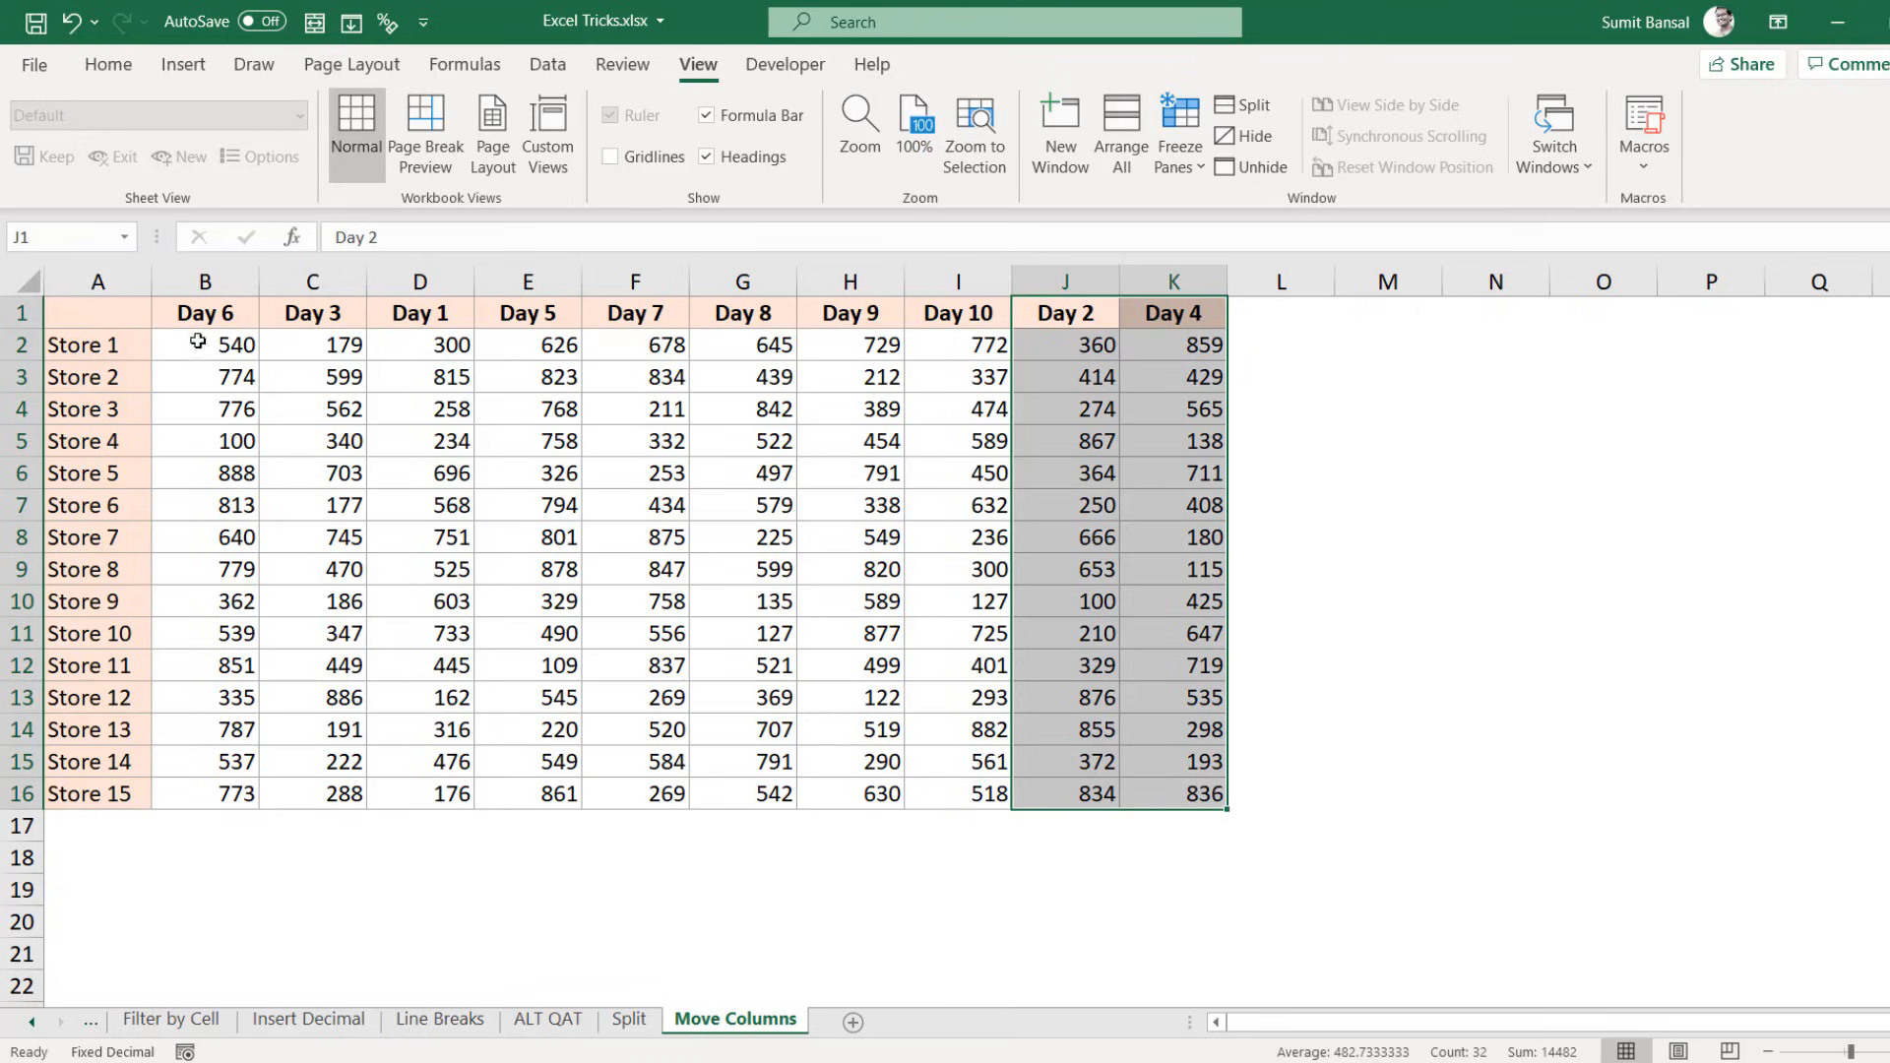
Step: Move the Store 5 row so it sits below Store 10
left_click_drag(107, 313, 1139, 785)
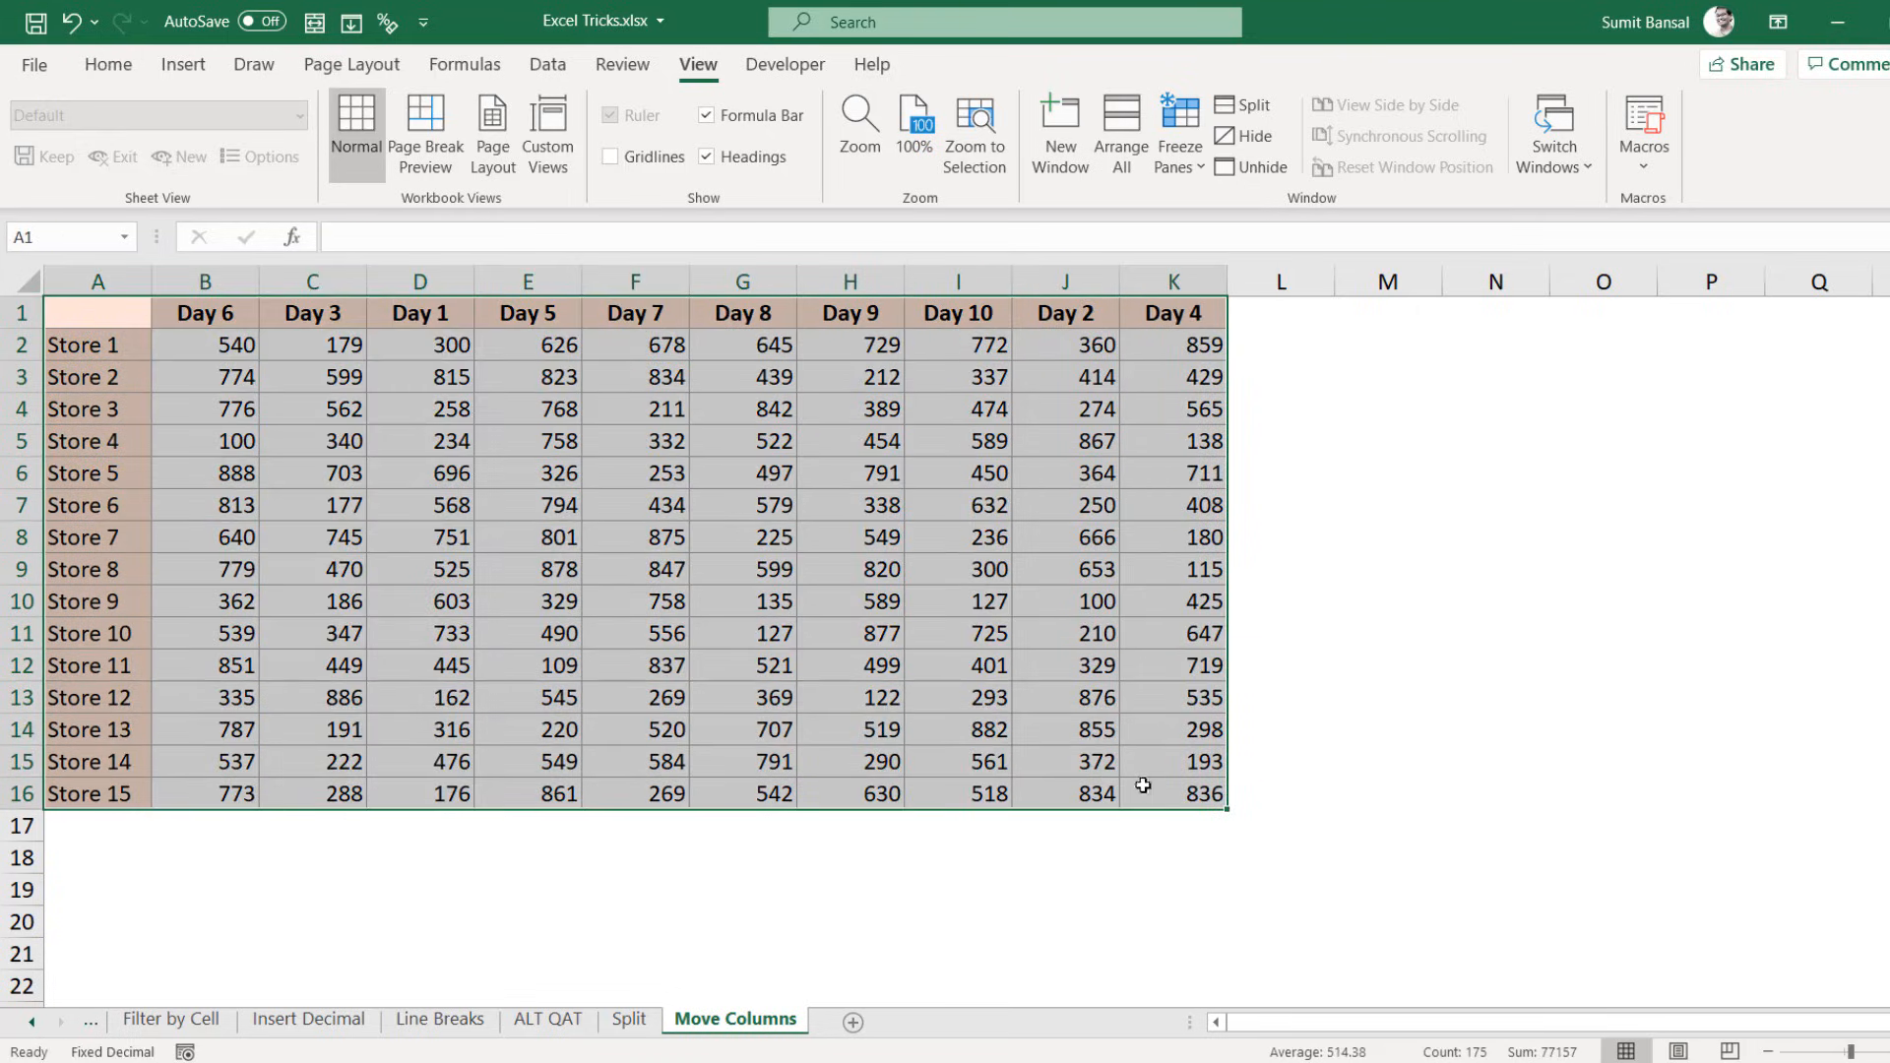
mouse_move(1045, 315)
left_mouse_down()
mouse_move(1176, 583)
mouse_move(1193, 794)
left_mouse_up()
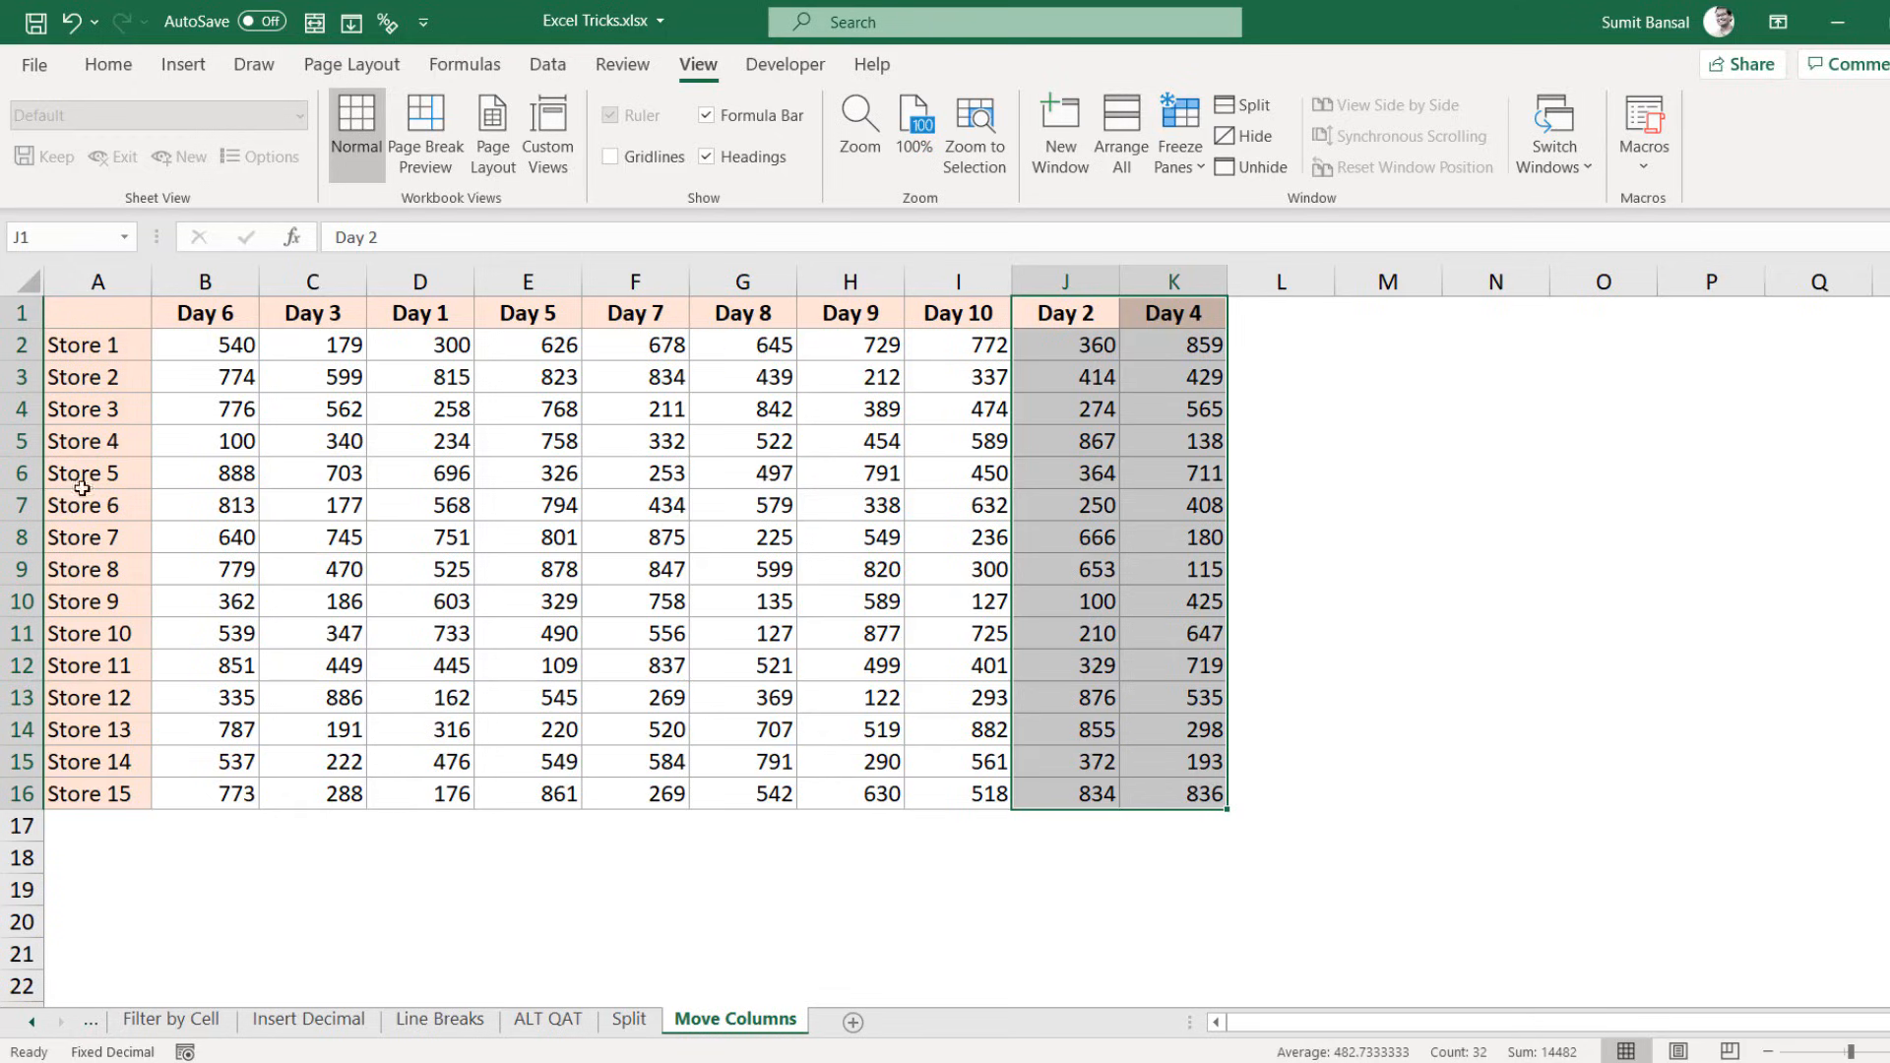
left_click_drag(81, 473, 1176, 480)
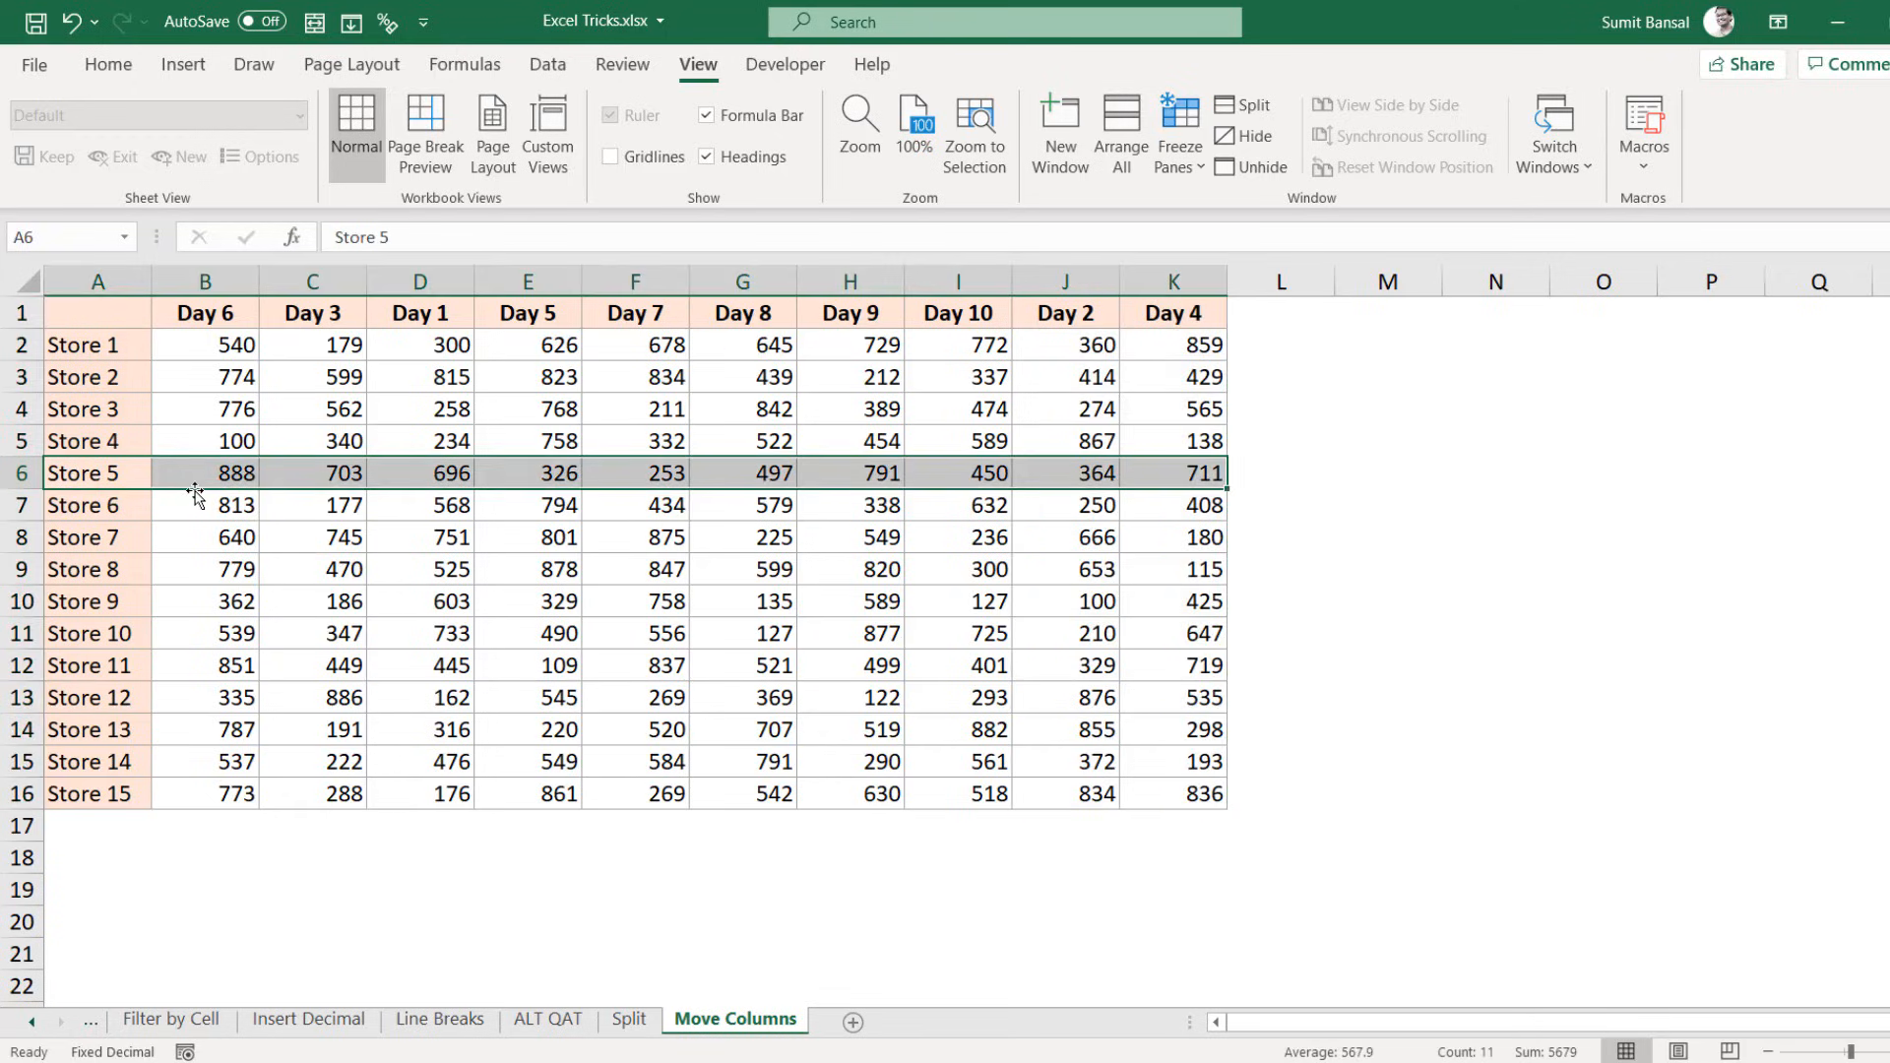
left_click_drag(191, 490, 189, 645)
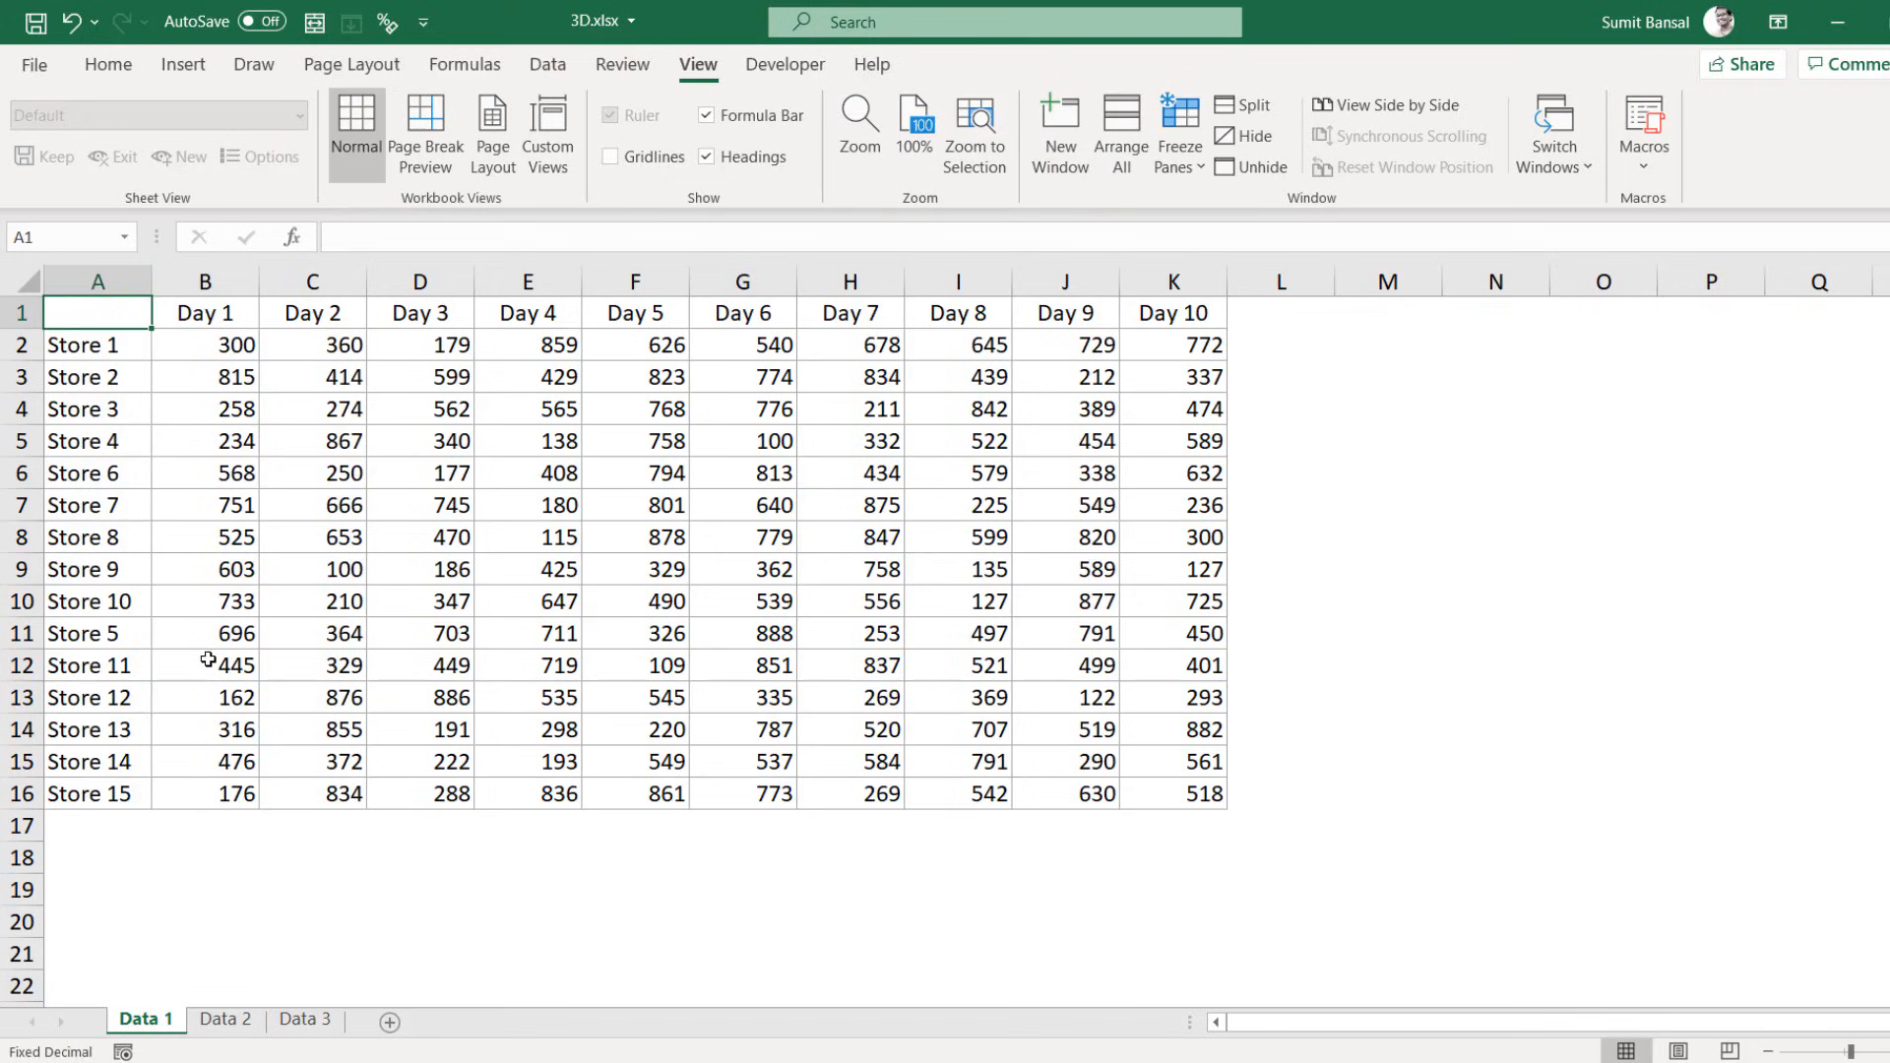
Step: Flip through Data 1, Data 2 and Data 3, then Shift-click to group all three
left_click(233, 1024)
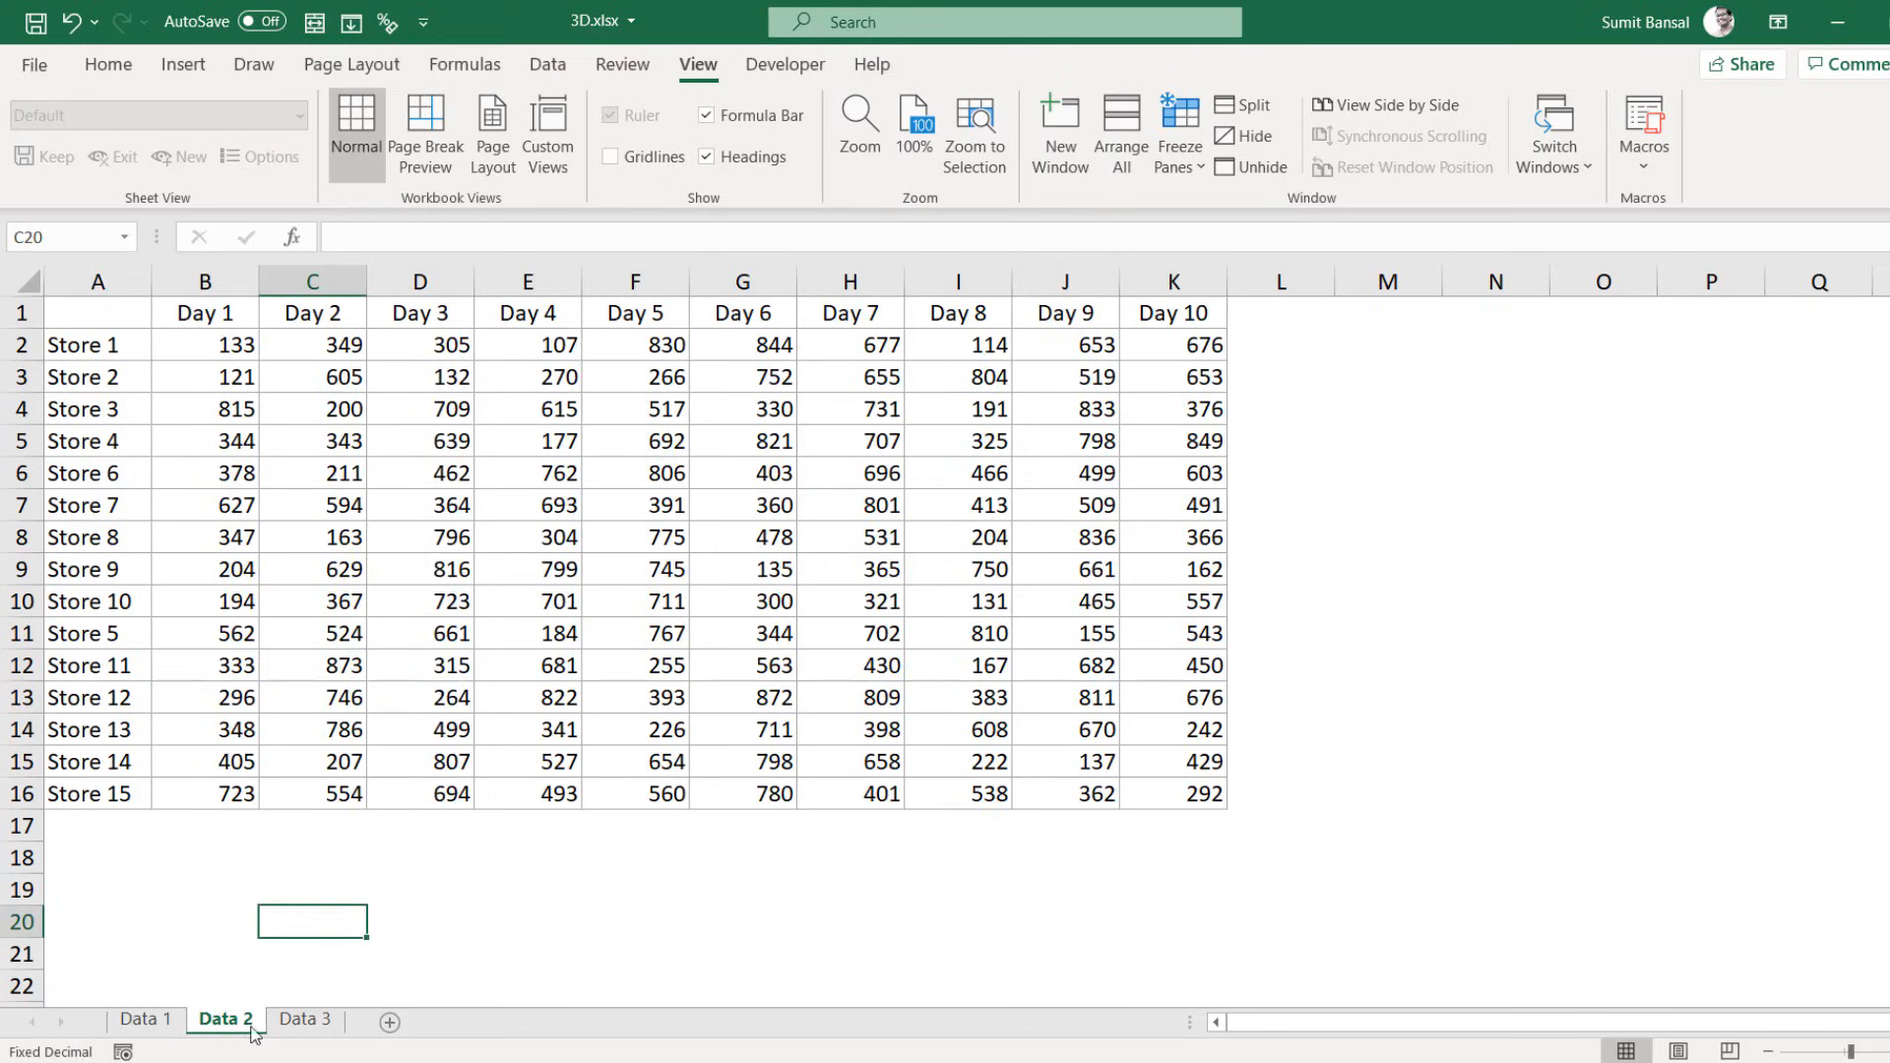
left_click(307, 1028)
left_click(142, 1022)
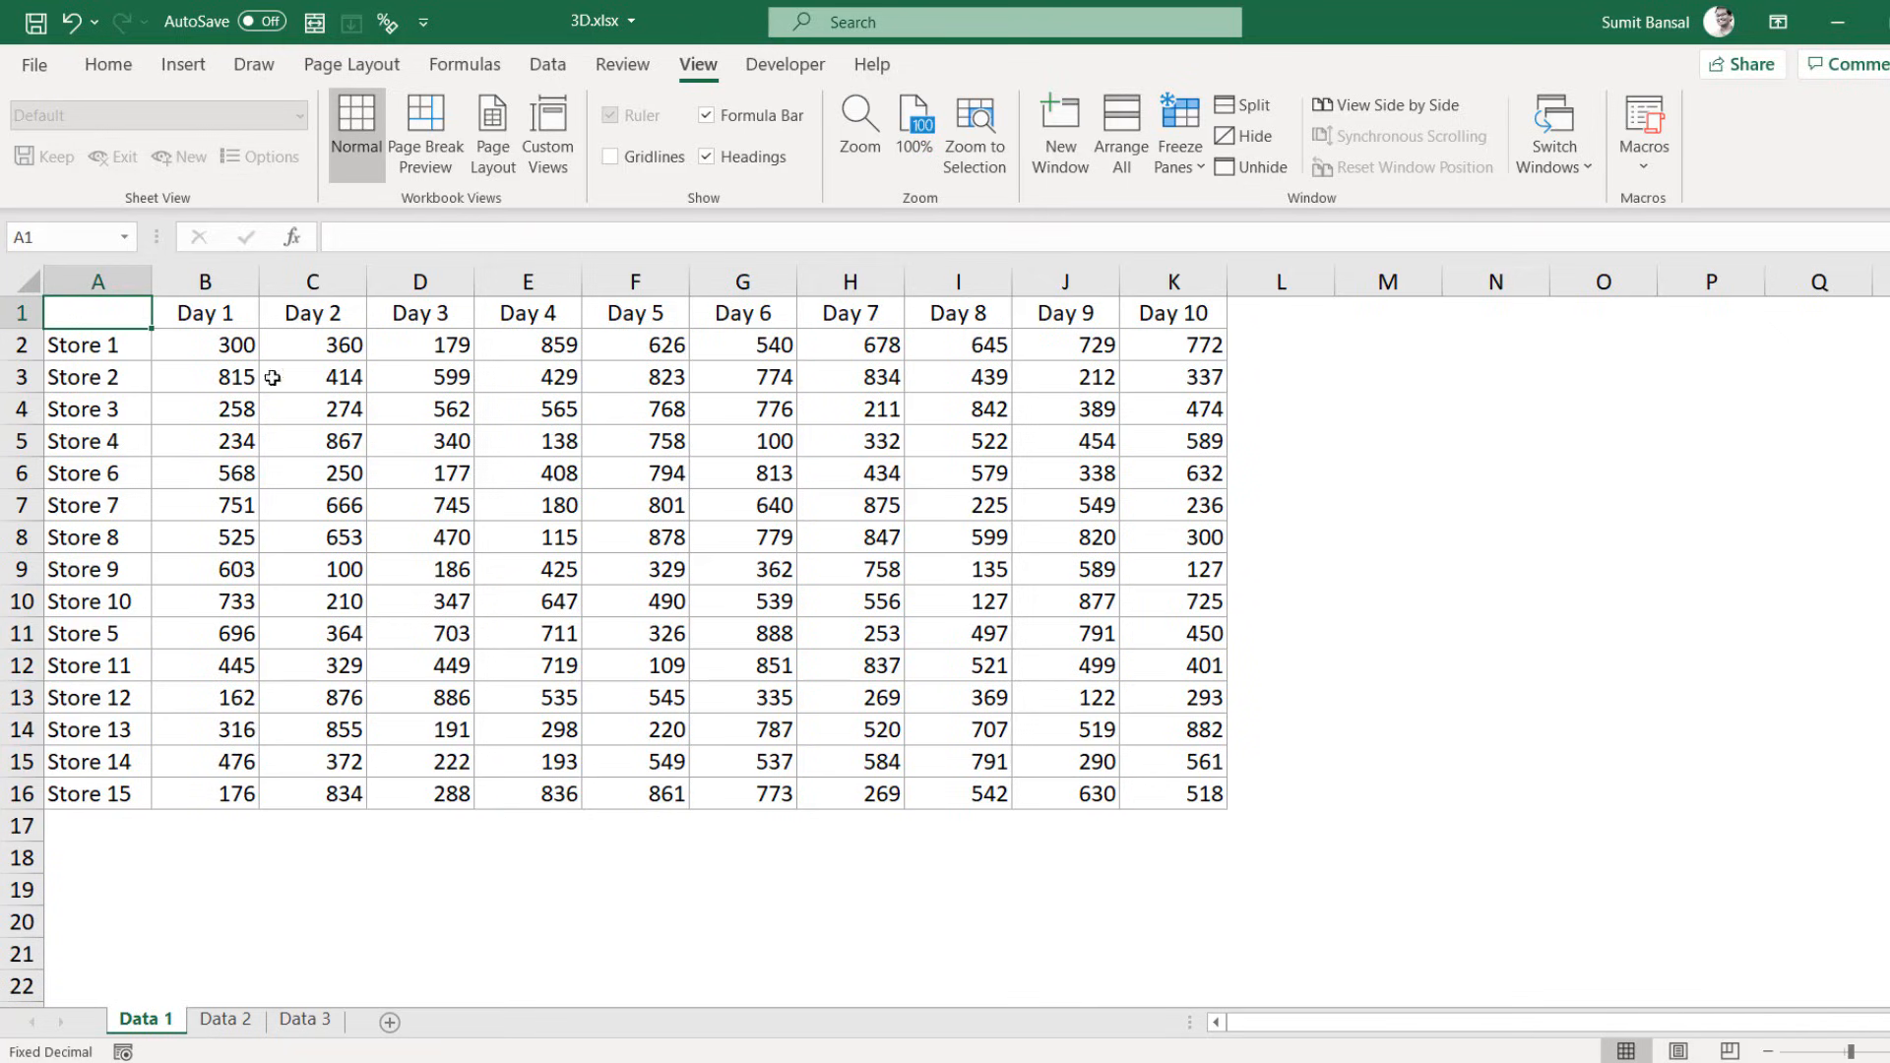
left_click(246, 1029)
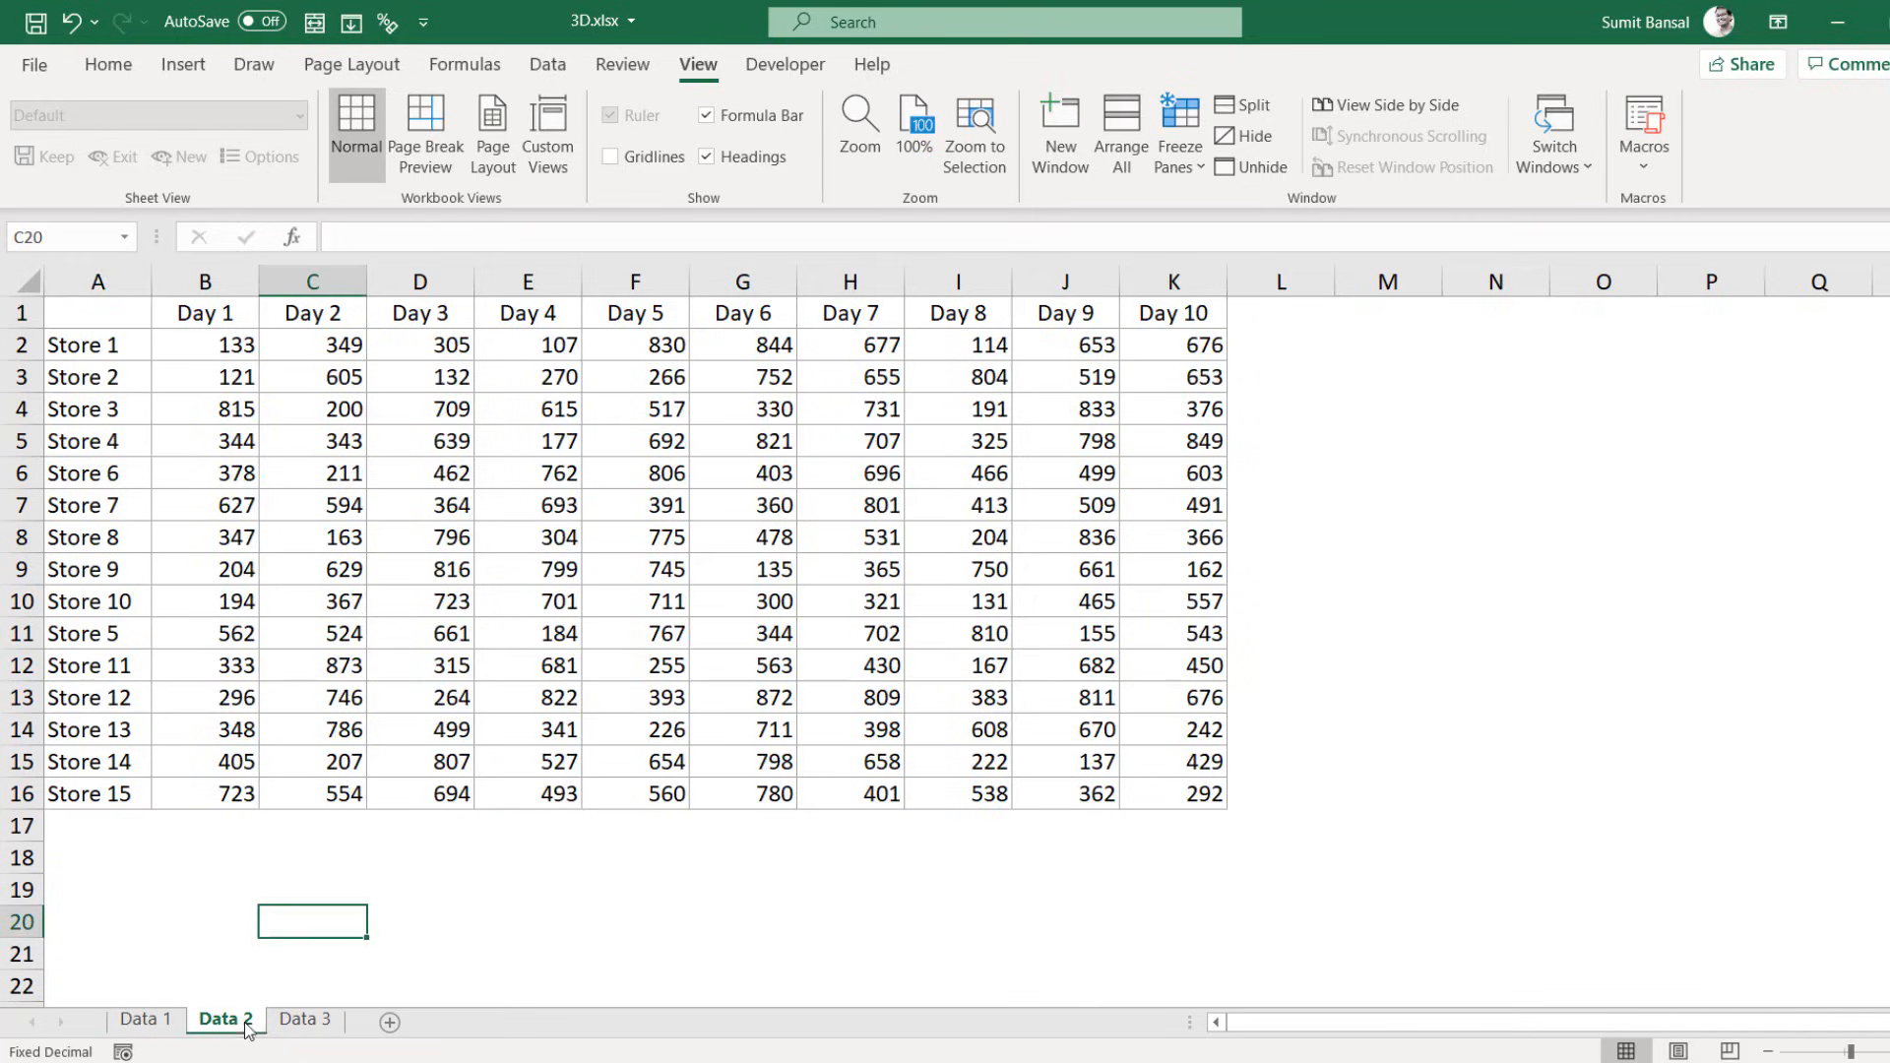
left_click(281, 1026)
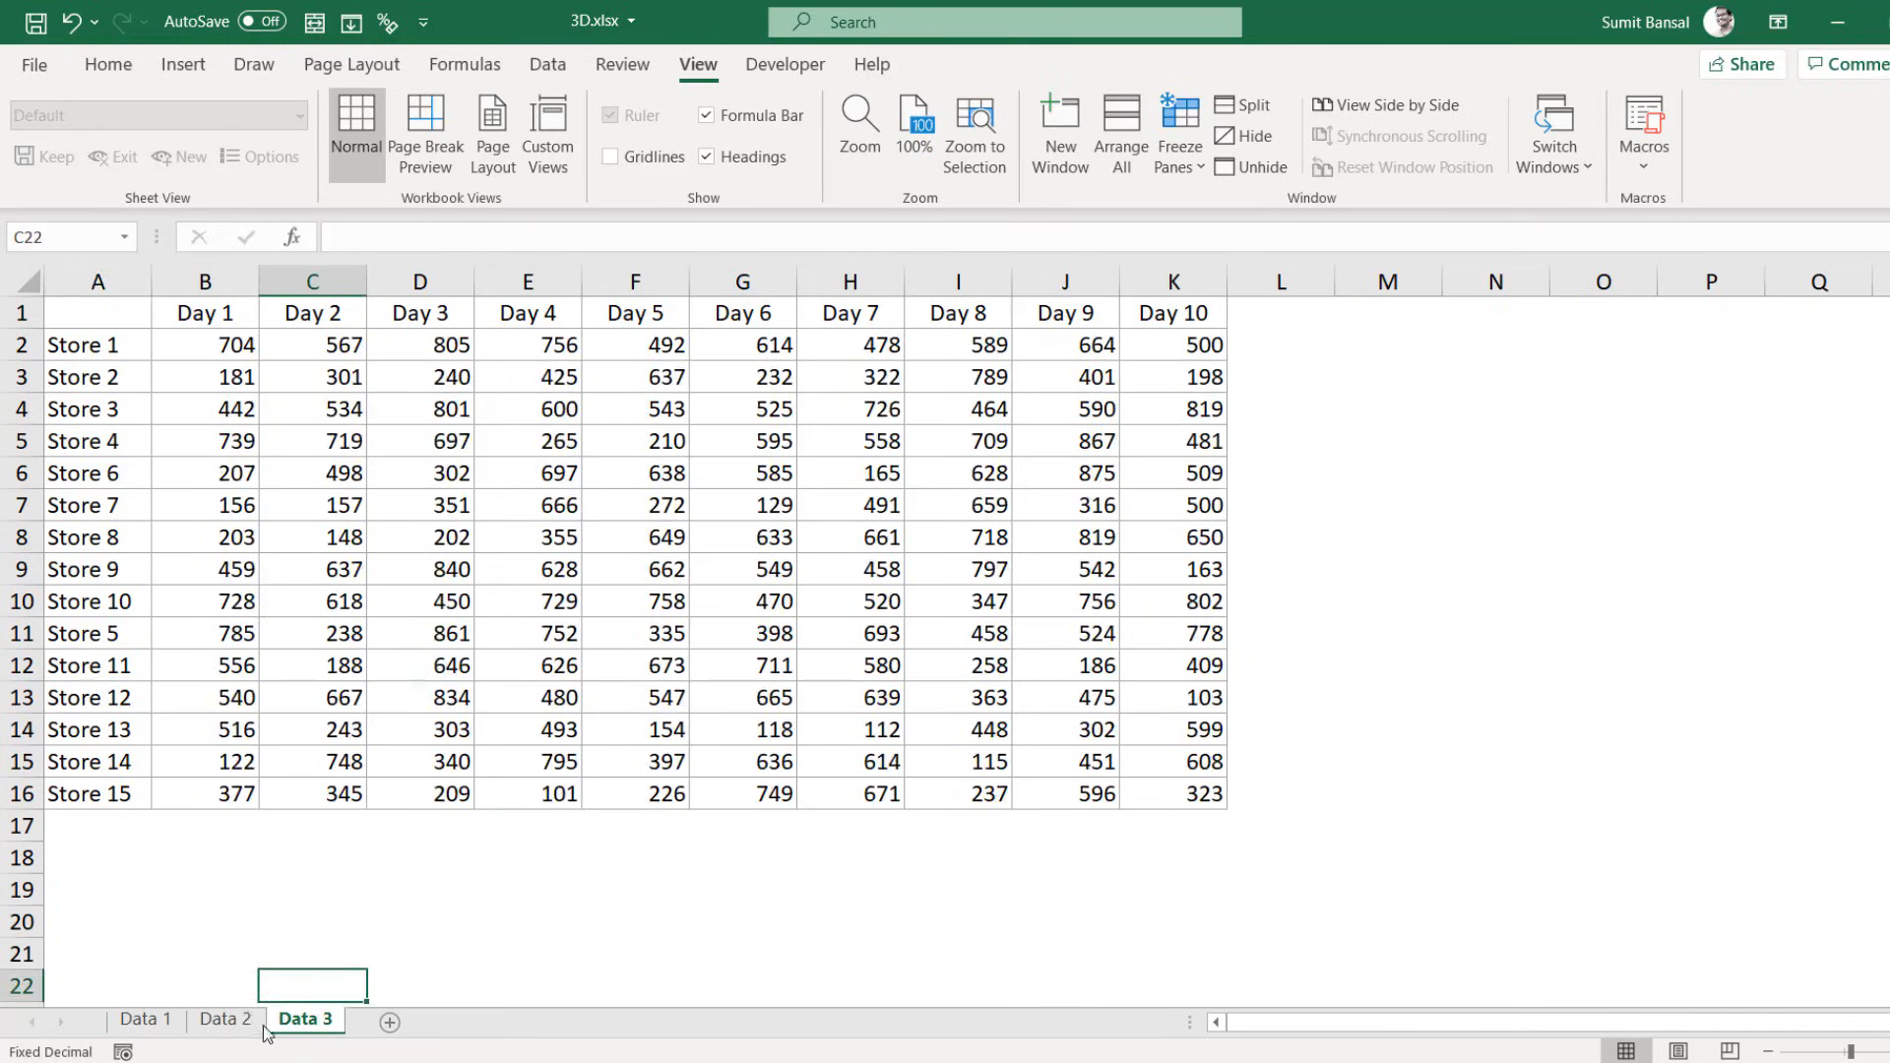
left_click(166, 1029)
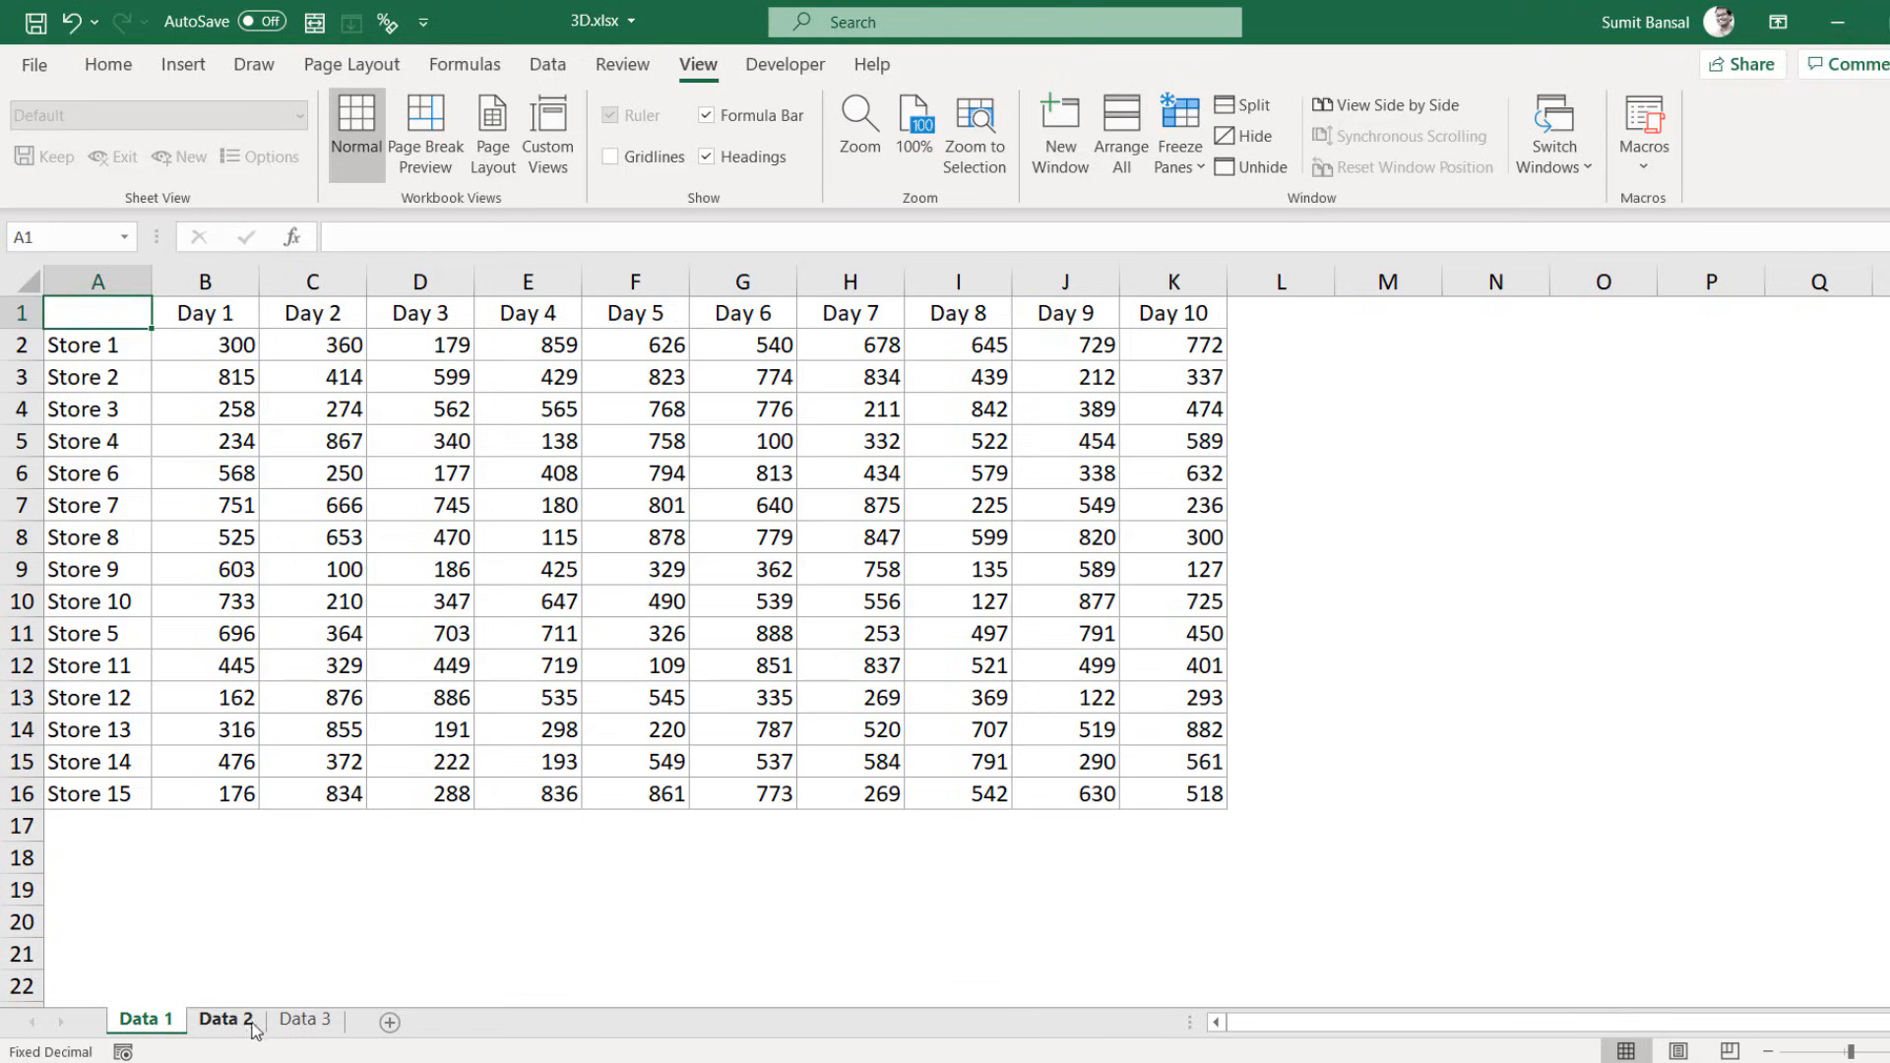
left_click(308, 1023, "shift")
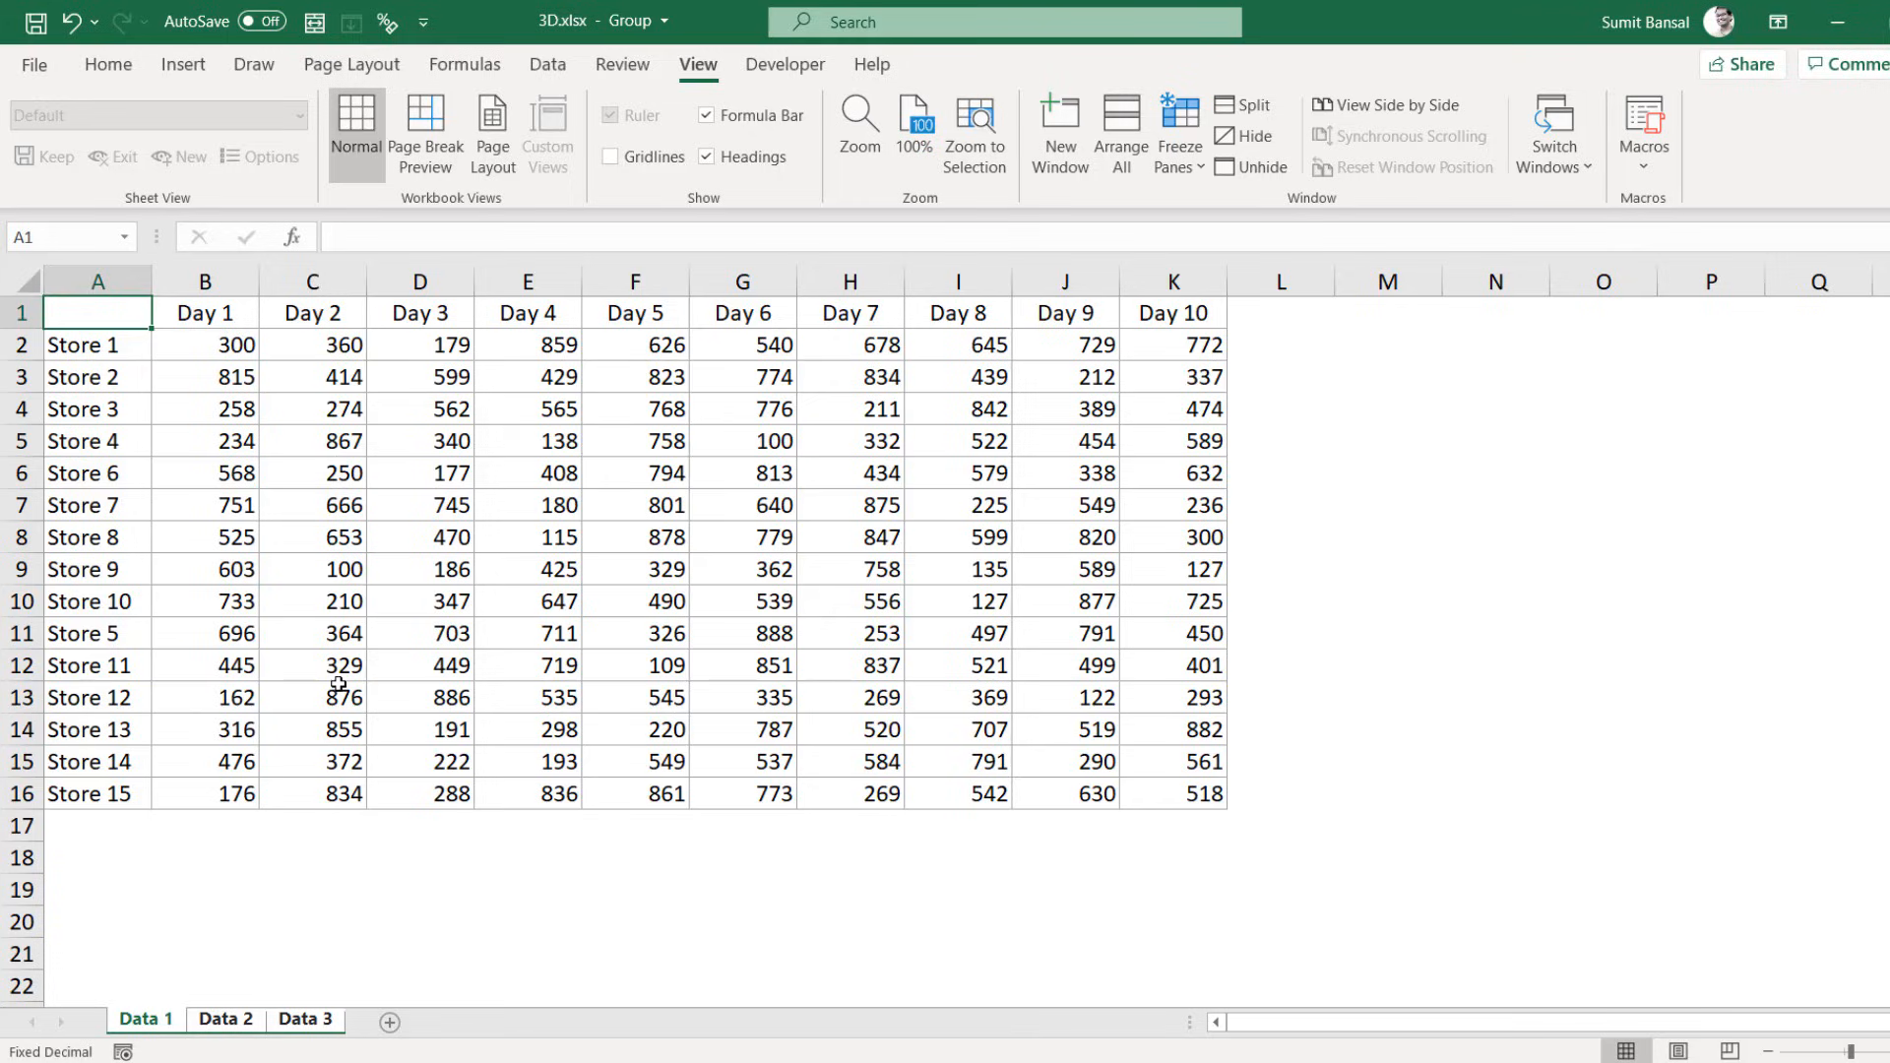
Step: Bold the Day headers and fill the header row and store names light tan
left_click_drag(205, 311, 1152, 314)
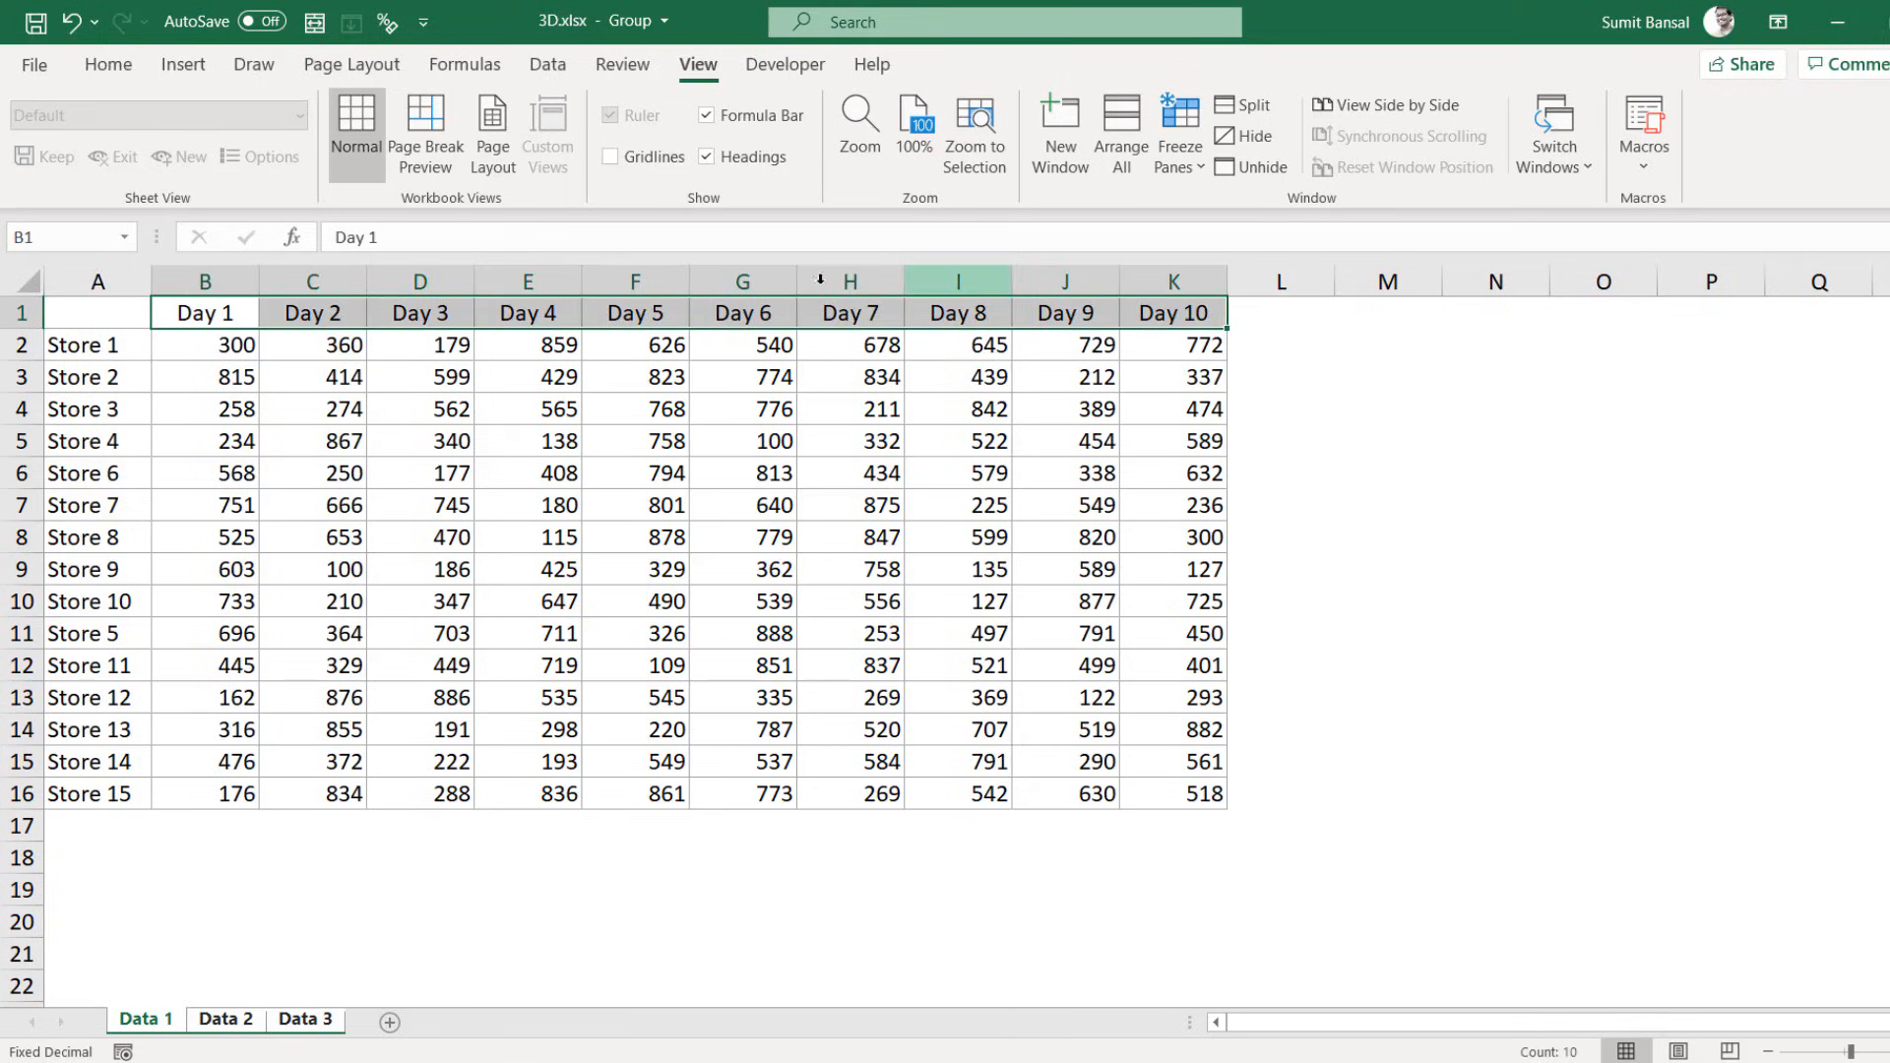
left_click(137, 73)
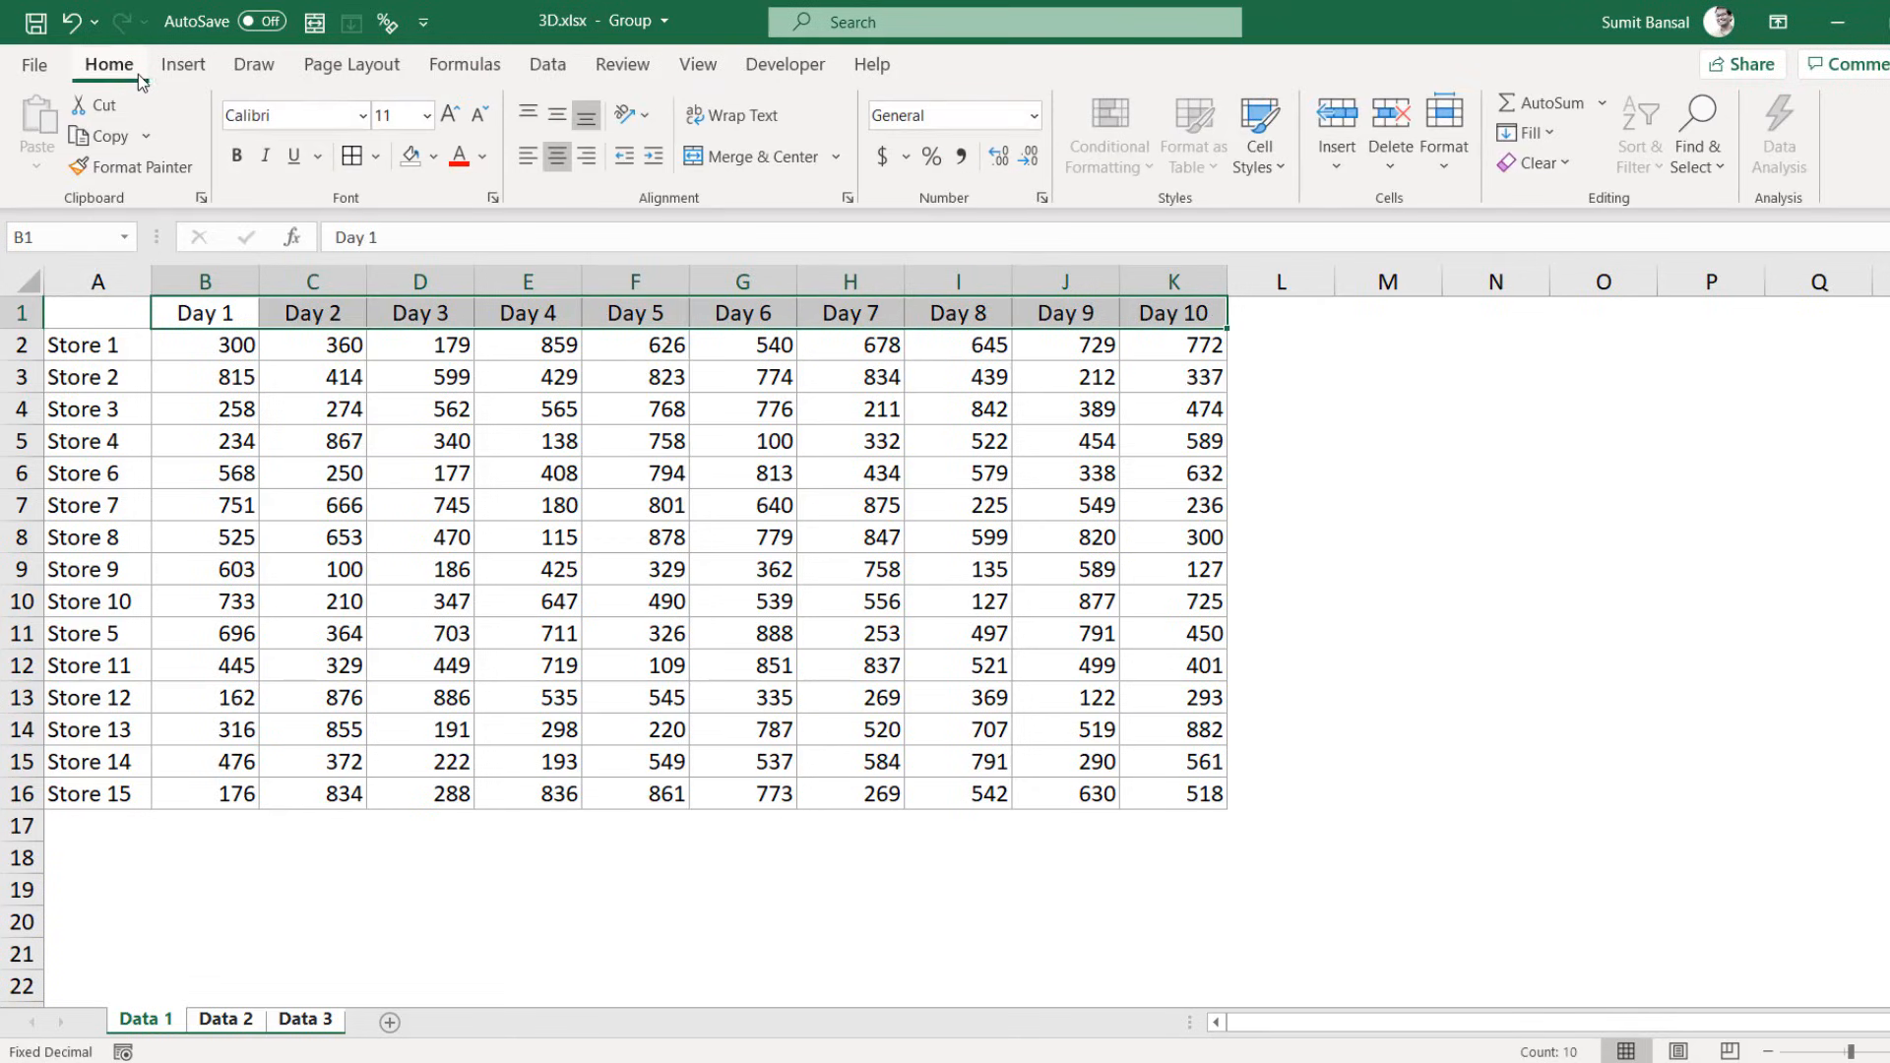
left_click(236, 155)
left_click(141, 306)
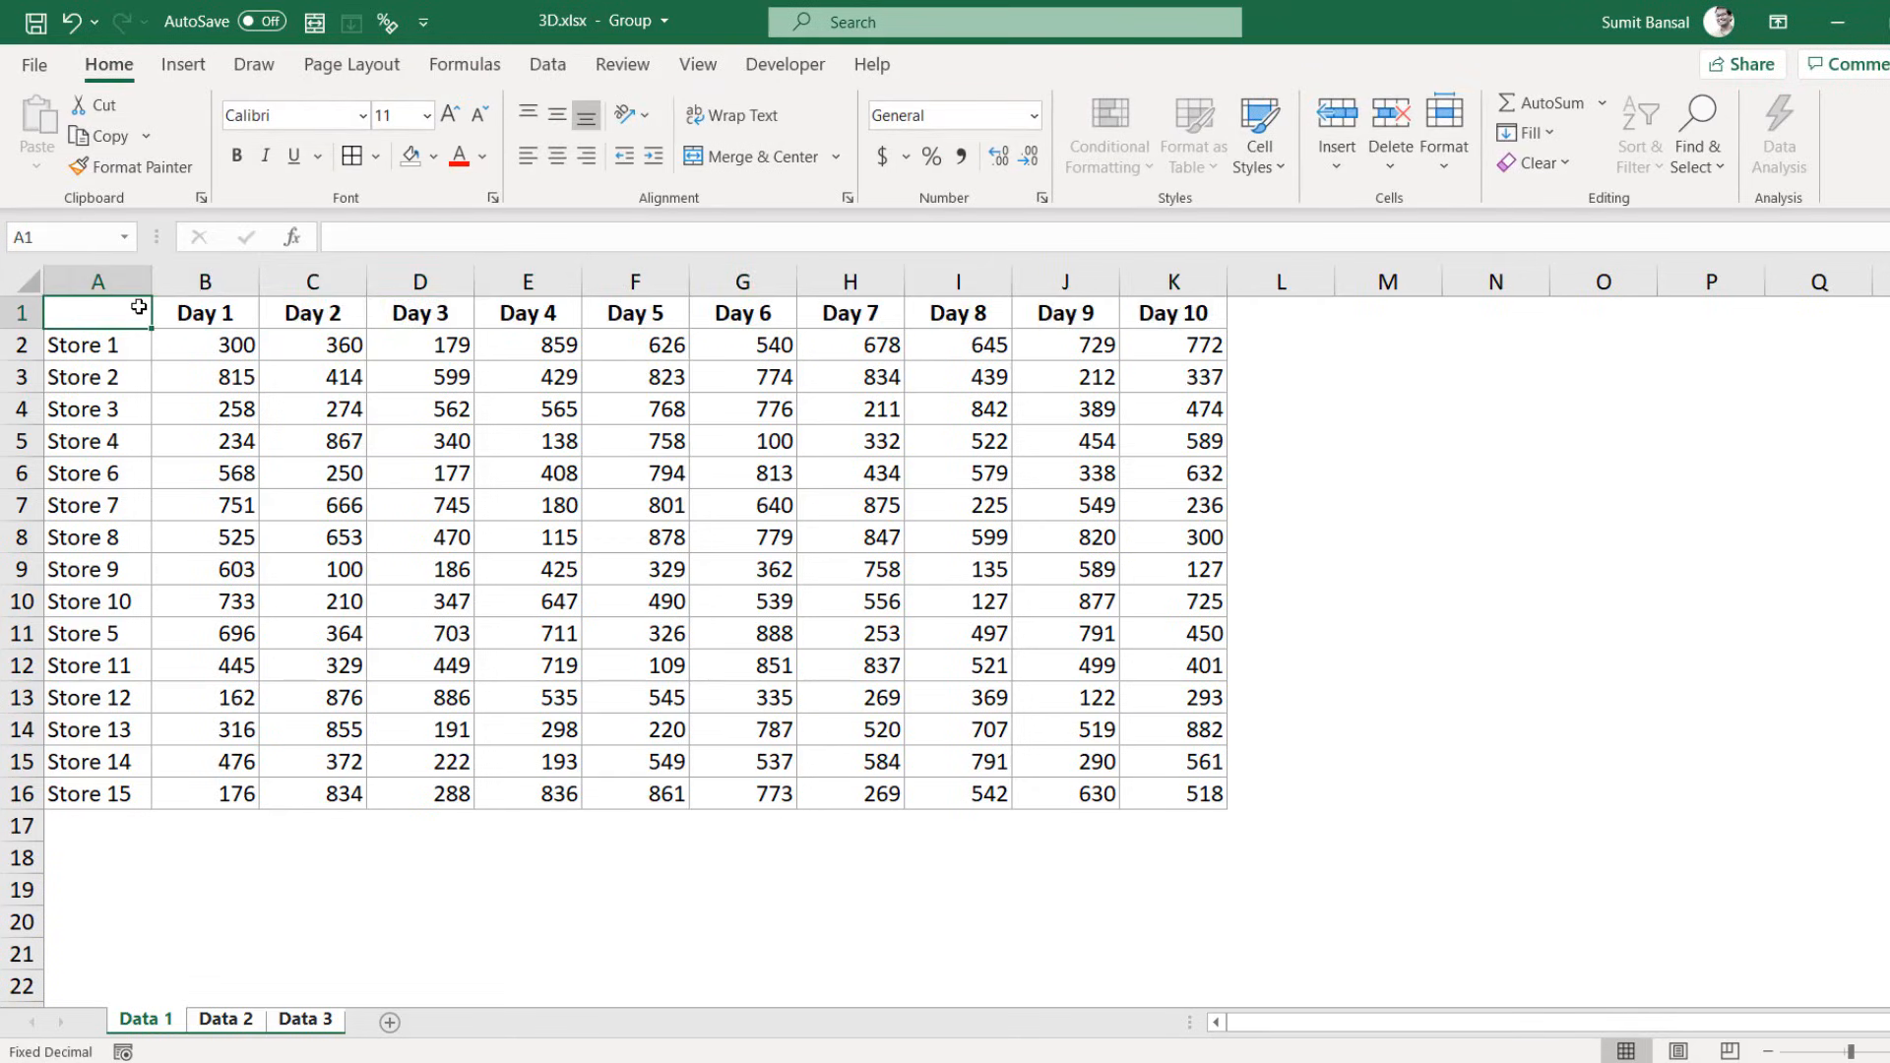
key("ctrl+shift+Right")
key("ctrl+shift+Right")
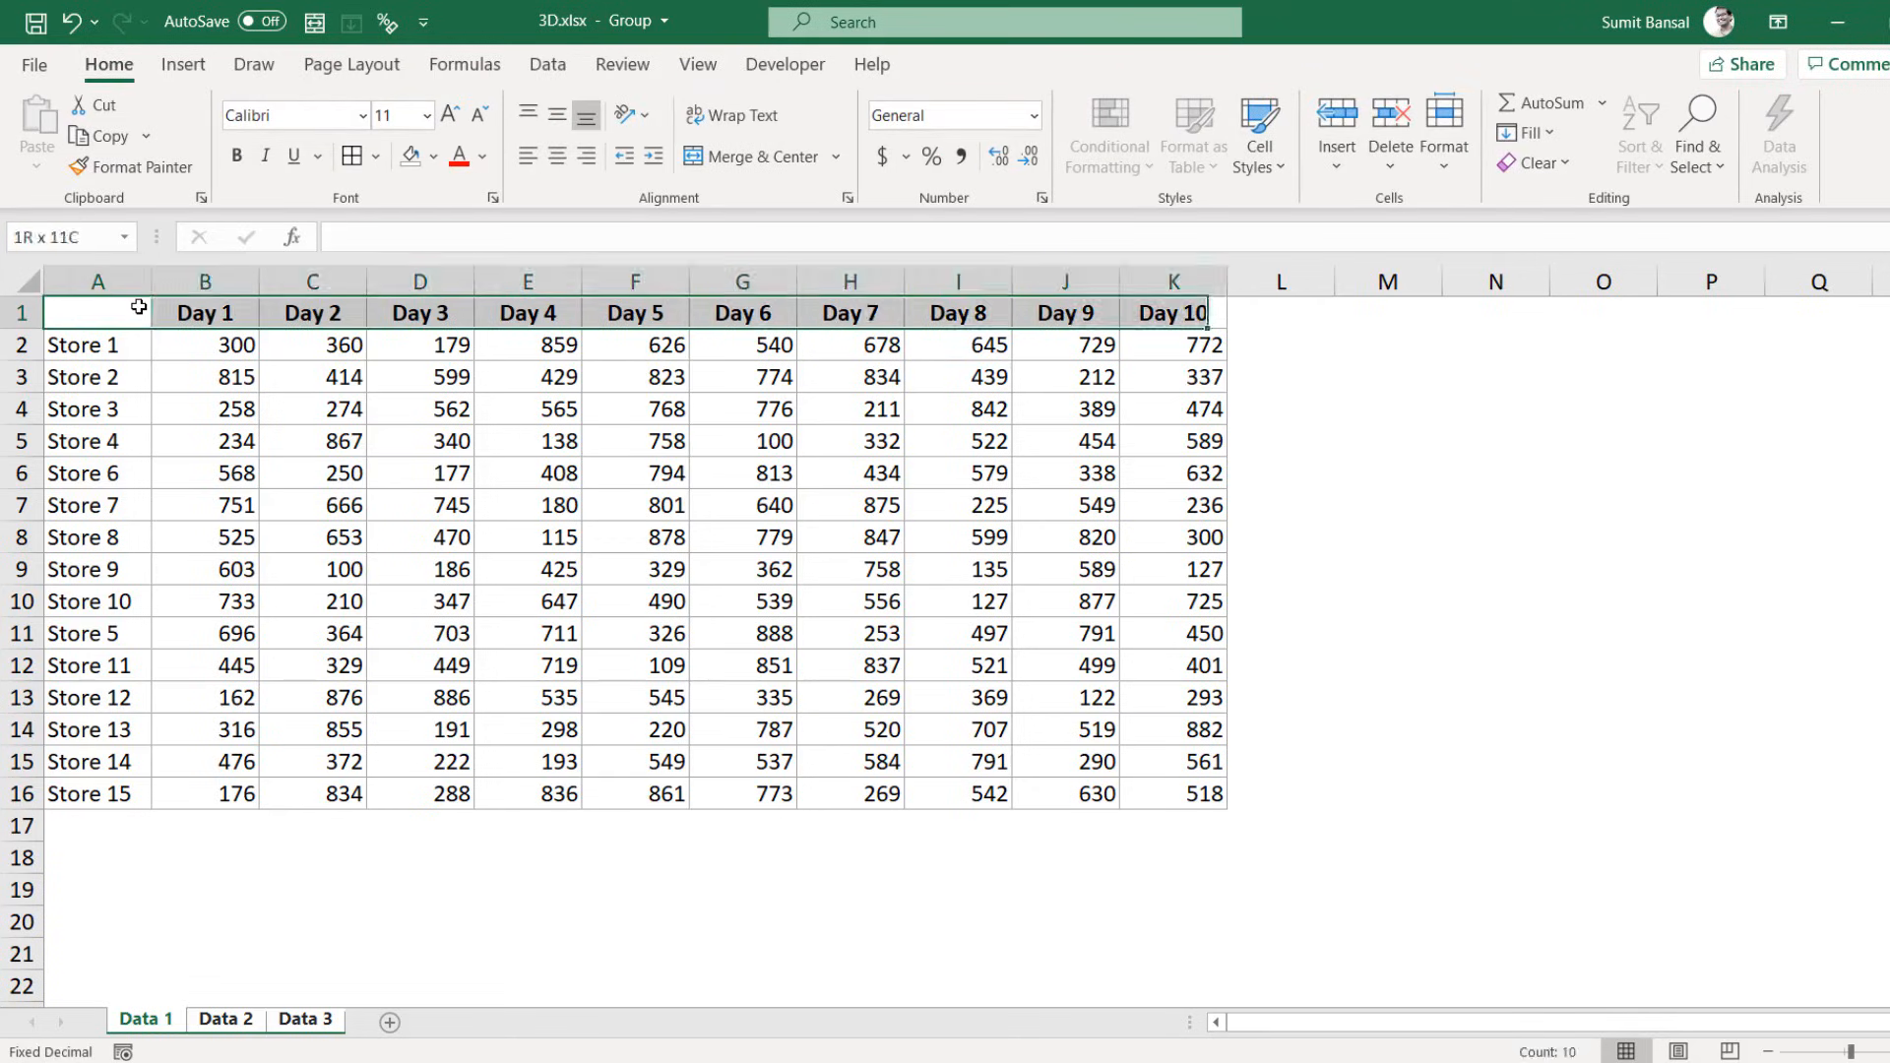
left_click(433, 156)
left_click(511, 261)
key("Down")
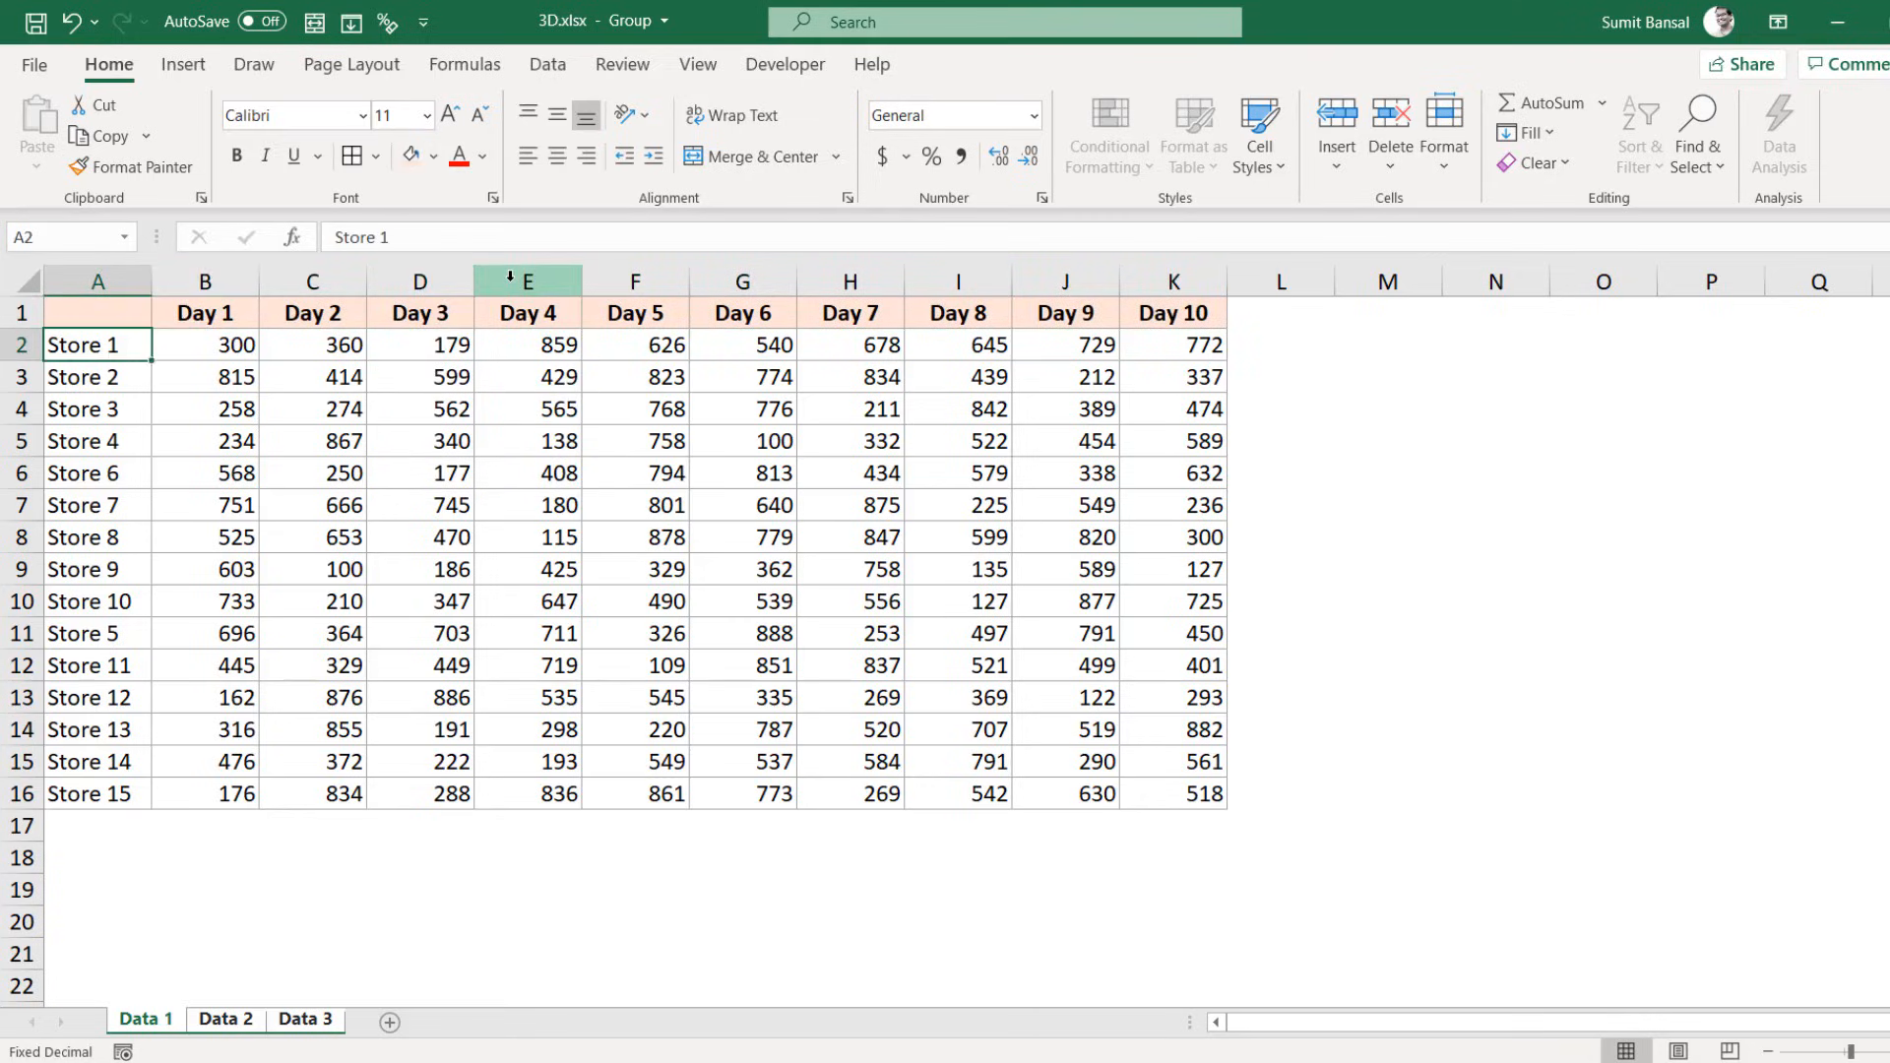
key("ctrl+shift+Down")
left_click(411, 158)
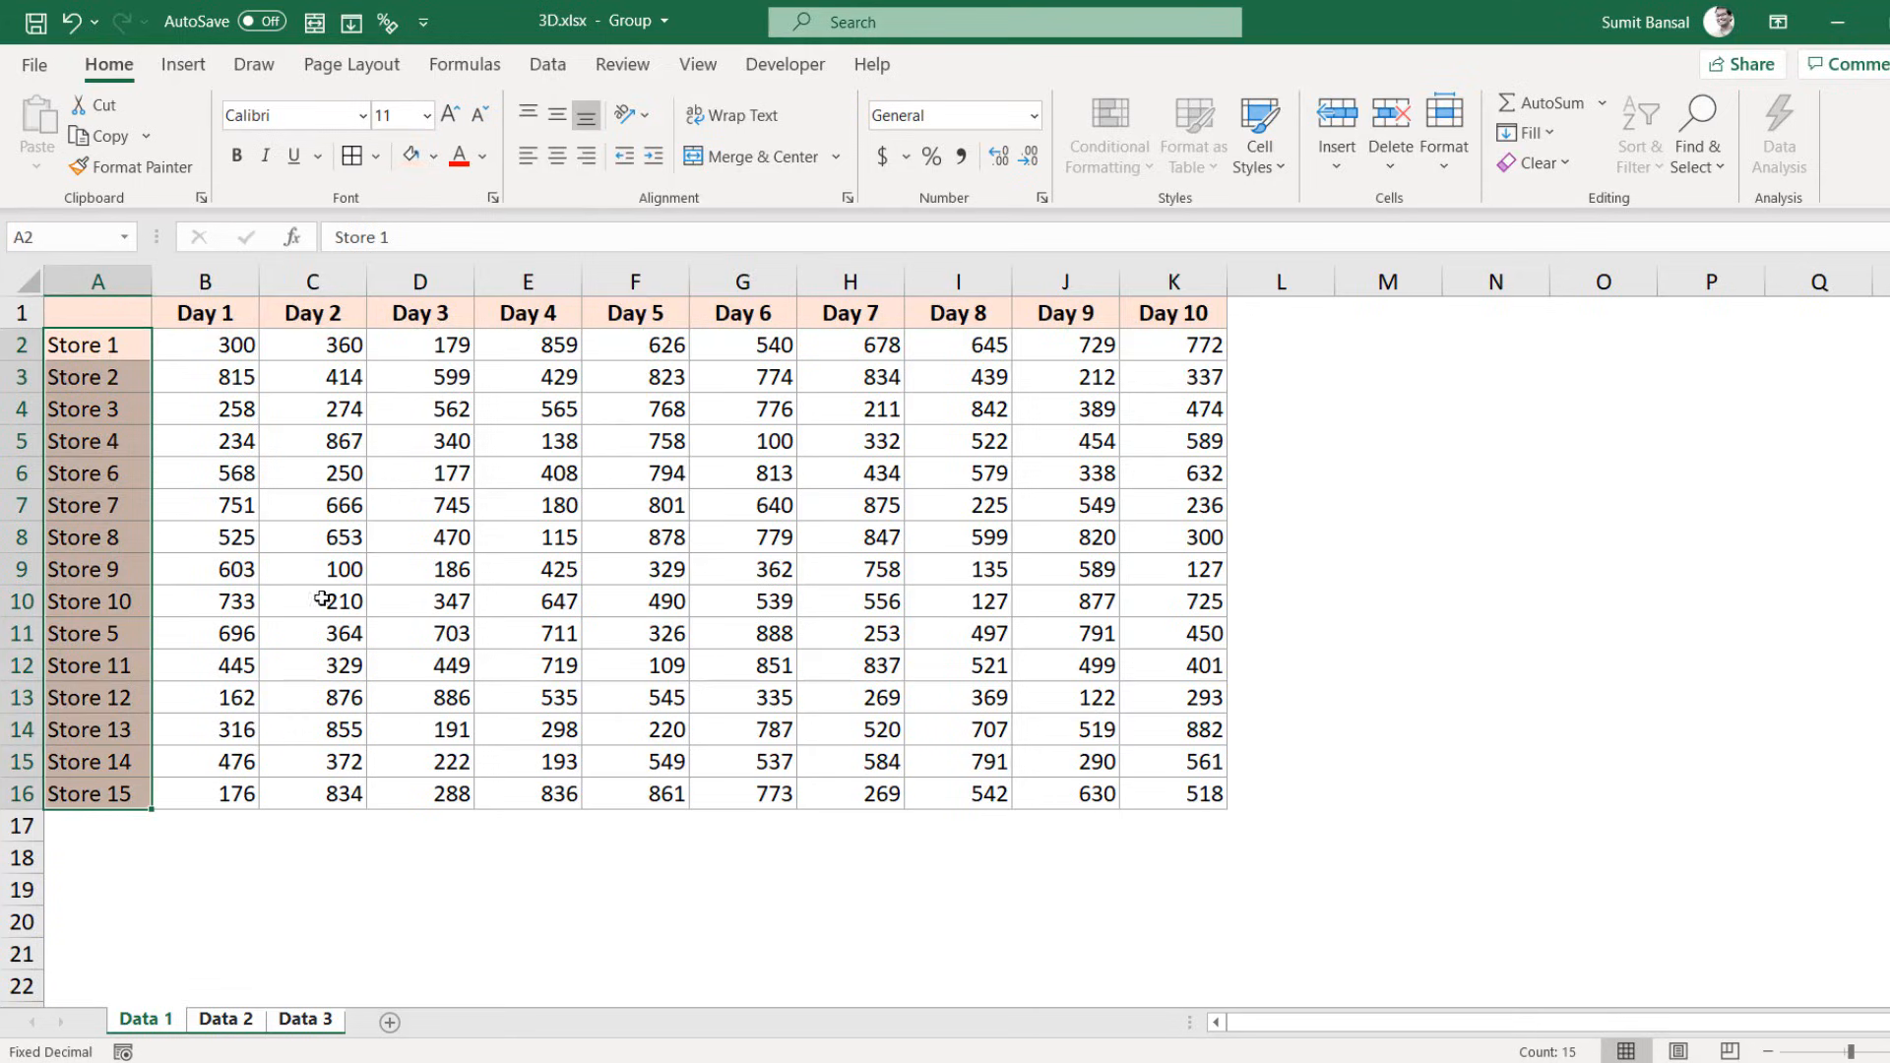
Step: AutoSum Day 1 in B18 (7058) and copy the total across C18:K18
left_click(241, 857)
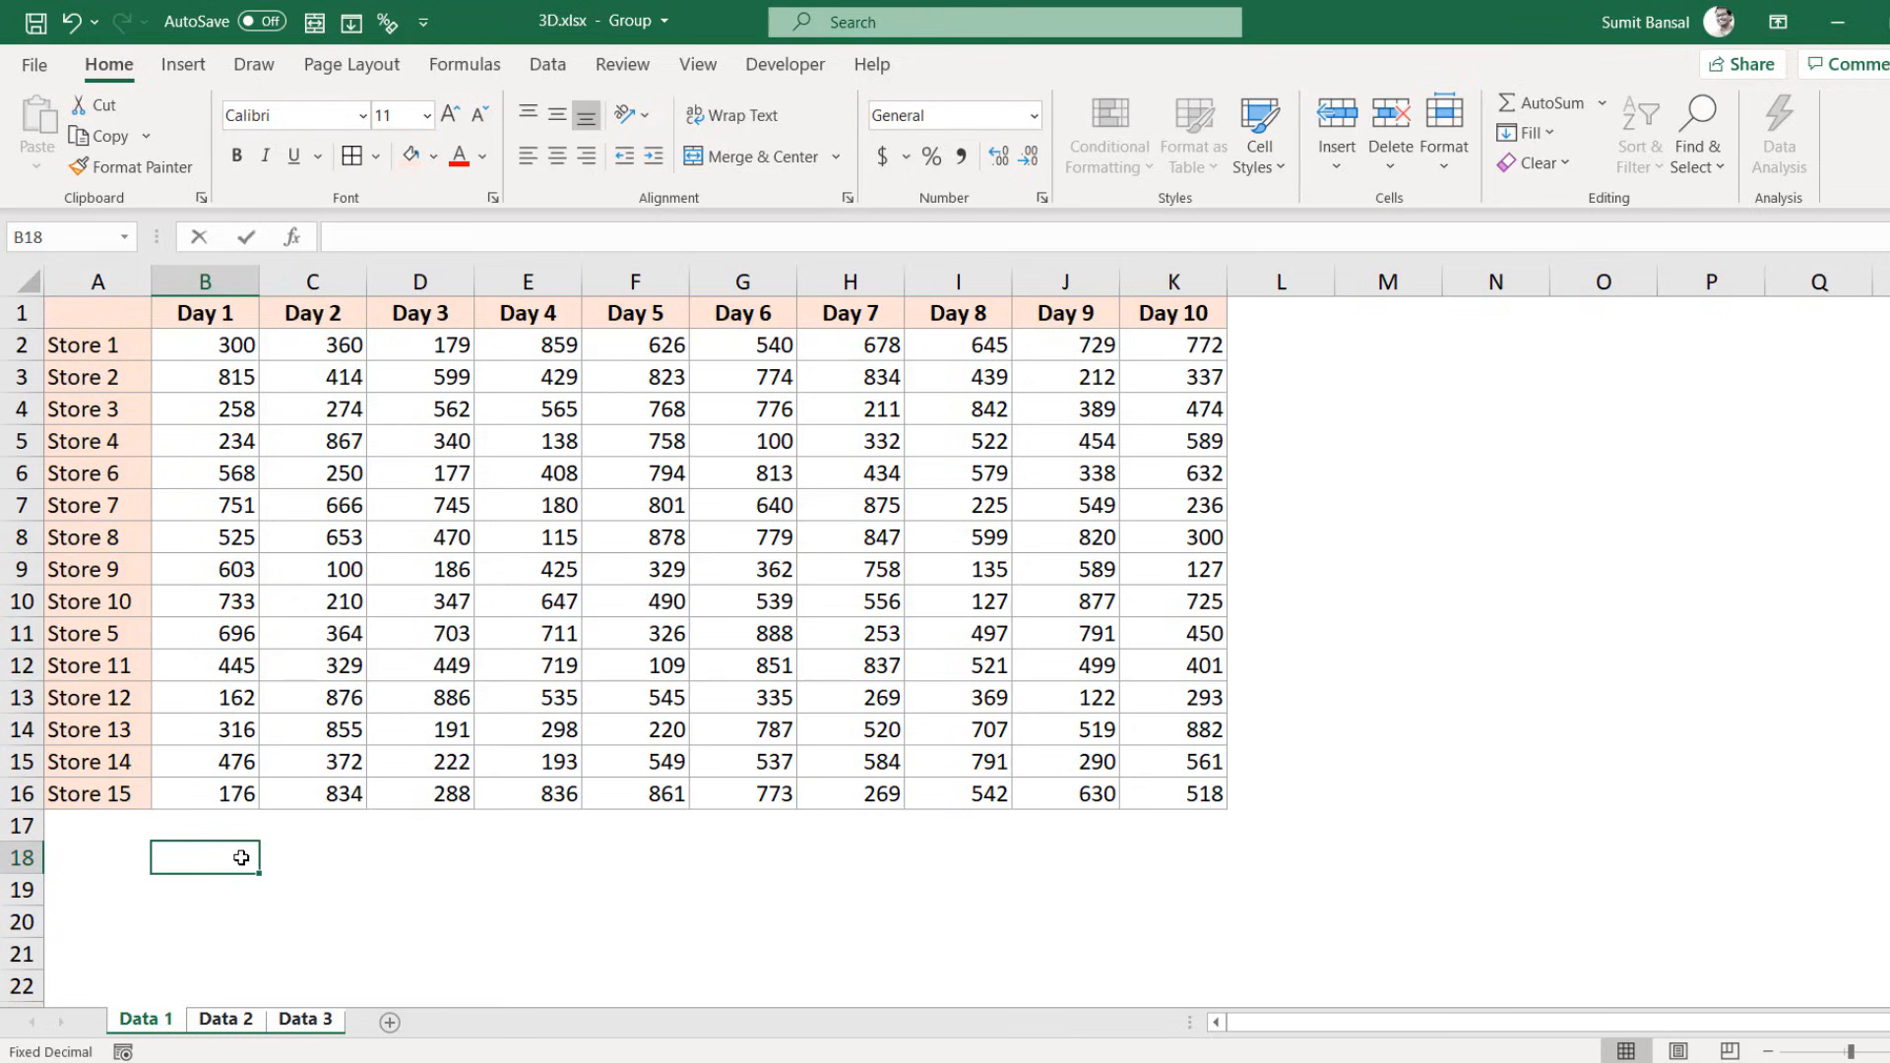
key("alt+equal")
key("ctrl+Return")
key("ctrl+c")
key("shift+Right")
key("shift+Right")
key("shift+Right")
key("shift+Right")
key("shift+Right")
key("shift+Right")
key("shift+Right")
key("shift+Right")
key("shift+Right")
key("shift+Right")
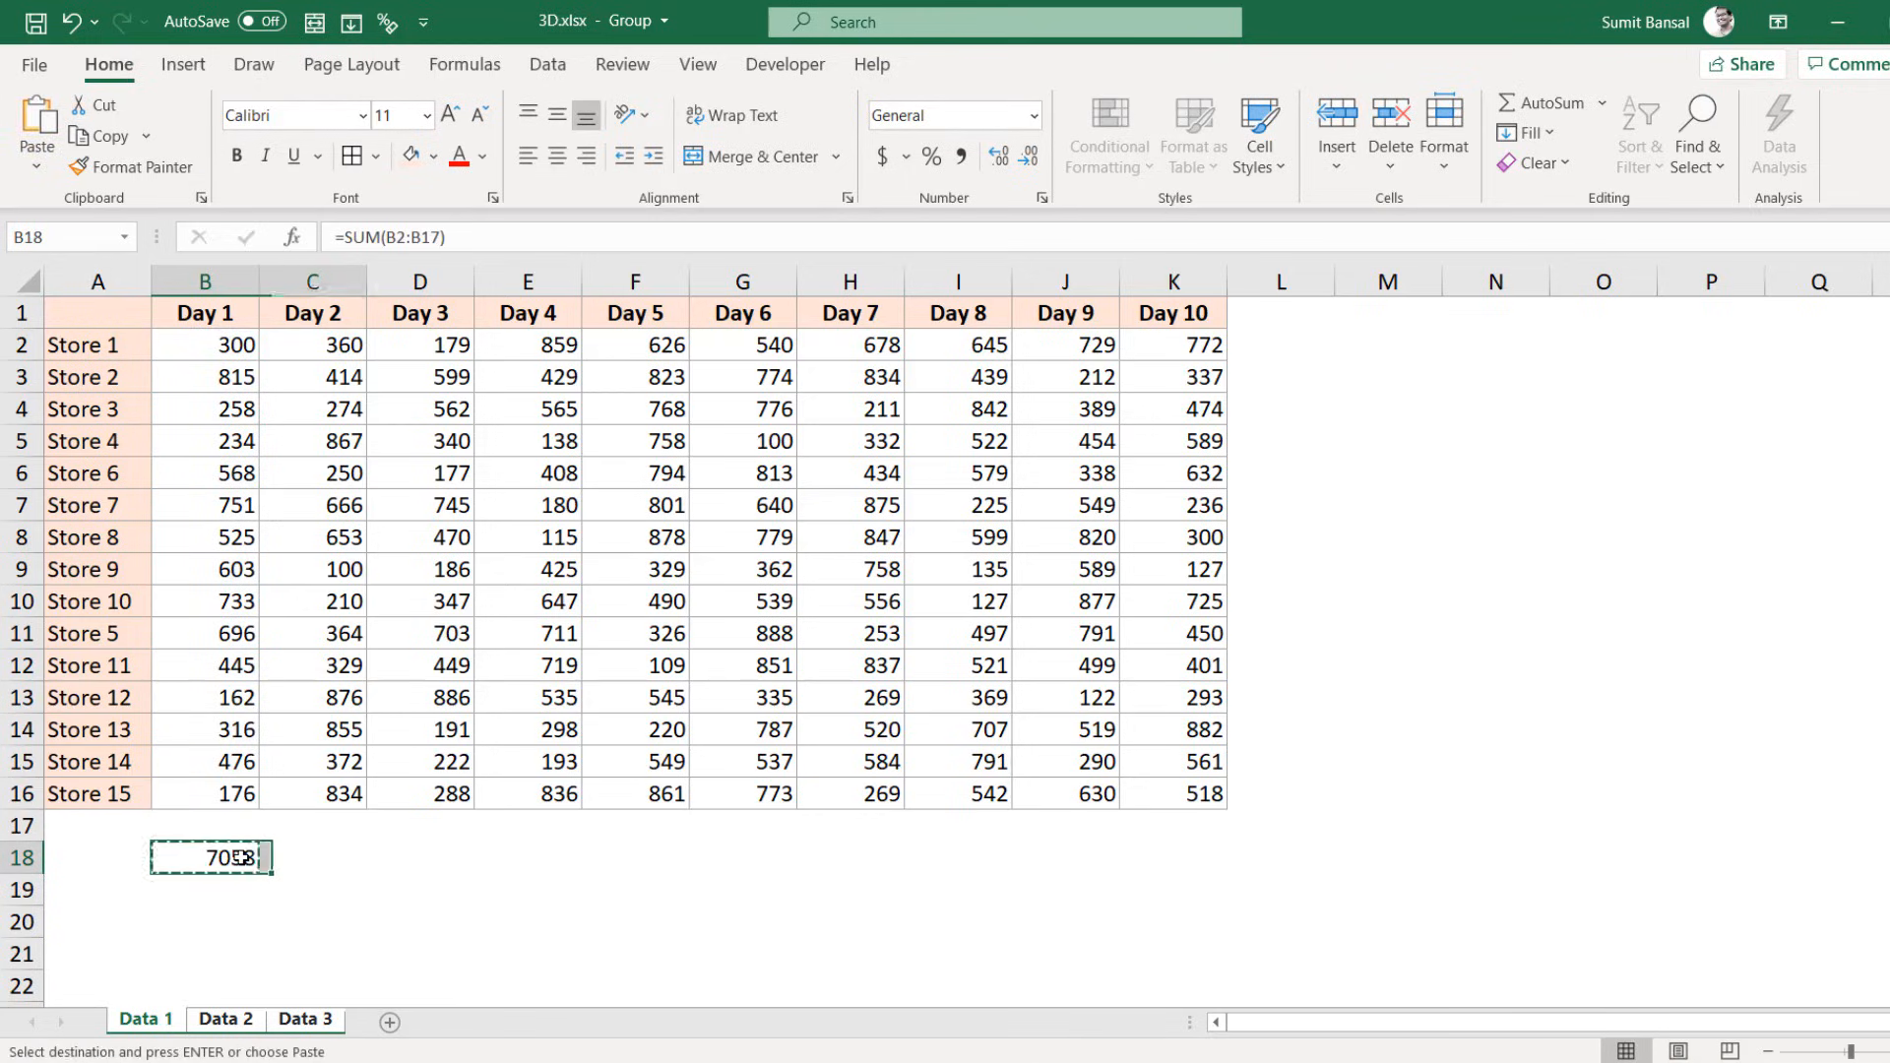
key("shift+Left")
key("ctrl+v")
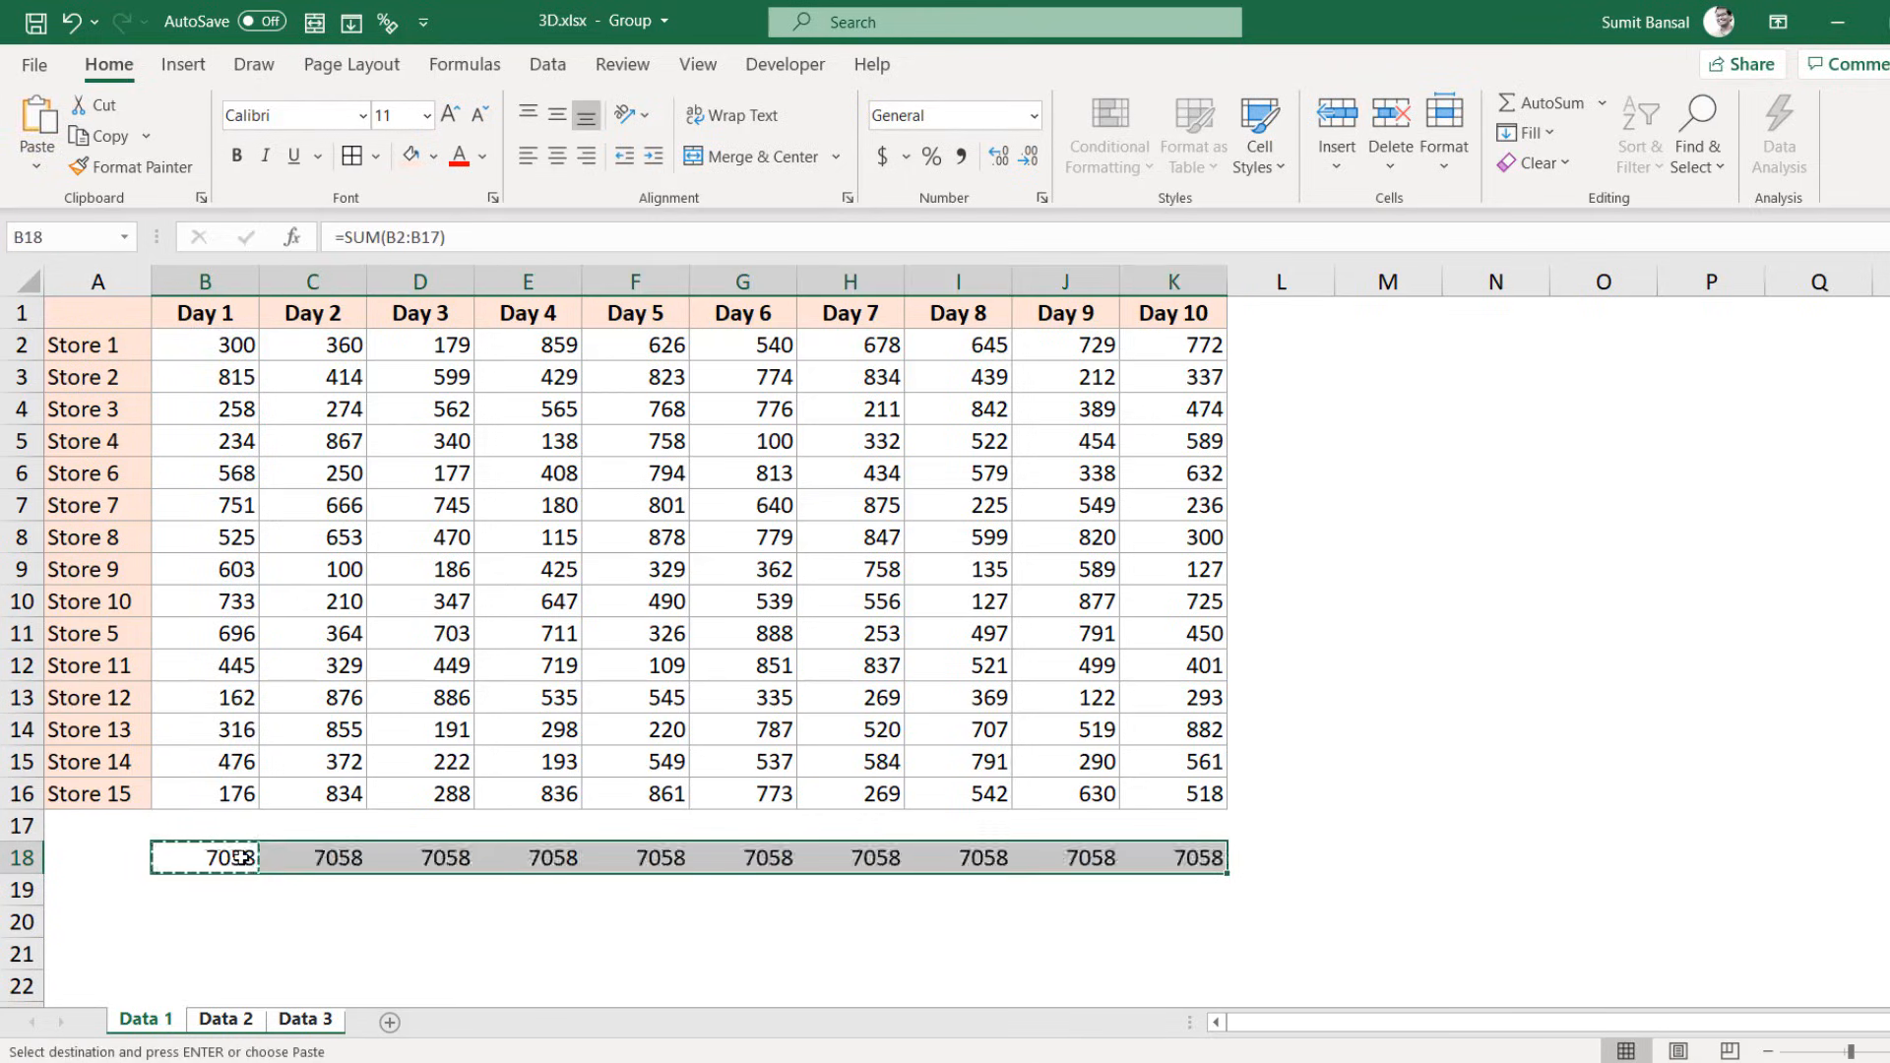
left_click(241, 856)
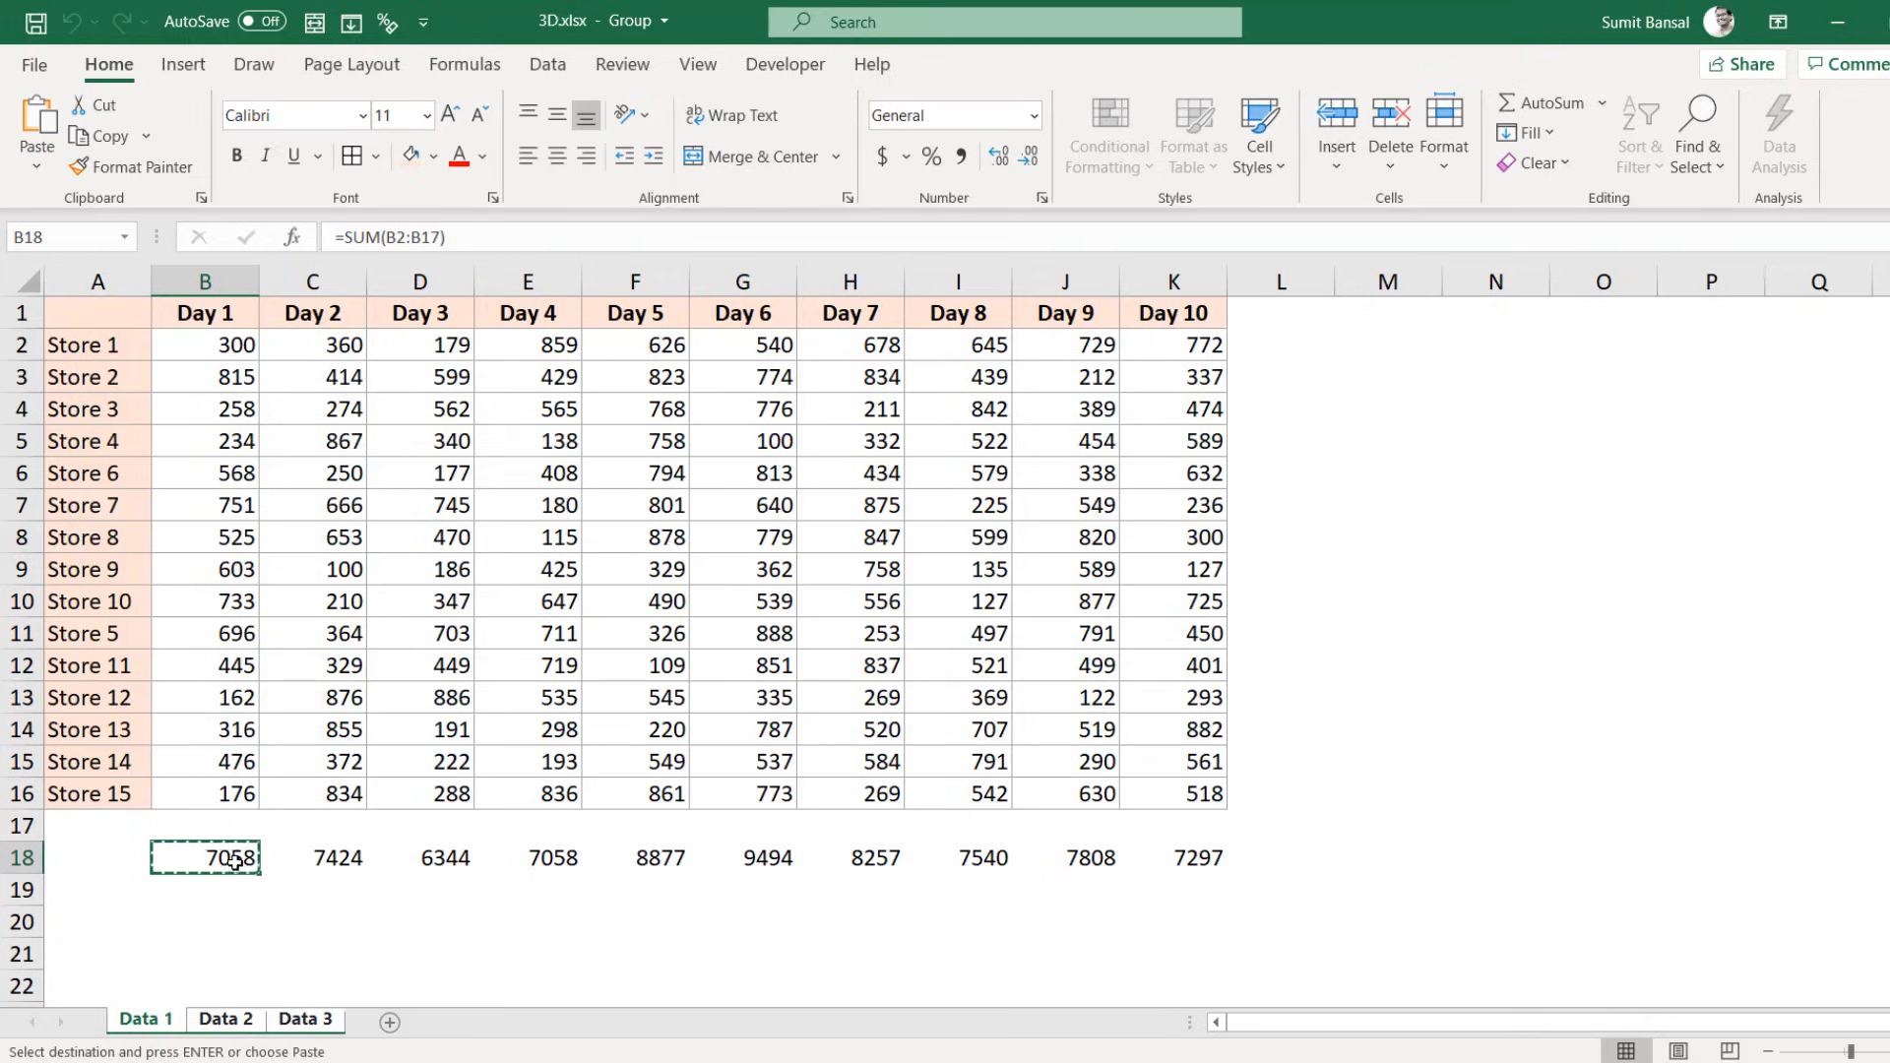
key("Escape")
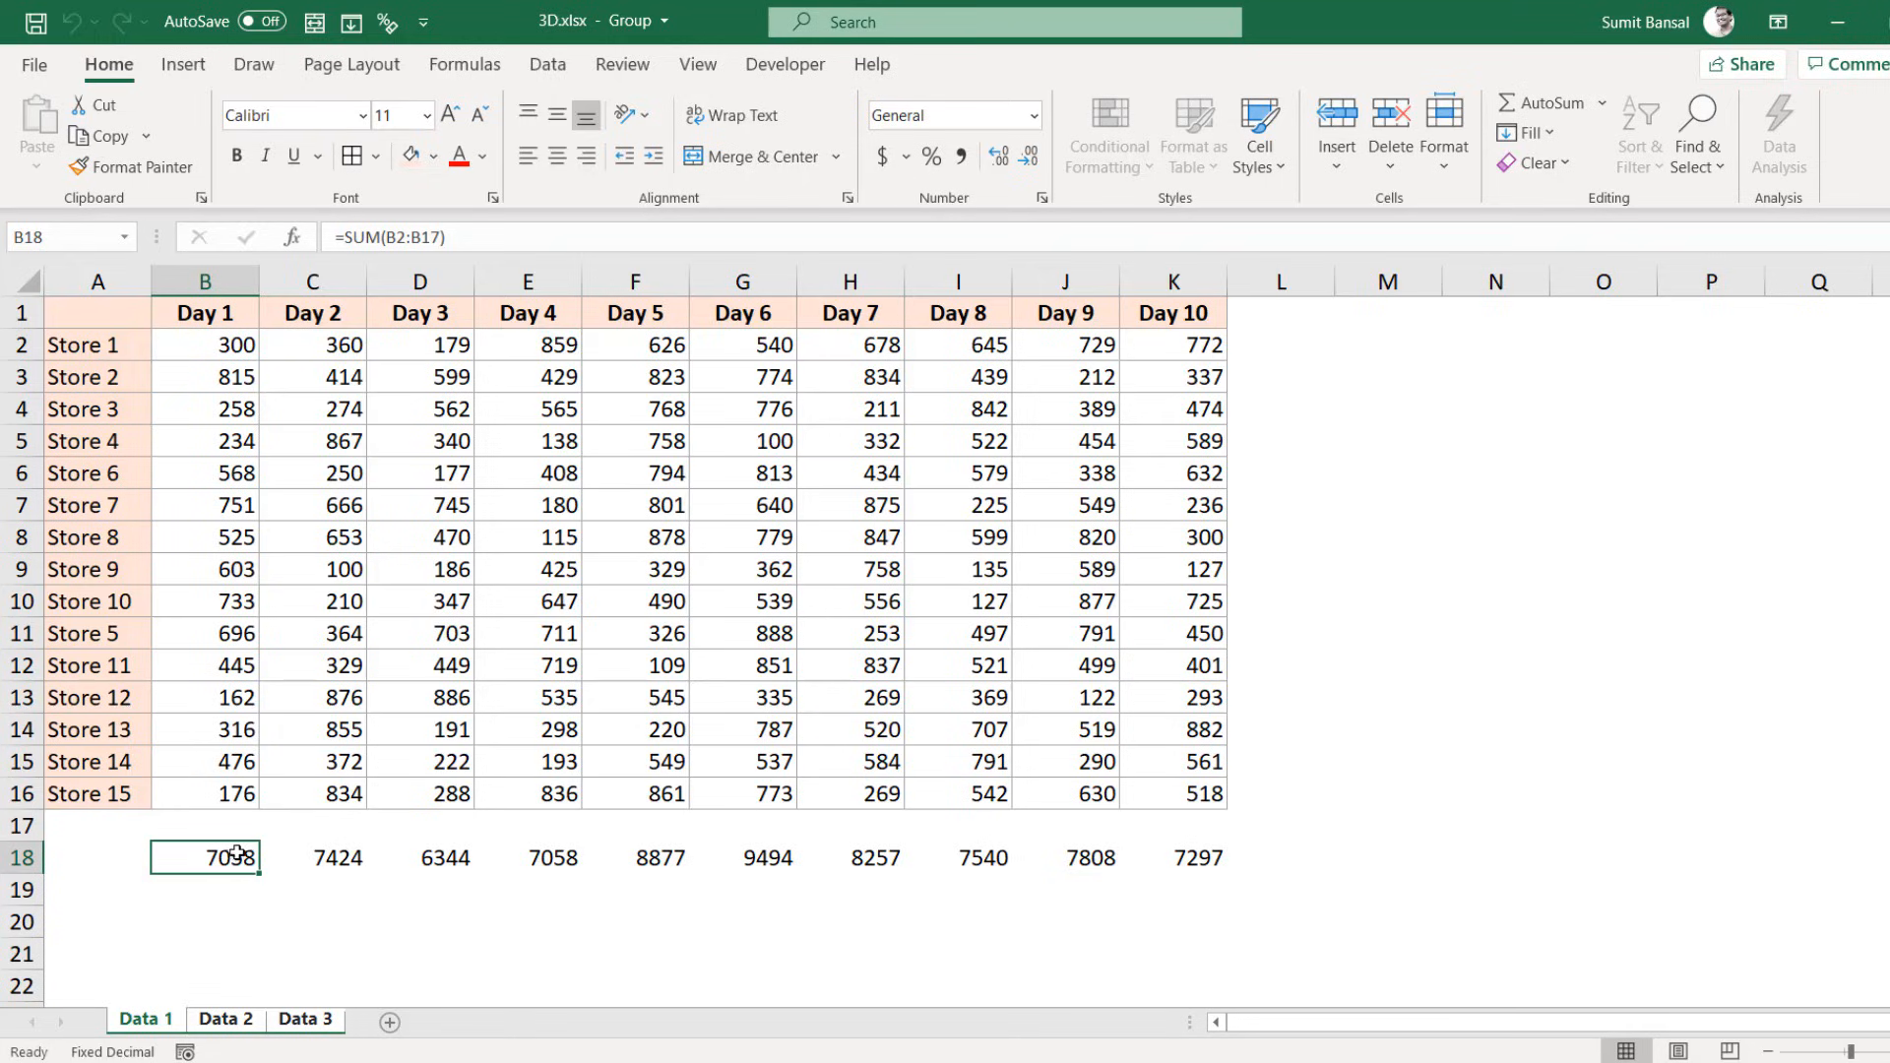
left_click_drag(232, 858, 1177, 859)
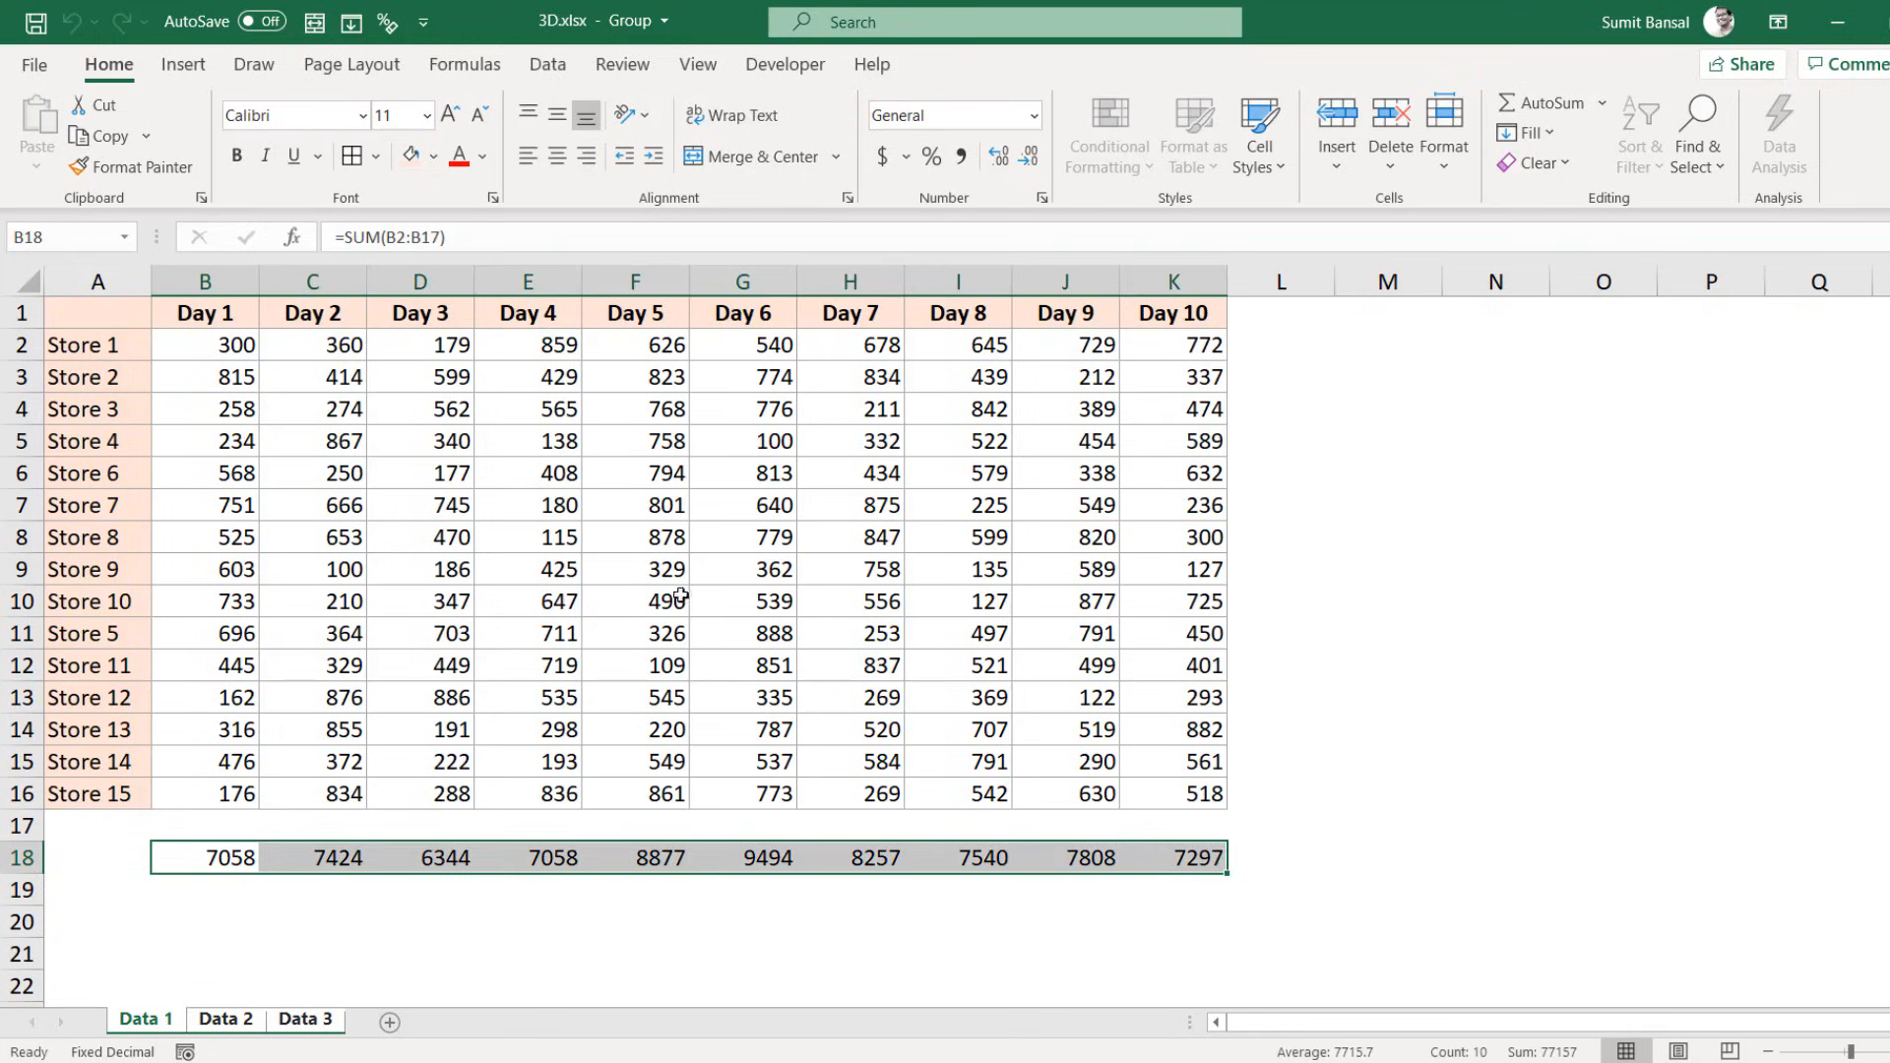
Step: Make the B18:K18 totals bold with a border beneath
left_click(237, 155)
left_click(375, 156)
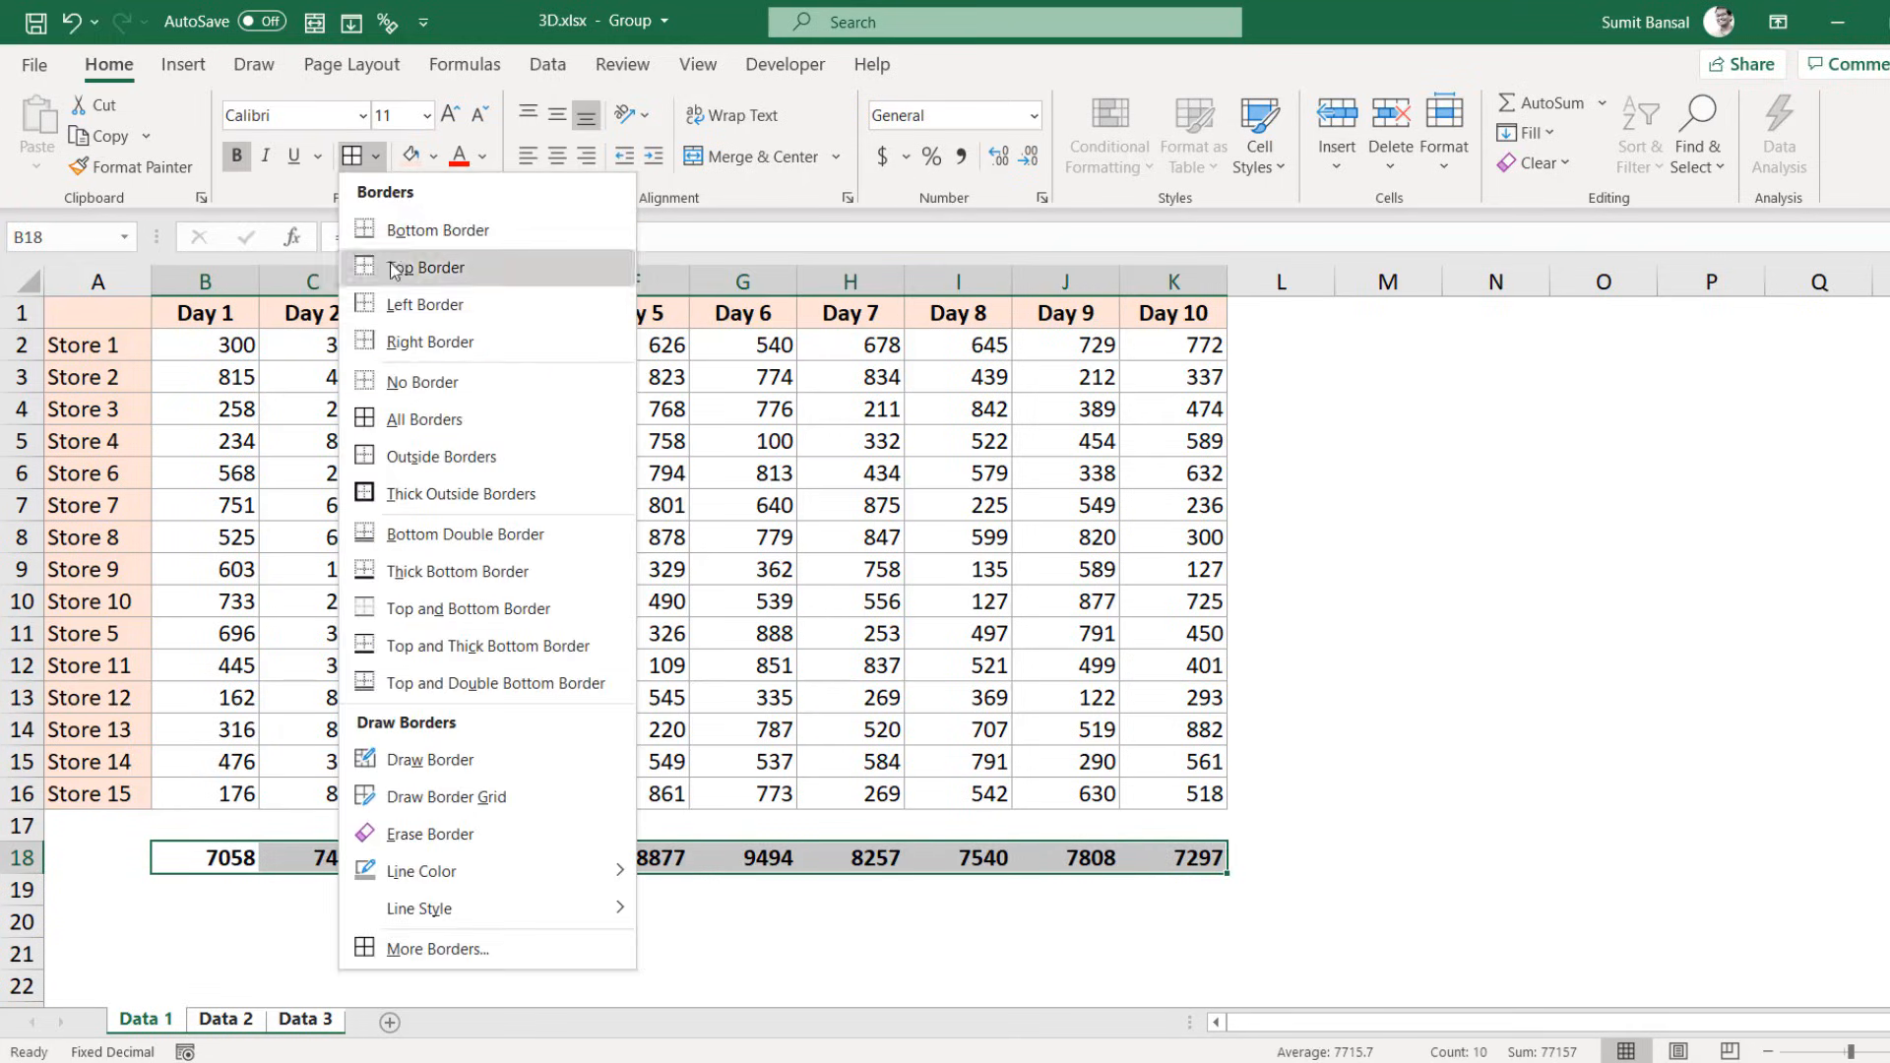
left_click(463, 573)
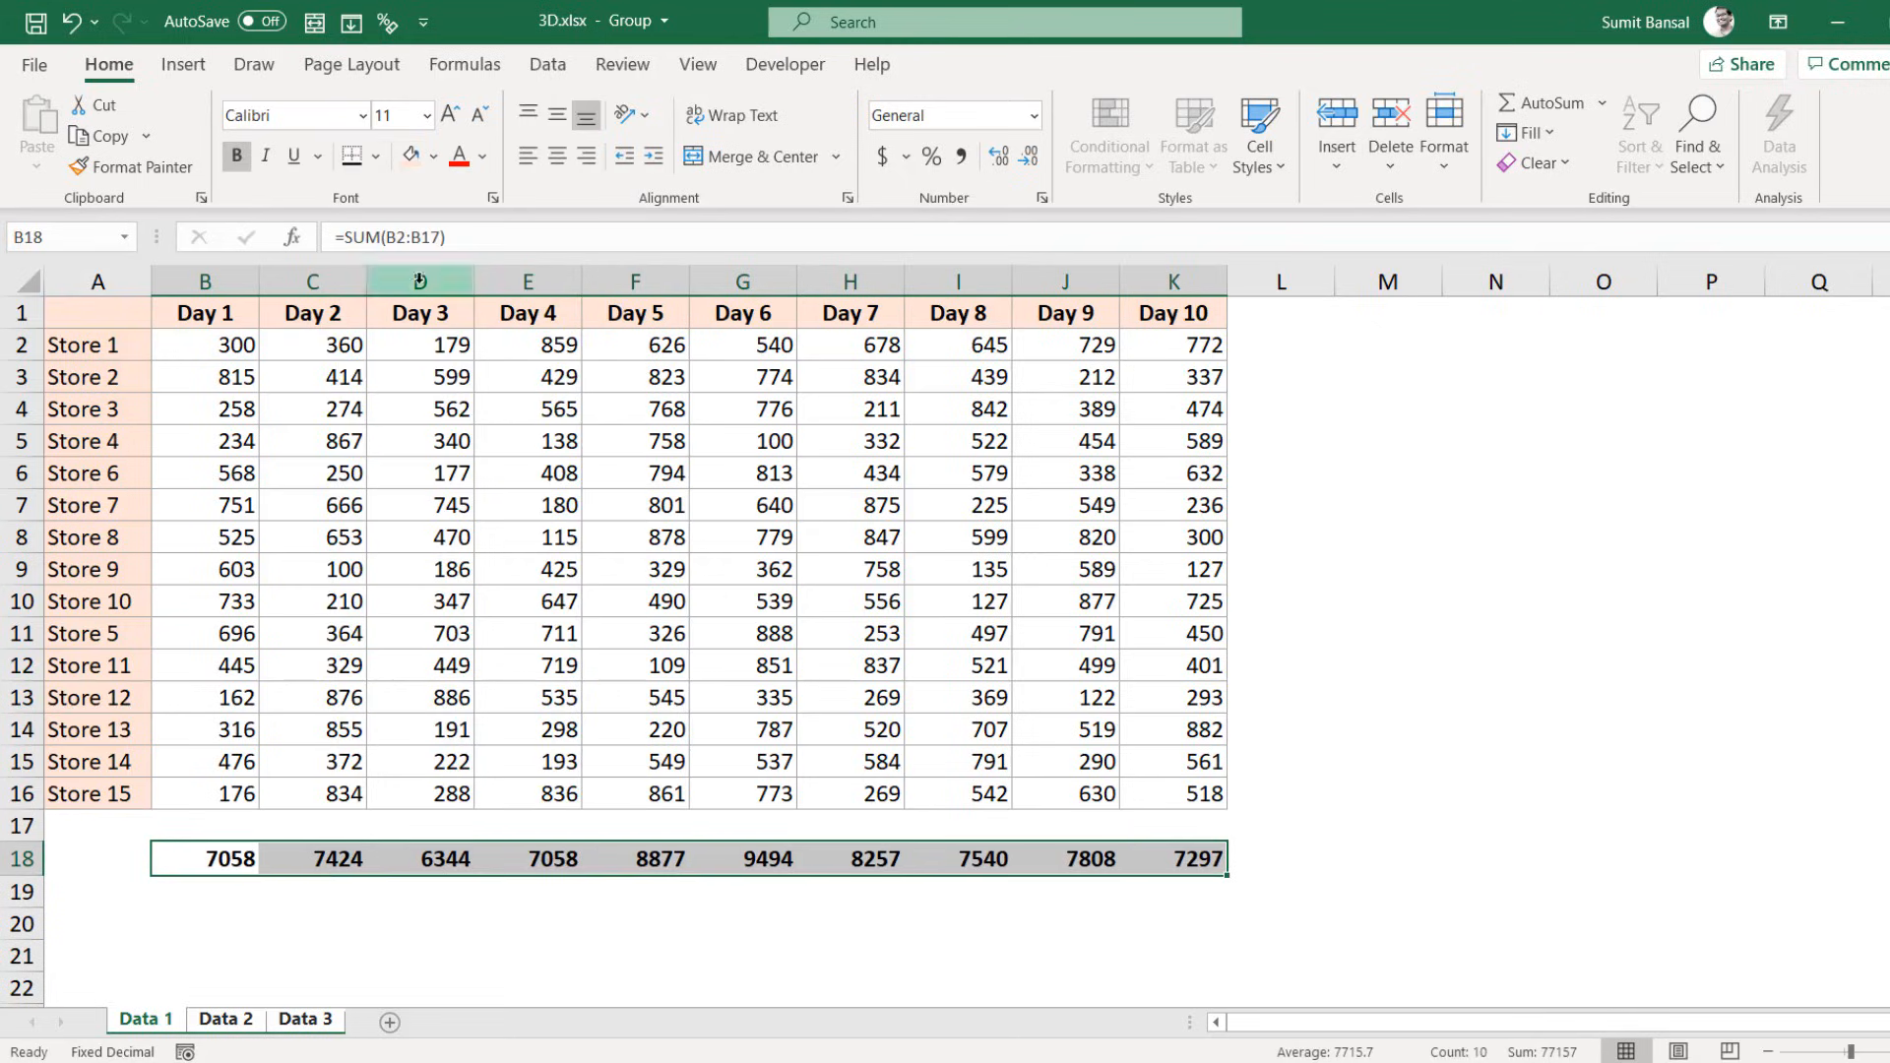
left_click(375, 157)
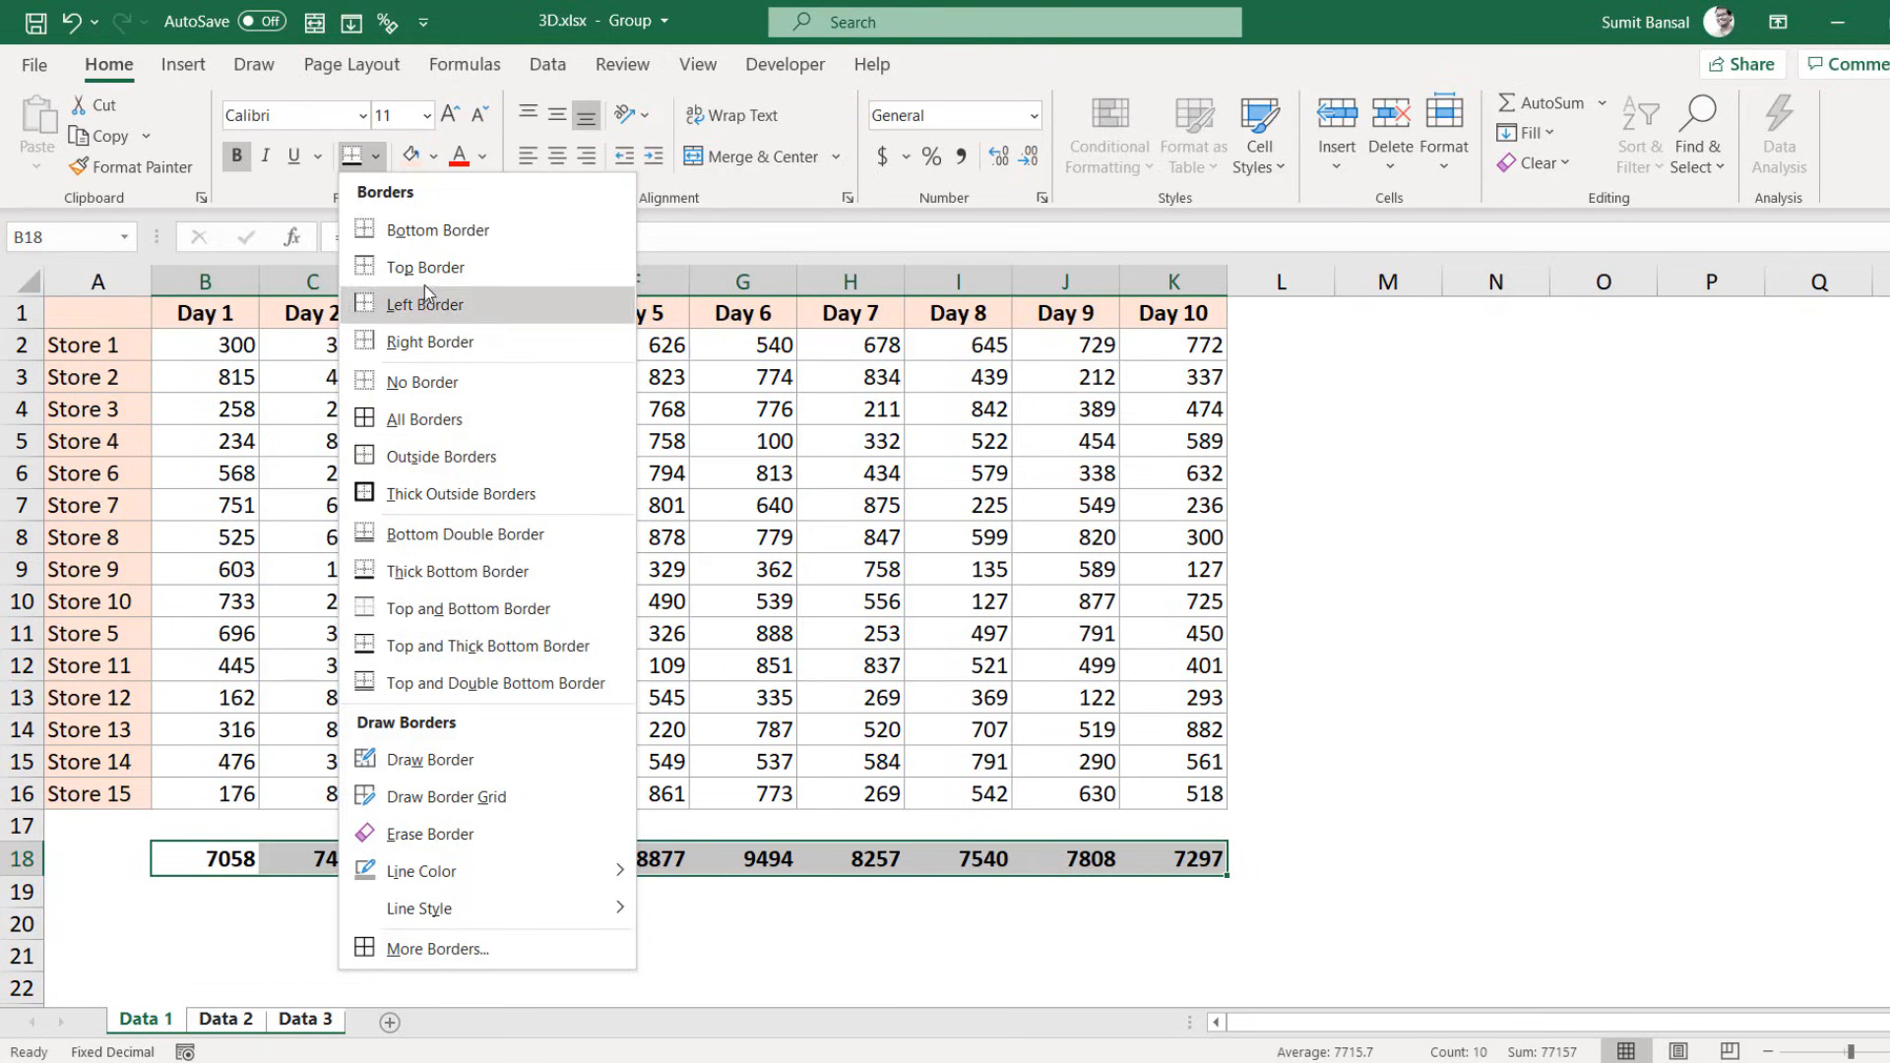
key("Escape")
left_click(635, 923)
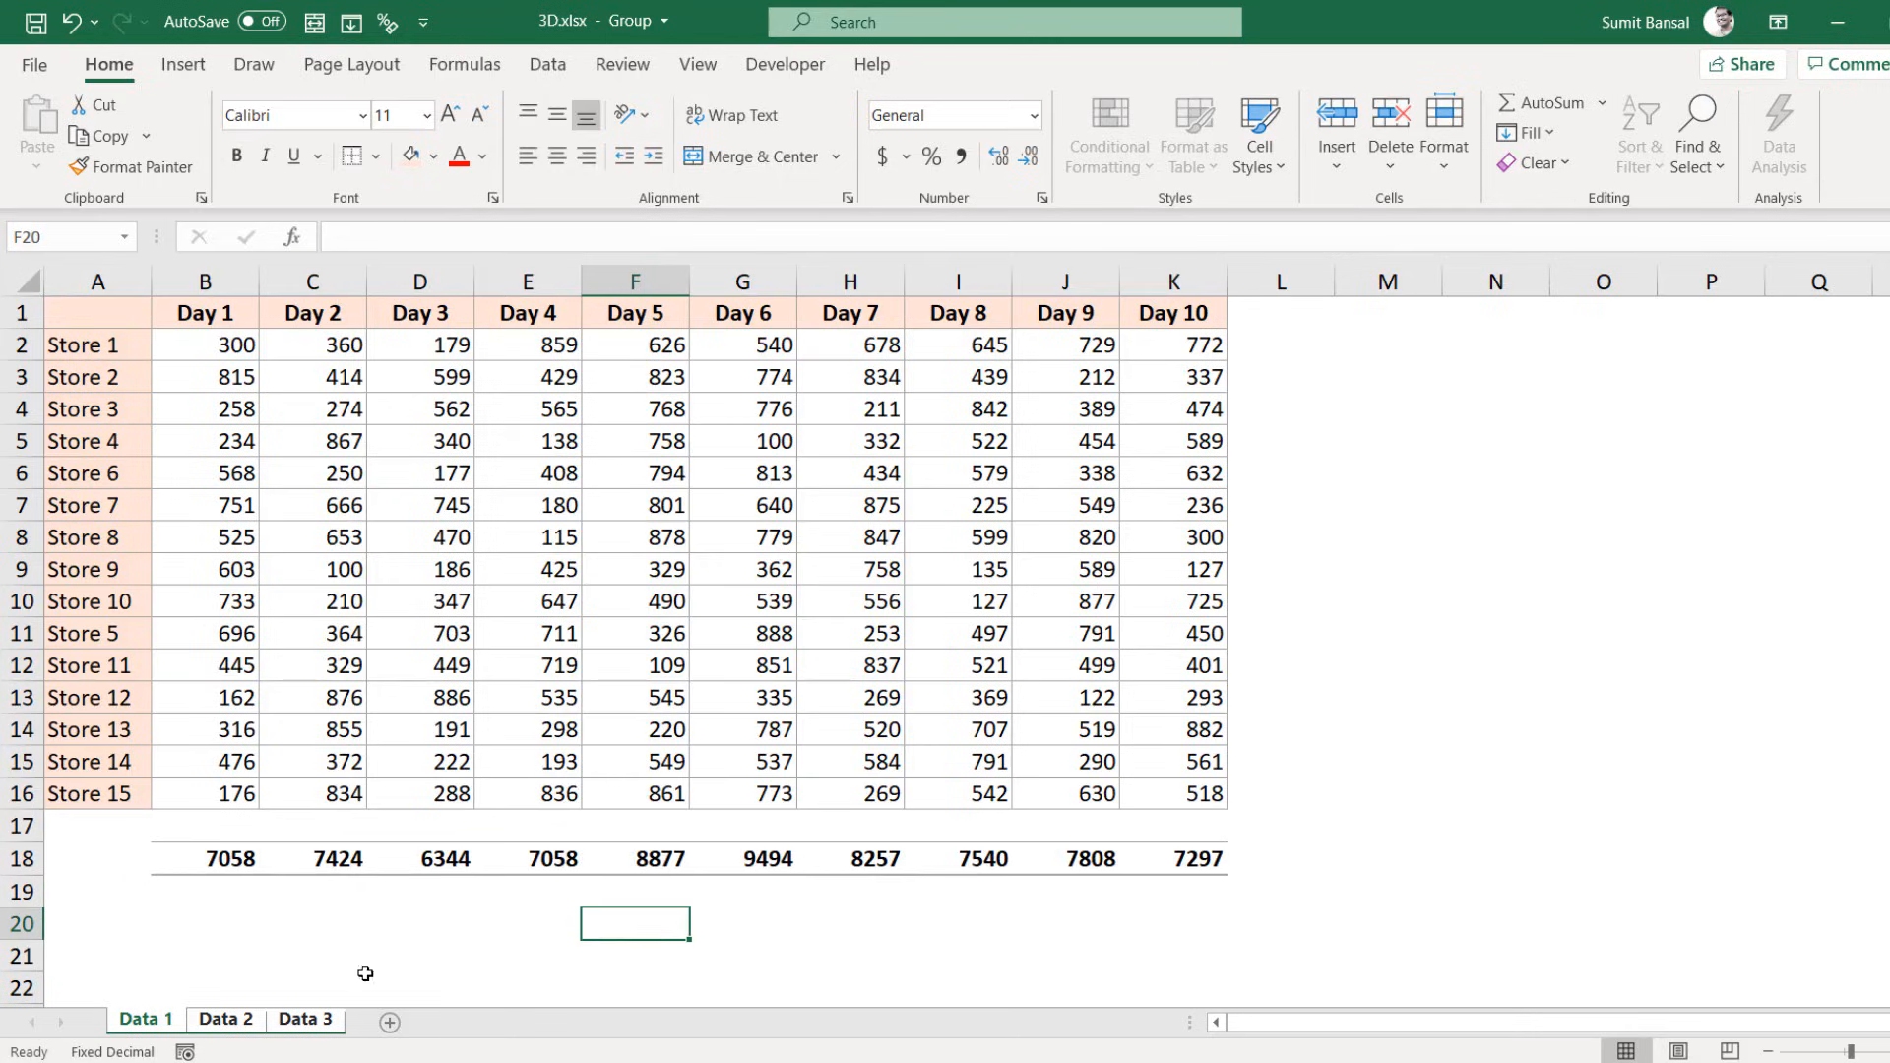
Step: Check the formatted totals on Data 2 and Data 3, then return to Data 1
left_click(232, 1023)
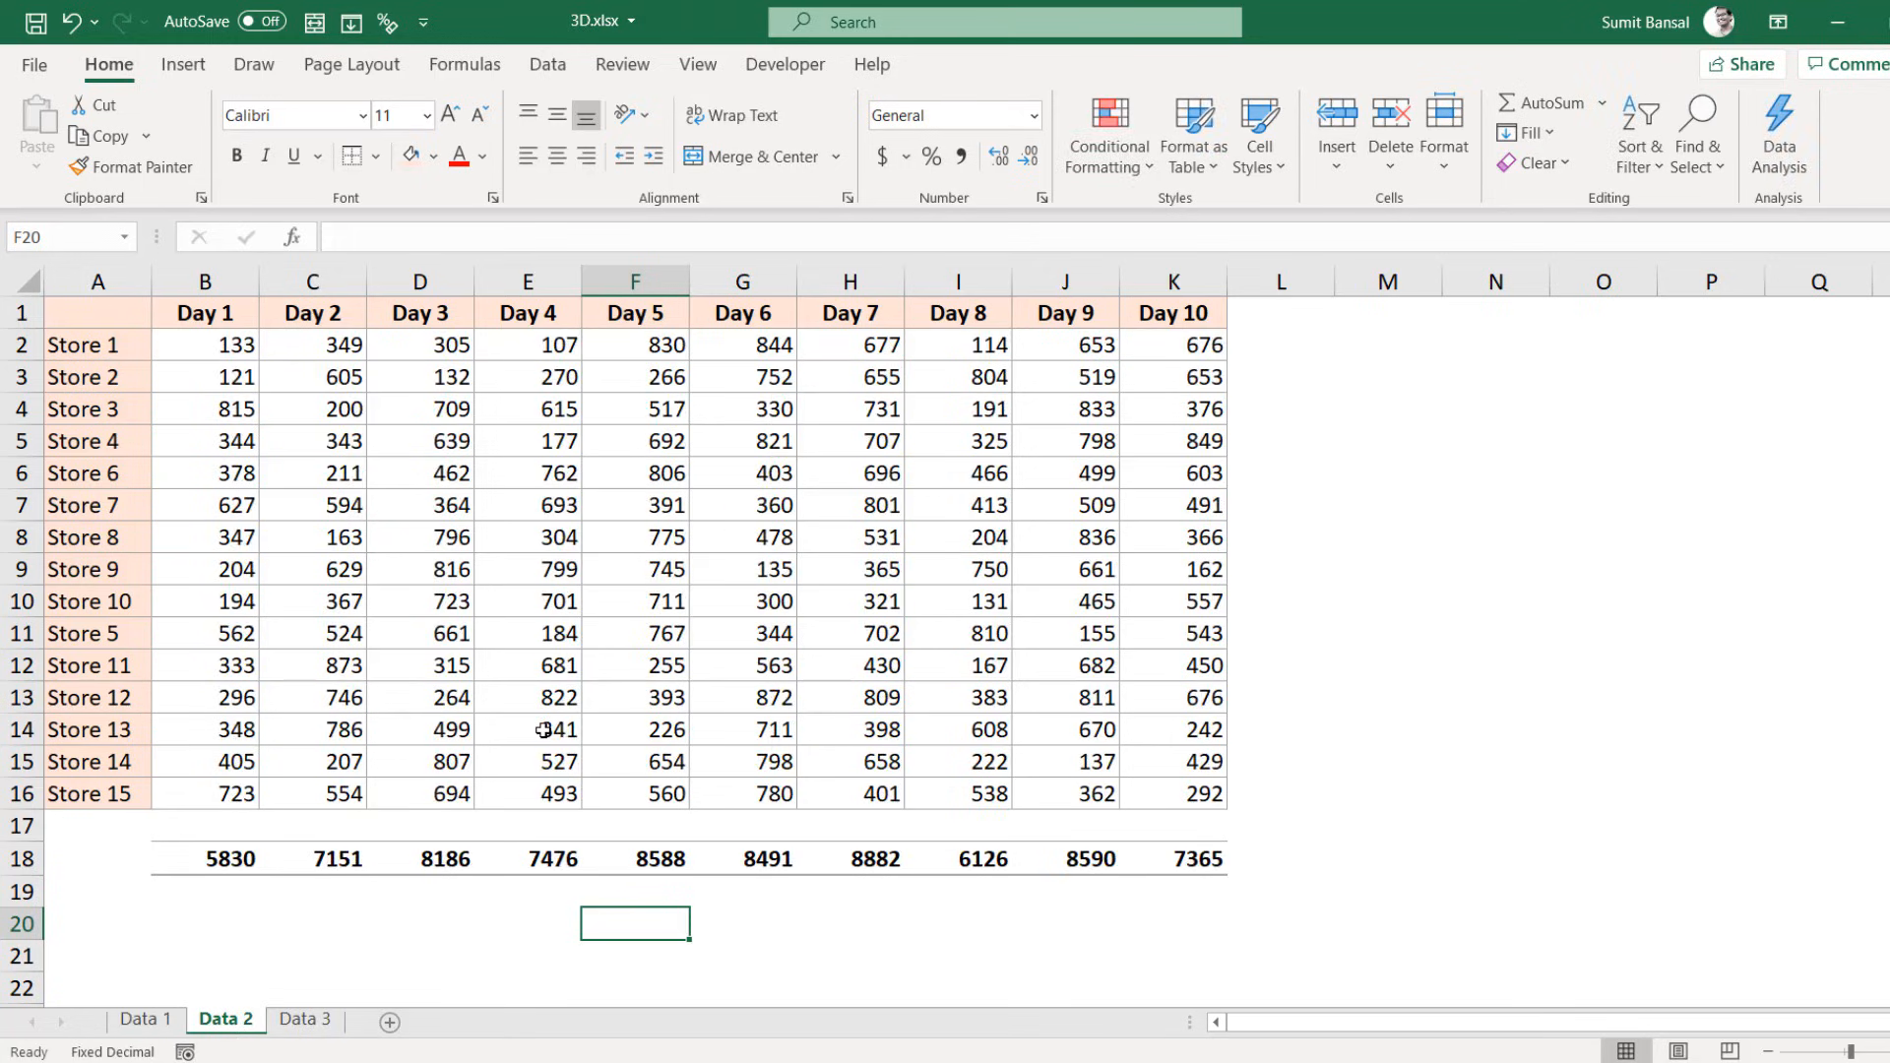
left_click(305, 1022)
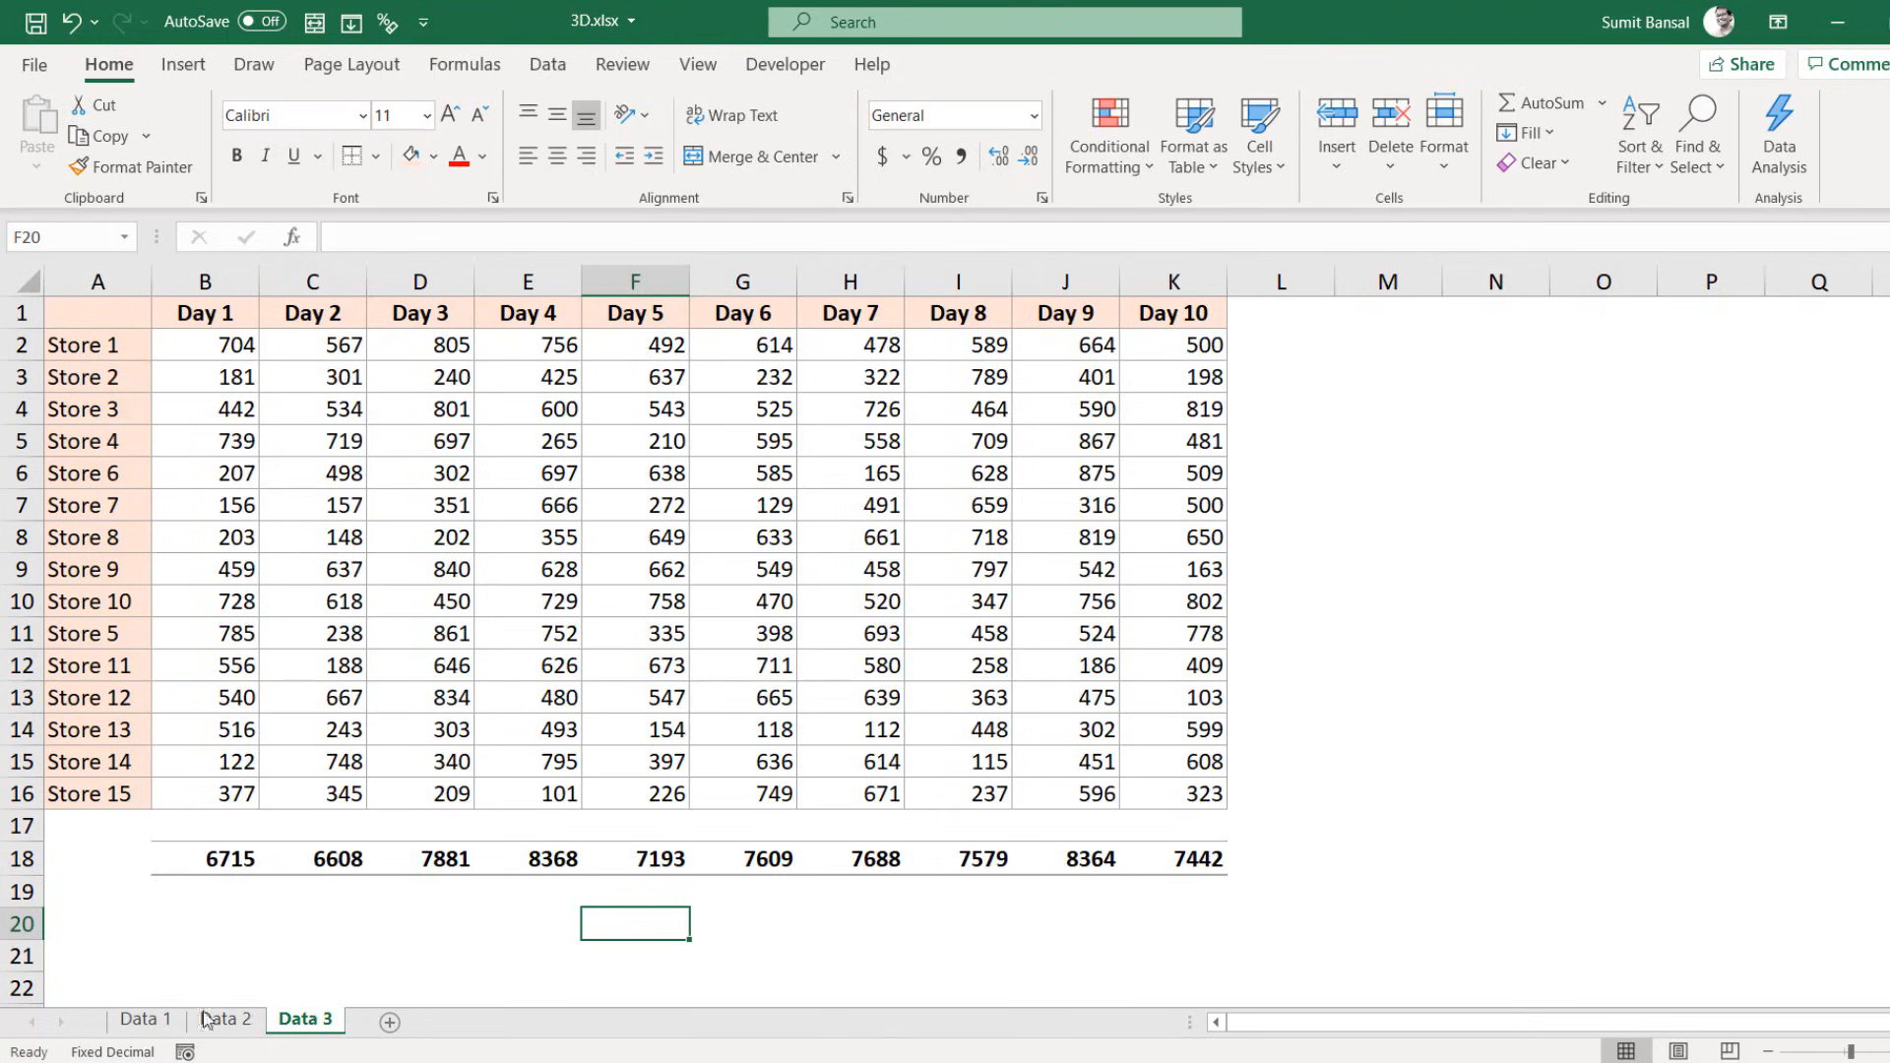
left_click(136, 1024)
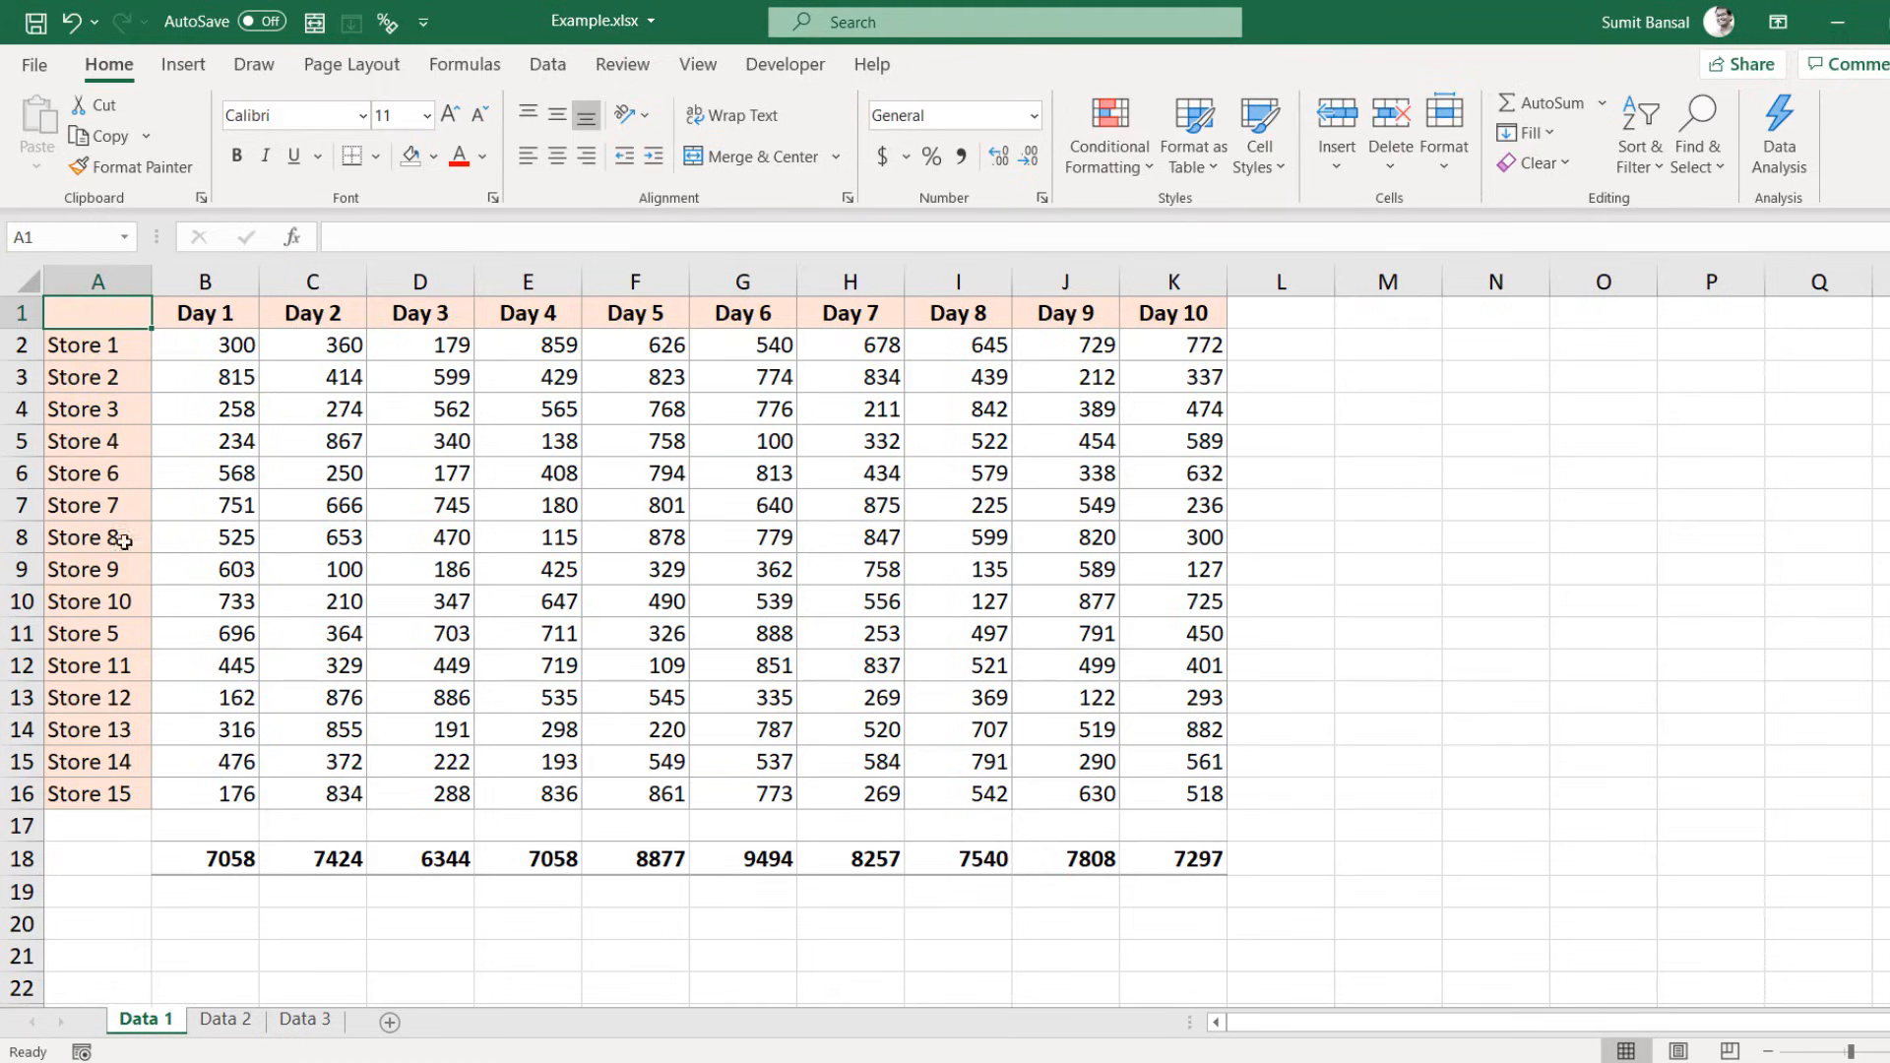
Step: Glance at Data 2, return to Data 1, and create a New Window of Example.xlsx
left_click(221, 1021)
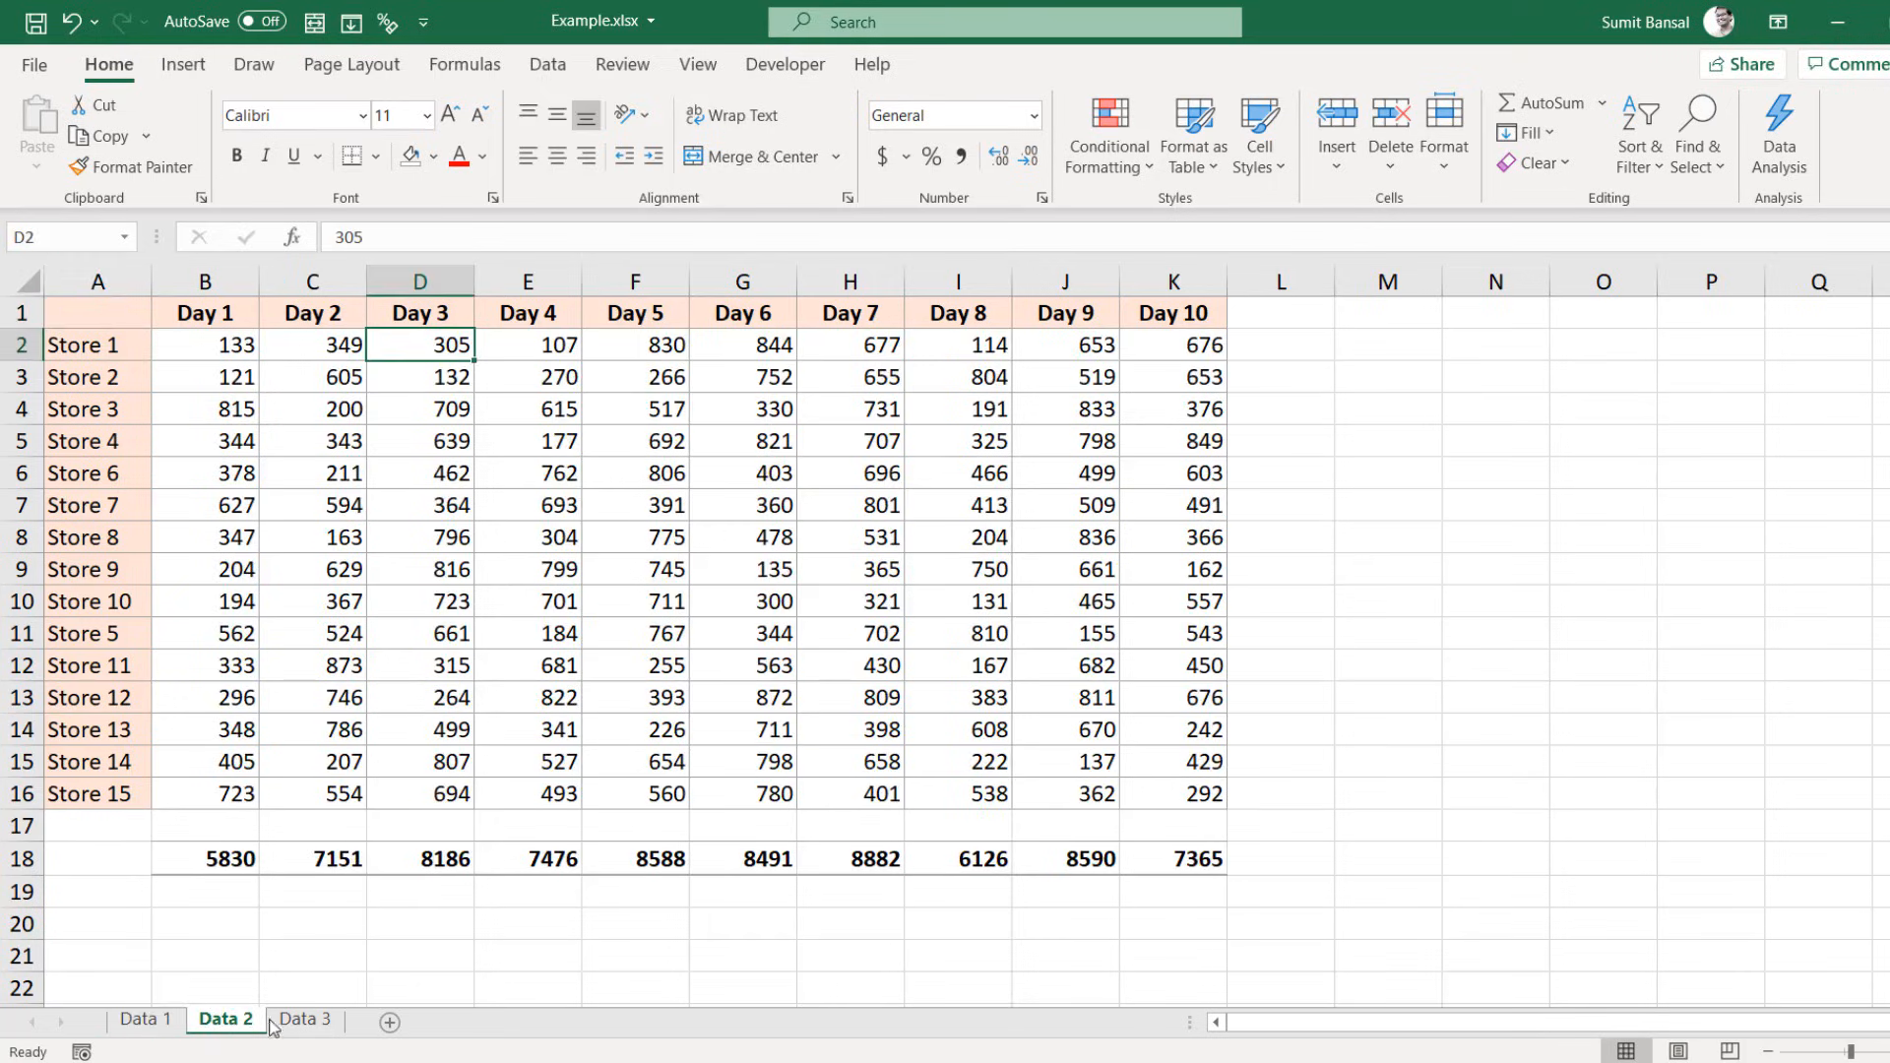
left_click(142, 1021)
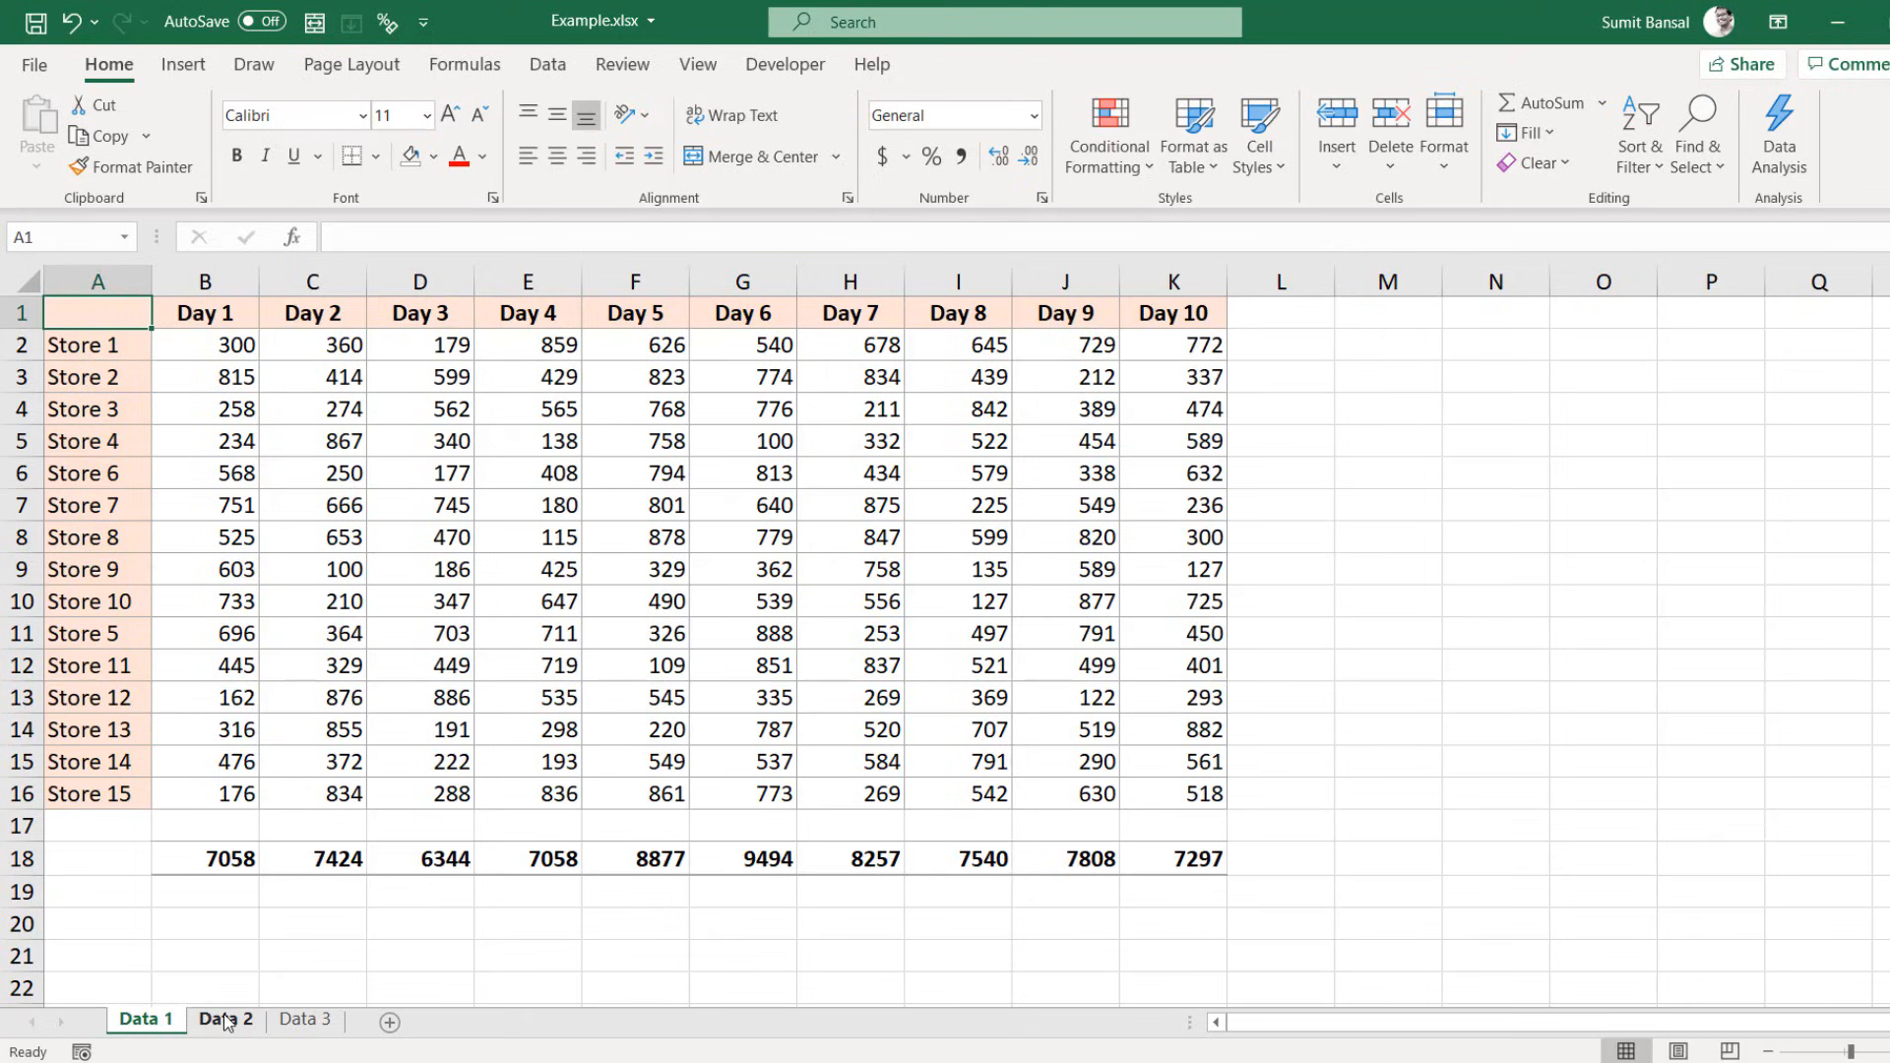
left_click(698, 65)
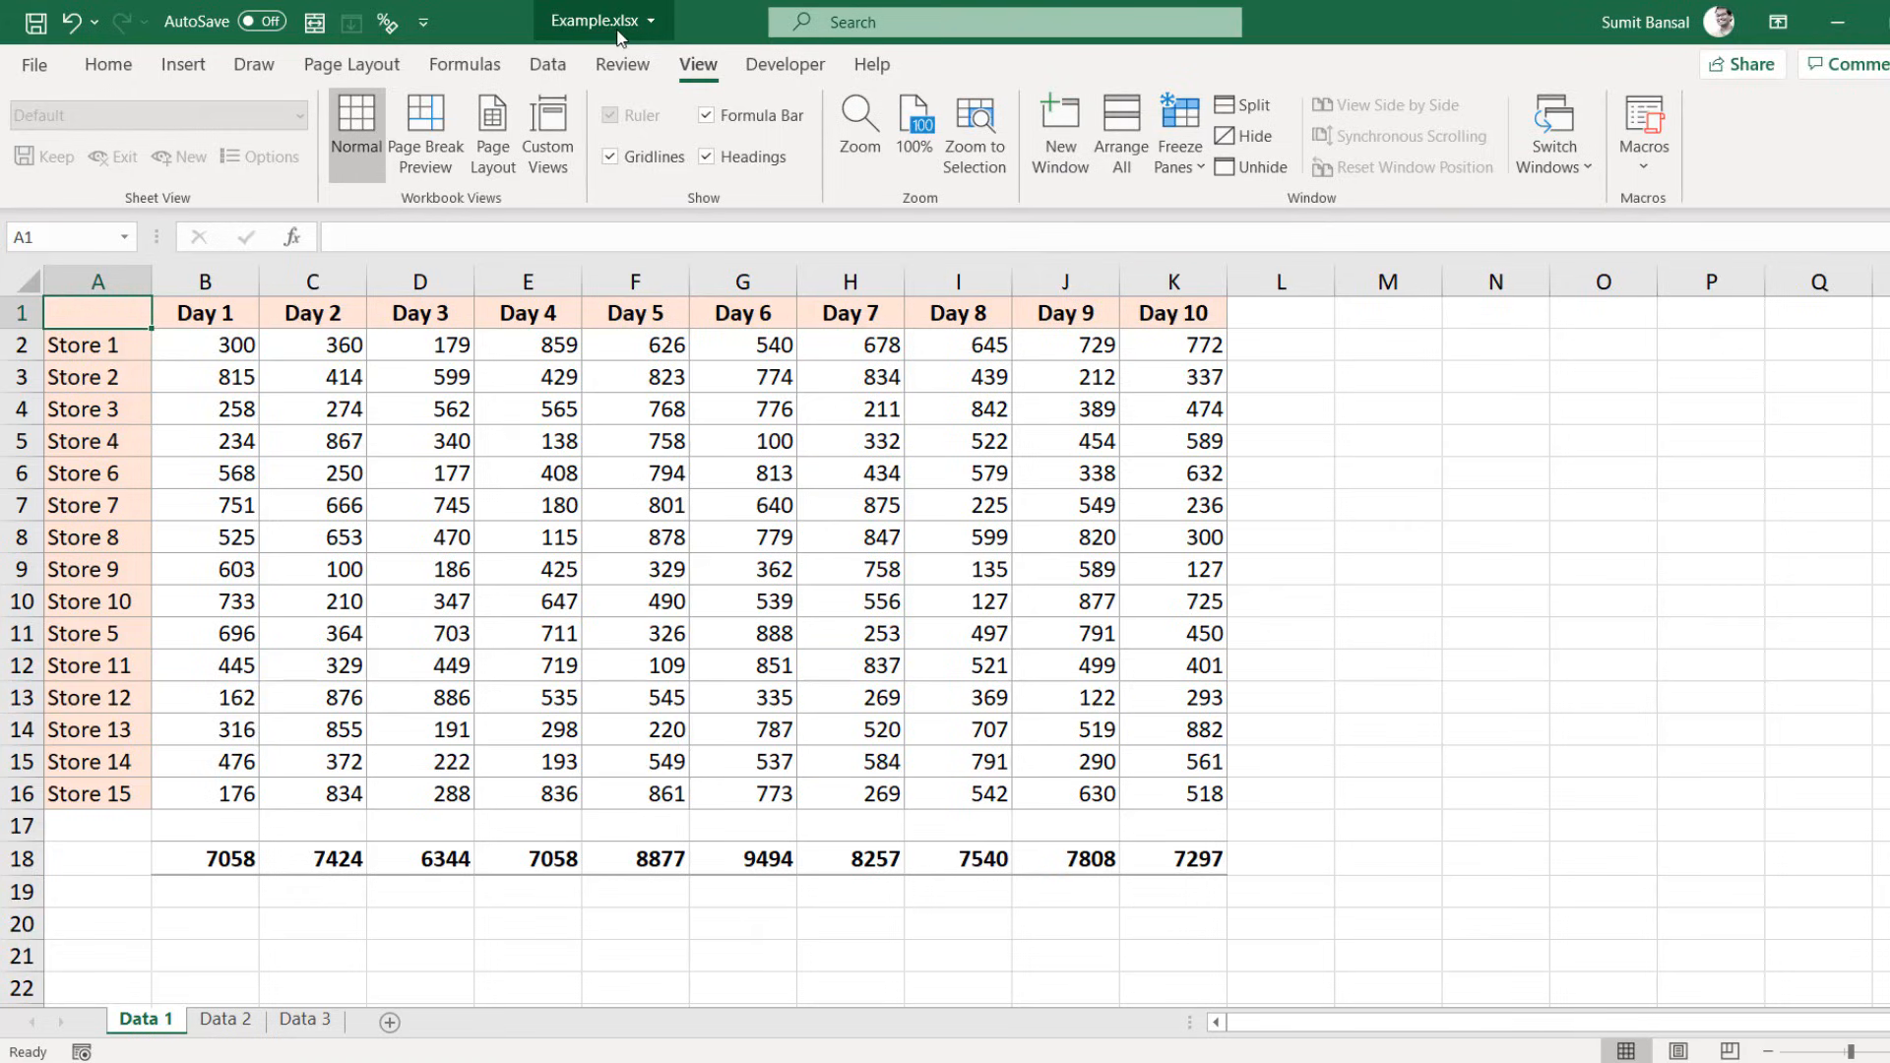
left_click(1061, 124)
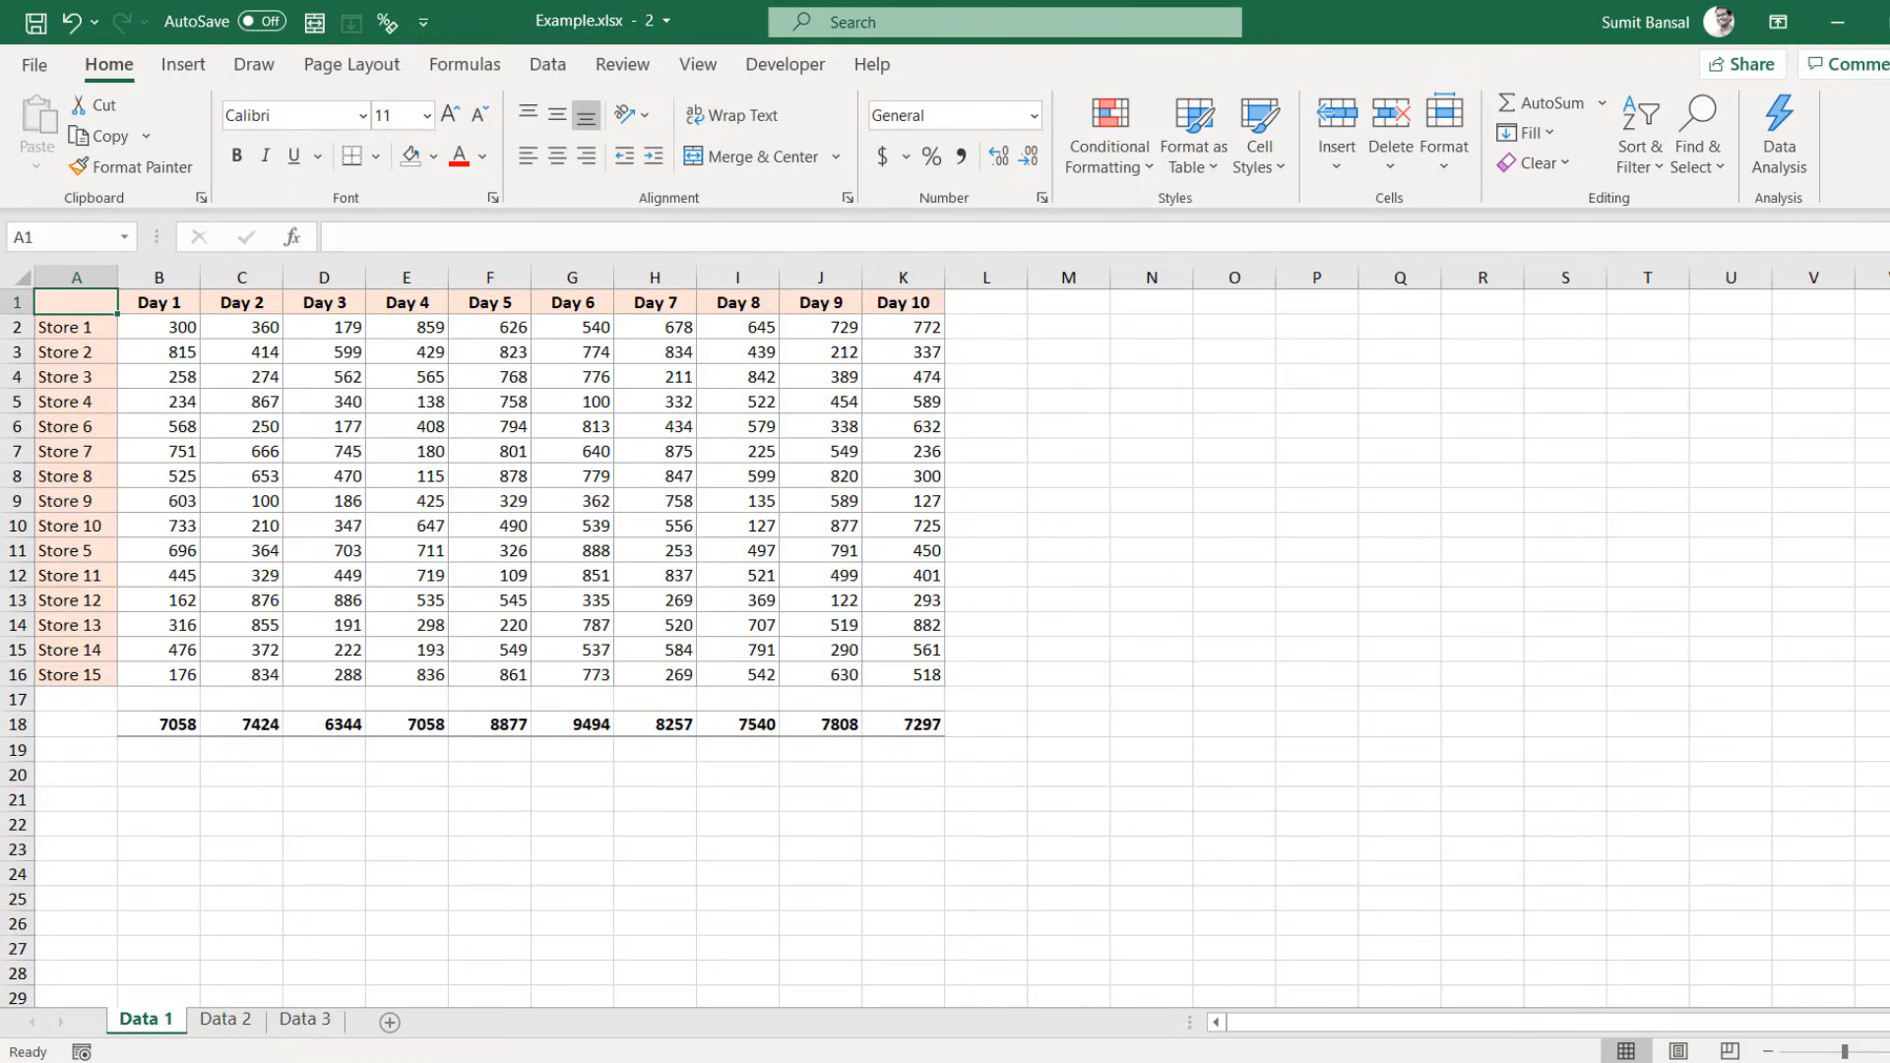
Step: Bring Example.xlsx window 1 forward and Arrange All with the Vertical option
mouse_move(798, 1061)
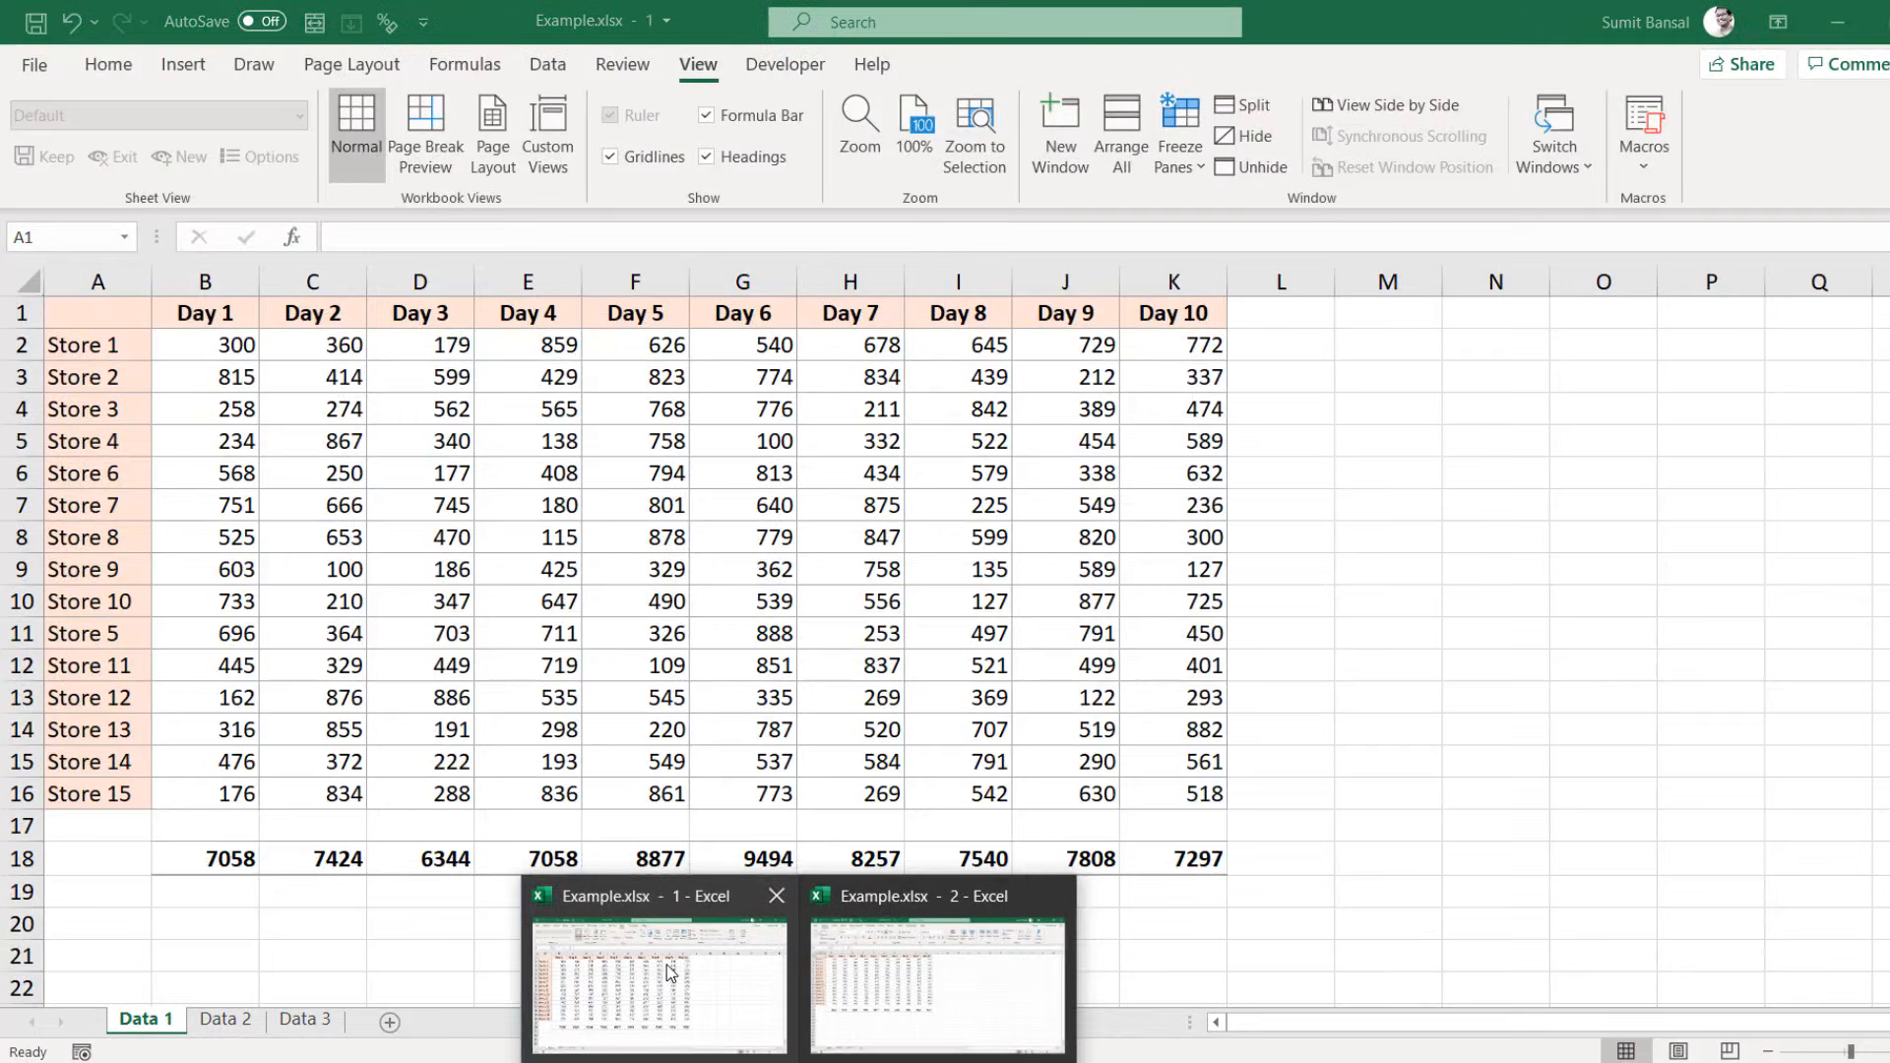
left_click(666, 964)
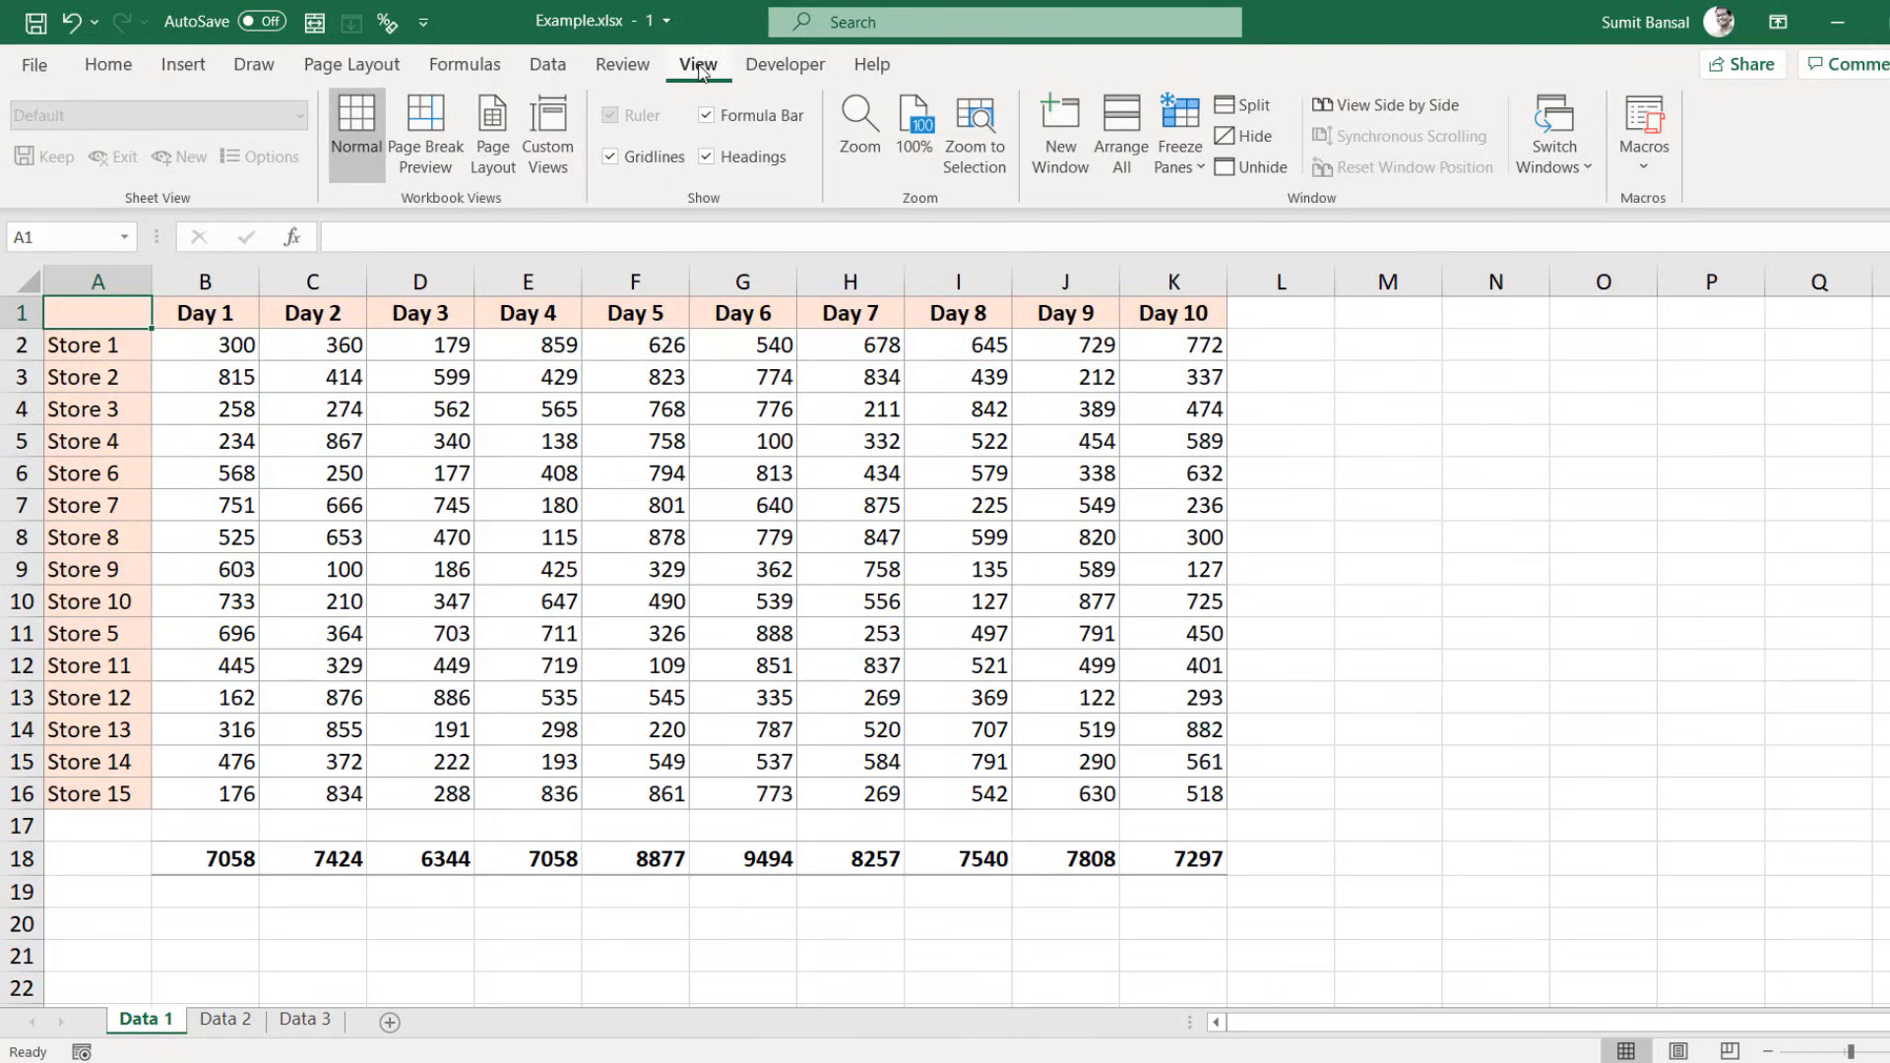
left_click(1121, 128)
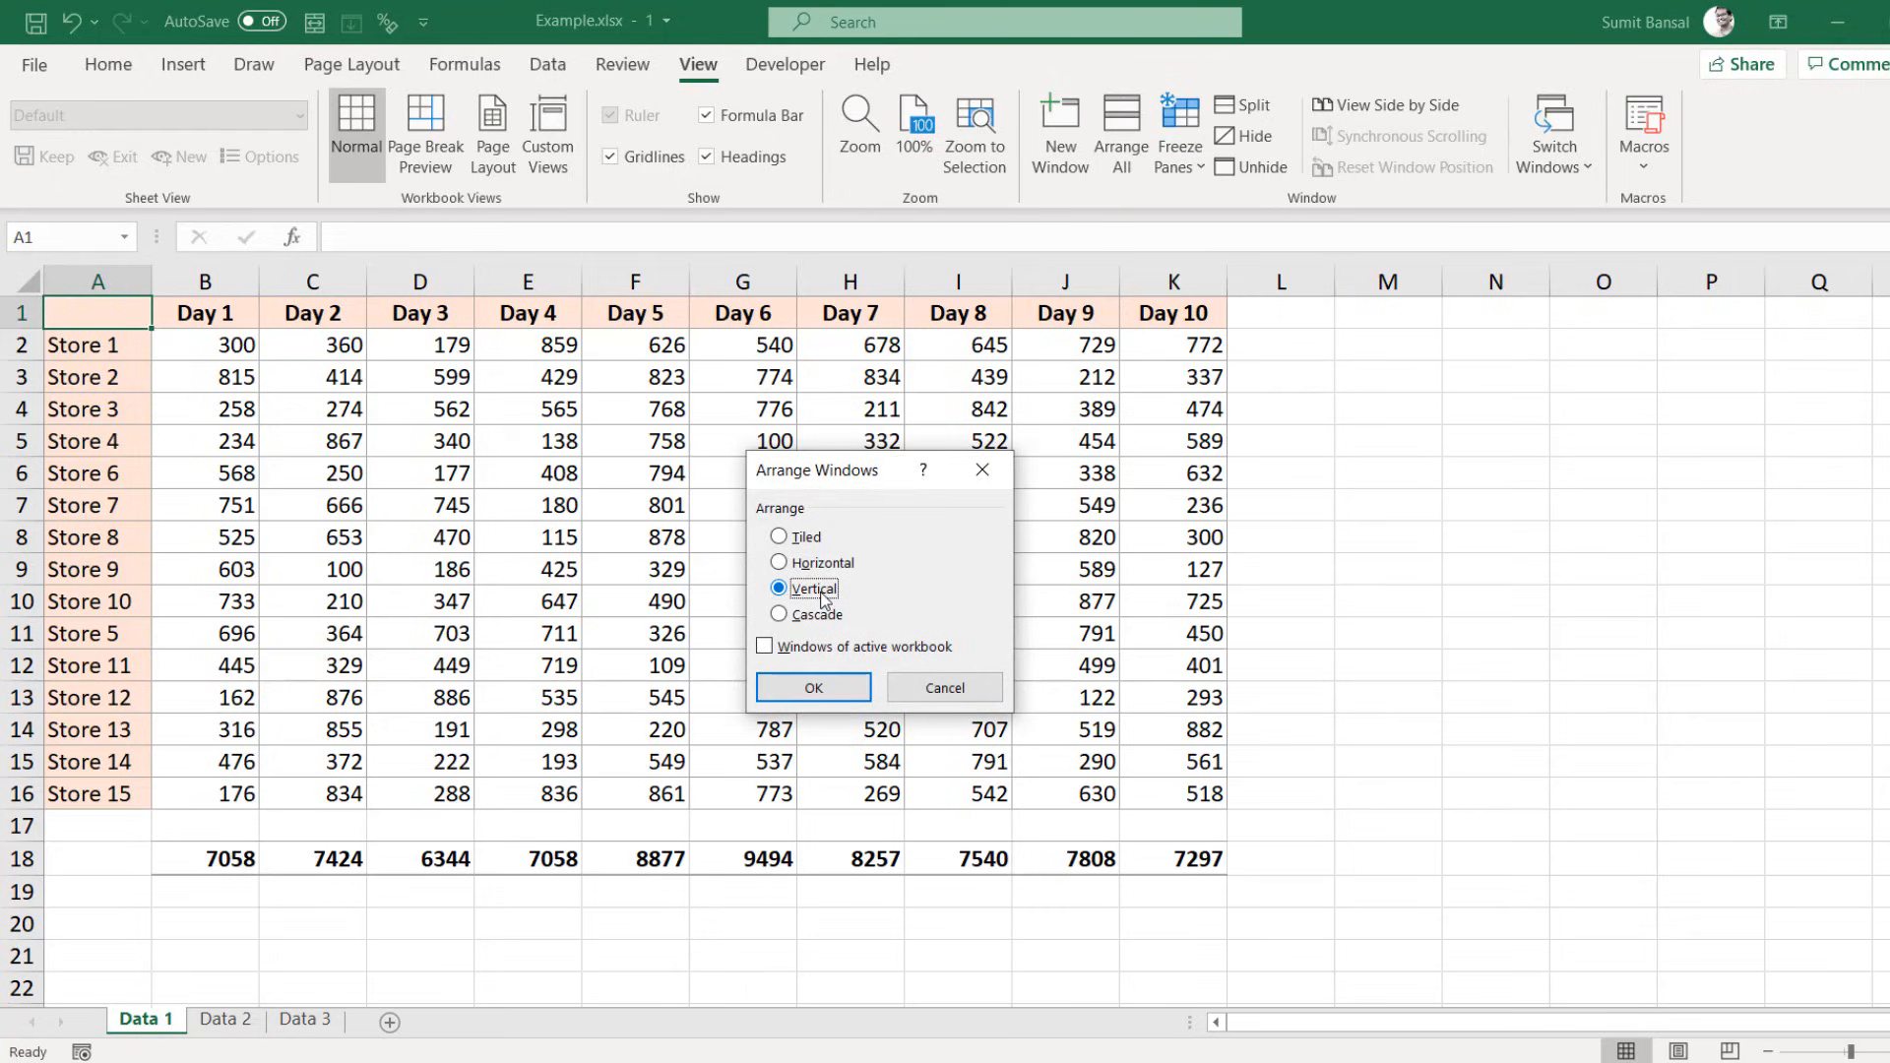
left_click(813, 687)
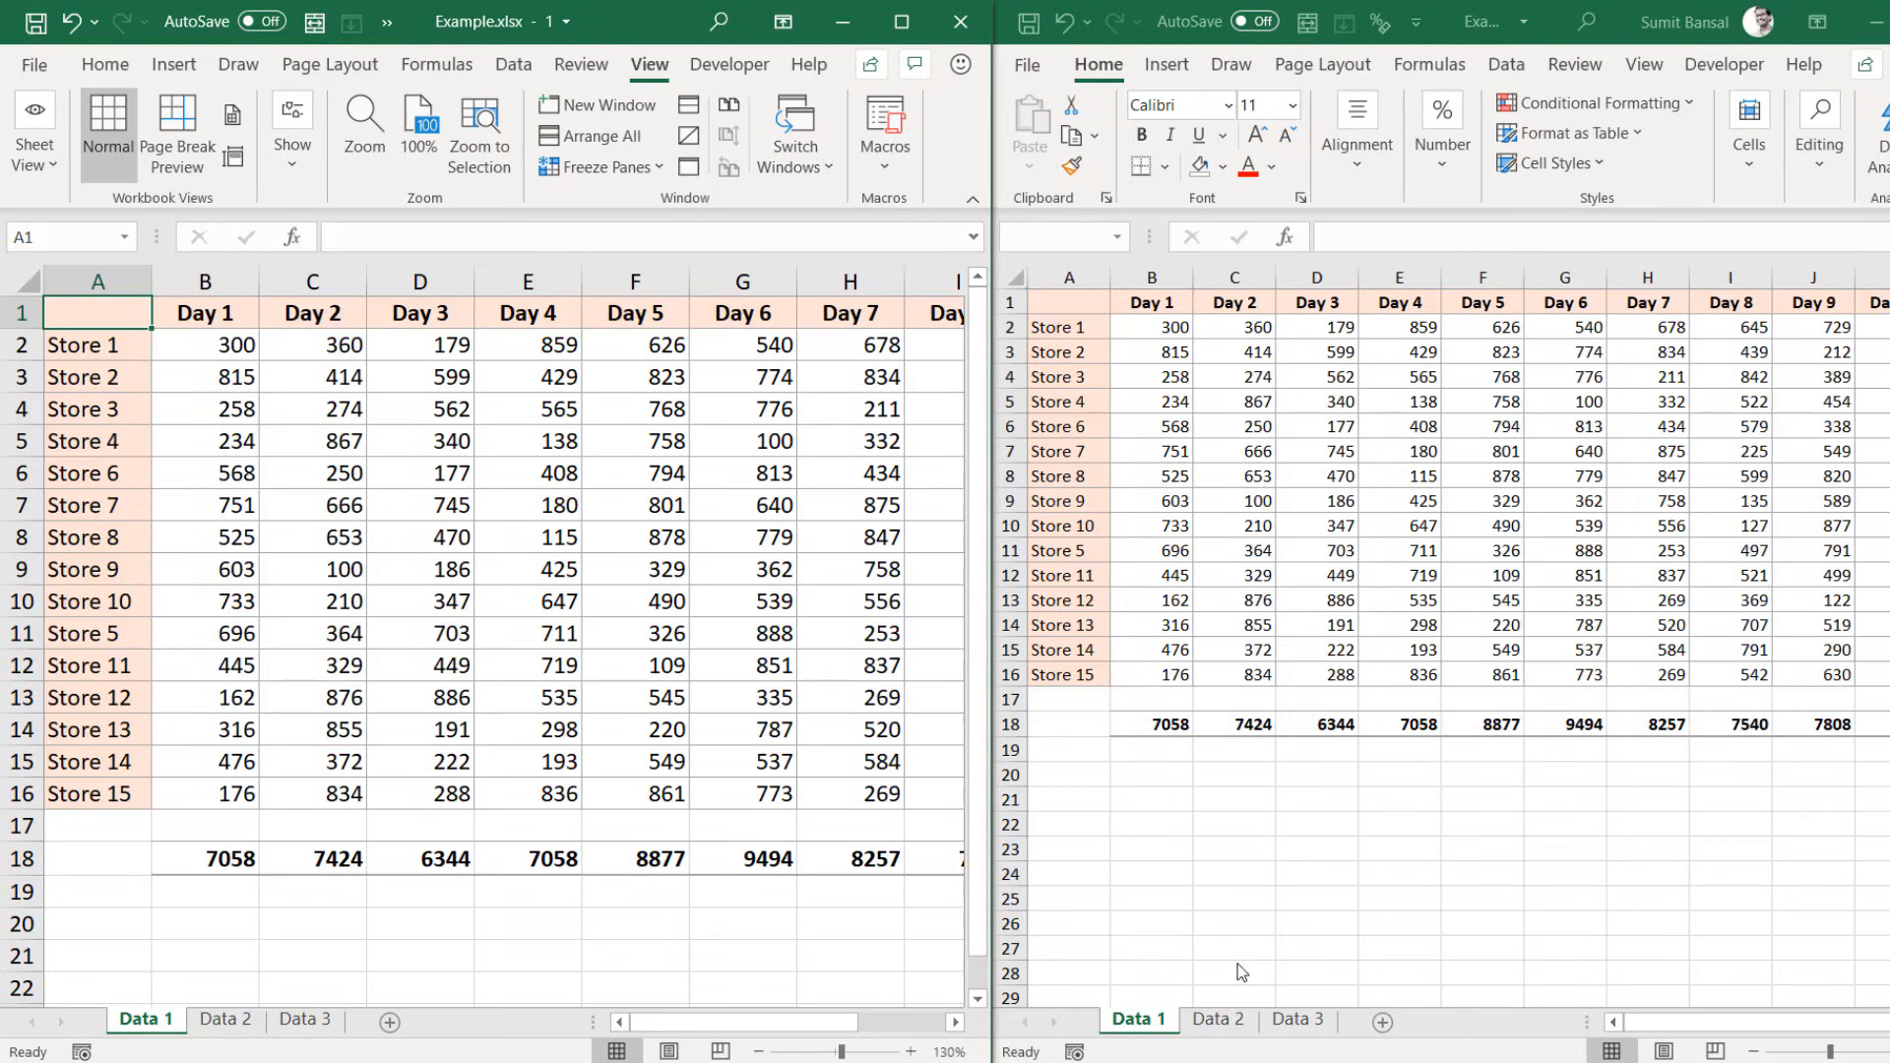
Step: Show sheet Data 2 in the right window beside Data 1, then close it and maximize Example.xlsx
left_click(1218, 1023)
left_click(1218, 1024)
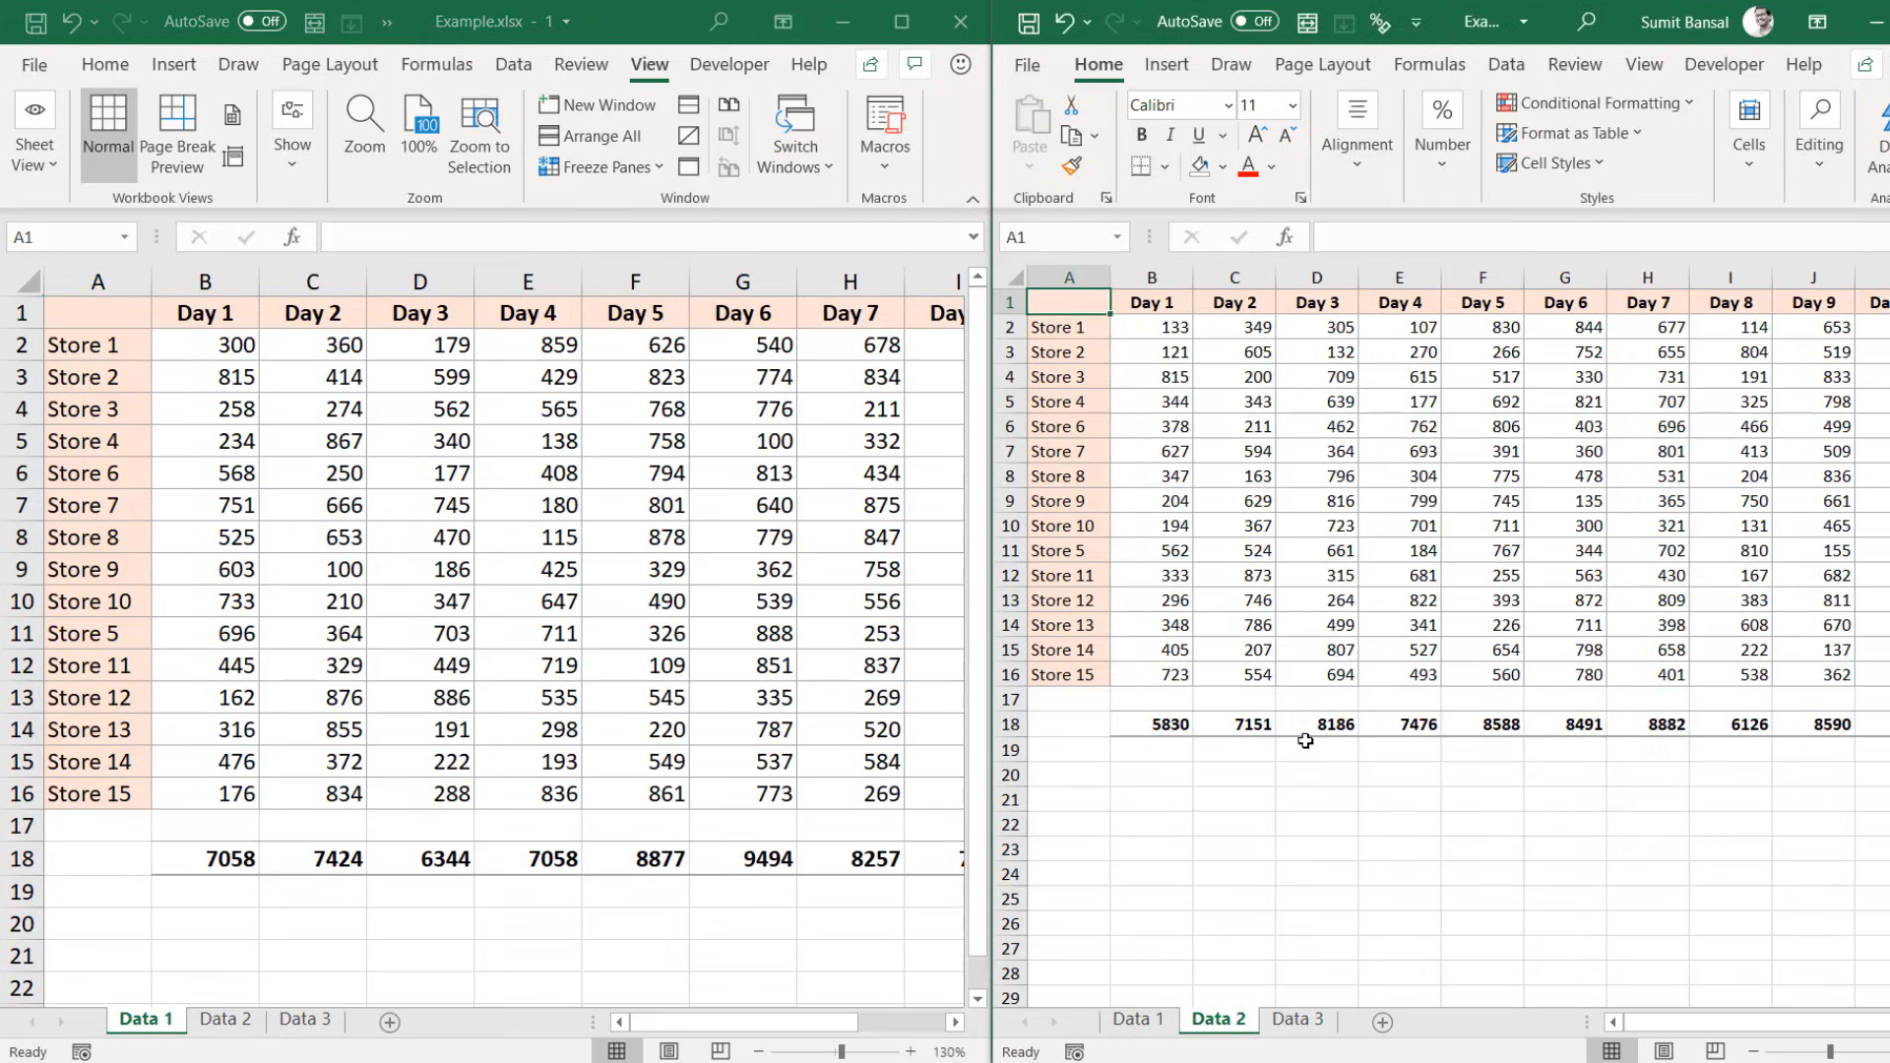
scroll(1305, 740, "up", 2)
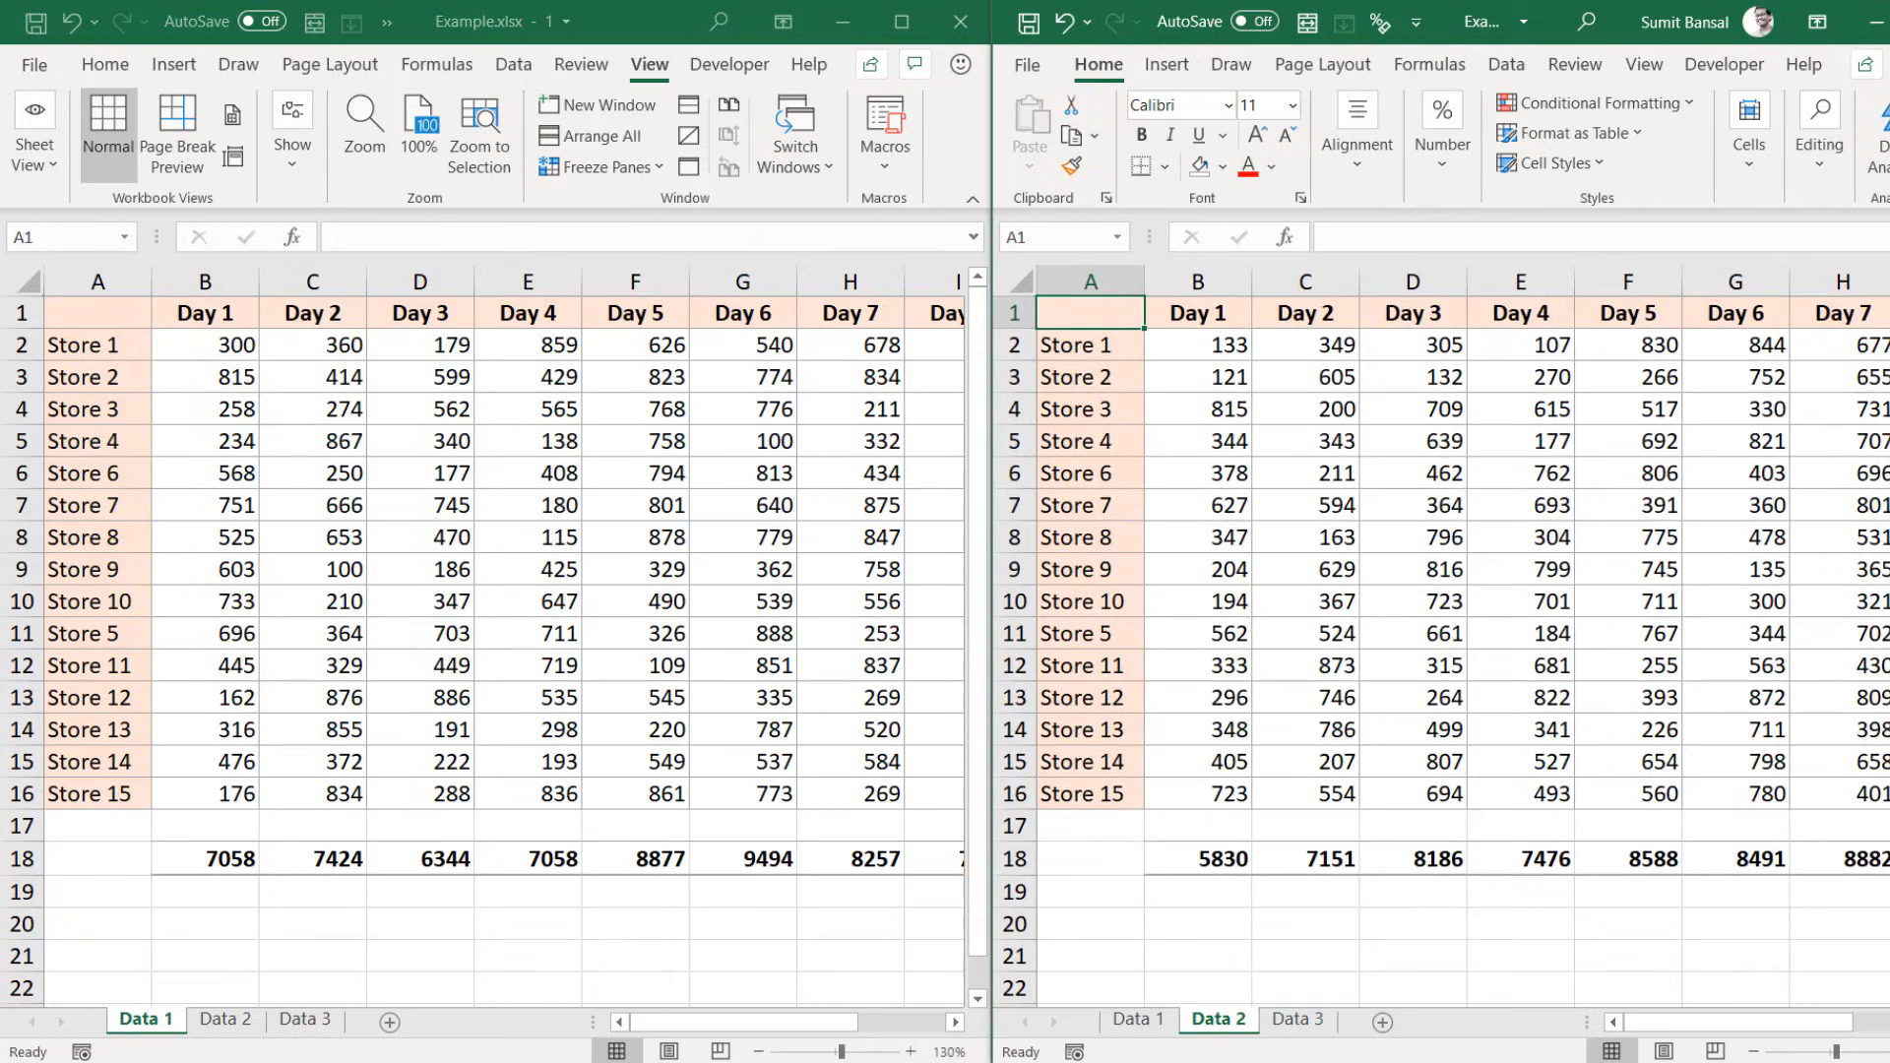
left_click_drag(1685, 1032, 1878, 1024)
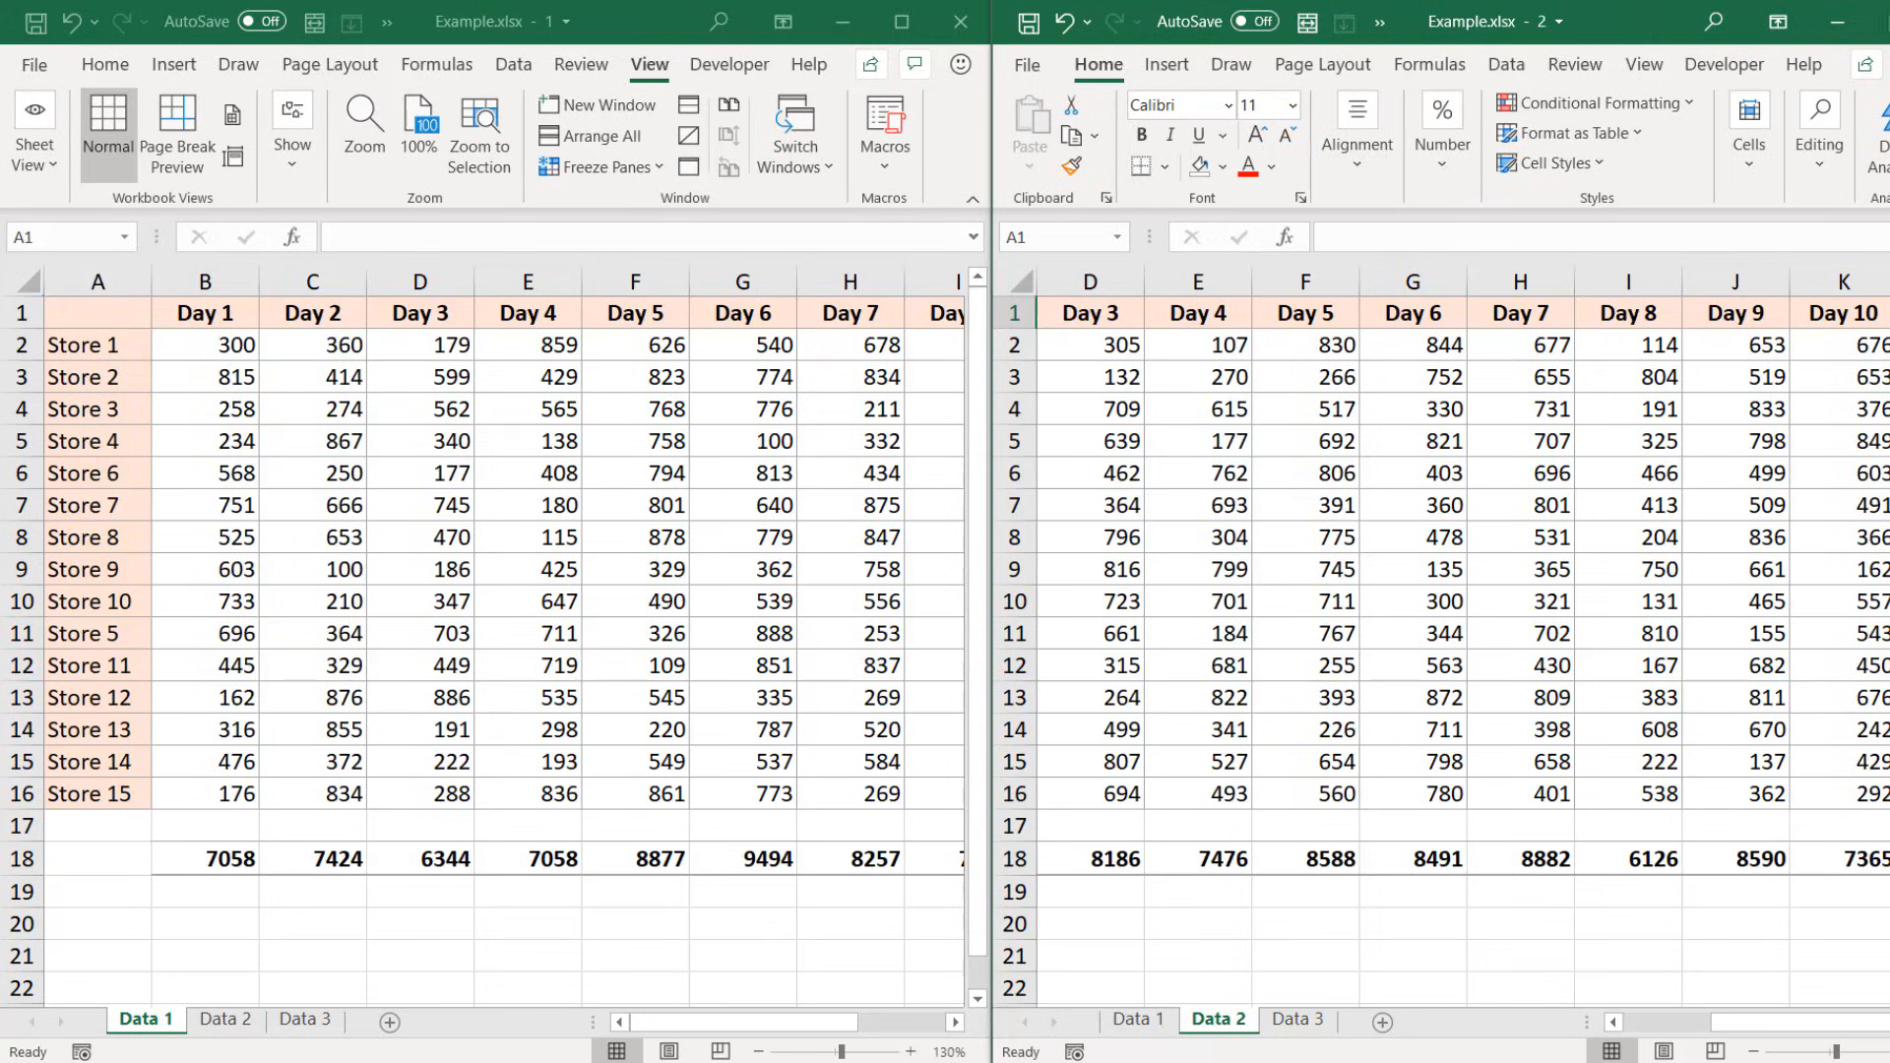
left_click(1888, 22)
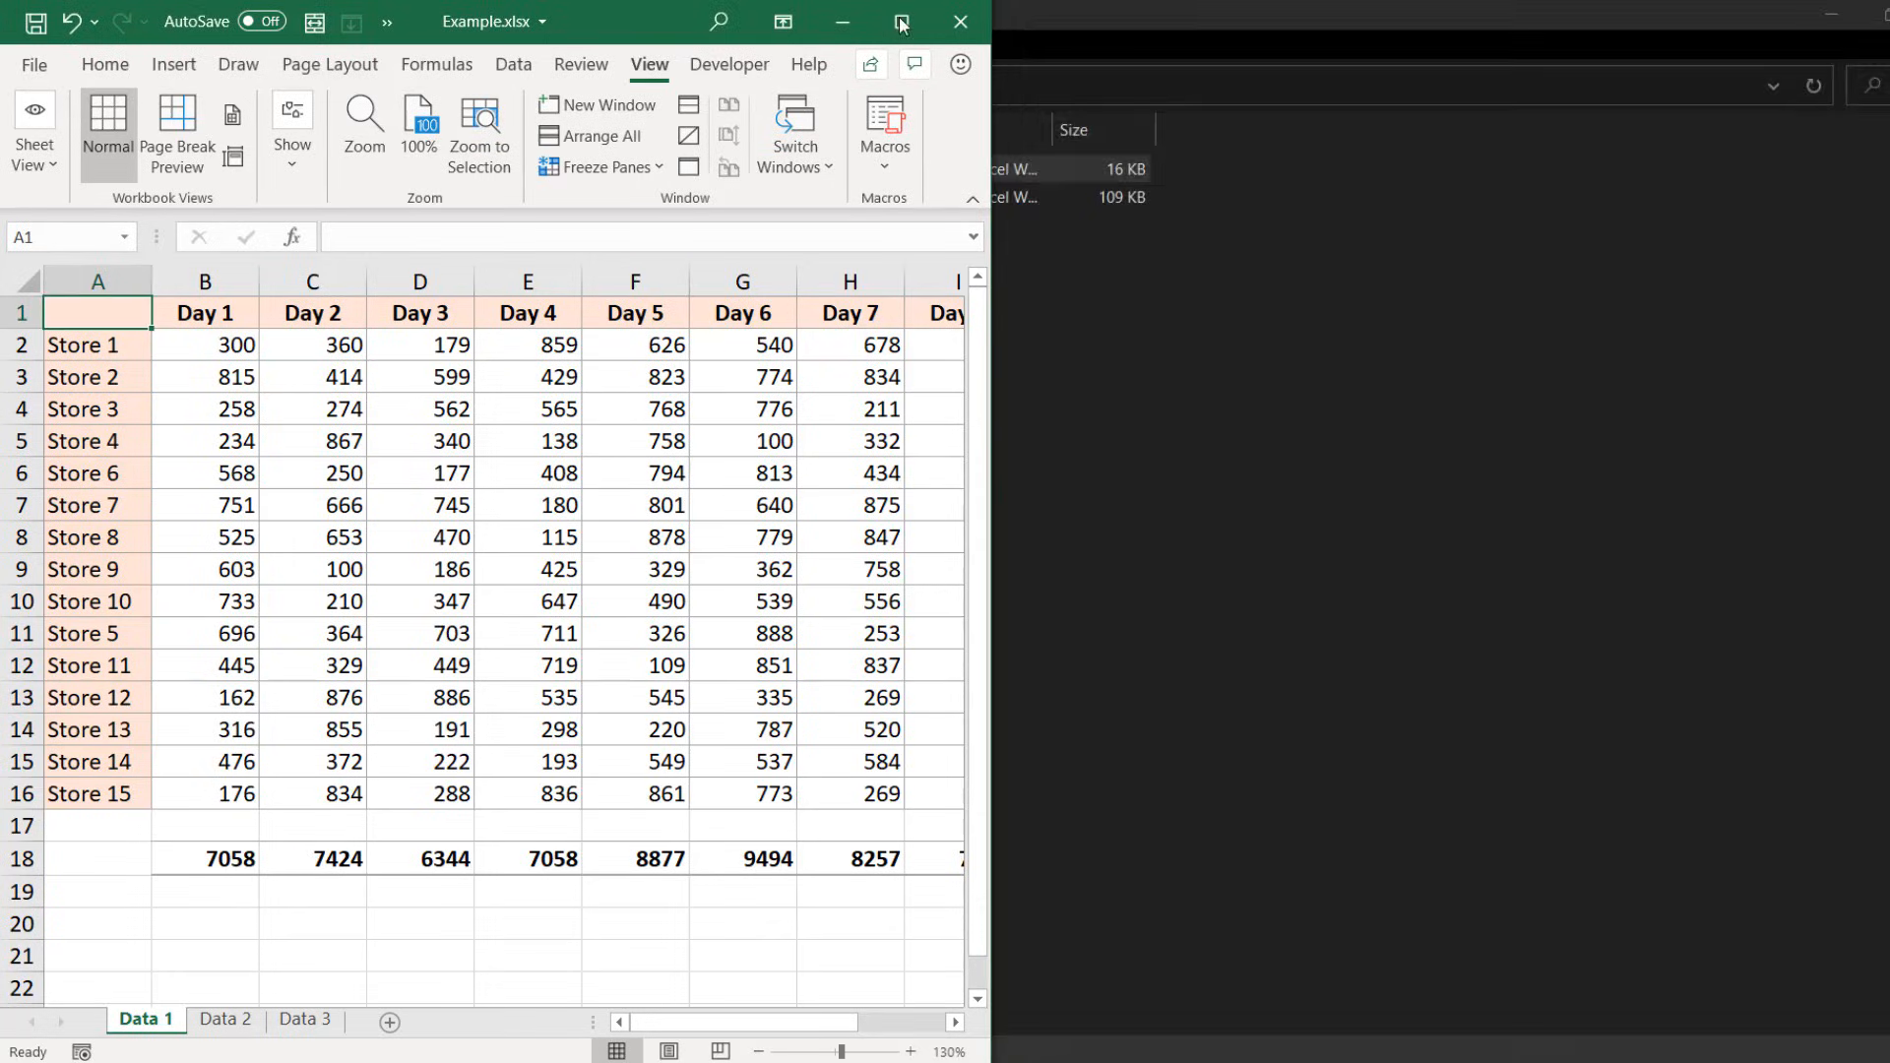
left_click(901, 22)
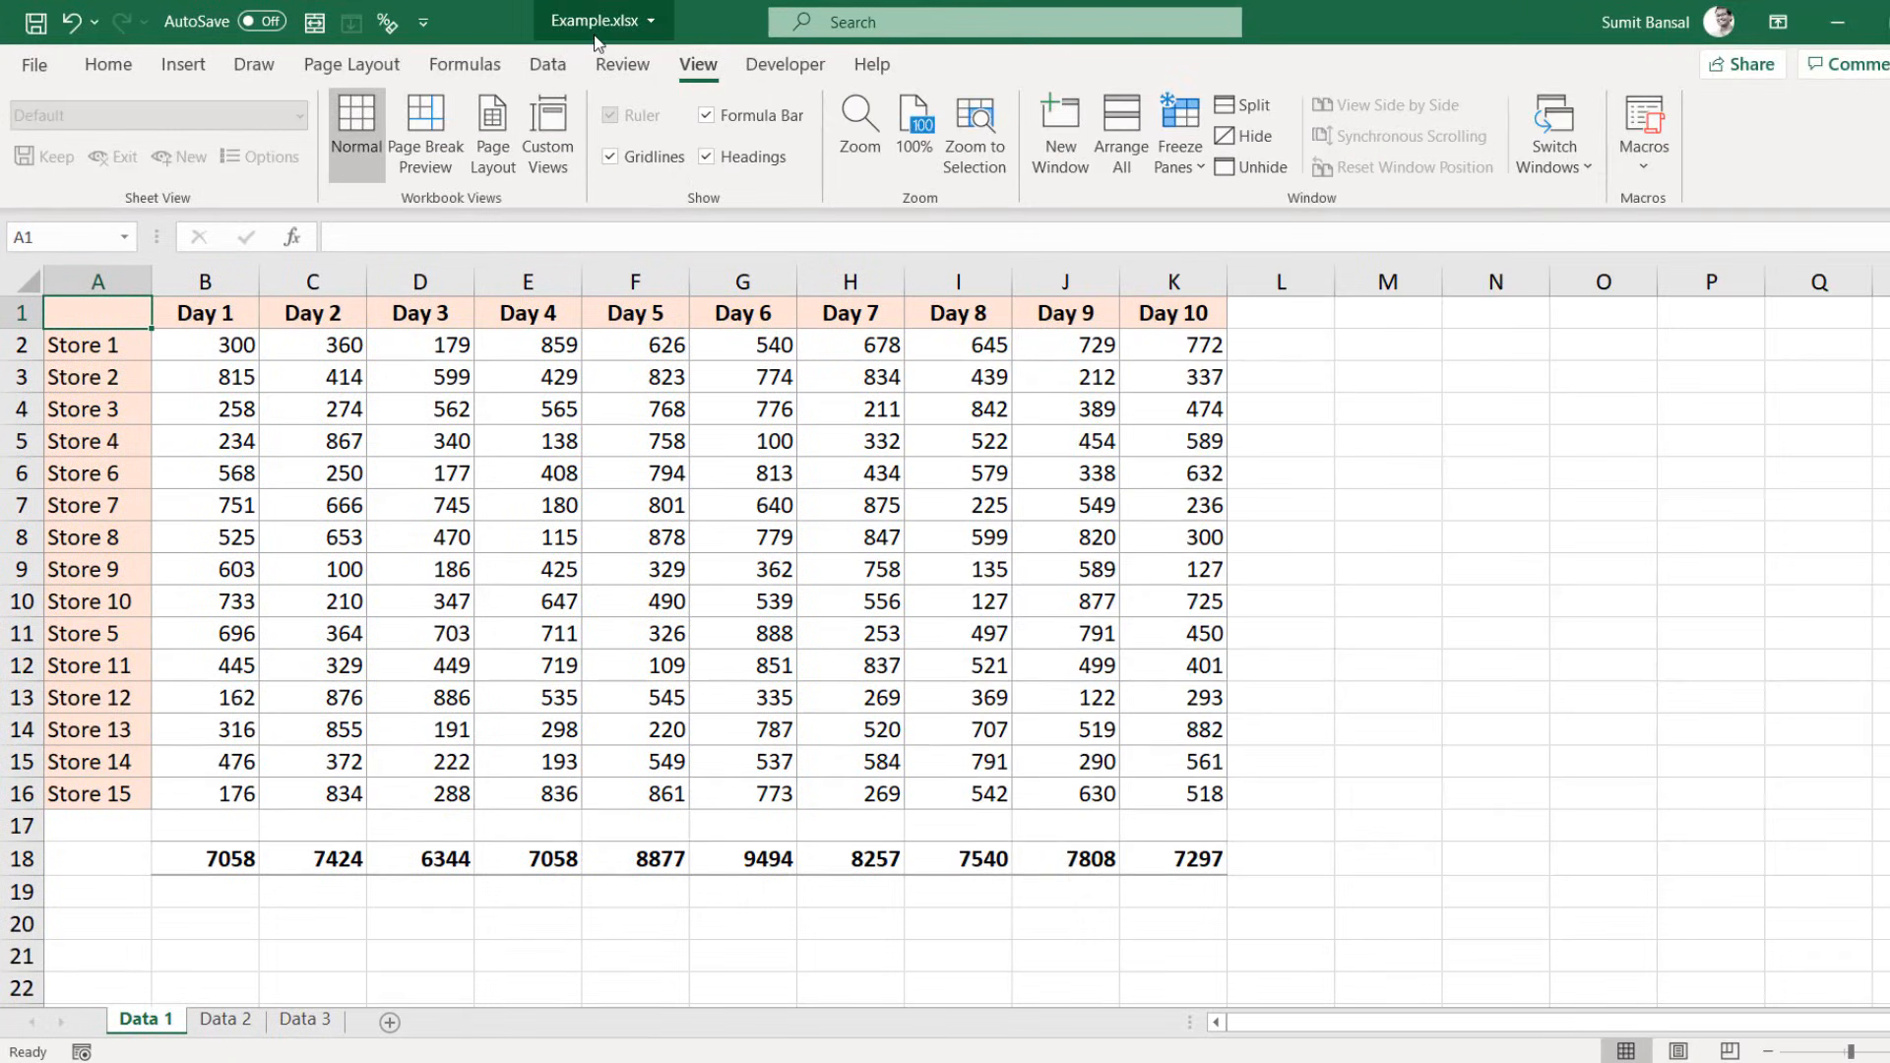